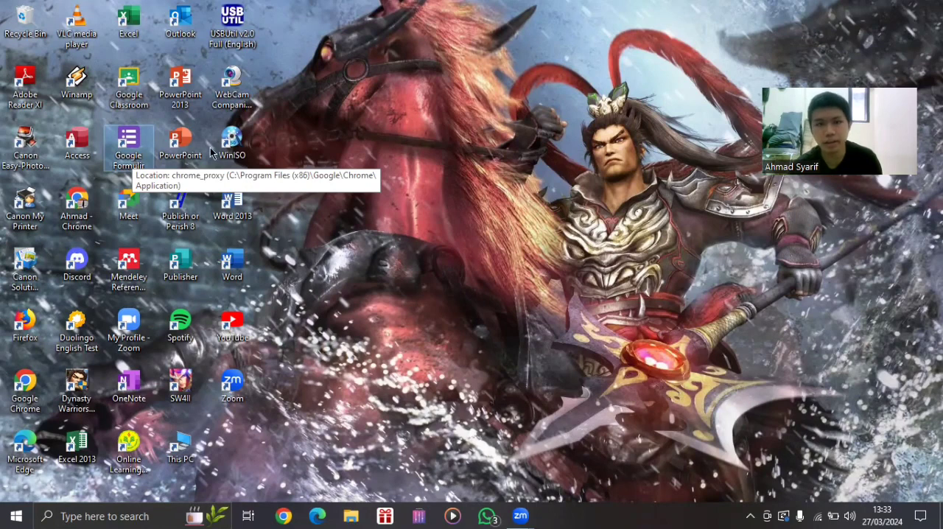
Open Google Forms from the desktop and start a blank form.
double_click(154, 152)
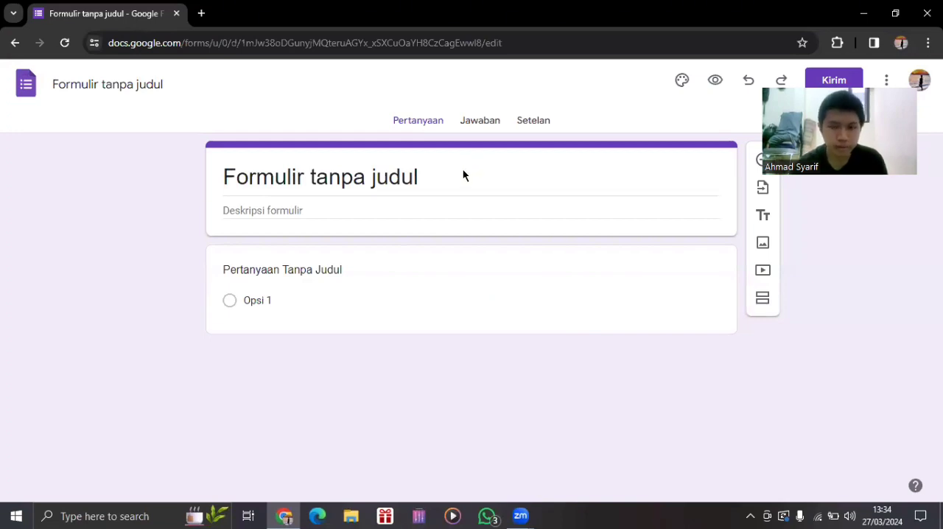
click(435, 174)
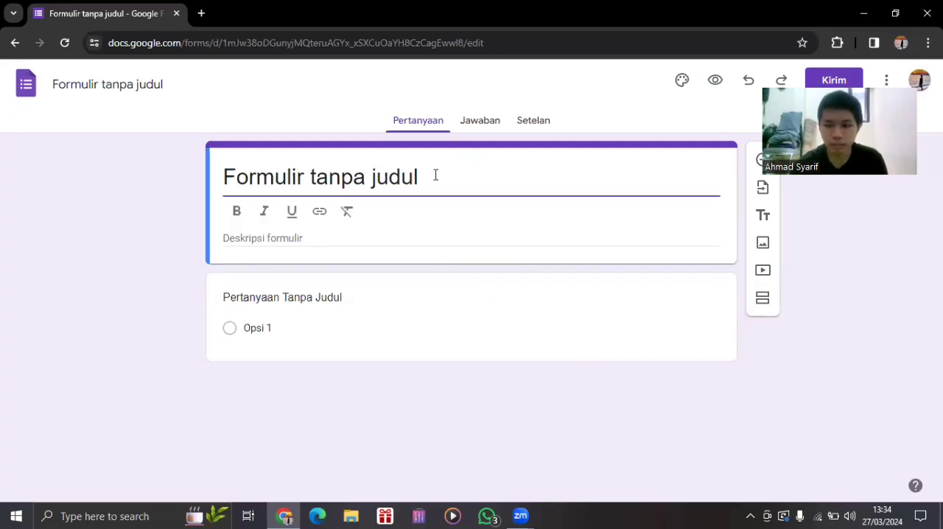
key(BackSpace)
key(BackSpace)
key(BackSpace)
key(BackSpace)
key(BackSpace)
key(BackSpace)
key(BackSpace)
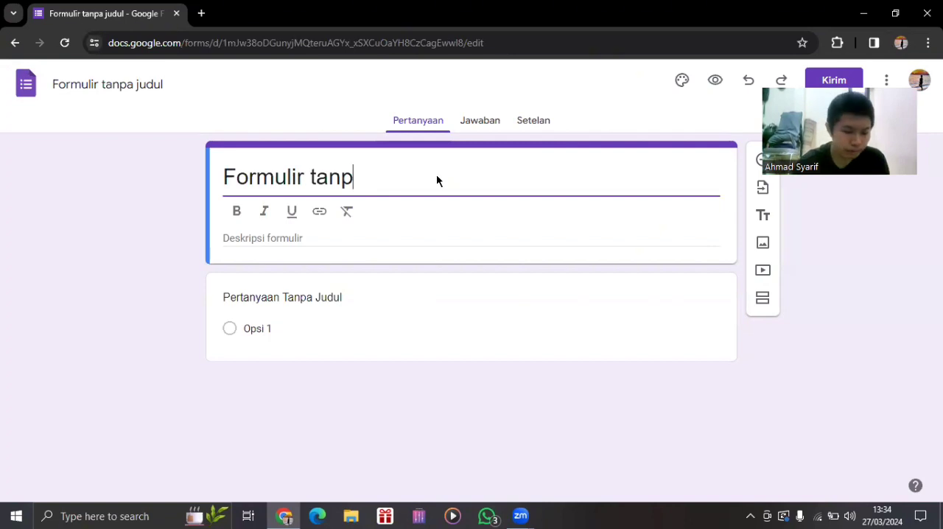
key(BackSpace)
key(BackSpace)
key(BackSpace)
key(BackSpace)
key(BackSpace)
key(BackSpace)
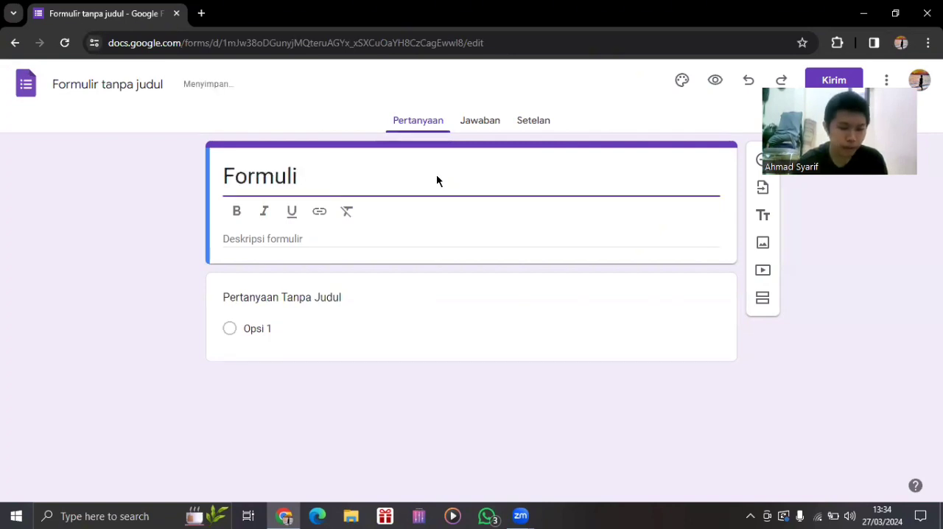
key(BackSpace)
key(BackSpace)
key(BackSpace)
key(BackSpace)
key(BackSpace)
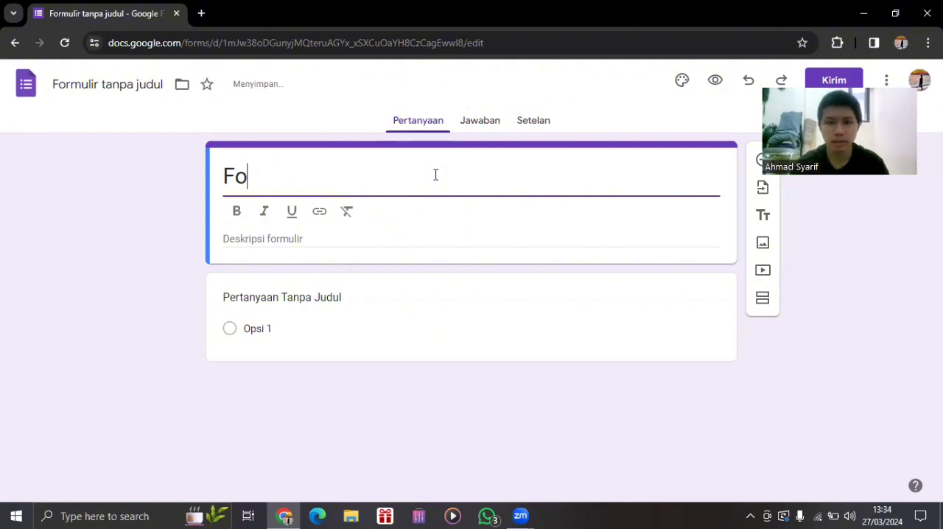
key(BackSpace)
key(BackSpace)
key(ctrl+z)
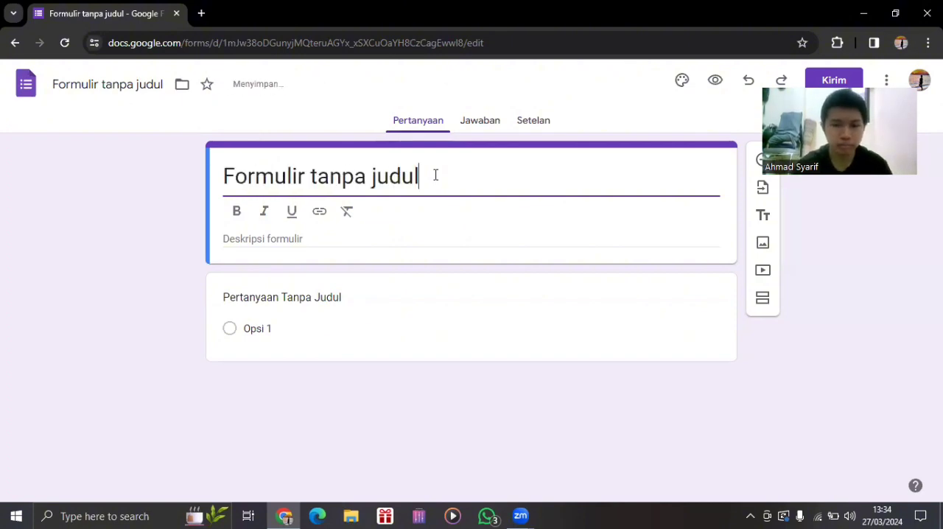
Replace the form's title with "Formulir Data Pegawai".
text(Form)
key(BackSpace)
key(BackSpace)
key(BackSpace)
key(BackSpace)
key(BackSpace)
key(BackSpace)
key(BackSpace)
key(BackSpace)
key(BackSpace)
key(BackSpace)
key(BackSpace)
key(BackSpace)
key(BackSpace)
key(BackSpace)
key(BackSpace)
key(BackSpace)
key(BackSpace)
key(BackSpace)
key(BackSpace)
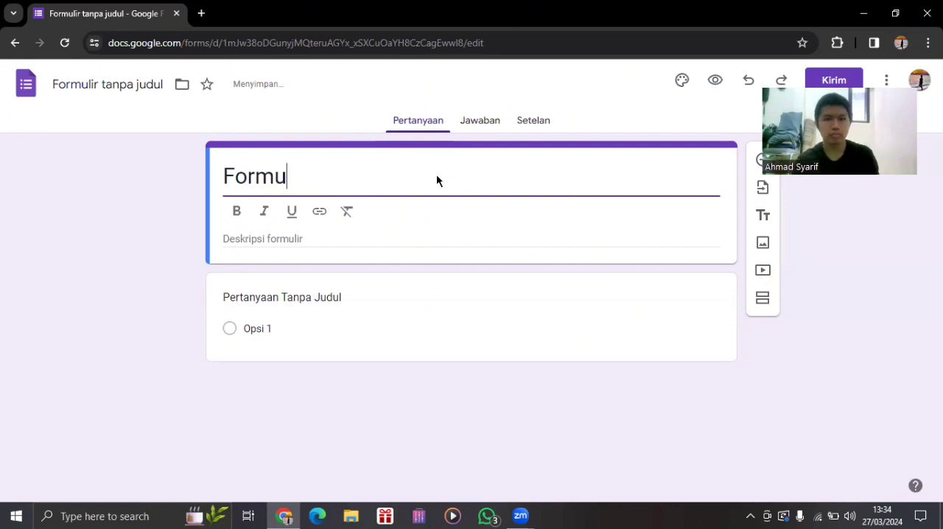
key(BackSpace)
key(BackSpace)
key(BackSpace)
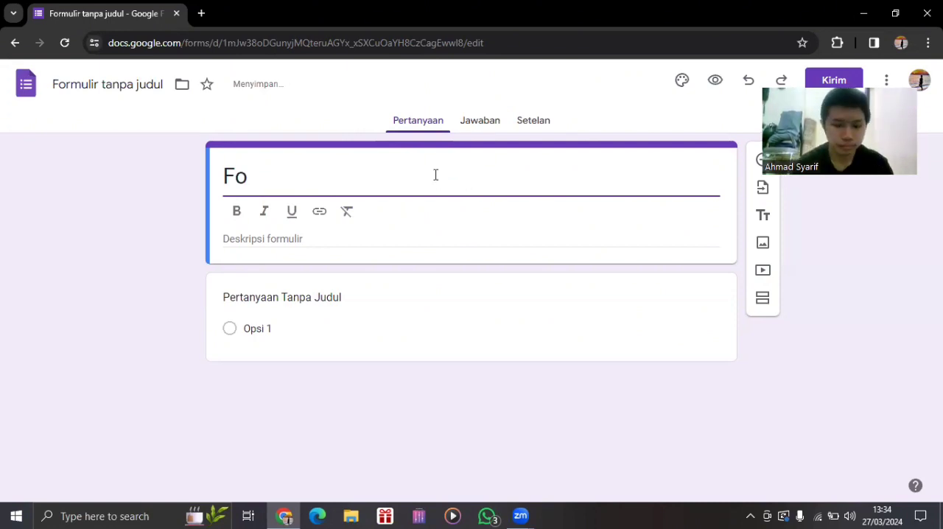
text(rmulir )
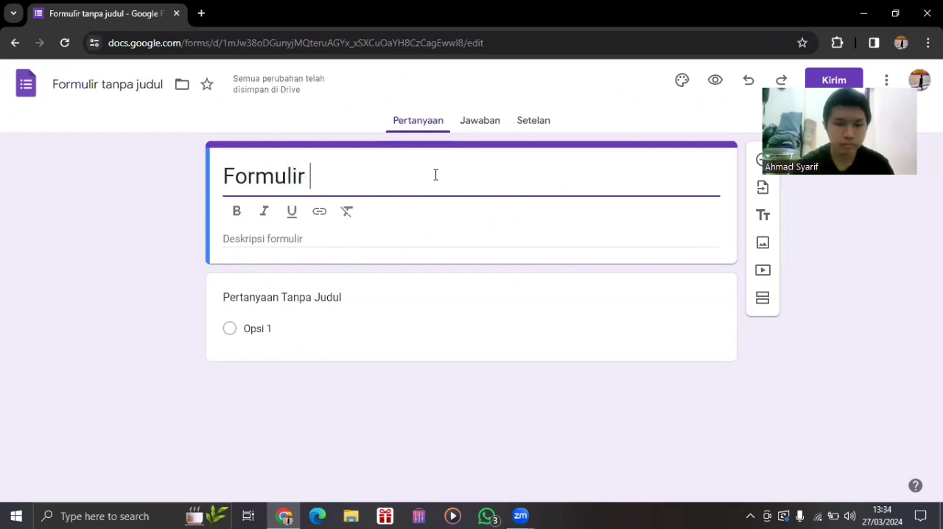
text(Data Pegawai)
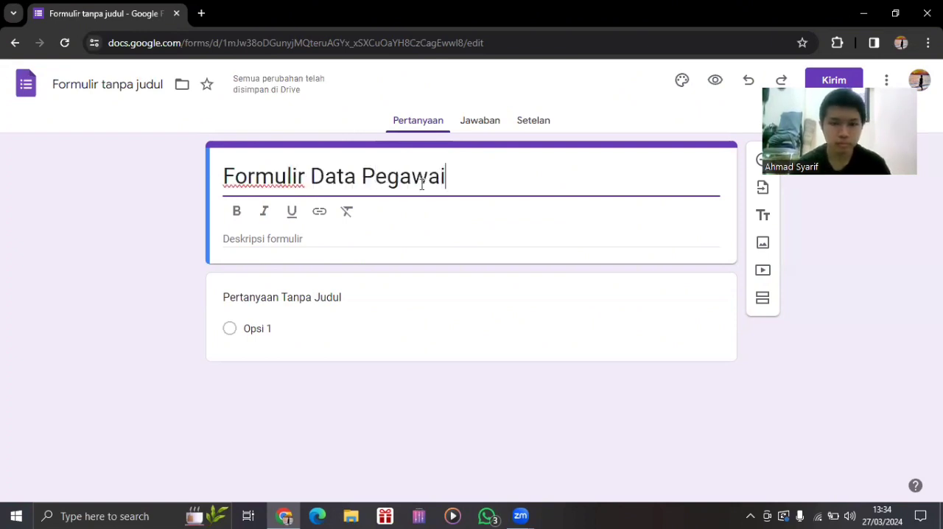
Enter "Formulir isia data pegawai untuk perusahaan" as the form description below the title.
click(302, 238)
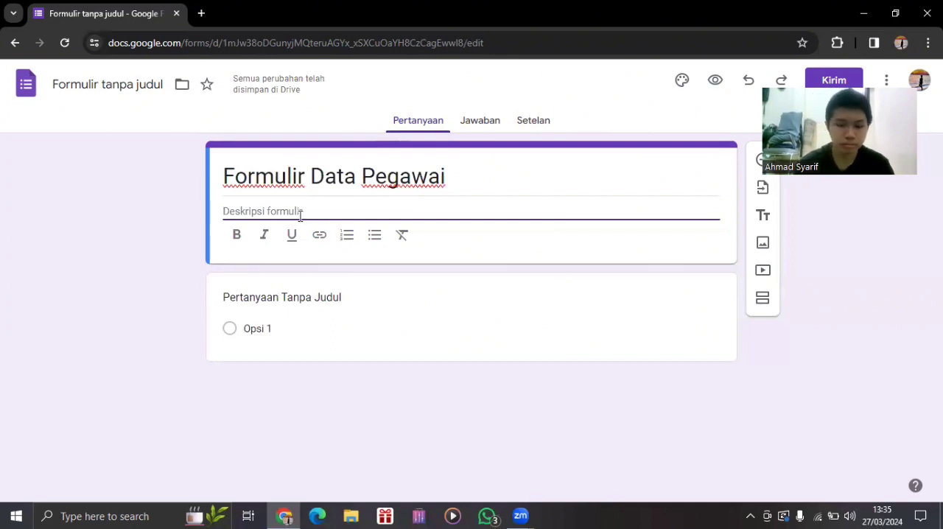
text(A)
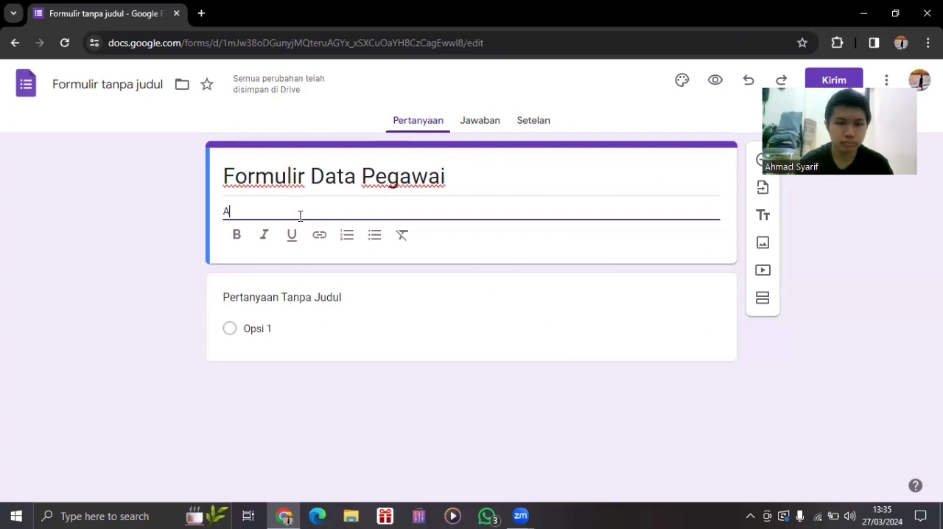
key(BackSpace)
text(Formulir ISI)
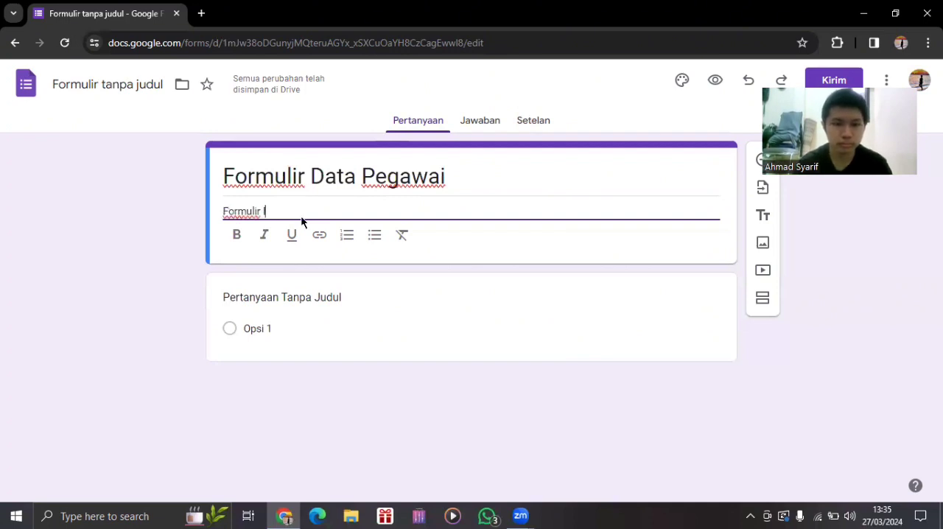
key(BackSpace)
key(BackSpace)
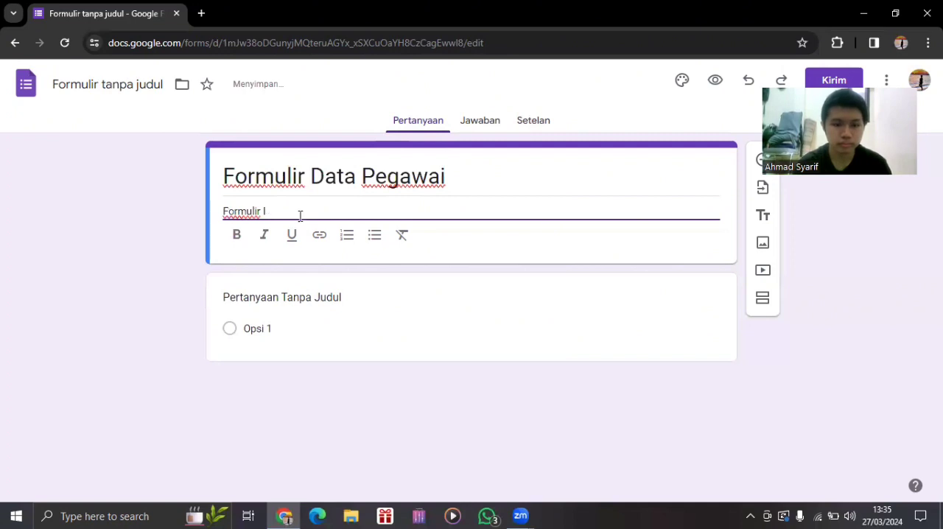
text(sian Da)
key(BackSpace)
key(BackSpace)
key(BackSpace)
key(BackSpace)
key(BackSpace)
key(BackSpace)
key(BackSpace)
text(isia data p)
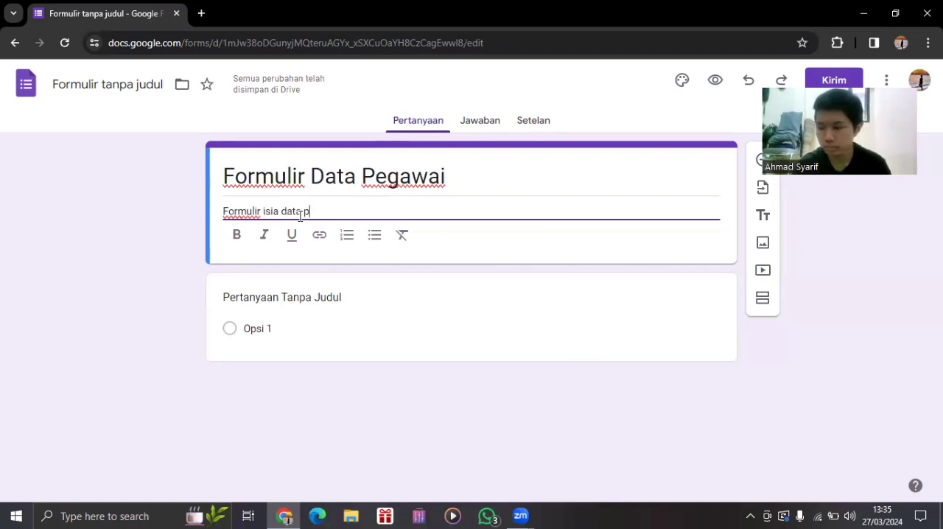
text(egawai untuk perusahaan)
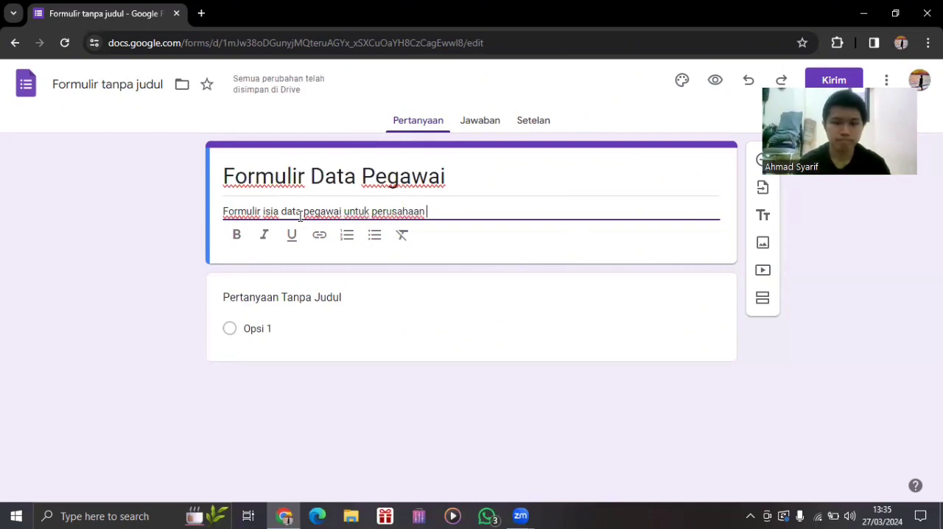
text(Wa)
key(BackSpace)
key(BackSpace)
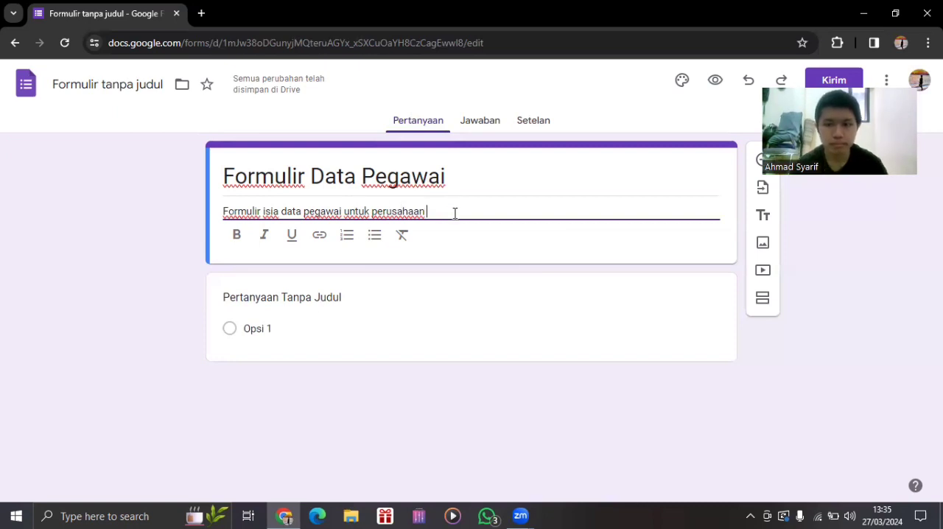
key(BackSpace)
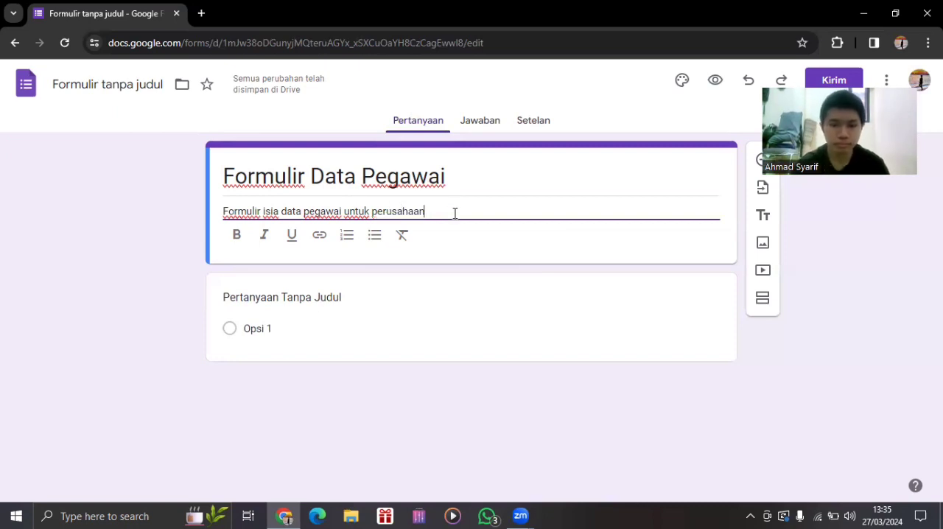
text(wa)
key(BackSpace)
key(BackSpace)
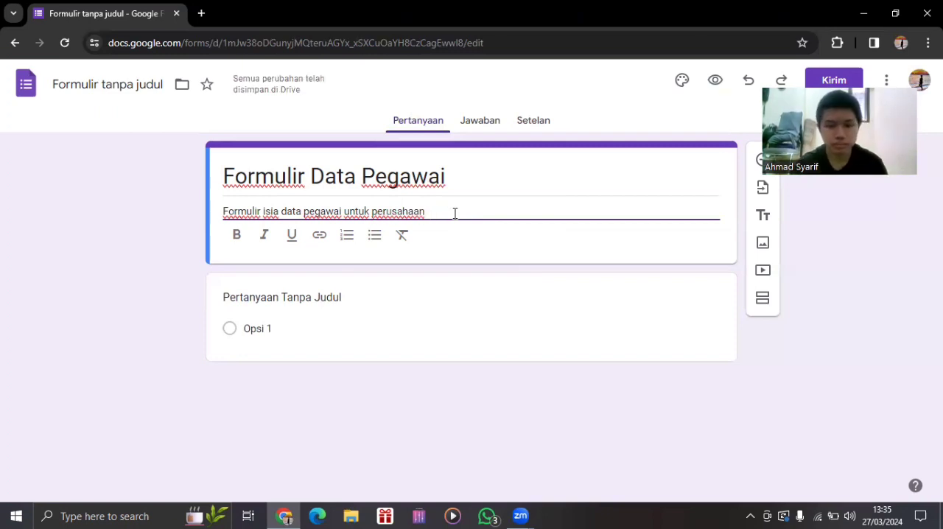
Complete the form description with the company name "Indofood".
text(Indofood)
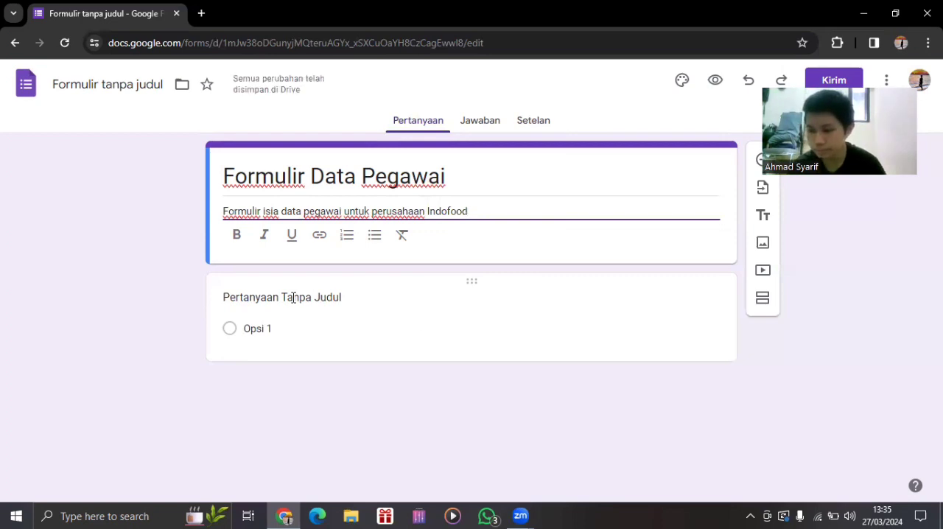
Replace the untitled question's text with "Apakah anda pegawai perusahaan Indofood", keeping it a multiple-choice question.
click(293, 297)
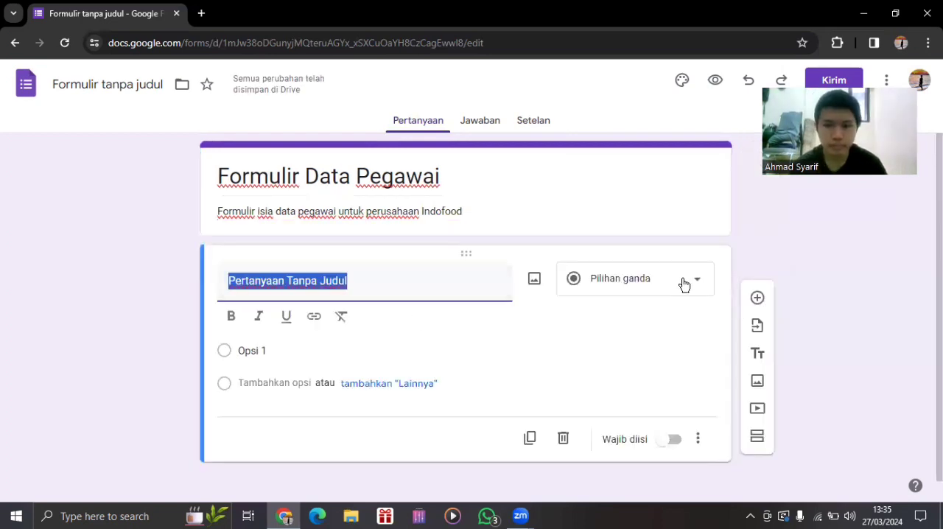
click(645, 293)
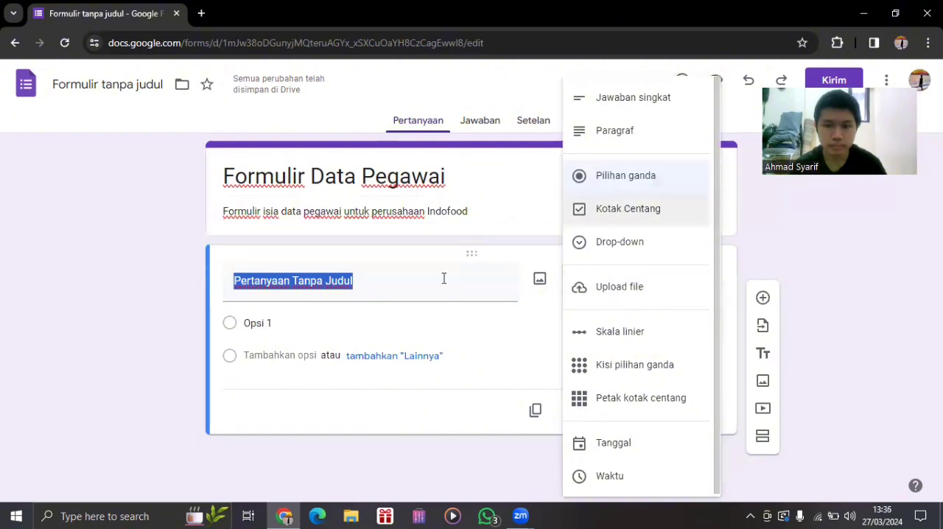
click(413, 287)
key(BackSpace)
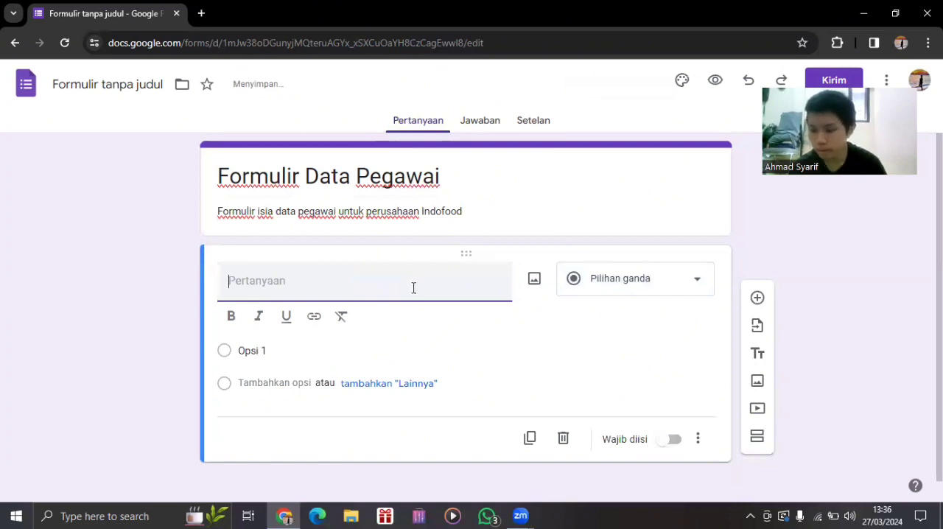
text(Apakah anda pegawa)
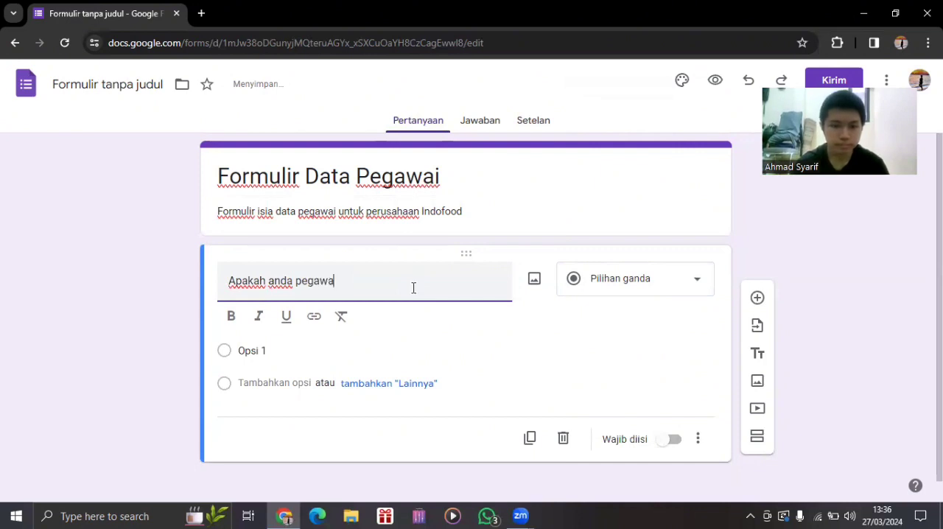
text(i perusahaan)
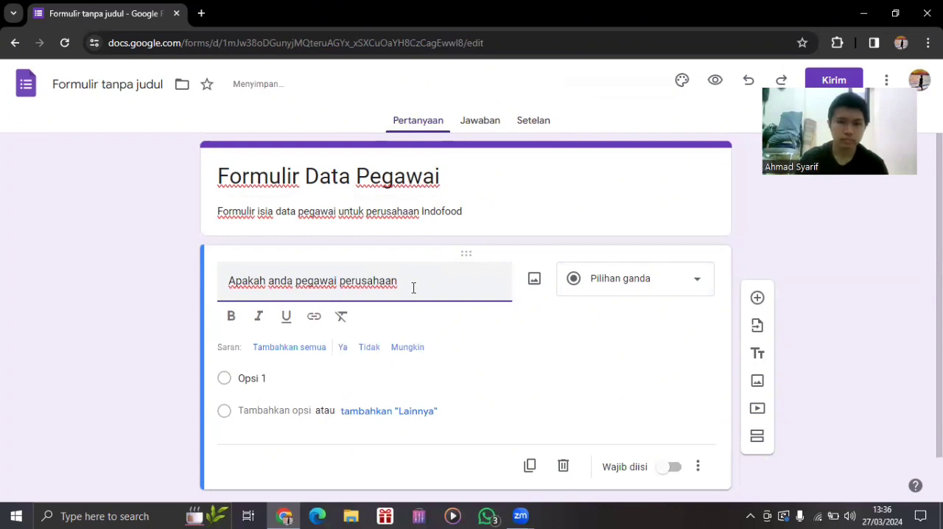
text( Ind)
key(BackSpace)
key(BackSpace)
key(BackSpace)
text(In)
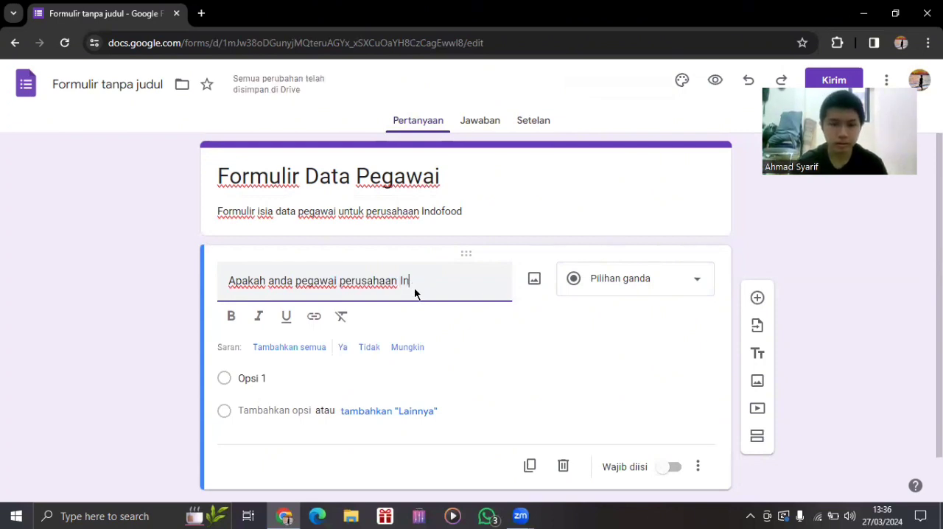
text(do)
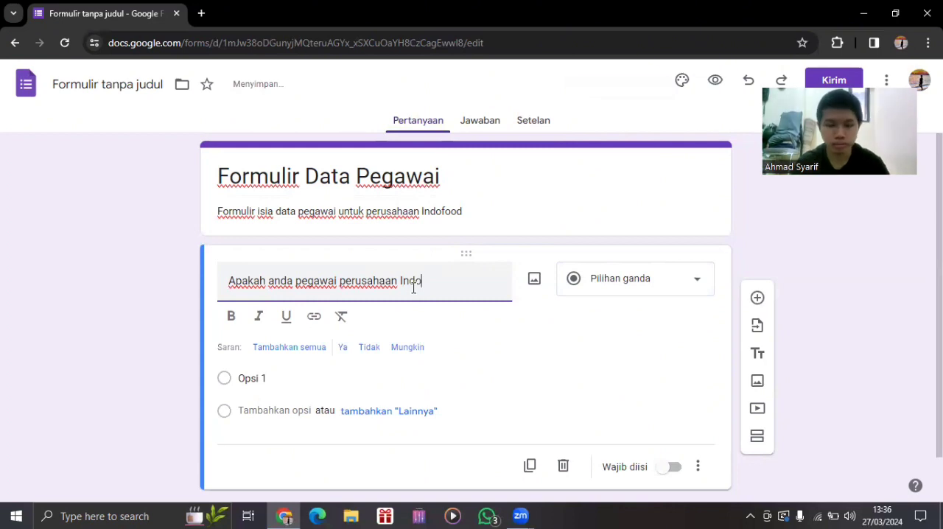
text(food)
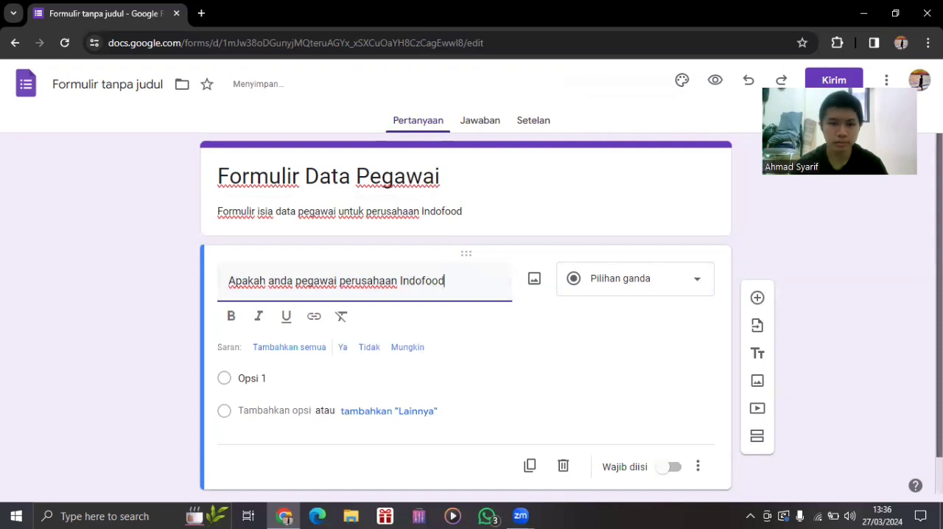
Give the question two answer options, "Ya" and "Tidak".
scroll(322, 383, down, 1)
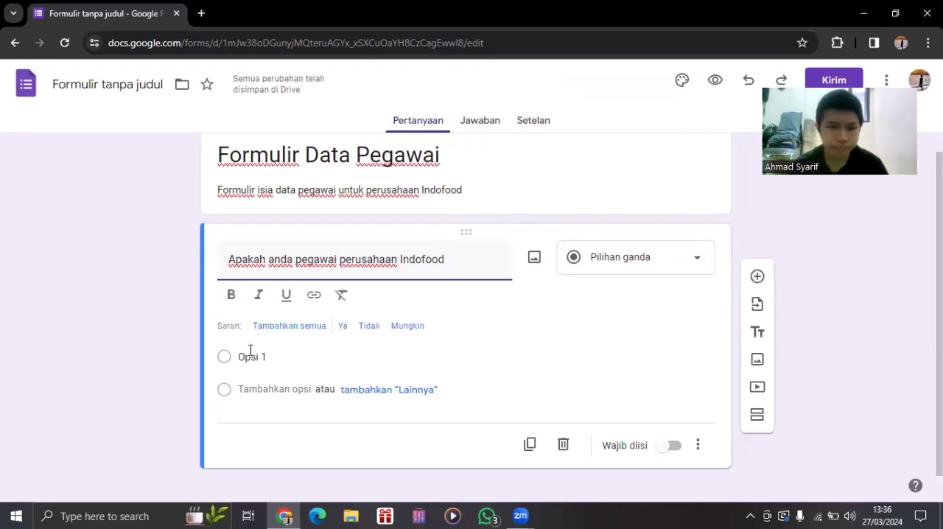
click(301, 361)
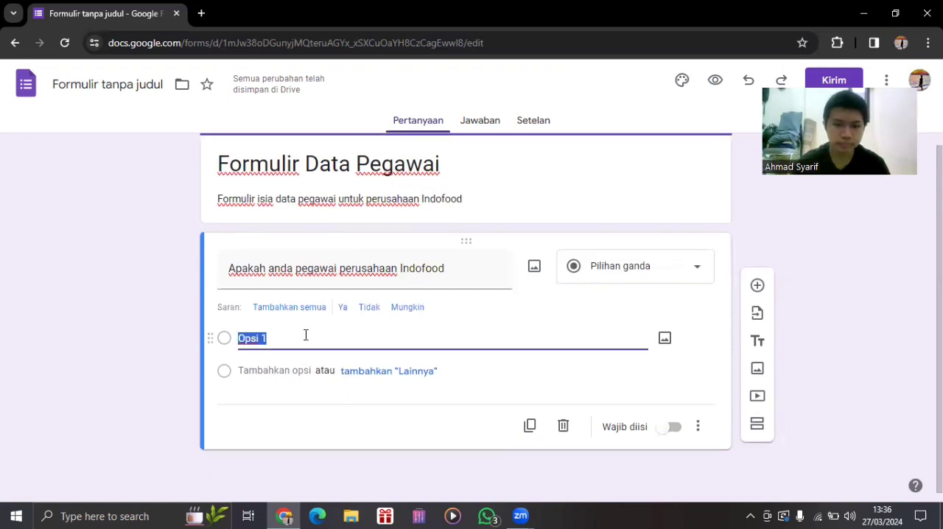
text(Ya)
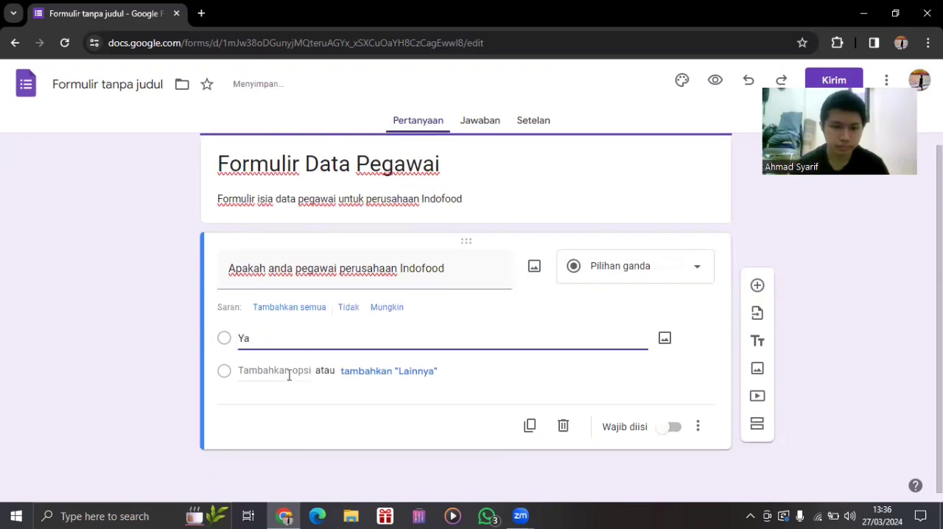
click(289, 375)
key(BackSpace)
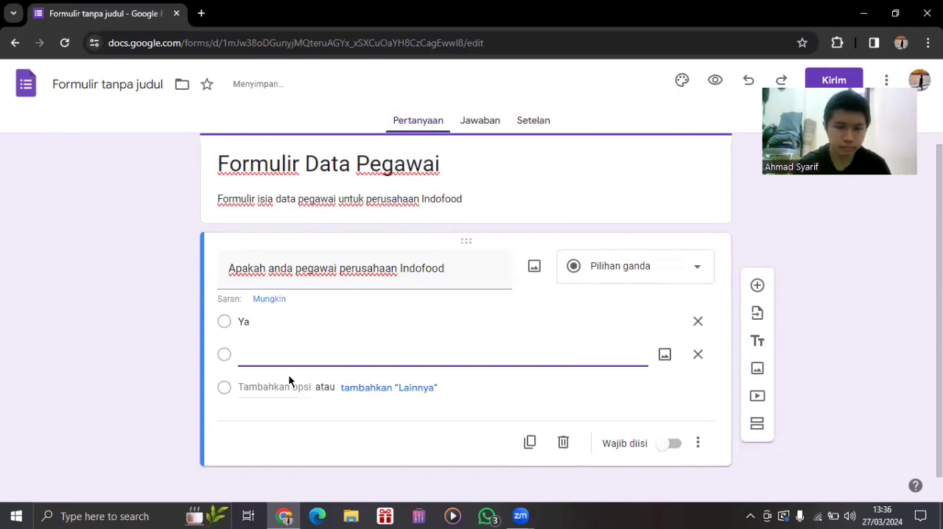
text(Tidak)
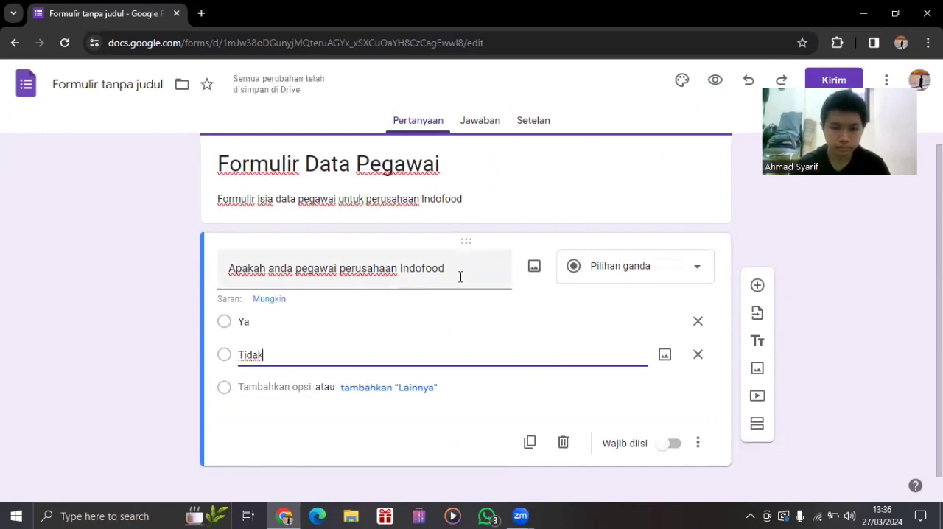
Add a question mark to the end of the question "Apakah anda pegawai perusahaan Indofood".
click(461, 276)
click(460, 276)
text(?)
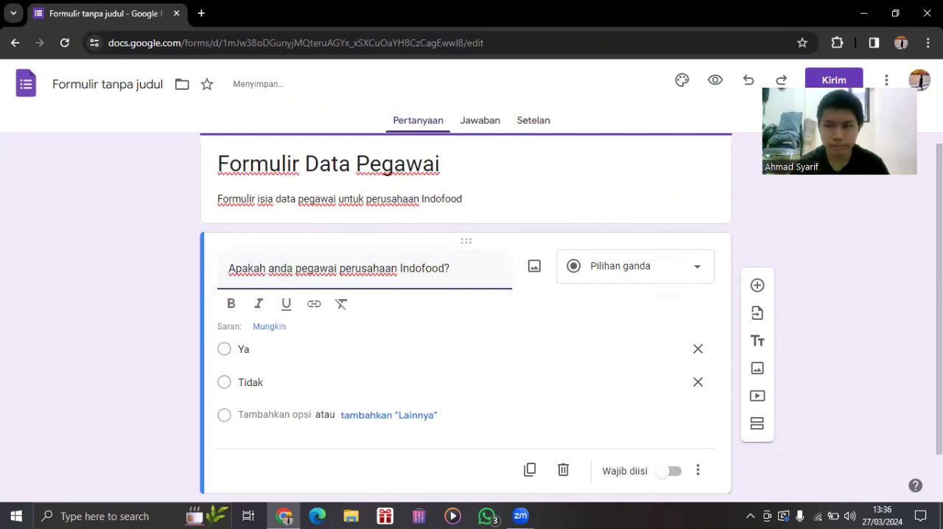
scroll(238, 309, down, 1)
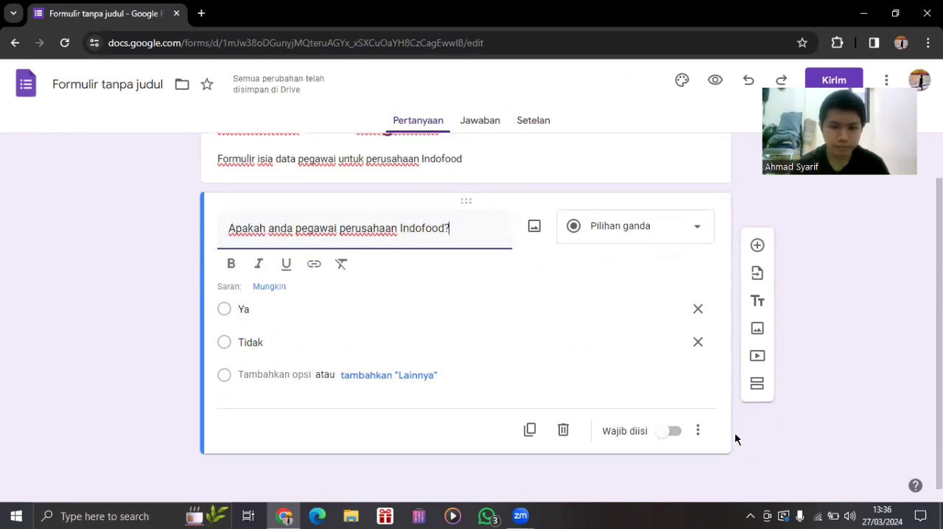
Make the Indofood employee question required and enable answer-based section branching, with "Tidak" leading to "Kirim formulir".
click(670, 431)
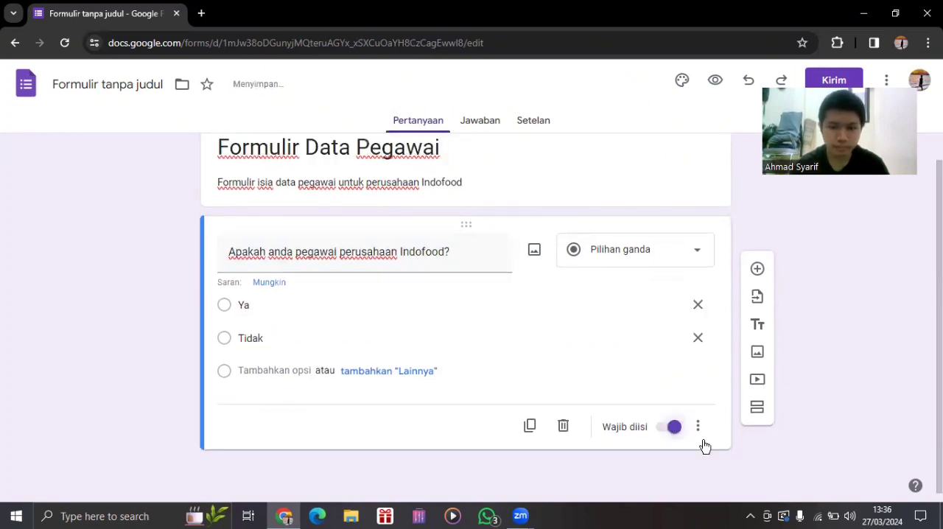
click(697, 426)
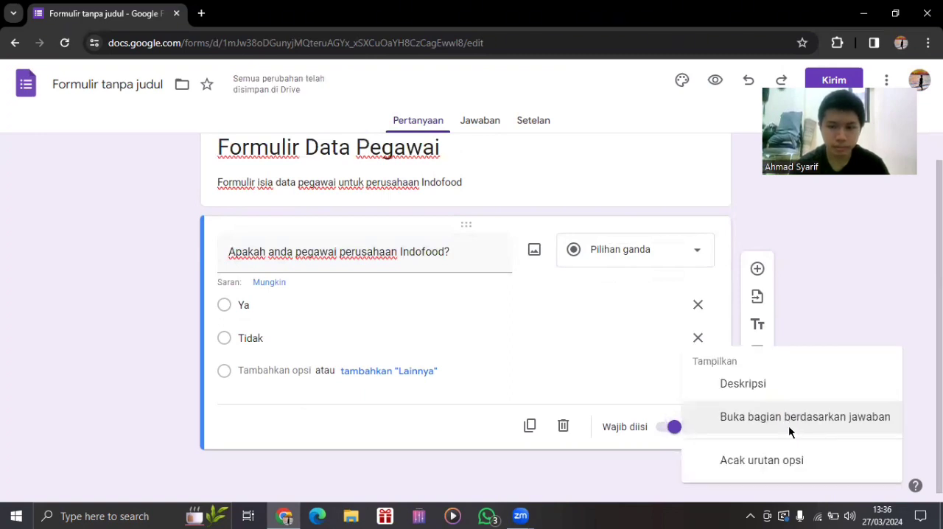
click(789, 432)
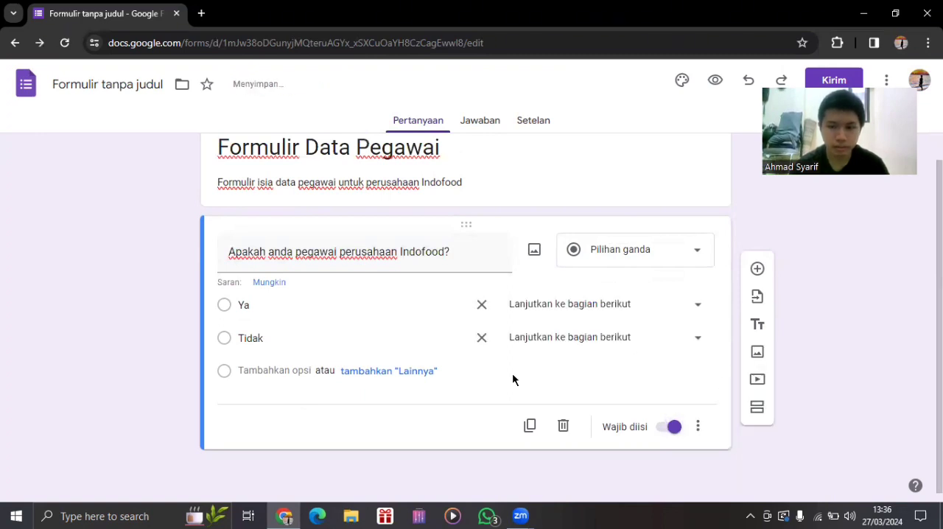
click(593, 337)
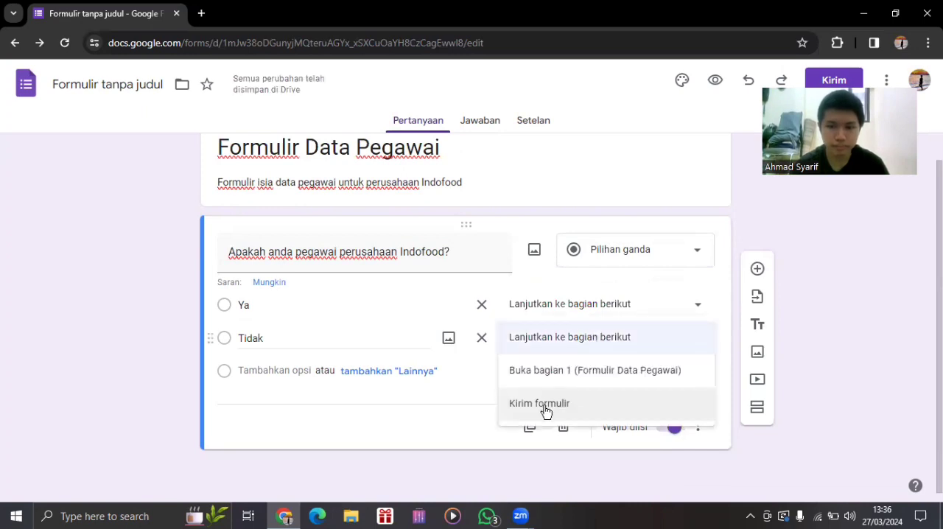
click(545, 407)
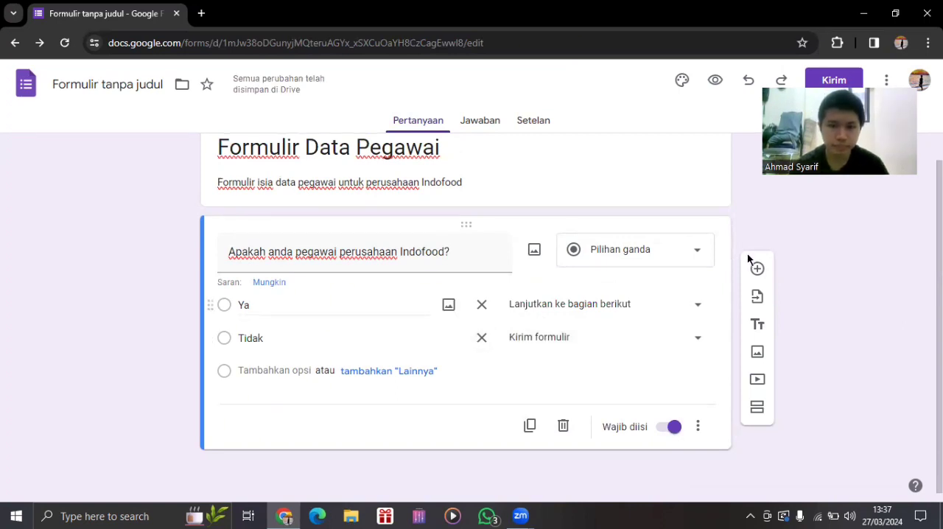
Add a new question below the Indofood employee question with the text "Nama", as a short-answer question.
click(758, 269)
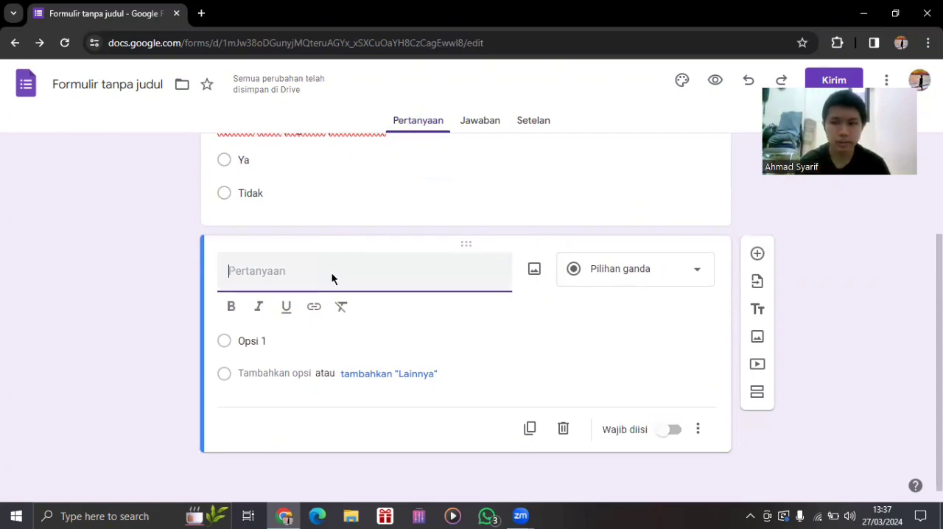
text(PnAM)
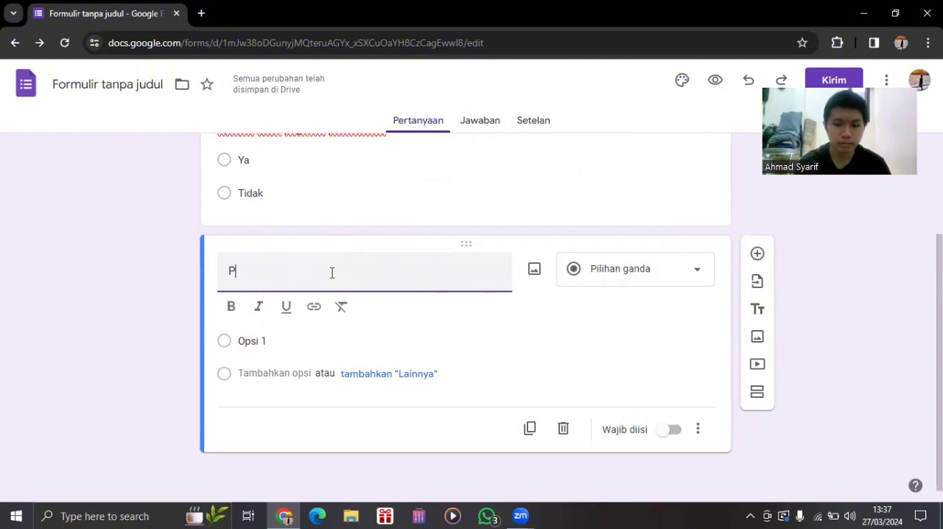
key(BackSpace)
key(BackSpace)
key(BackSpace)
key(BackSpace)
text(aN)
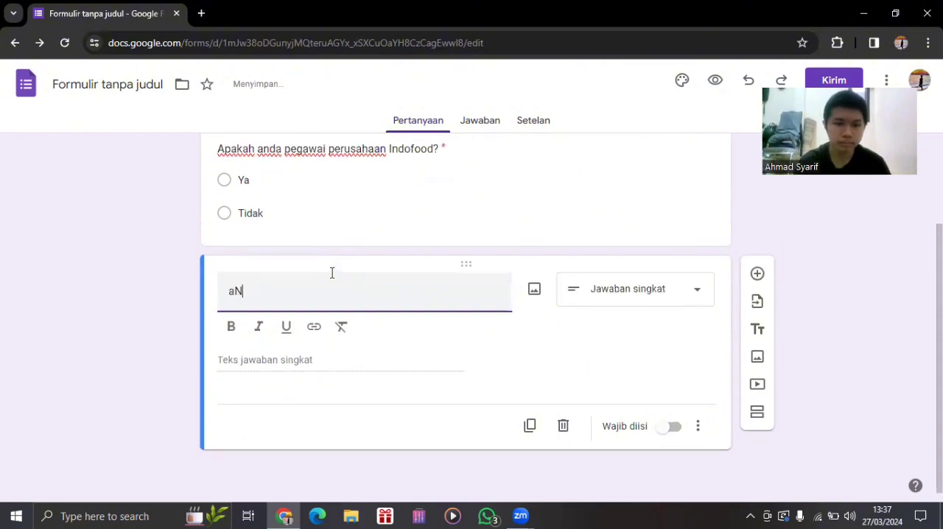
key(BackSpace)
key(BackSpace)
text(Nama)
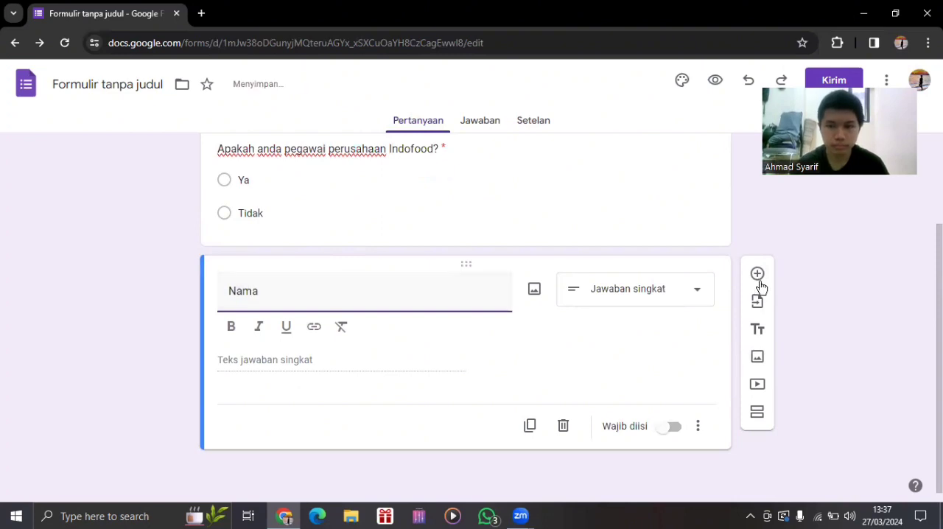
Make the "Nama" question required and add a blank question below it.
click(683, 426)
click(671, 428)
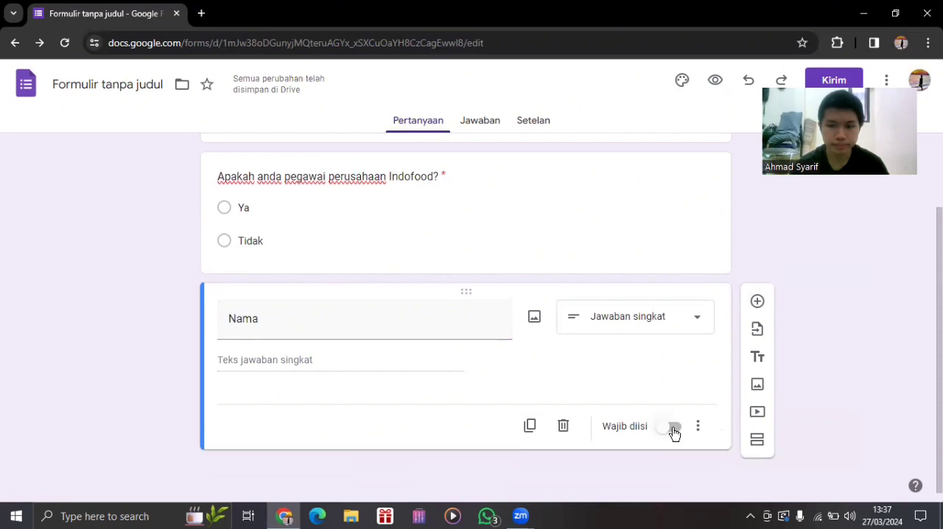
click(673, 427)
click(757, 302)
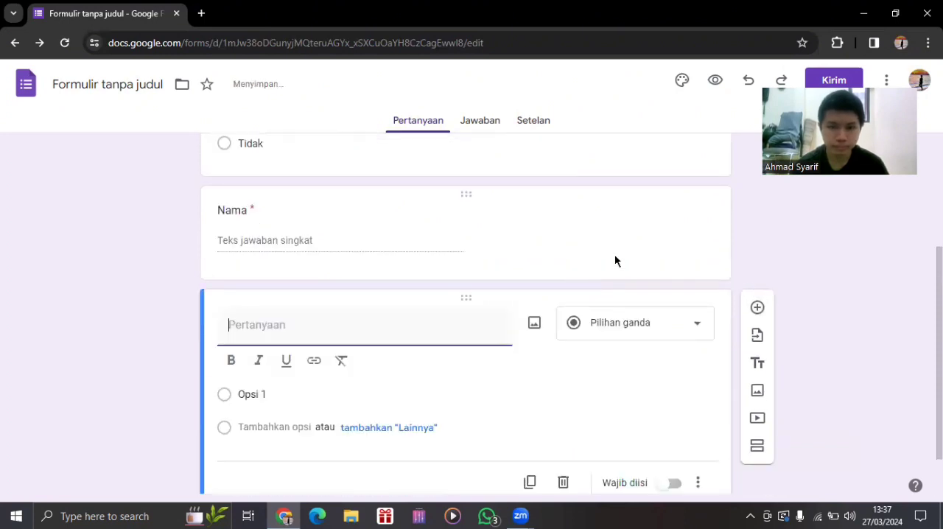
Insert a new section directly after the question "Apakah anda pegawai perusahaan Indofood?".
click(614, 254)
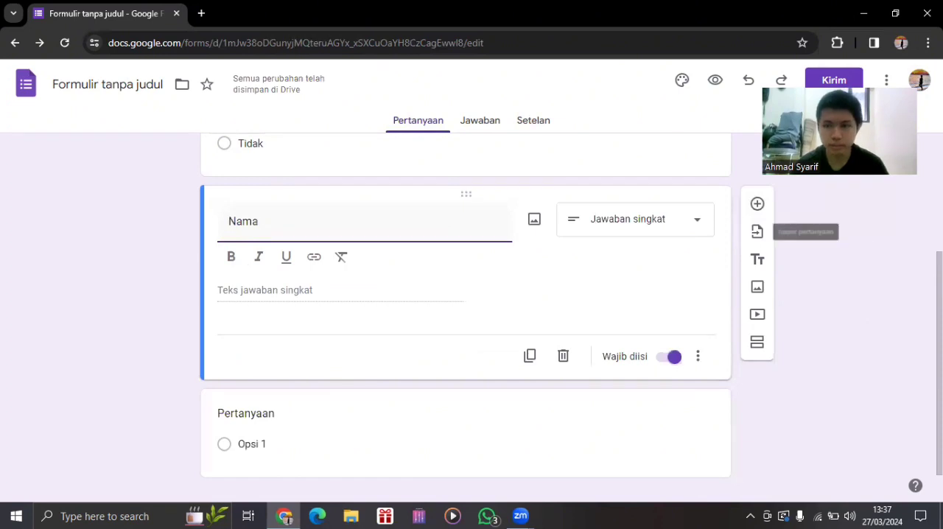
scroll(576, 204, up, 2)
click(577, 204)
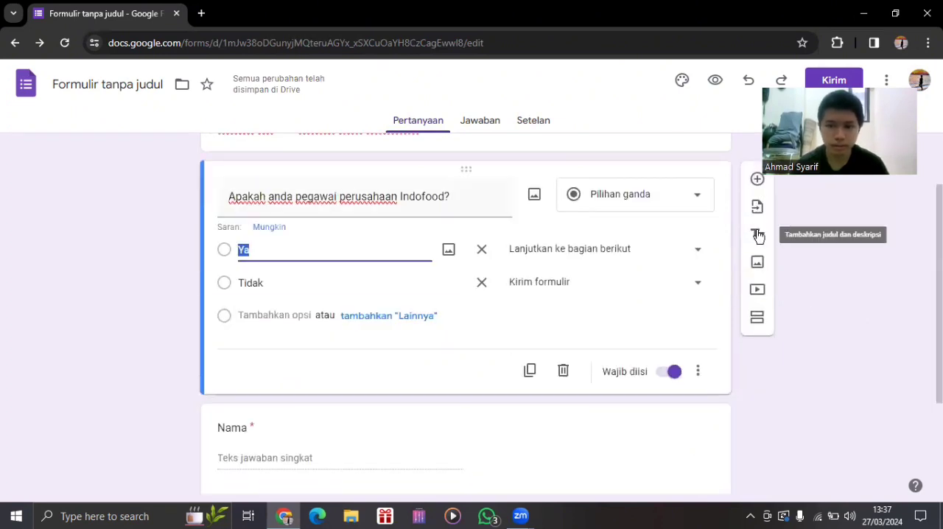
click(763, 315)
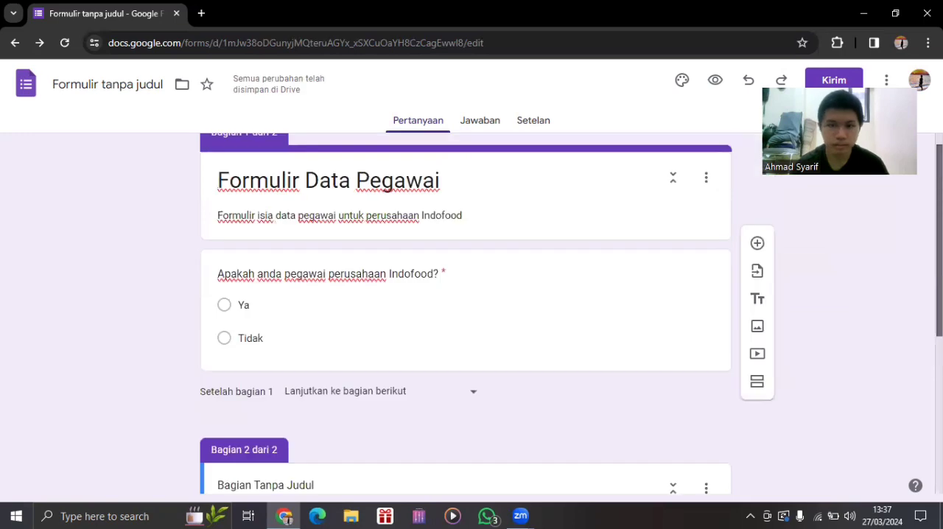
Clear the default title of the second section.
scroll(370, 334, down, 2)
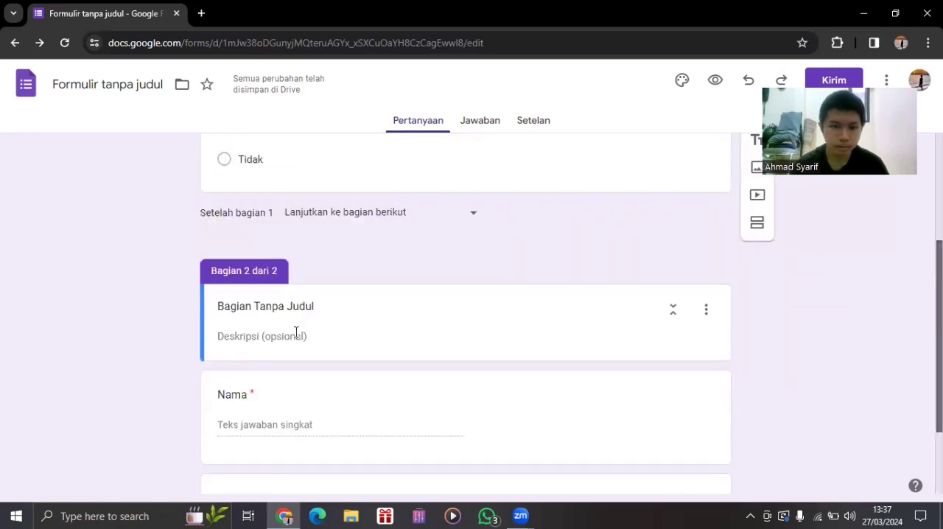
click(329, 300)
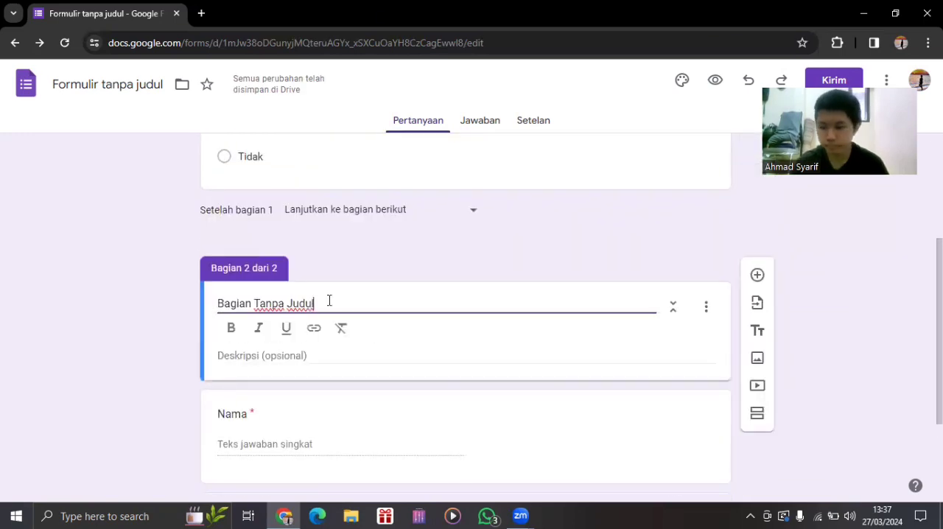
key(BackSpace)
key(BackSpace)
key(BackSpace)
key(BackSpace)
key(BackSpace)
key(BackSpace)
key(BackSpace)
key(BackSpace)
key(BackSpace)
key(BackSpace)
key(BackSpace)
key(BackSpace)
key(BackSpace)
key(BackSpace)
key(BackSpace)
key(BackSpace)
key(BackSpace)
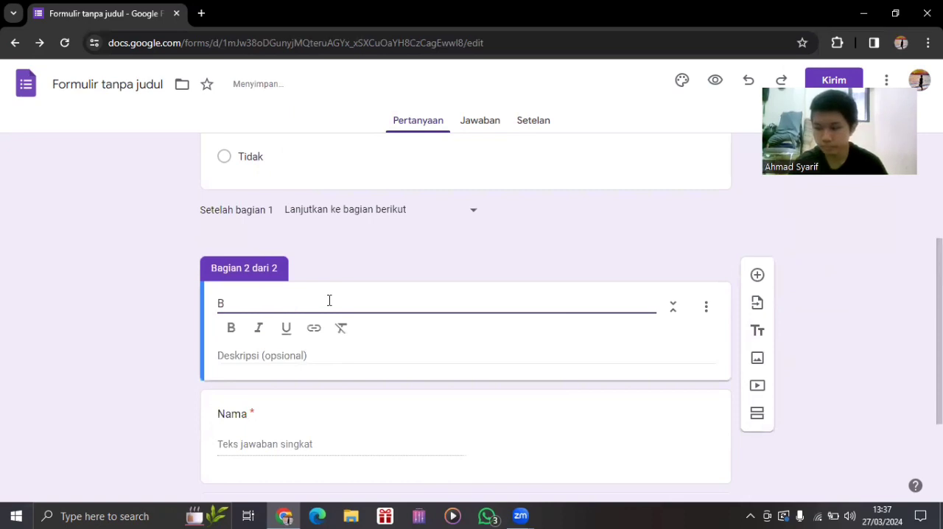
key(BackSpace)
text(F)
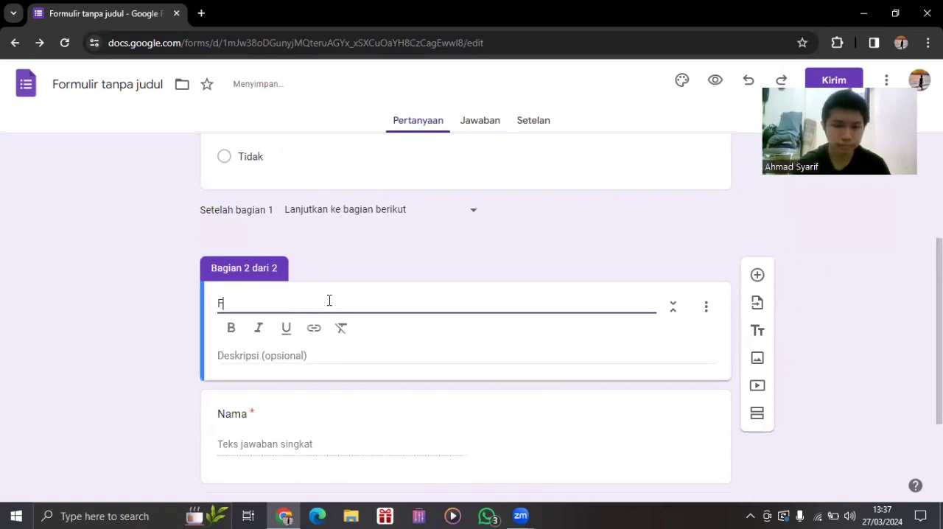
text(ormulir Pegawai)
key(BackSpace)
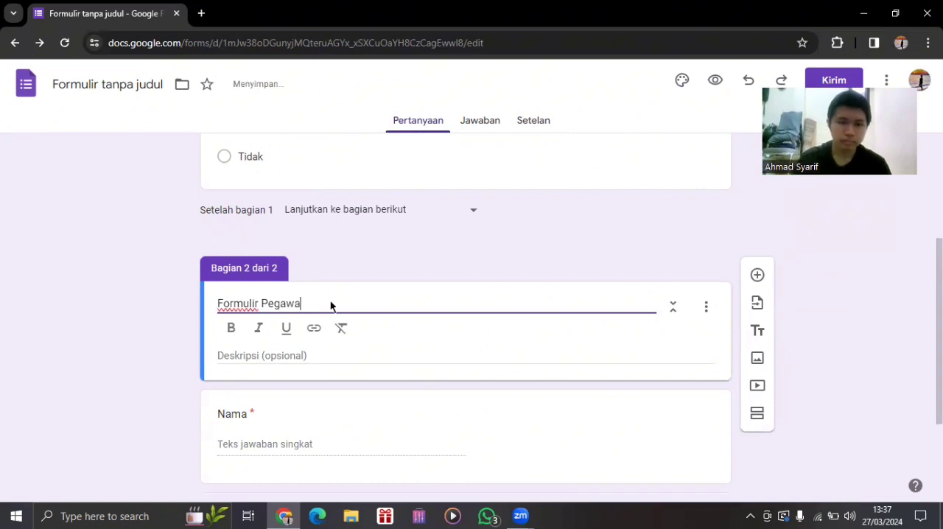
key(BackSpace)
key(BackSpace)
key(BackSpace)
key(BackSpace)
key(BackSpace)
key(BackSpace)
key(BackSpace)
key(BackSpace)
key(BackSpace)
key(BackSpace)
key(BackSpace)
key(BackSpace)
key(BackSpace)
key(BackSpace)
Title the second section "Biodata pegawai perusahaan Indofood".
key(BackSpace)
text(Bido)
text(a)
key(BackSpace)
key(BackSpace)
key(BackSpace)
text(oda)
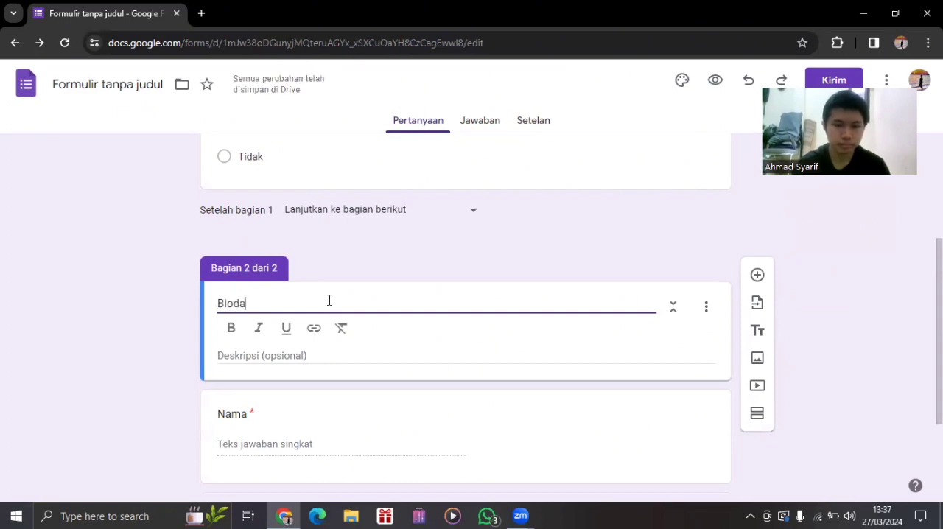
text(ta pegawai )
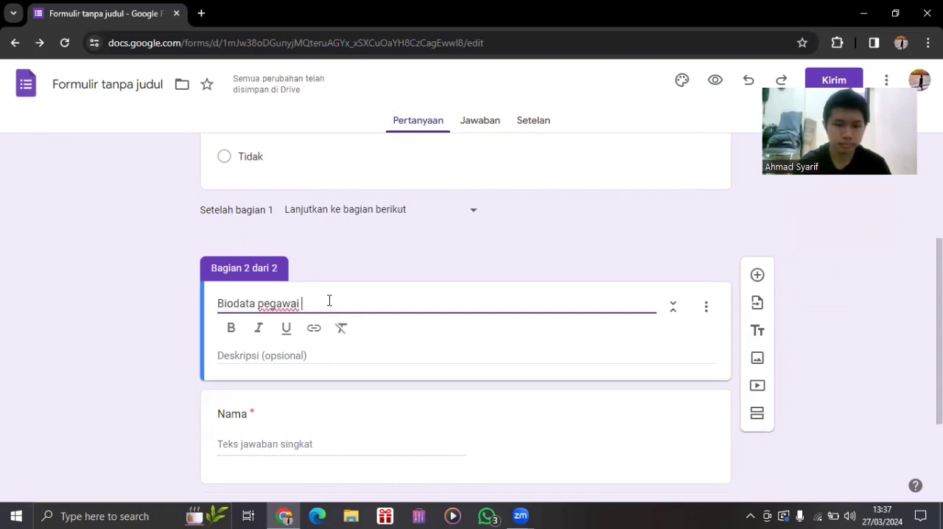
text(perusahaan Indo)
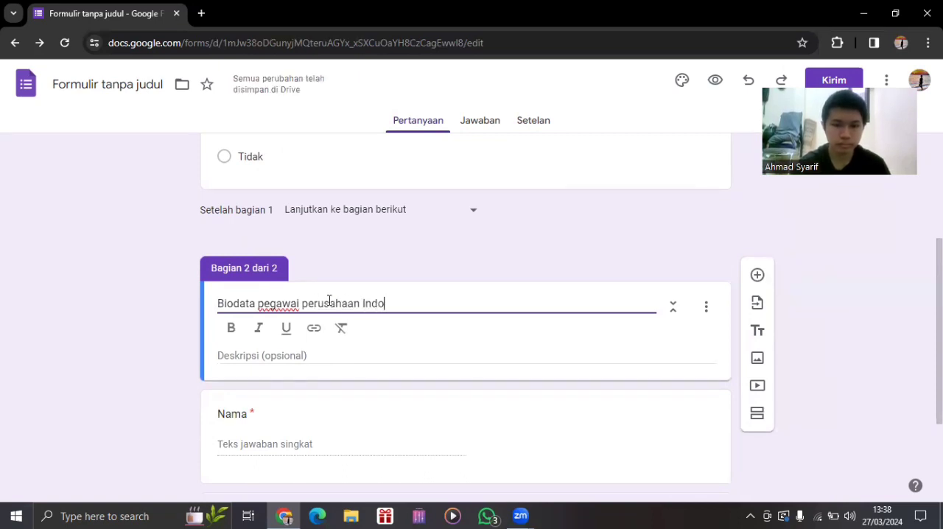
text(food)
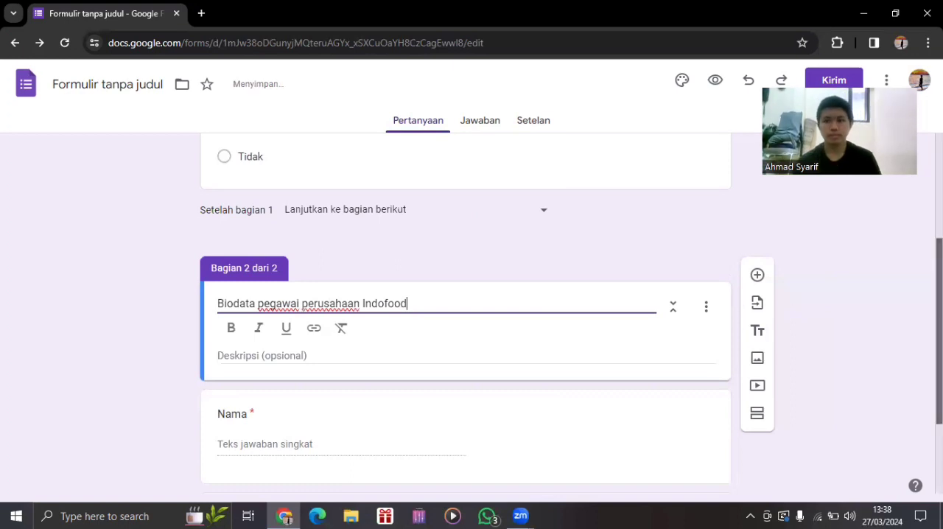
Extend the "Nama" question's text to "Nama lengkap".
scroll(341, 320, down, 2)
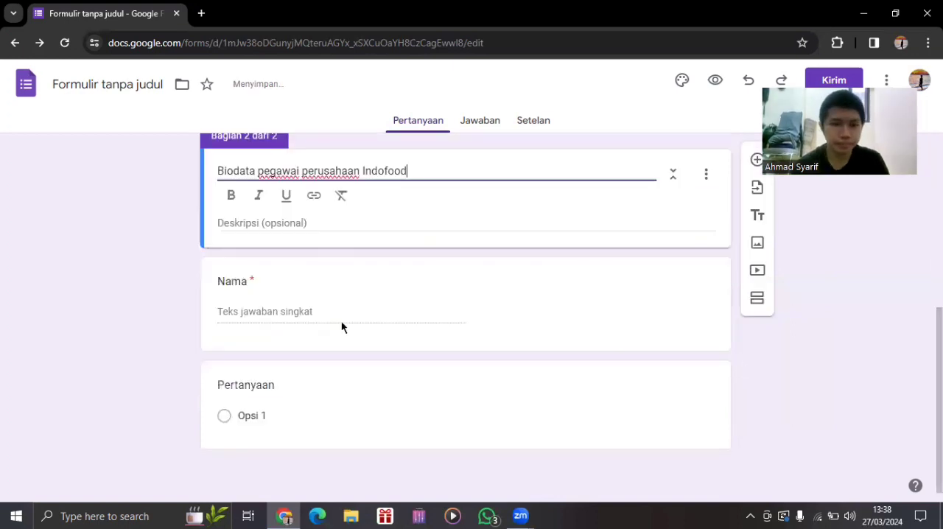
click(282, 410)
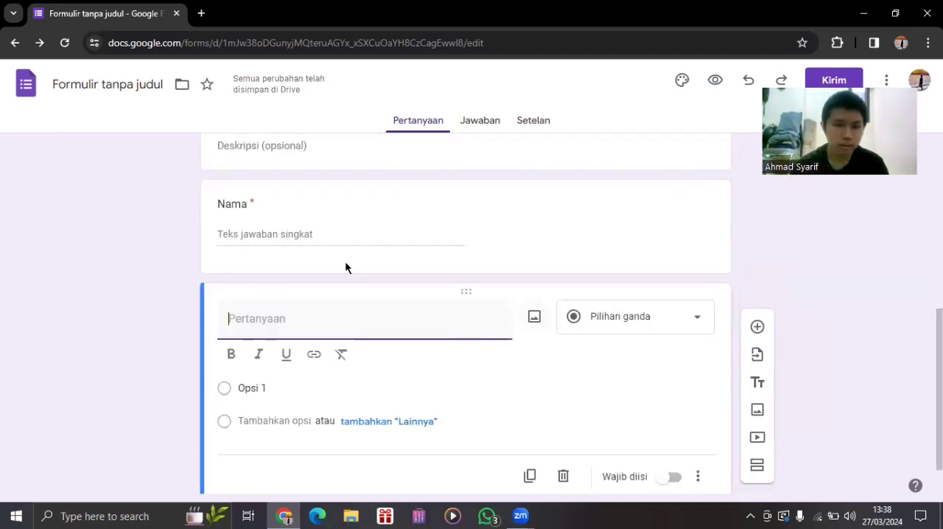
click(282, 213)
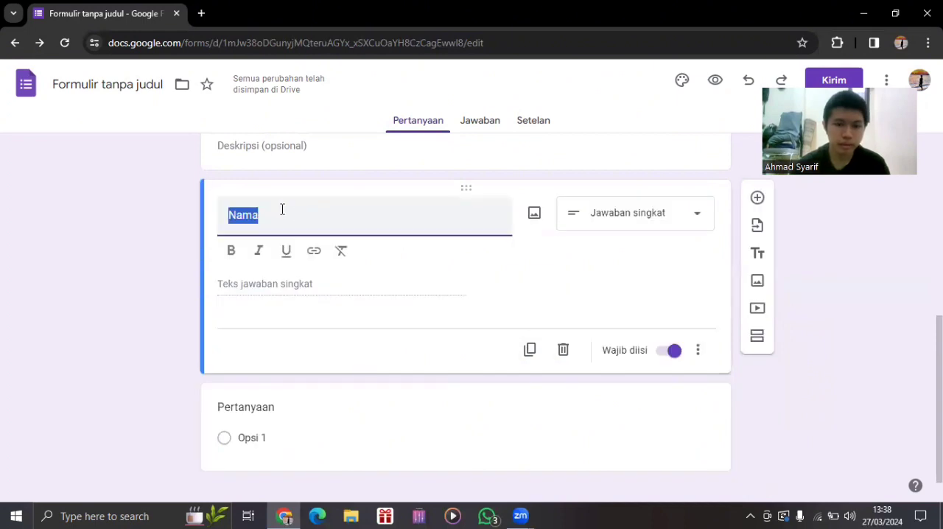
click(281, 210)
text(lengkap)
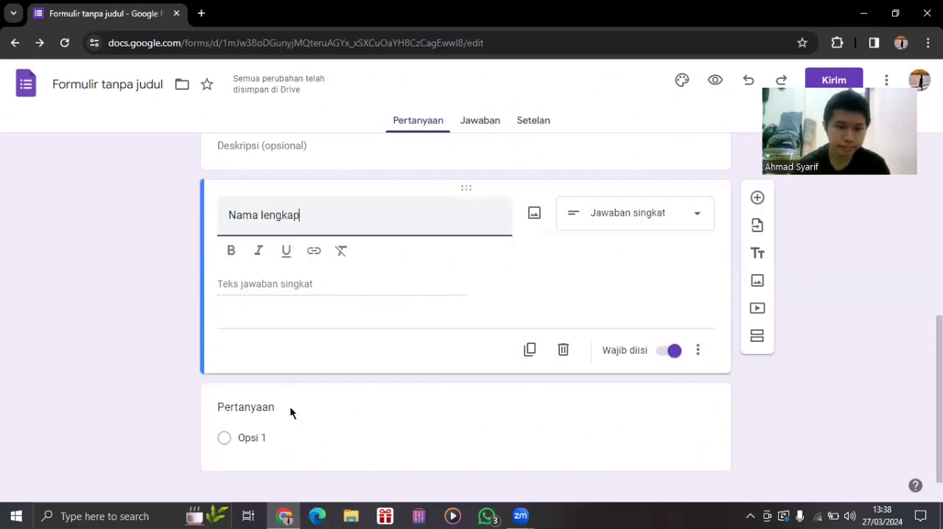
Fill the blank question below "Nama lengkap" with the text "Domisili" as a short-answer question and make it required.
click(281, 404)
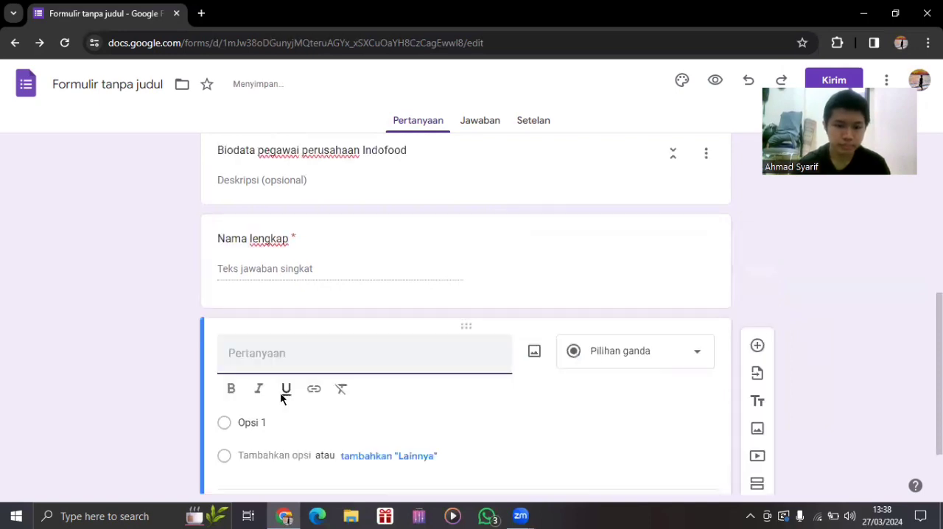
text(Domisil)
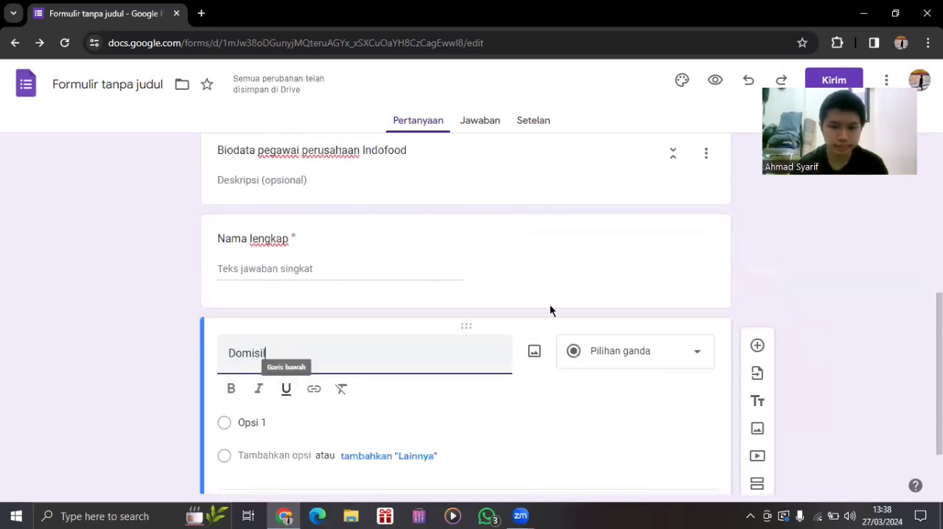
text(i)
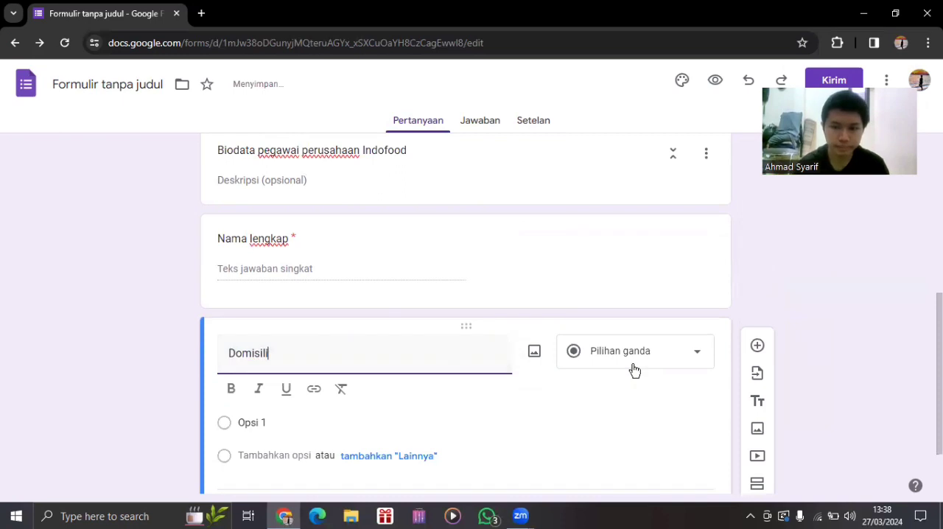
click(634, 370)
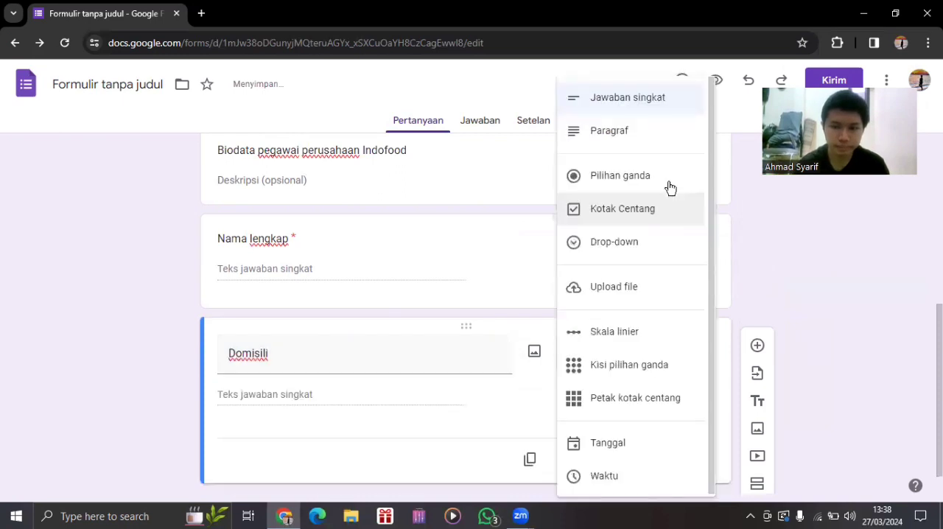
click(511, 366)
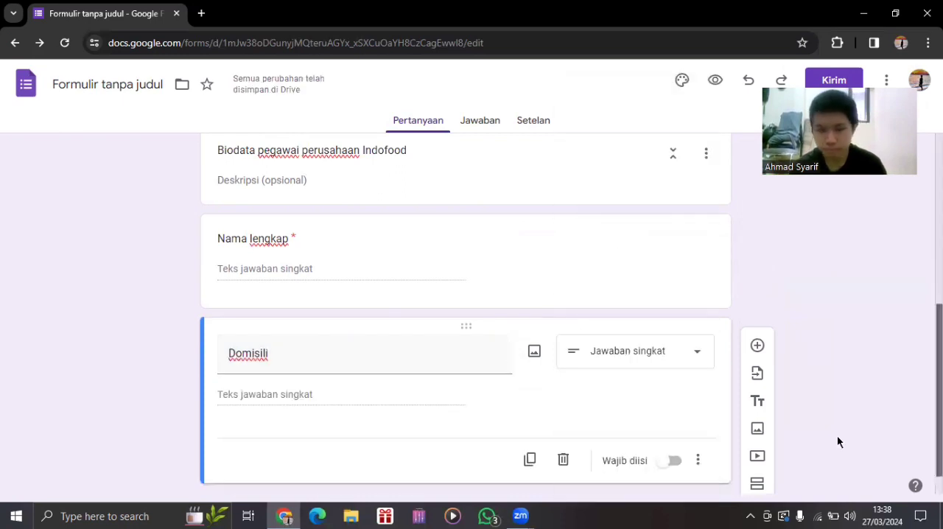
scroll(434, 404, down, 1)
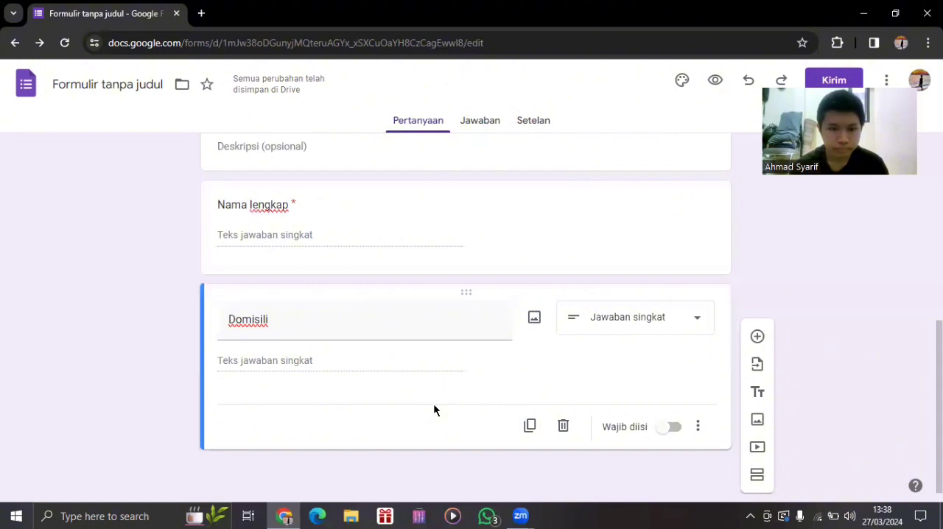
click(673, 427)
Add a new question below "Domisili" with the text "Pendidikan Terakhir".
click(756, 336)
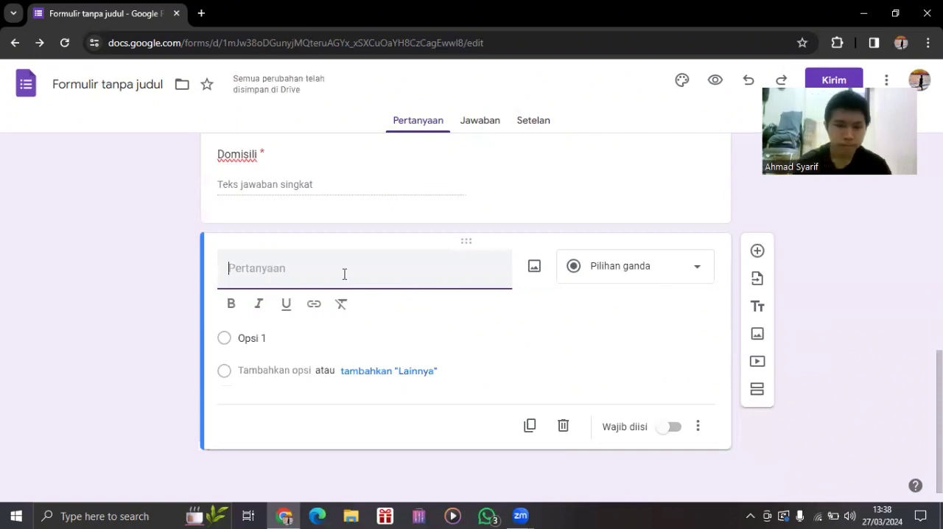
text(Pendidikan Terakhir)
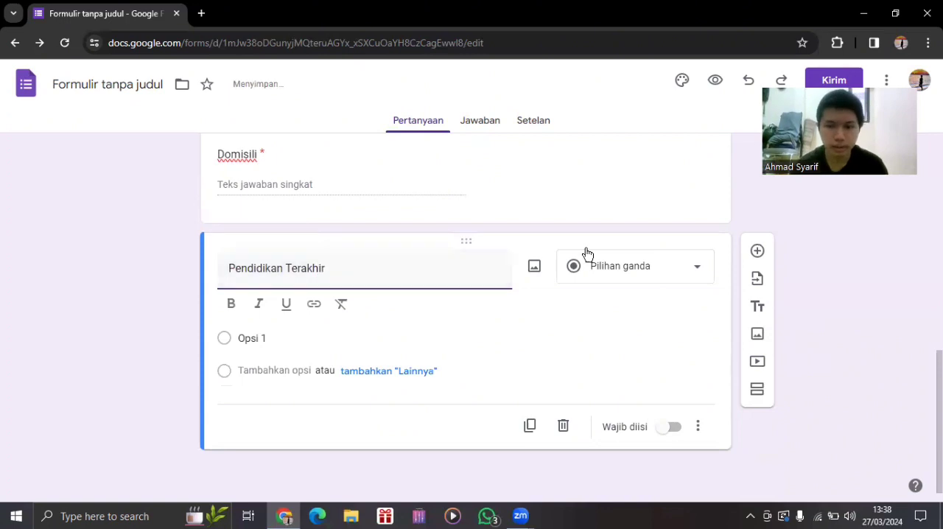
Name the first option of the "Pendidikan Terakhir" multiple-choice question "SMA/SMK/MA".
click(635, 276)
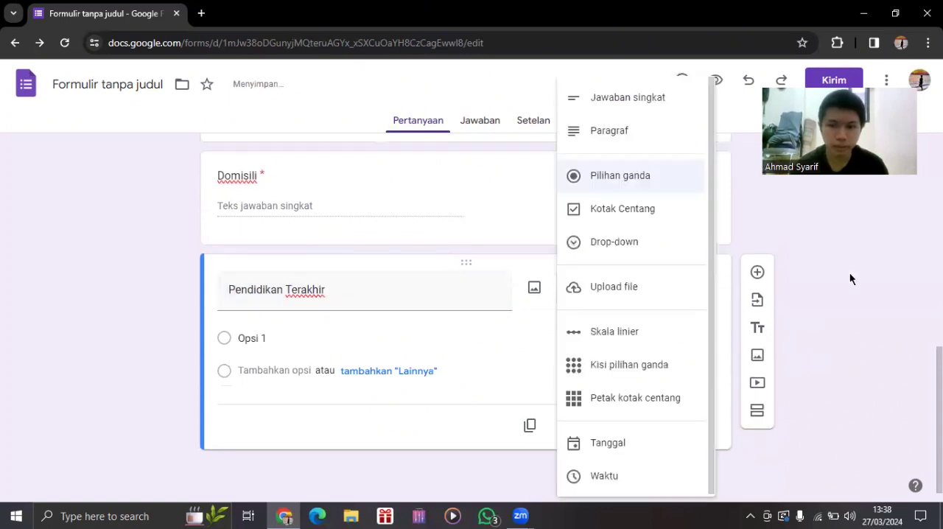
click(308, 339)
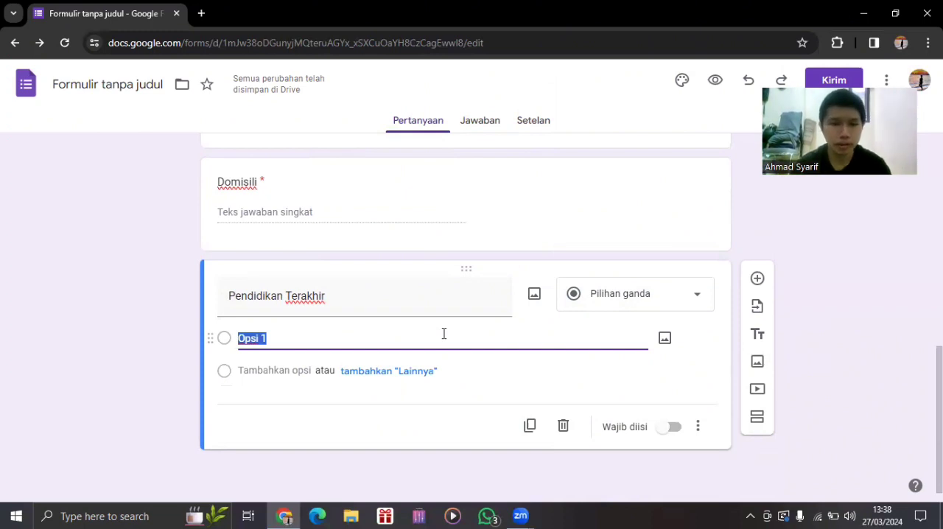
key(BackSpace)
text(SMA/SMK.)
key(BackSpace)
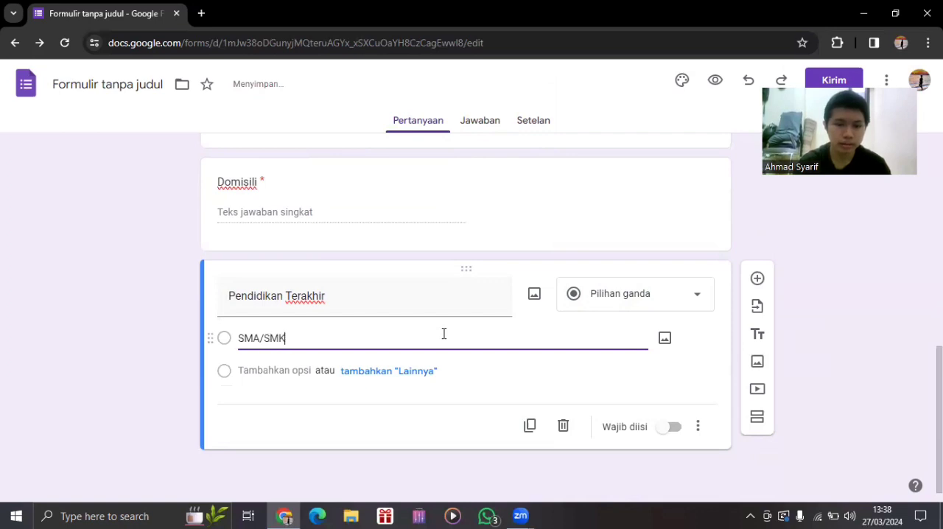
text(/MA)
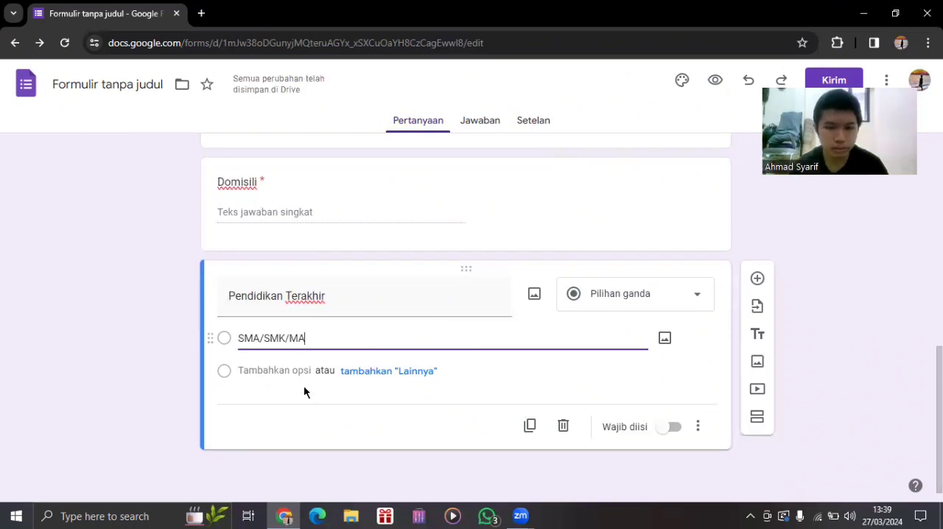
Add "S1" as the second option of the "Pendidikan Terakhir" question.
click(287, 369)
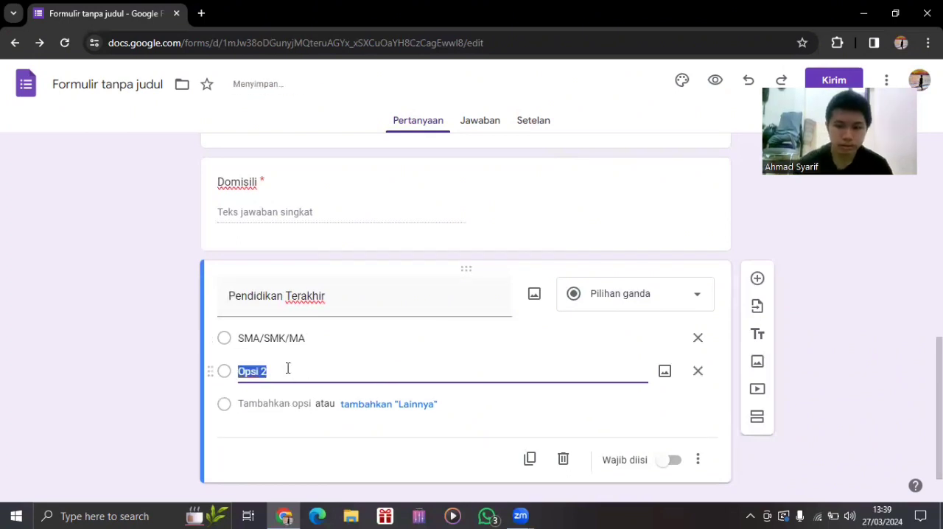
key(BackSpace)
text(s1)
key(BackSpace)
key(BackSpace)
text(S1)
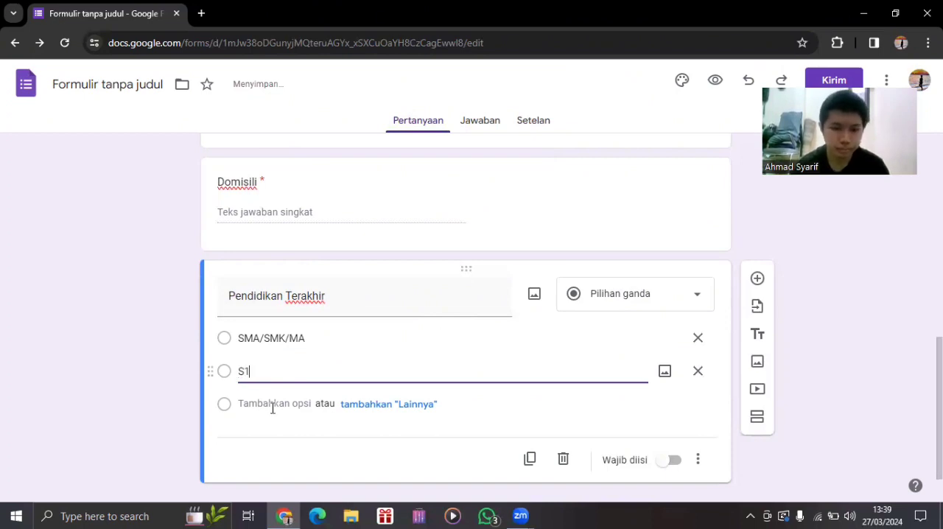
Add a "Lainnya" option to the "Pendidikan Terakhir" question and make the question required.
click(412, 412)
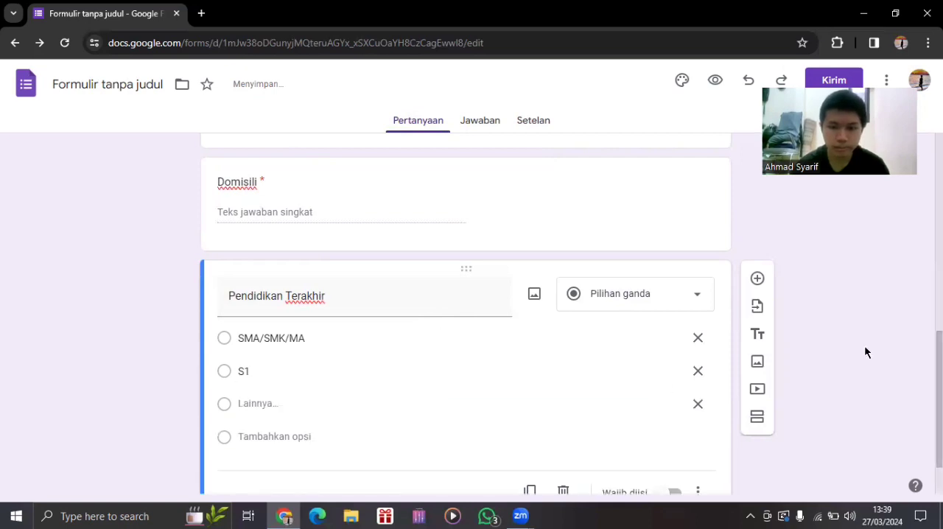
scroll(865, 352, up, 5)
scroll(639, 373, down, 5)
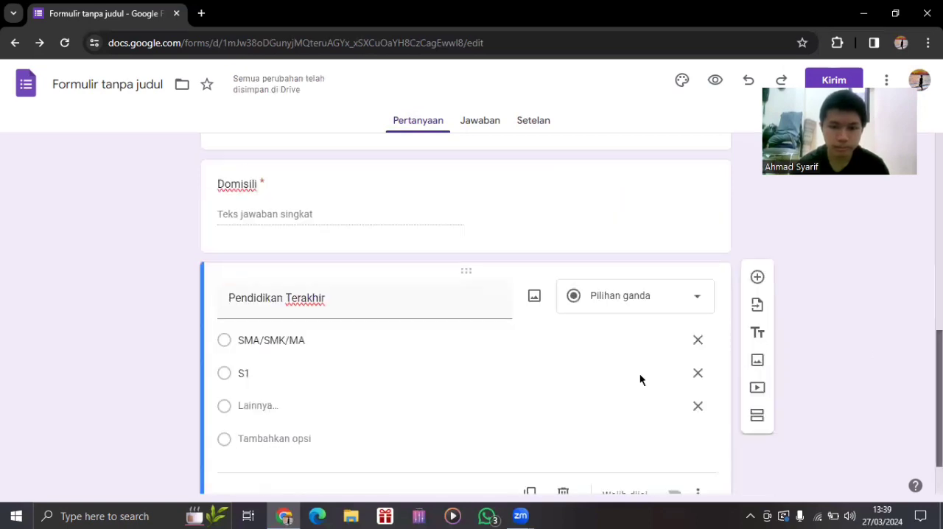
scroll(723, 389, down, 1)
click(673, 426)
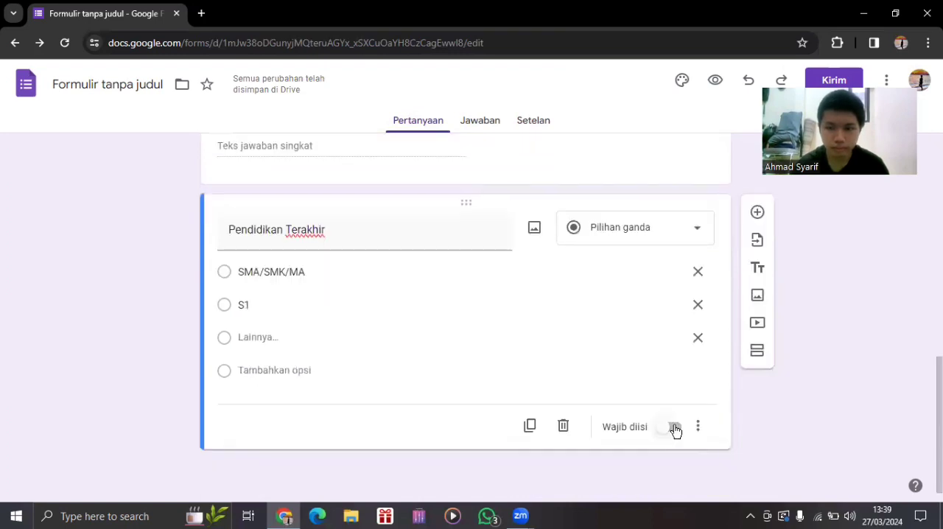
Add a new question below "Pendidikan Terakhir" with the text "Bidang pekerjaan" and make it required.
click(757, 213)
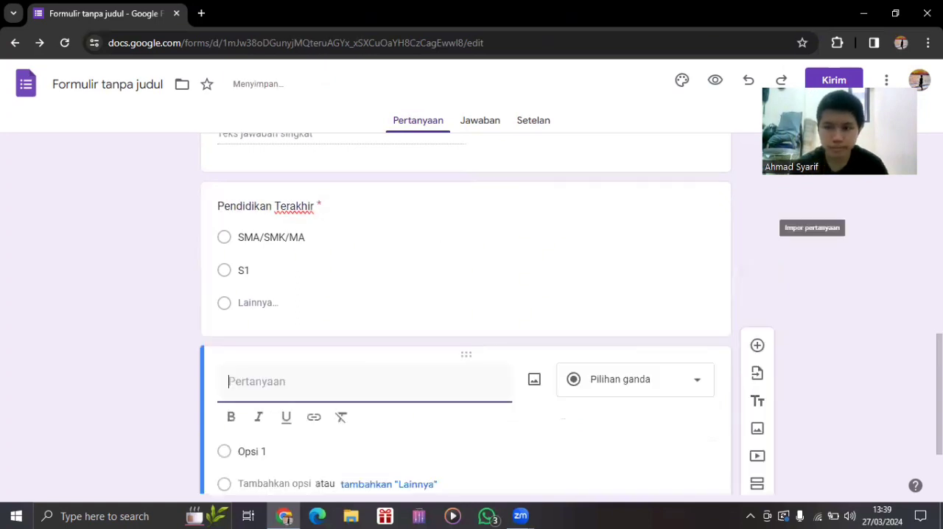
scroll(716, 373, down, 2)
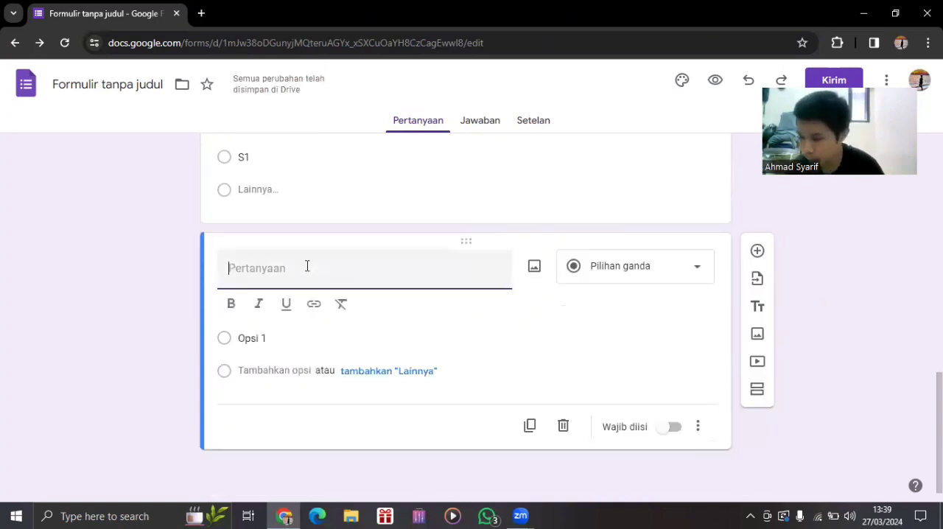
text(Bidn)
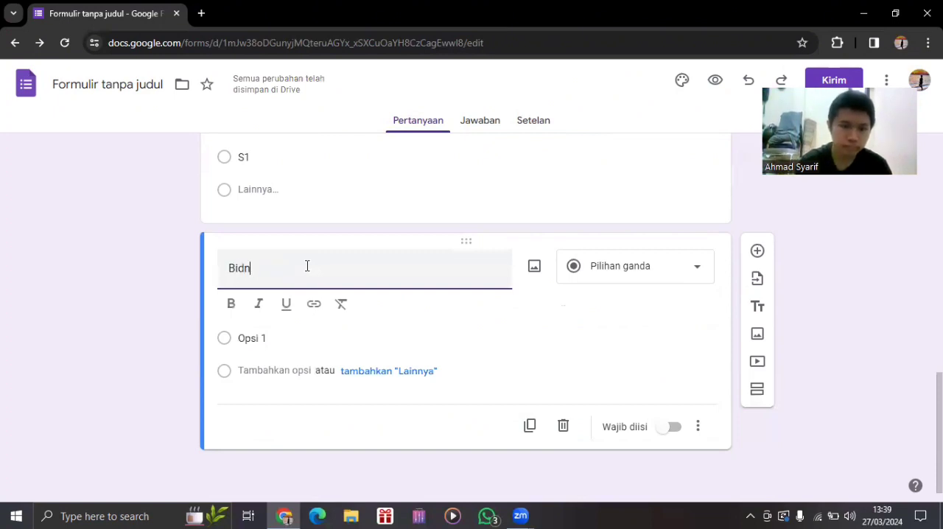
key(BackSpace)
text(ang )
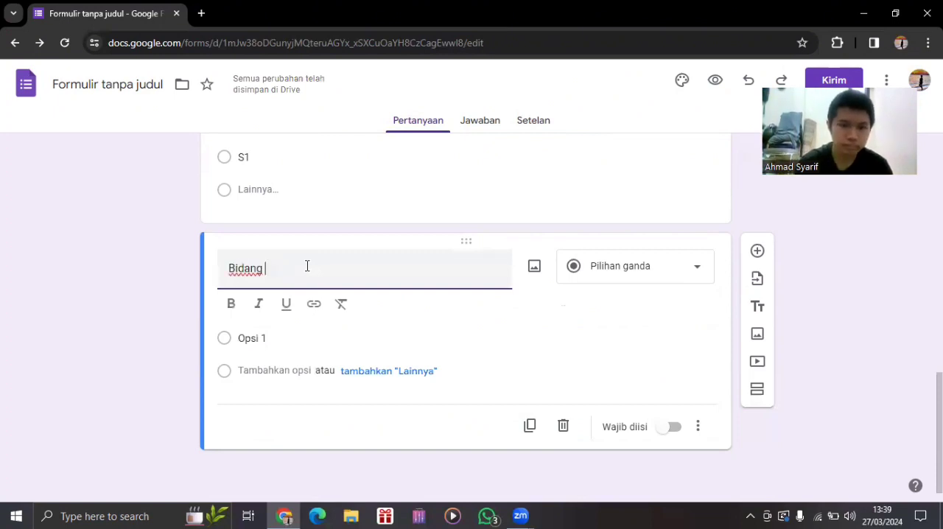
text(pekerjaan)
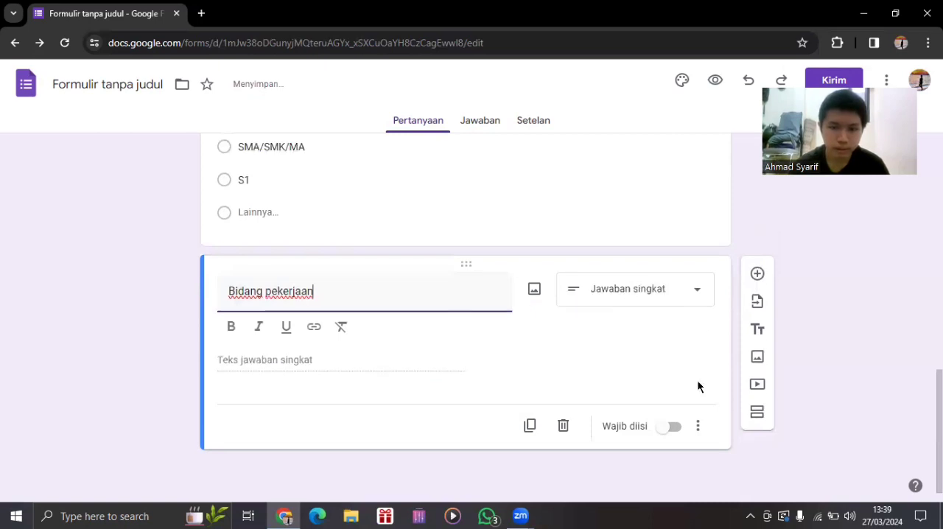
click(674, 425)
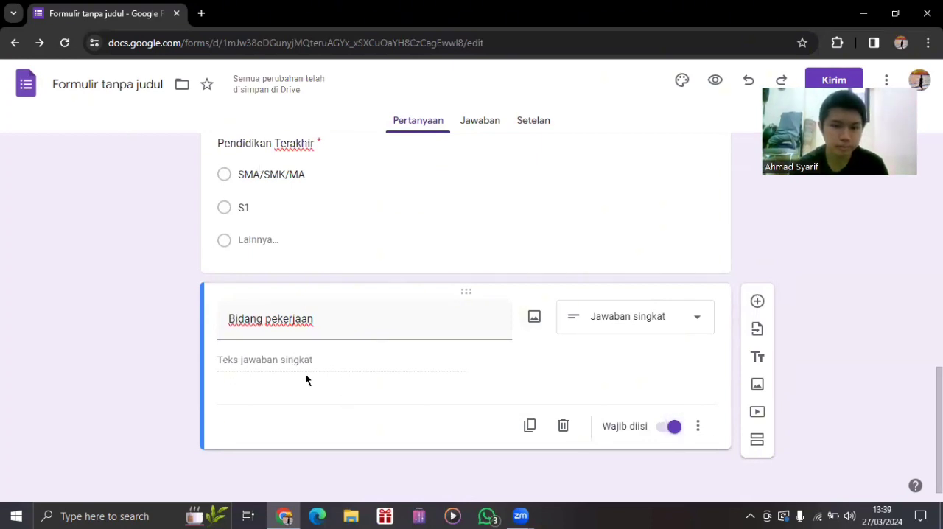
Change the "Bidang pekerjaan" question to multiple choice (Pilihan ganda) and name its first option "Bidang HR".
click(697, 427)
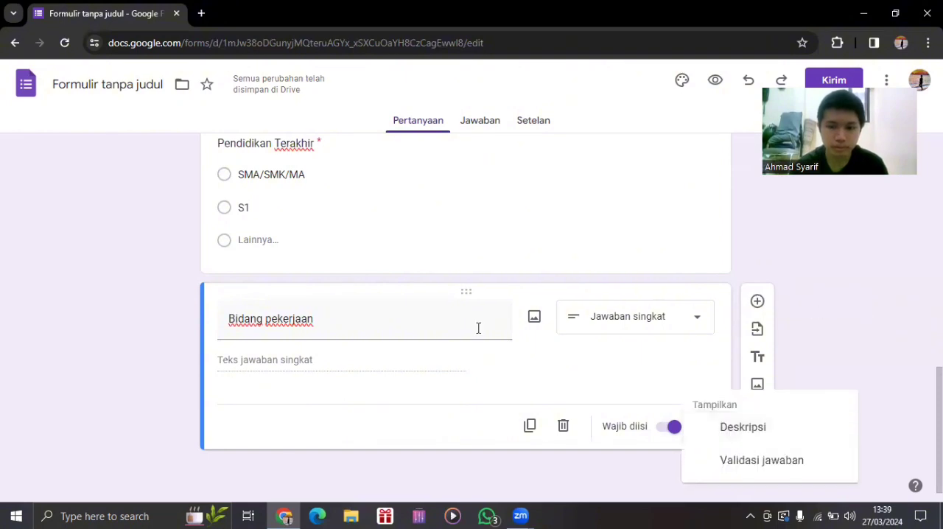
click(649, 314)
click(649, 315)
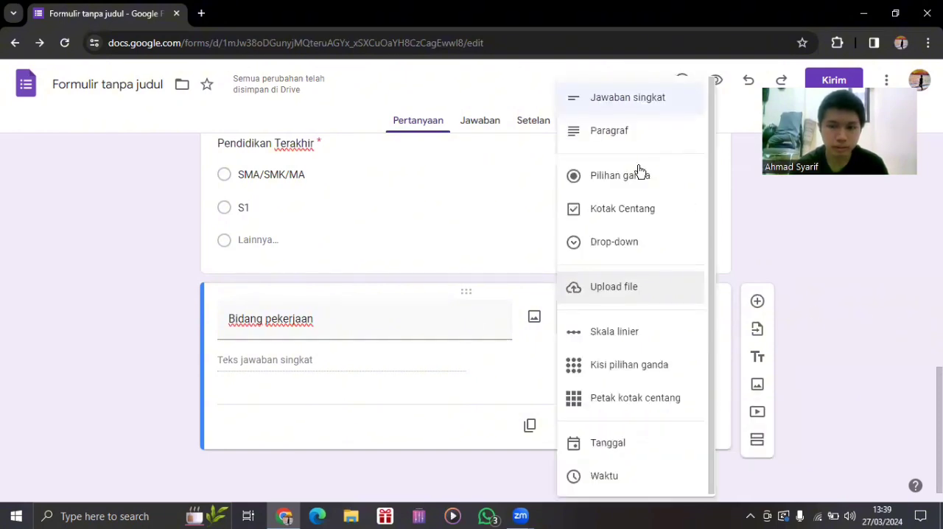
click(301, 363)
text(Pemas)
key(BackSpace)
key(BackSpace)
key(BackSpace)
key(BackSpace)
key(BackSpace)
text(Bidan)
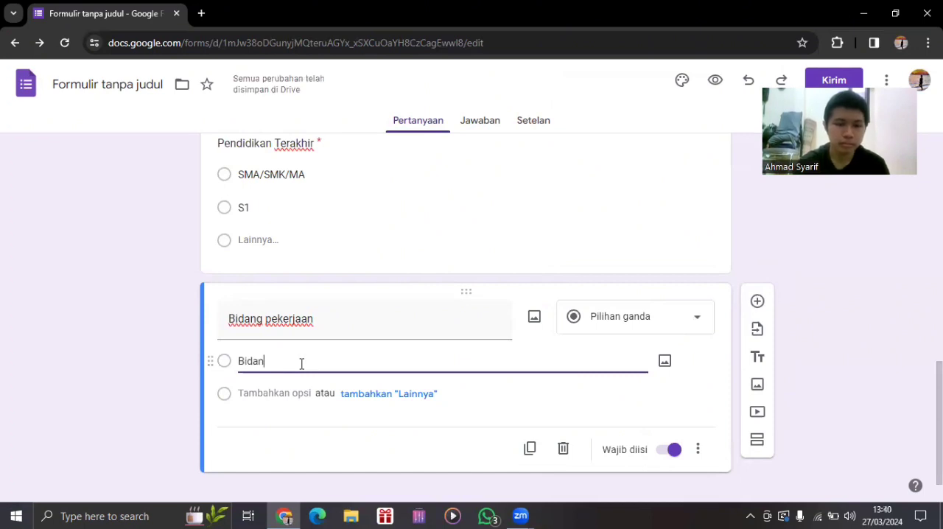
text(g HR)
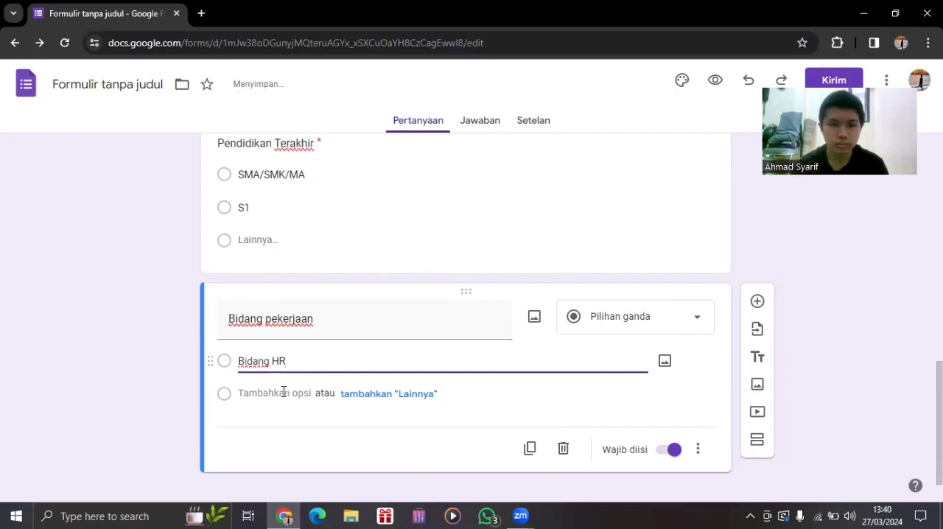
Add "Bidang produksi" as the second option of the "Bidang pekerjaan" question.
click(283, 393)
key(BackSpace)
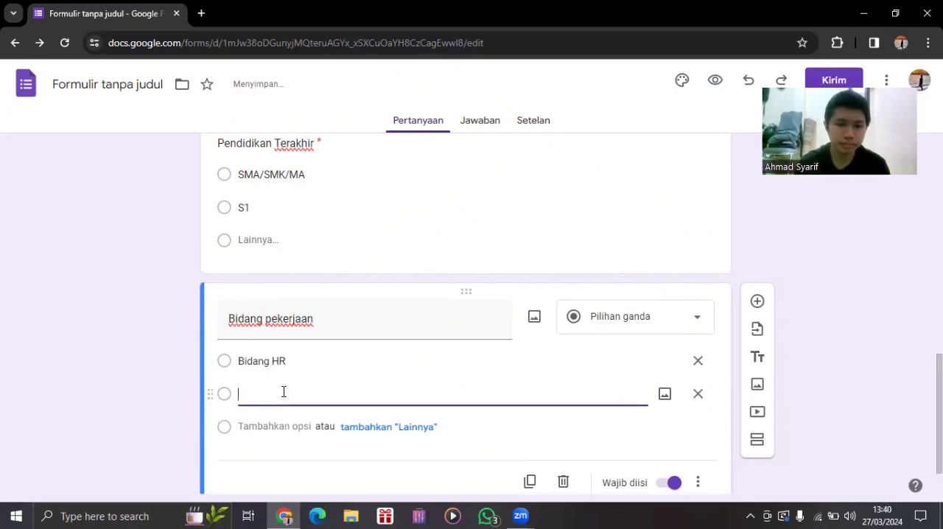
text(Bidang pema)
key(BackSpace)
key(BackSpace)
key(BackSpace)
key(BackSpace)
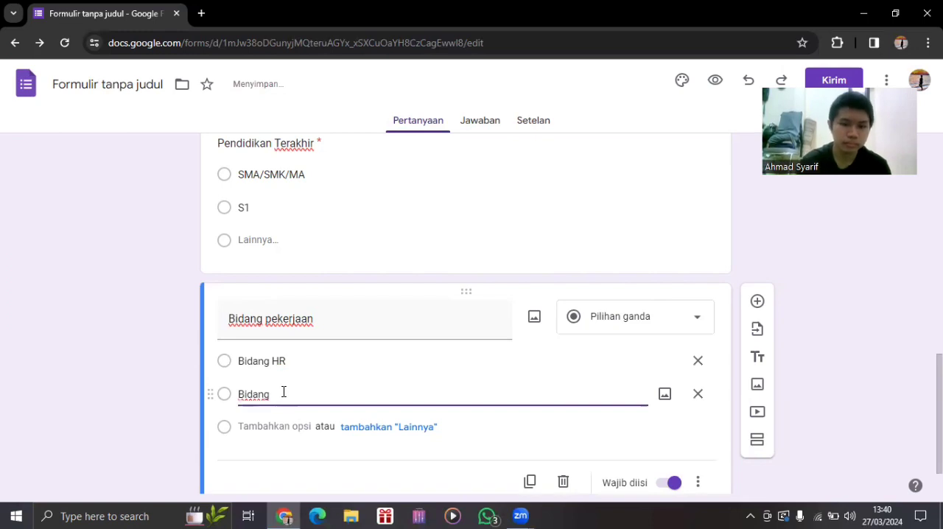
text(produksi)
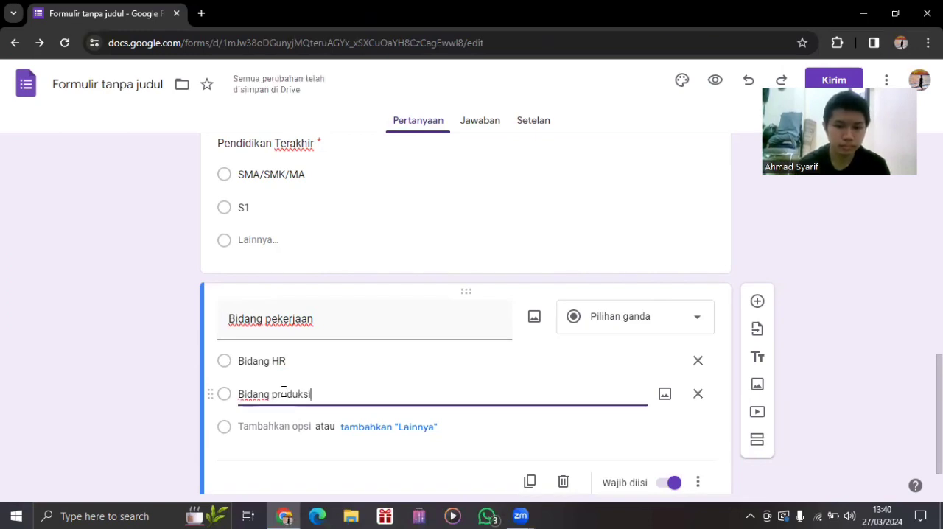
Start a third option with the word "Bidang" and capitalize the second option as "Bidang Produksi".
click(291, 434)
text(g)
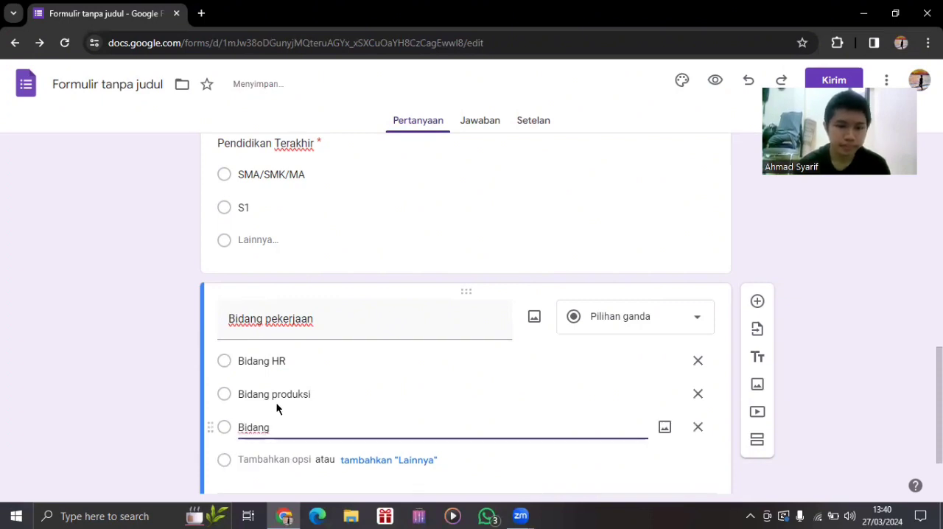
click(276, 398)
key(BackSpace)
text(P)
Complete the third option of the "Bidang pekerjaan" question as "Bidang Distribusi".
double_click(279, 429)
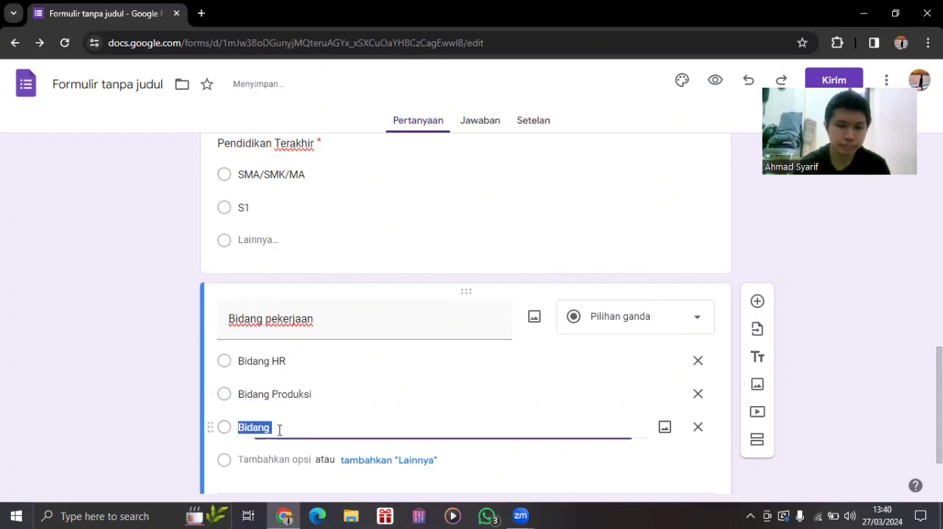
click(279, 428)
key(BackSpace)
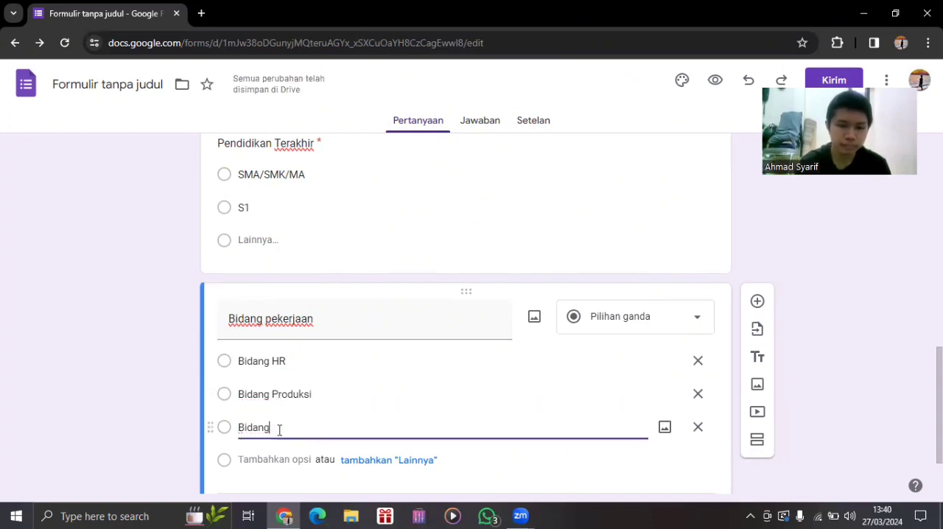
text(Ops)
key(BackSpace)
key(BackSpace)
text(istribusi)
scroll(343, 386, down, 1)
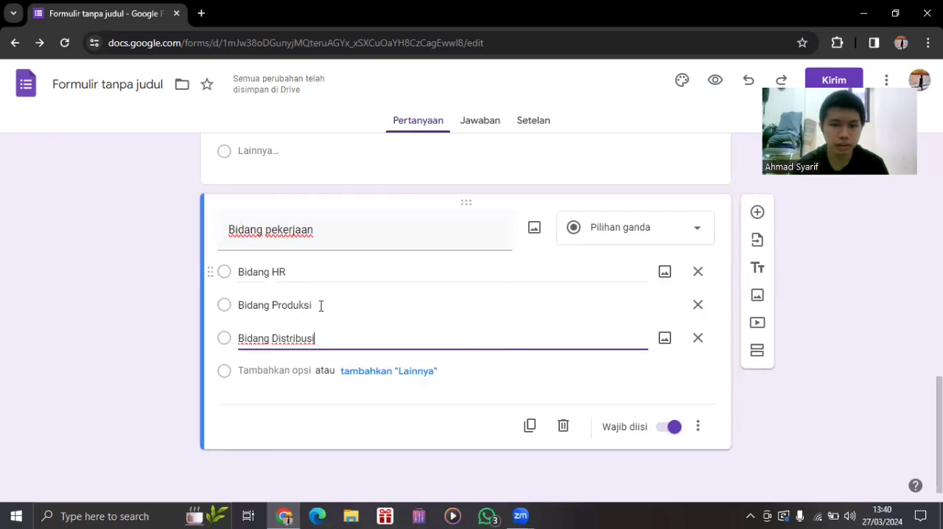
Add "Bidang Pemasaran" as the fourth and last option of the "Bidang pekerjaan" question.
click(294, 370)
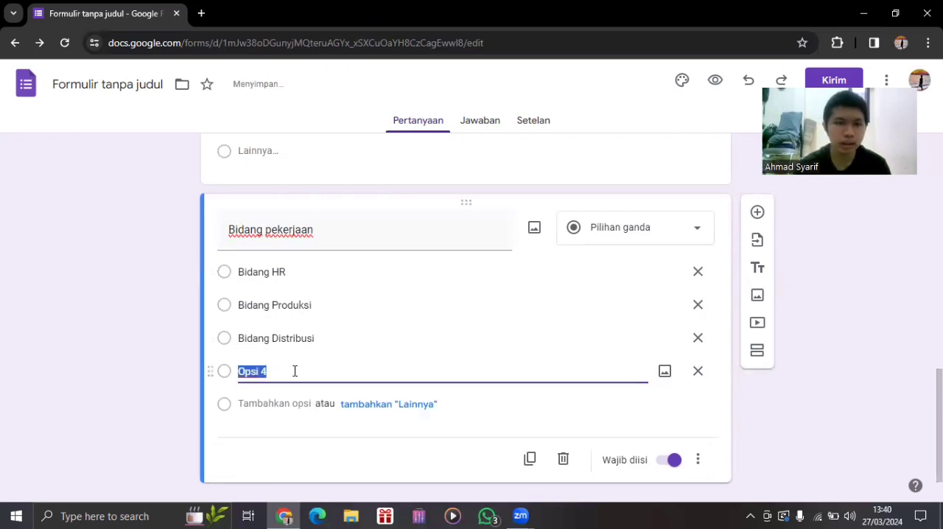
key(BackSpace)
text(Bd)
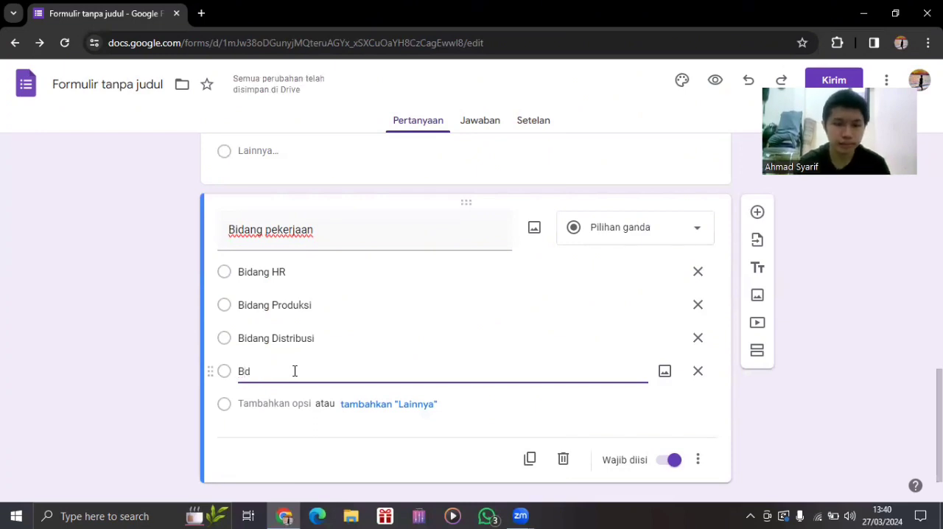
key(BackSpace)
text(idang)
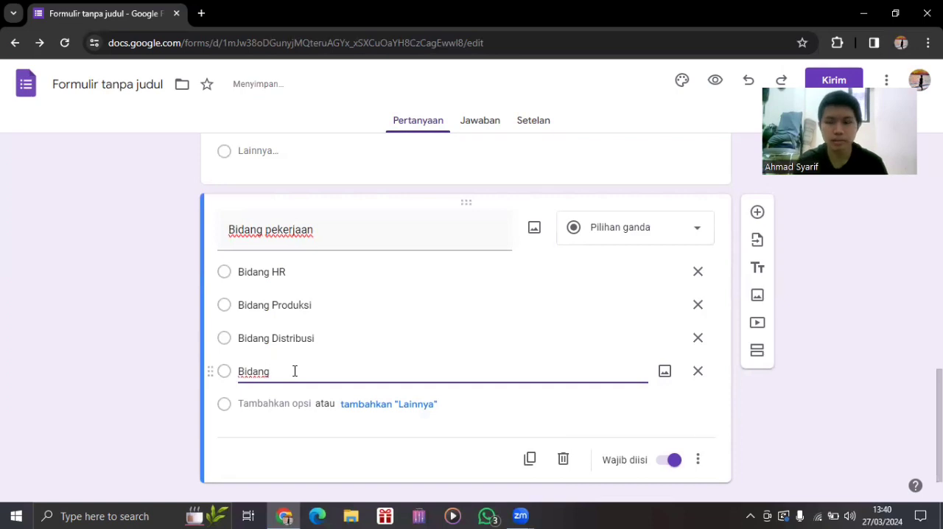
text( O)
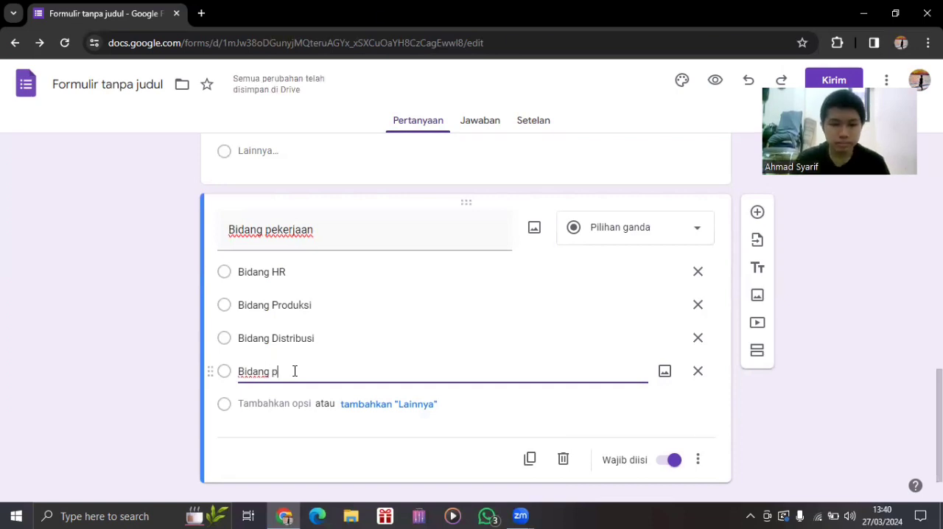
key(BackSpace)
text(Pemasaran)
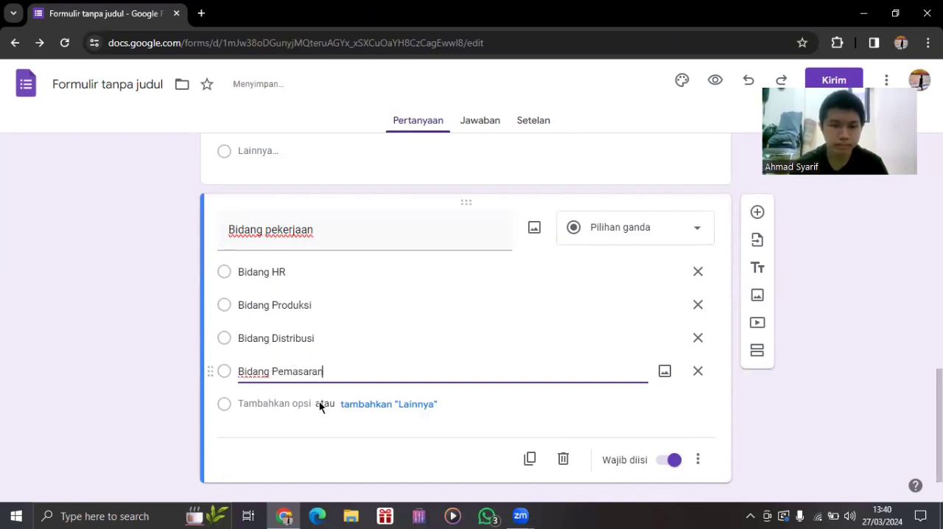
click(293, 403)
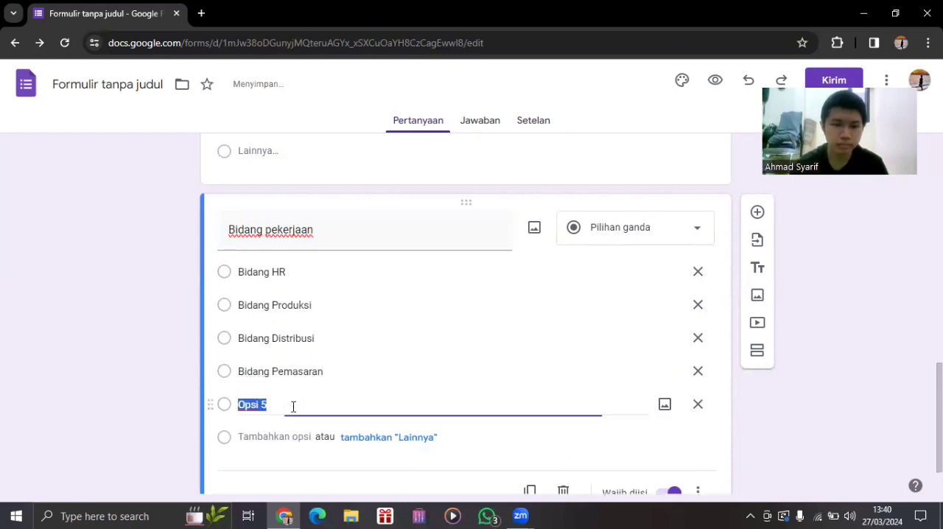
click(697, 405)
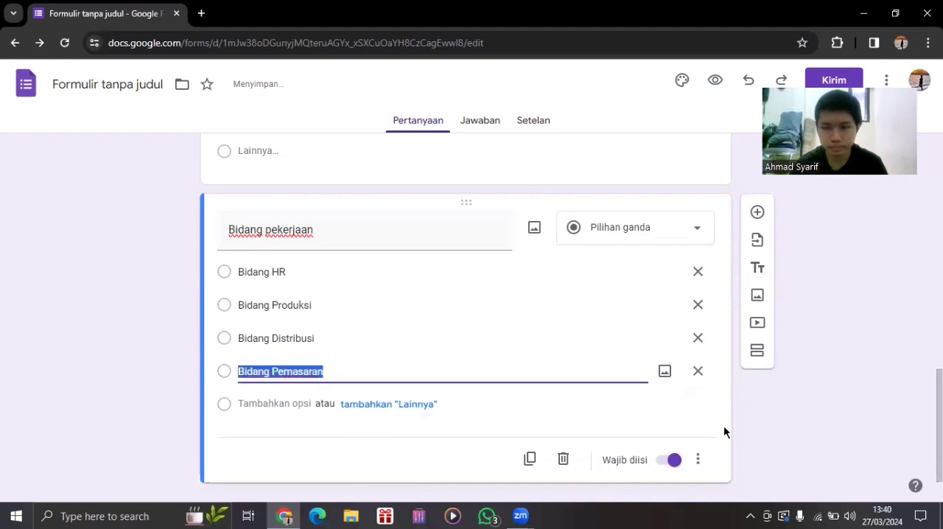
scroll(465, 316, up, 4)
scroll(465, 316, down, 4)
scroll(534, 376, down, 1)
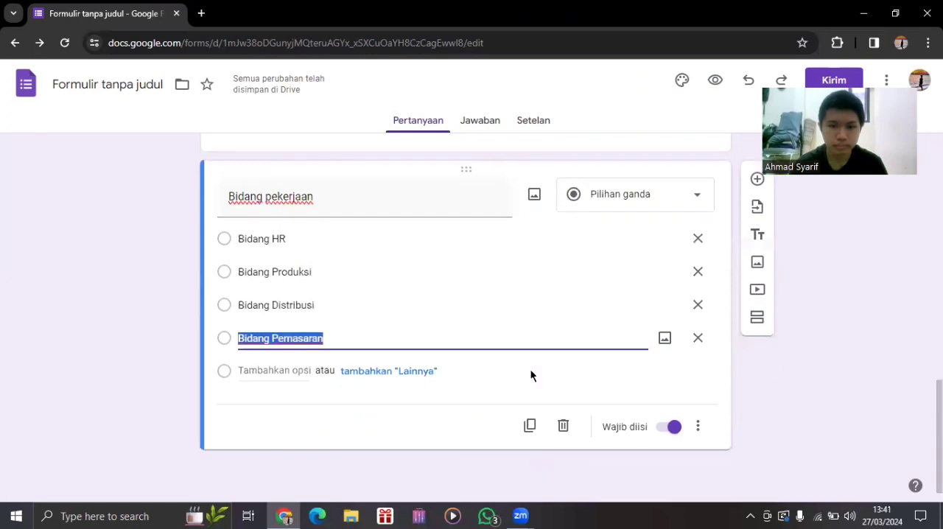
click(287, 371)
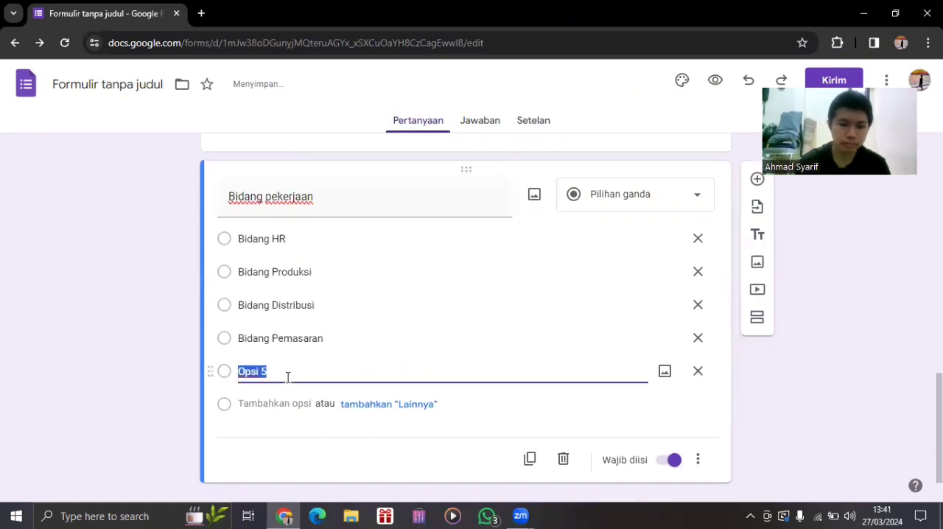
text(B)
key(BackSpace)
text(Au)
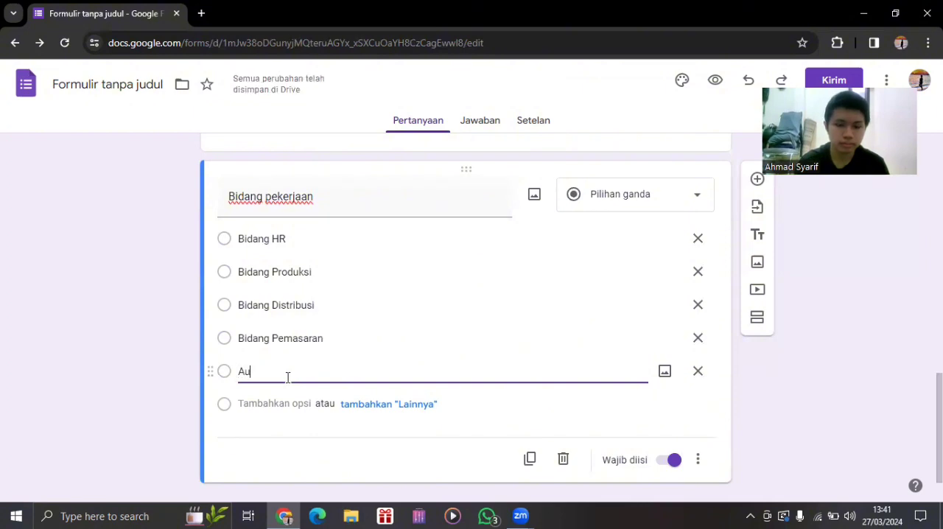
text(dt)
text(t)
text(or)
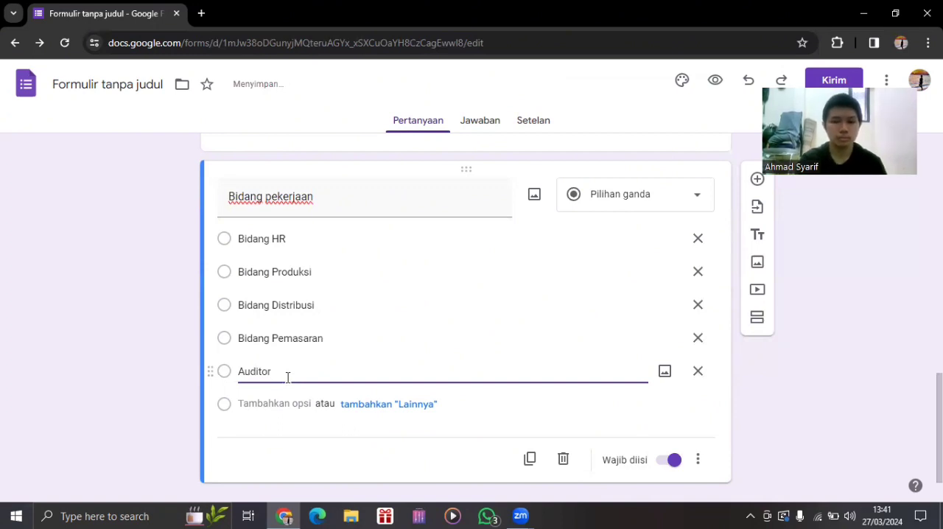
key(BackSpace)
key(BackSpace)
key(BackSpace)
key(BackSpace)
key(BackSpace)
key(BackSpace)
key(BackSpace)
text(kuntansi)
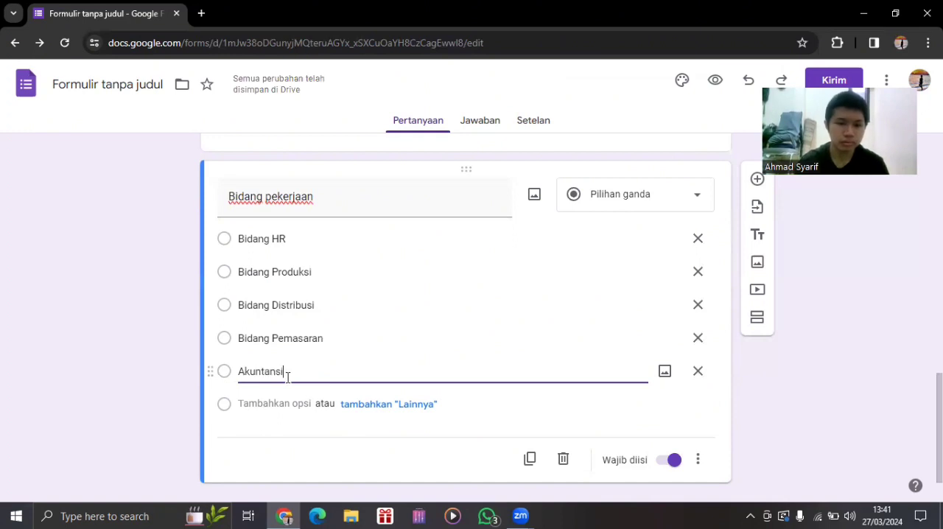
key(BackSpace)
key(BackSpace)
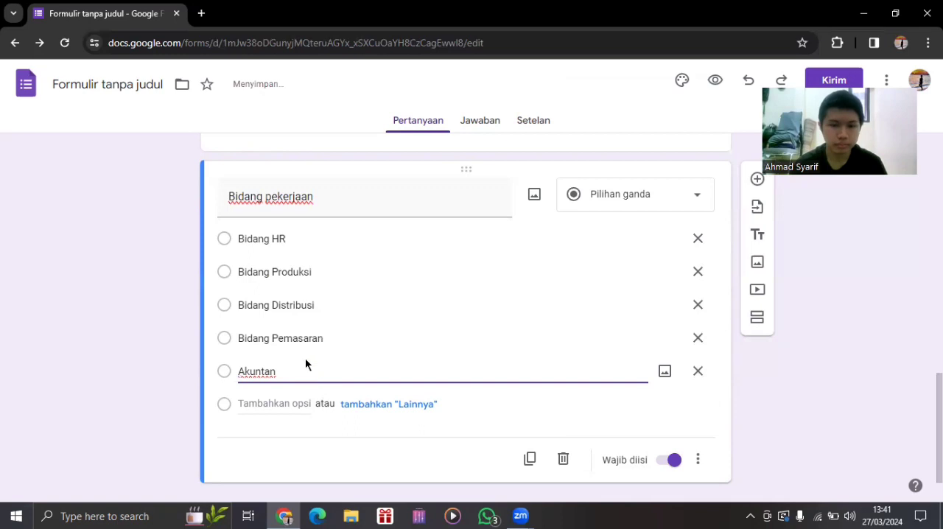
click(699, 372)
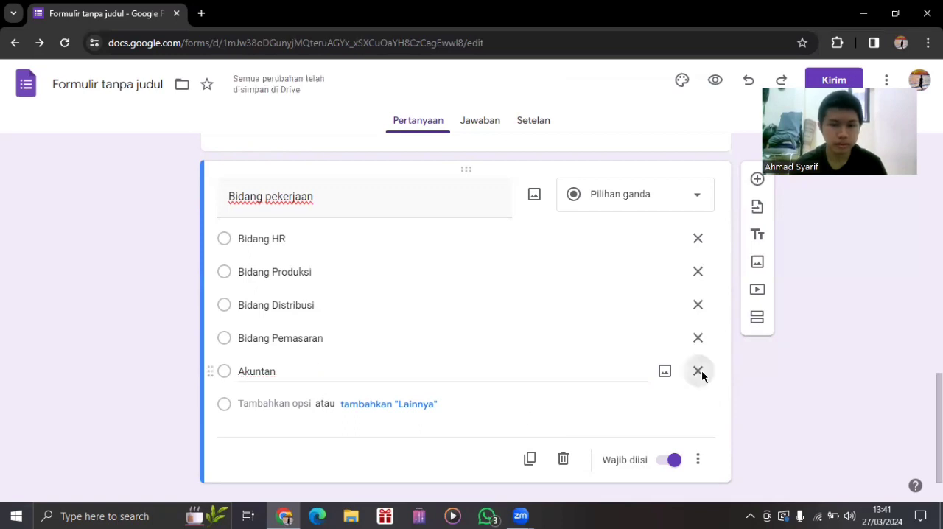
click(798, 407)
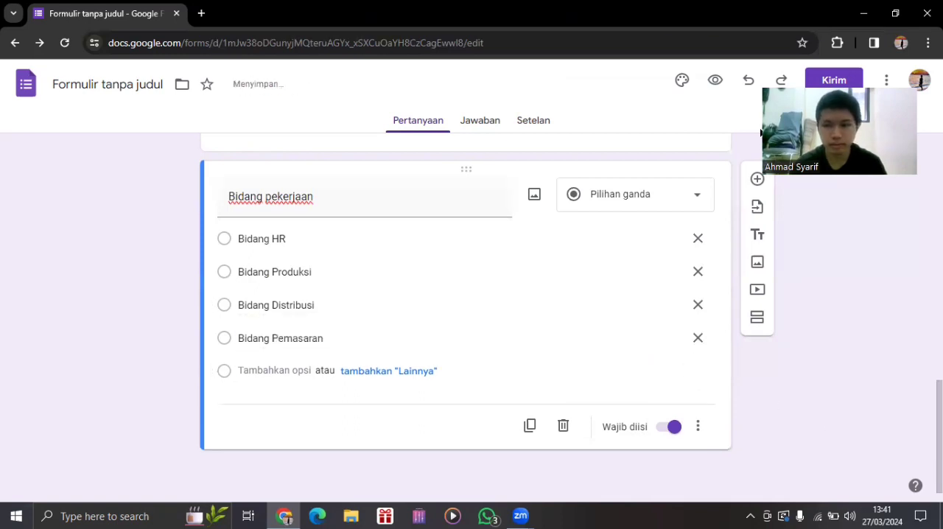
Add a new blank question after "Bidang pekerjaan" and give "Bidang pekerjaan" a "Lainnya" option.
click(754, 180)
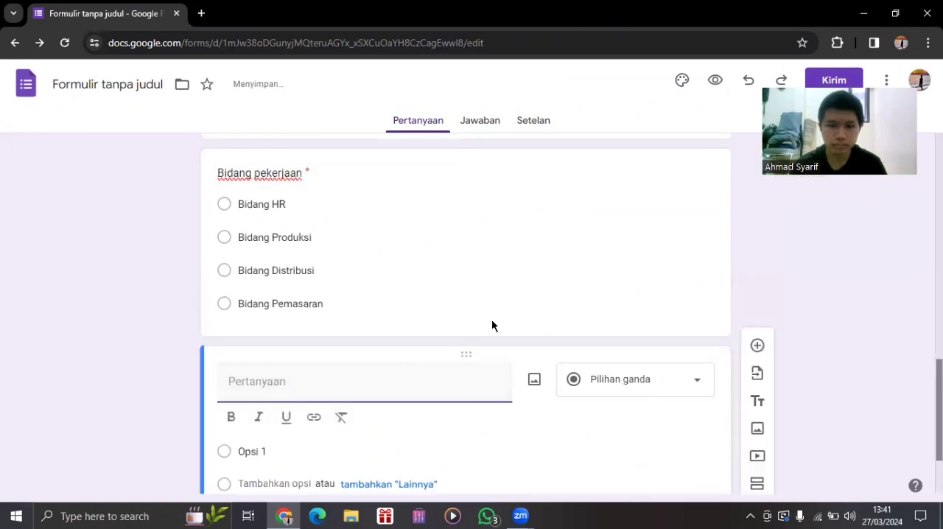
scroll(492, 325, down, 2)
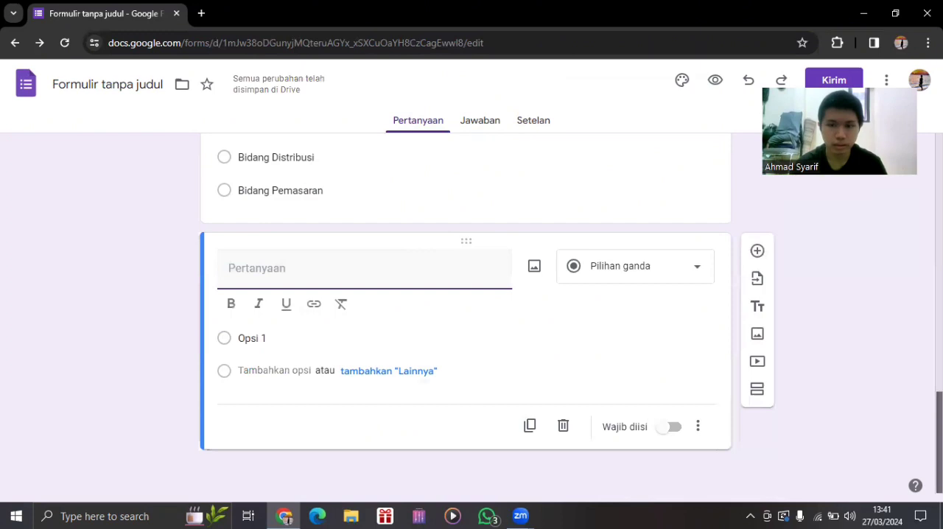
scroll(612, 312, up, 2)
click(634, 301)
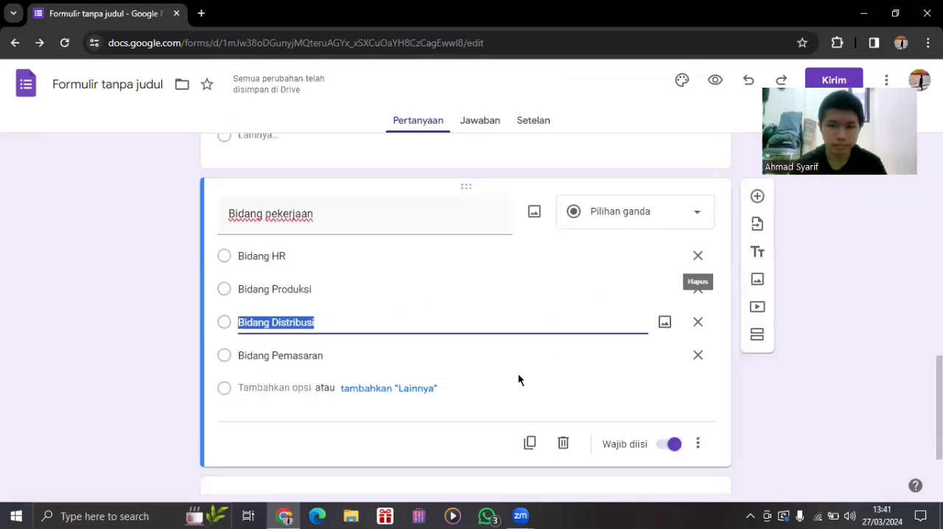
click(388, 389)
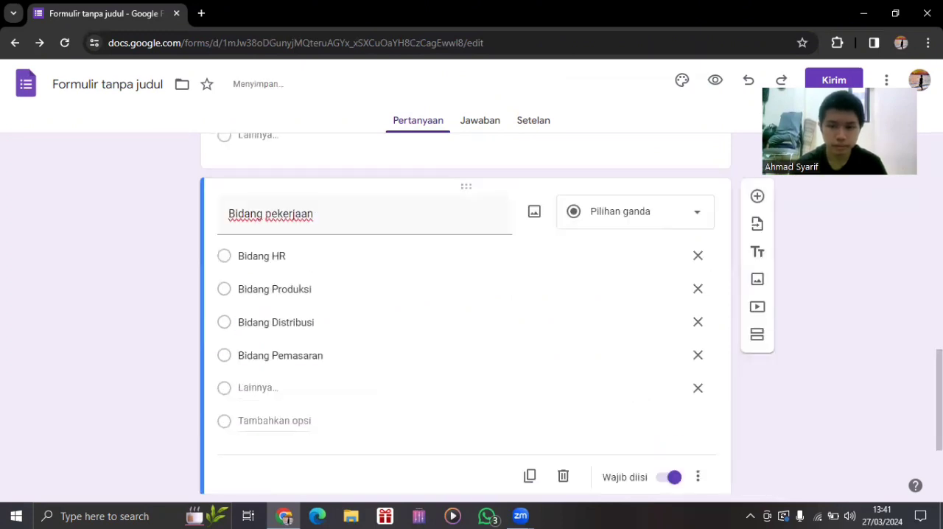
Title the blank question below "Bidang pekerjaan" as "Usia".
scroll(400, 406, down, 2)
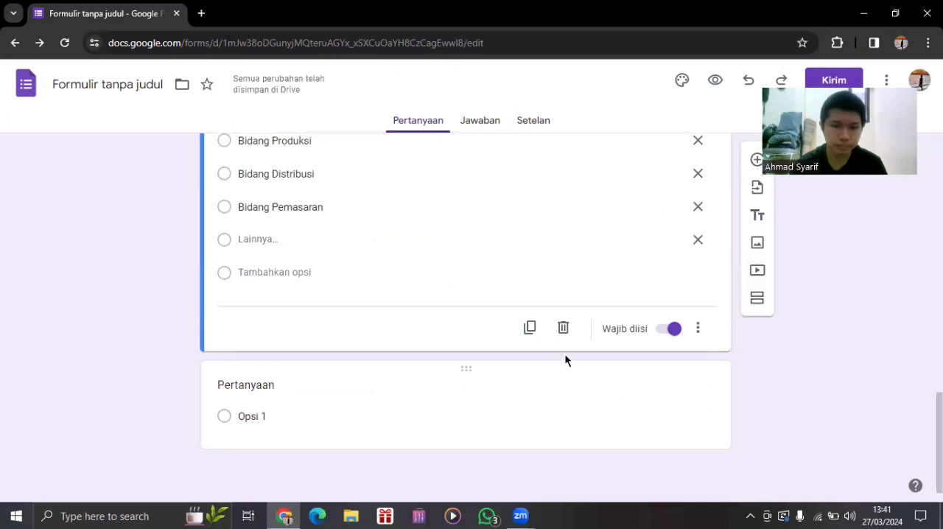
click(565, 361)
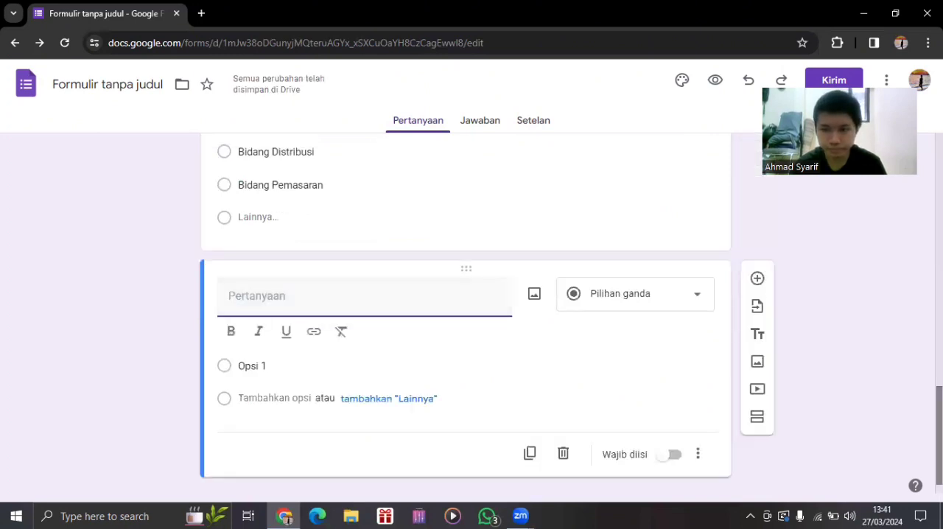
scroll(466, 316, up, 3)
scroll(466, 317, down, 3)
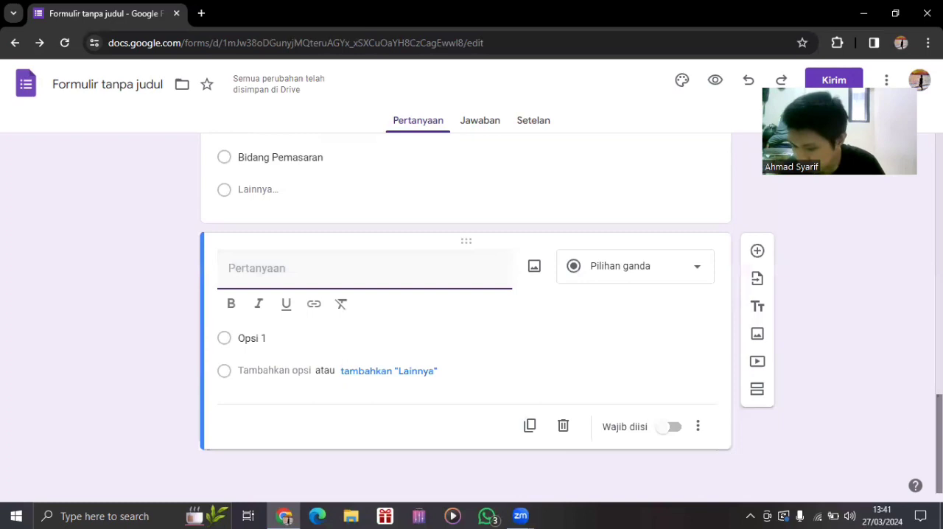
text(U)
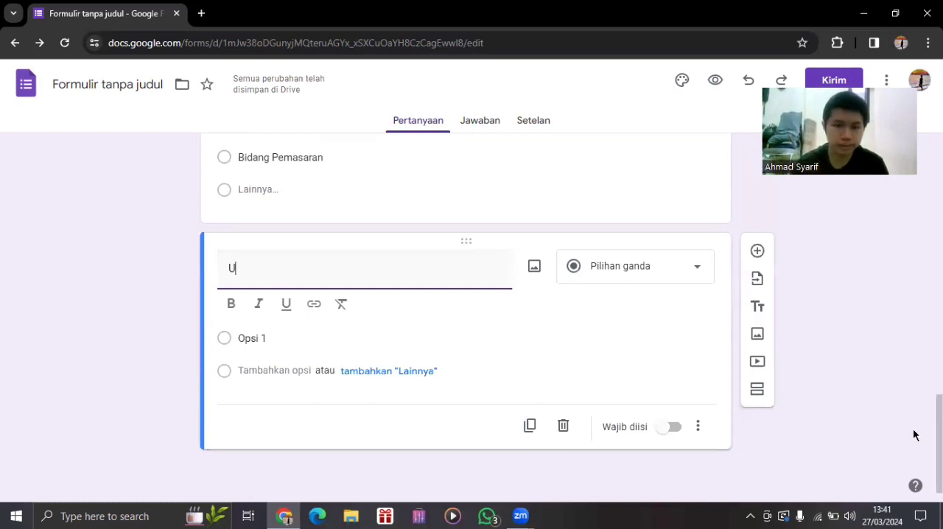
text(sia)
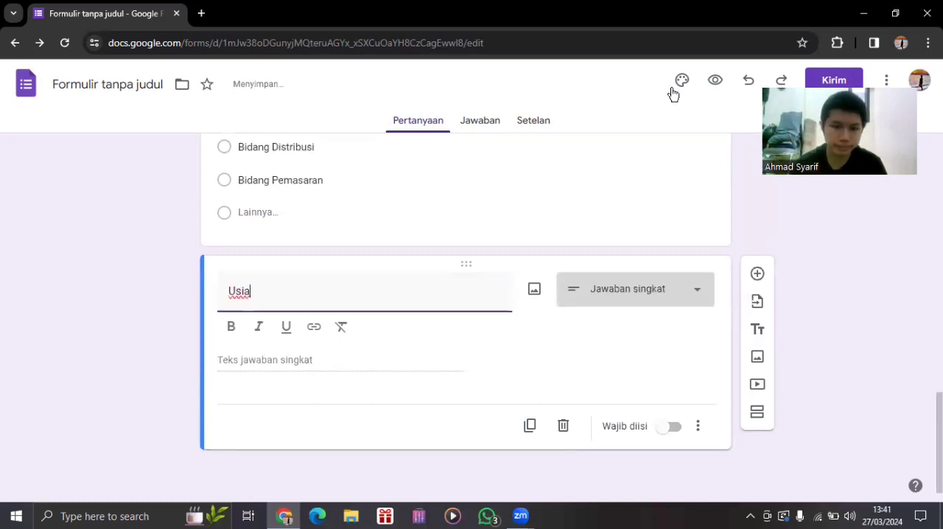
Make the "Usia" question required and keep its answer type as "Jawaban singkat".
click(639, 288)
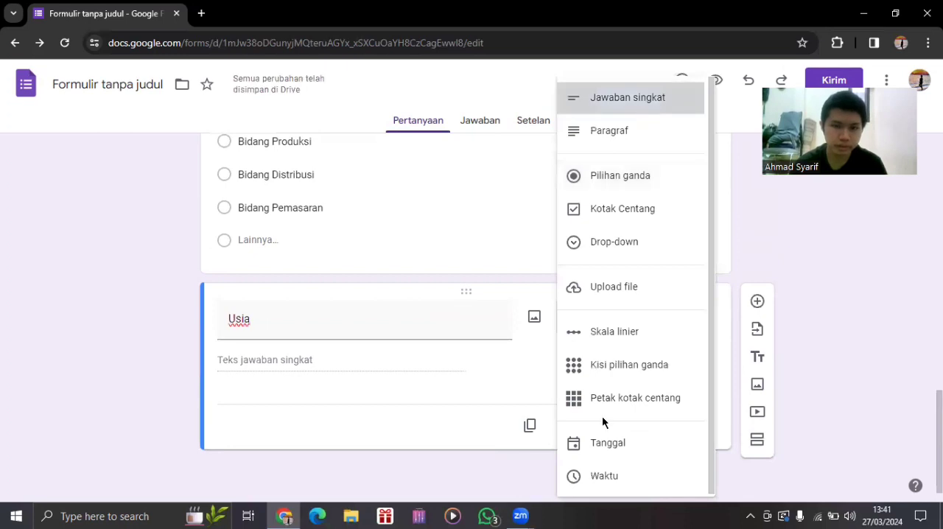
click(683, 428)
click(676, 427)
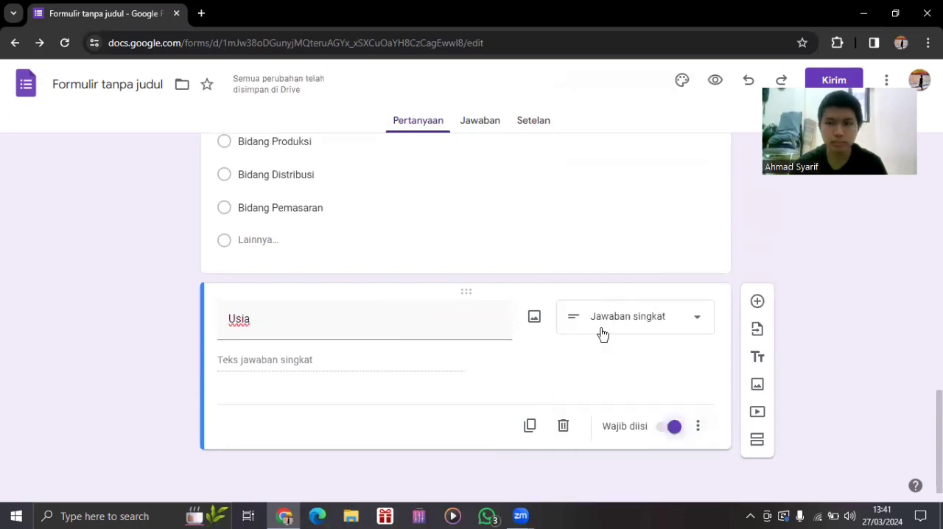
click(603, 326)
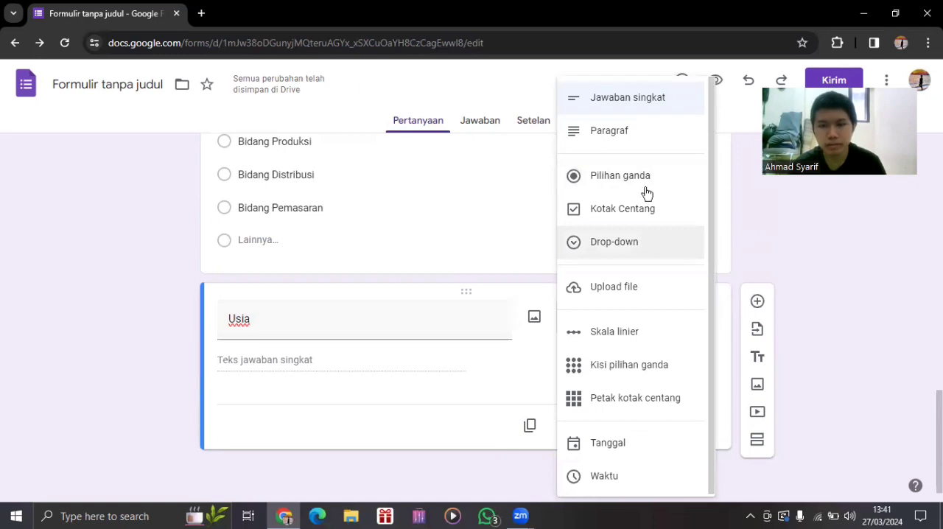
click(827, 296)
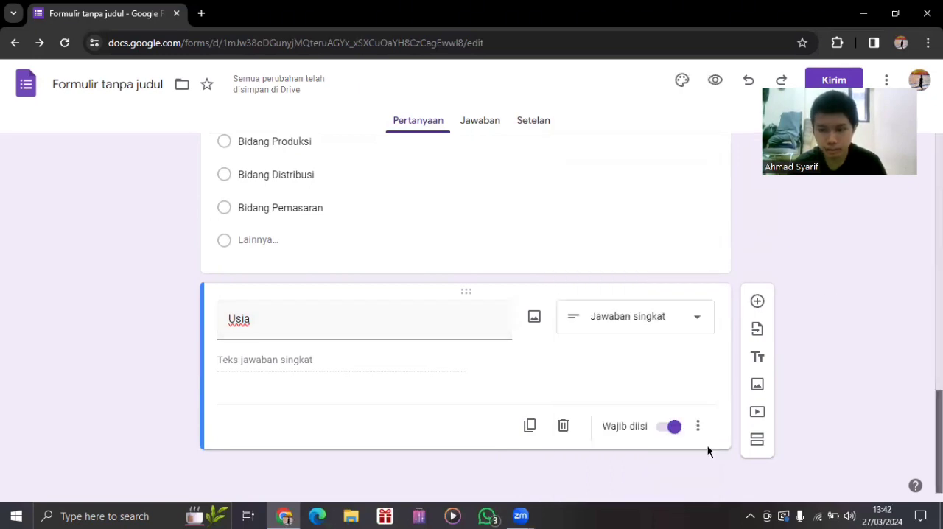
Add a new question titled "Jenis kelamin" after the "Usia" question.
click(756, 302)
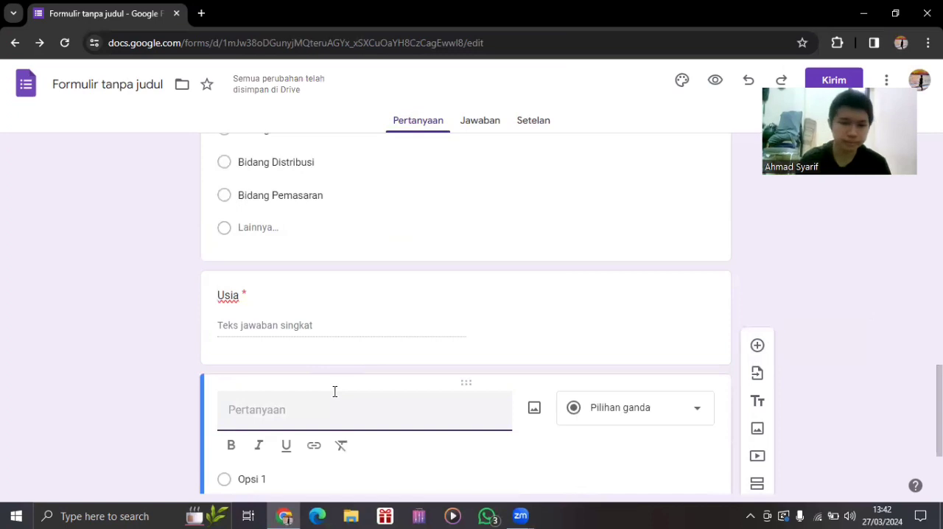
text(Jenis kelamin)
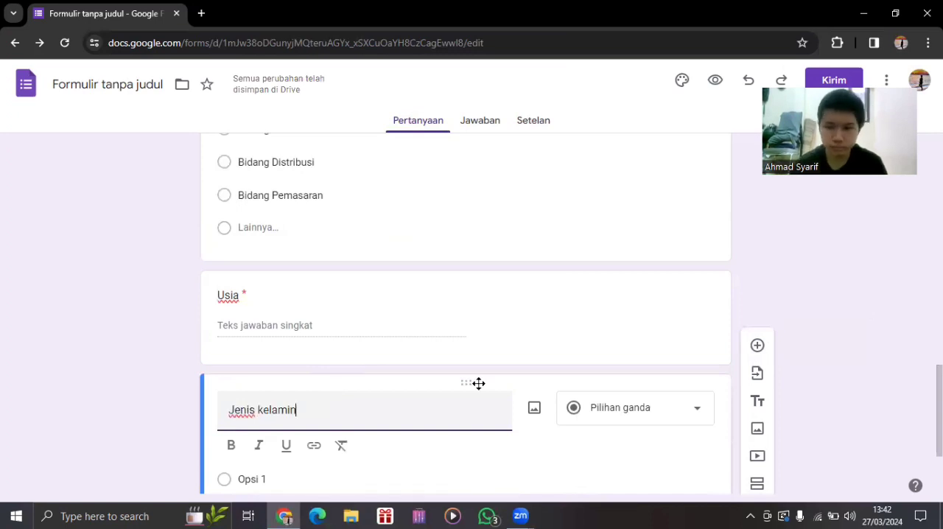
Set the first option of the "Jenis kelamin" question to "Laki-laki".
scroll(850, 459, down, 2)
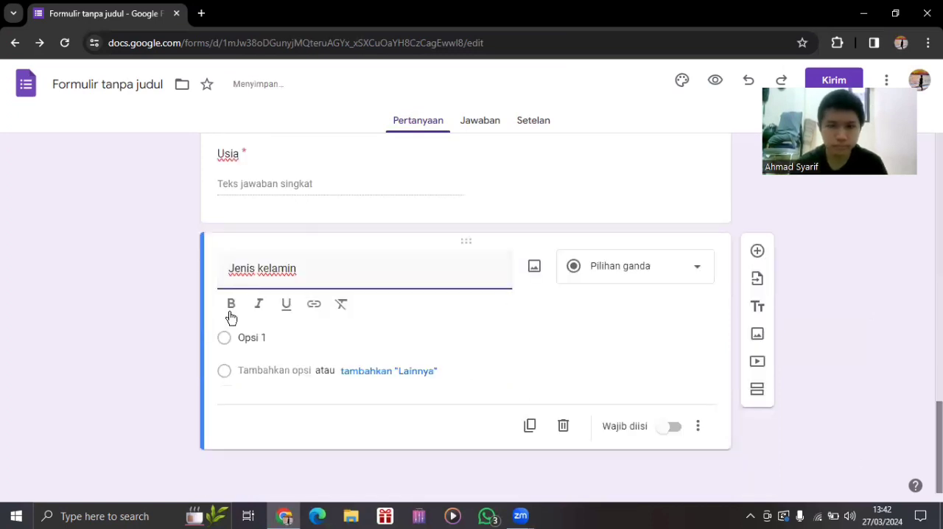
click(290, 339)
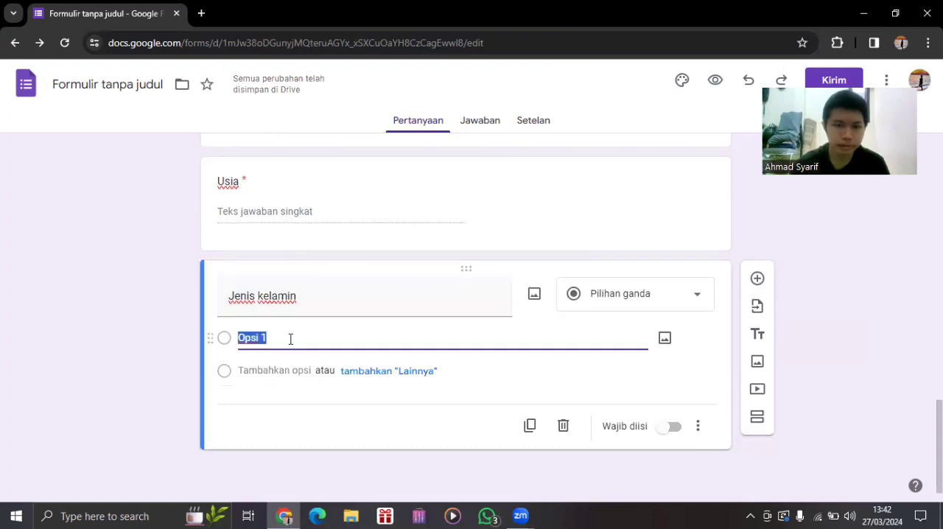
key(BackSpace)
key(BackSpace)
key(BackSpace)
key(BackSpace)
key(BackSpace)
text(Laki-laki)
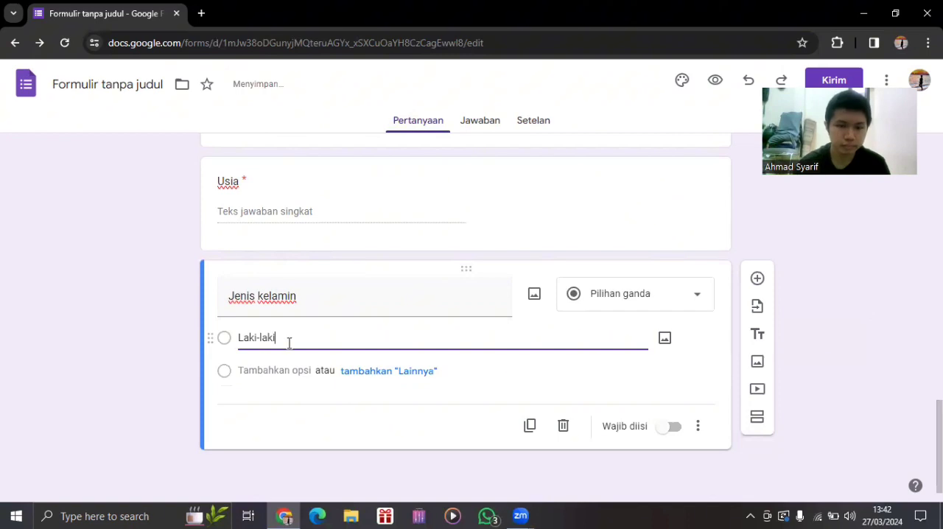
Add "Perempuan" as the second option of the "Jenis kelamin" question and make the question required.
key(Return)
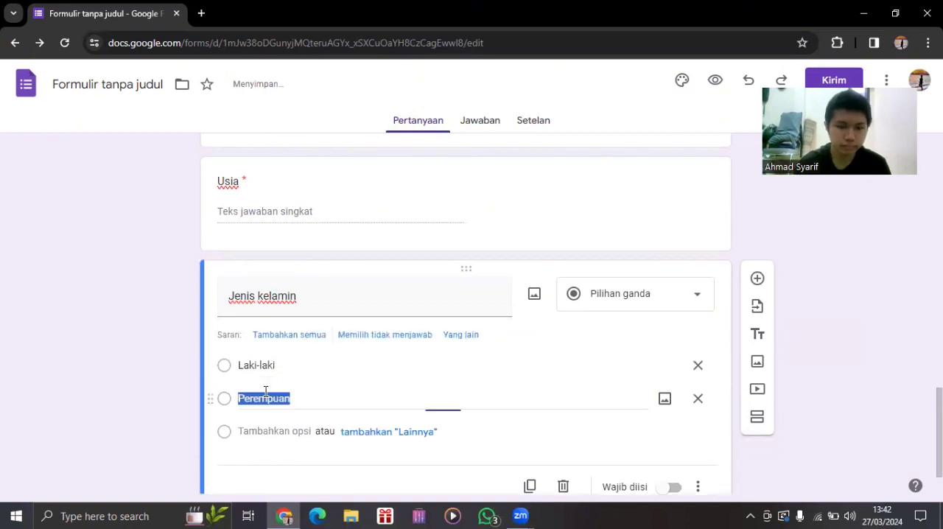
text(Perempua)
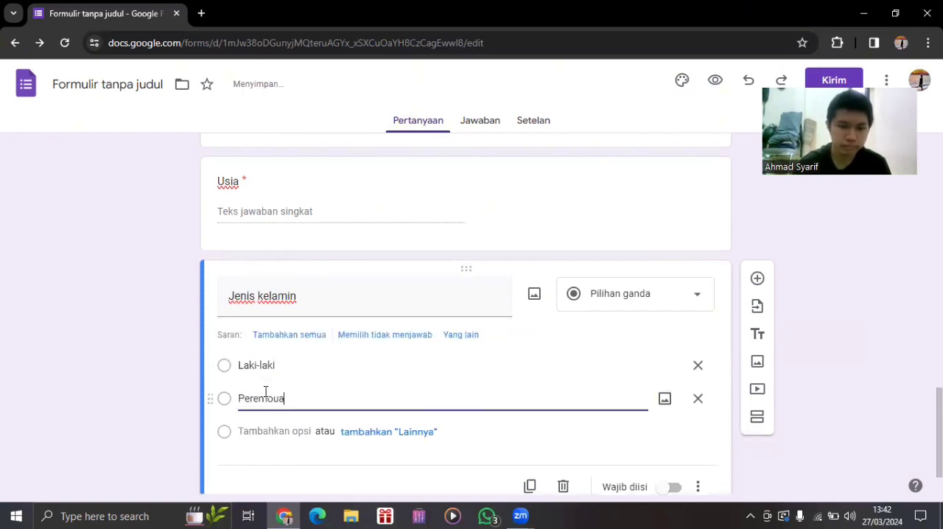
key(BackSpace)
key(BackSpace)
key(BackSpace)
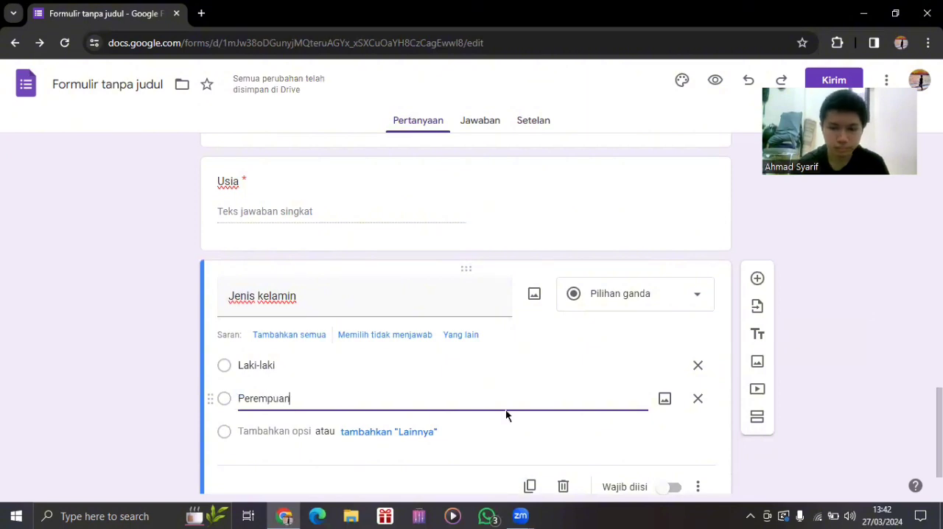
click(672, 487)
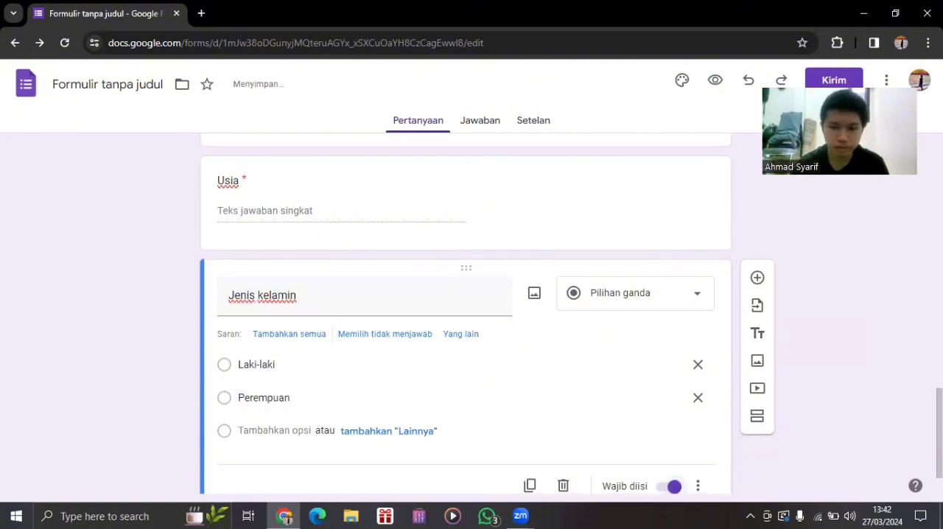
Add a new question titled "Hobi" after the "Jenis kelamin" question.
scroll(465, 313, down, 1)
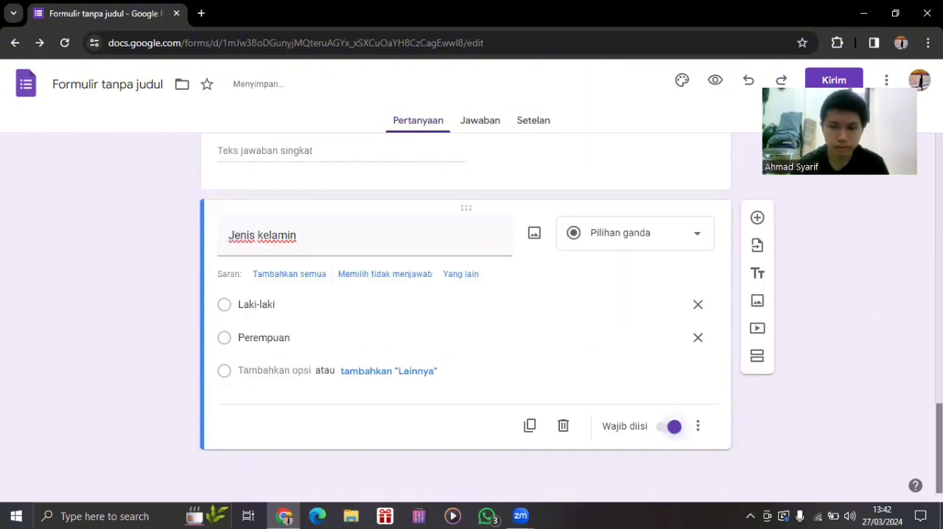
click(756, 219)
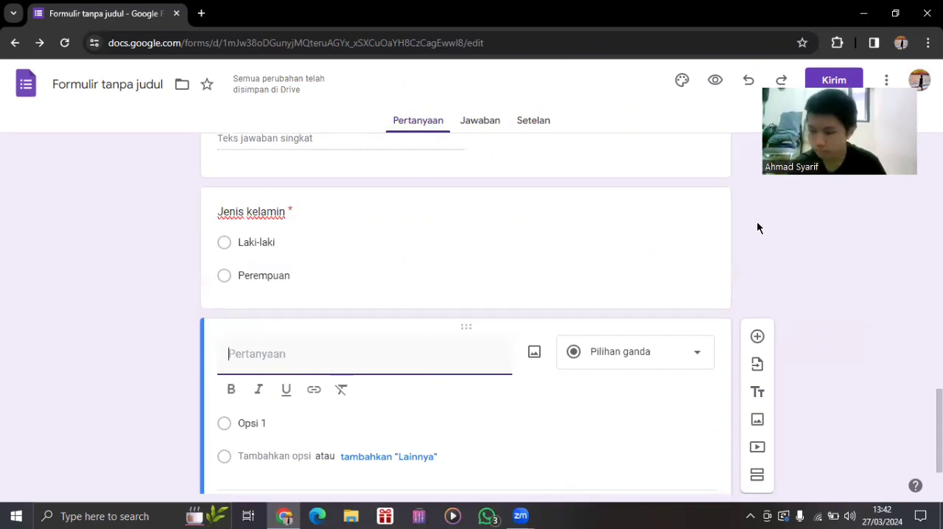
text(Hobi)
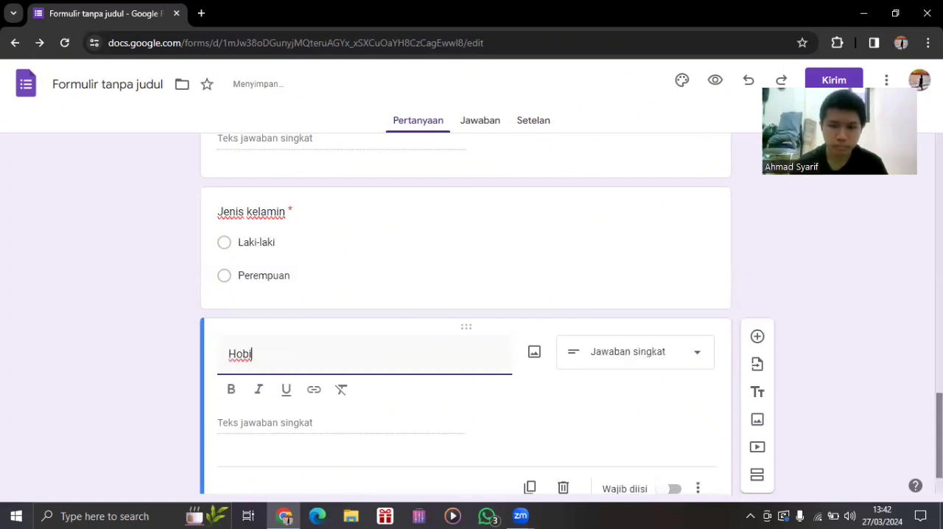
scroll(465, 309, up, 4)
scroll(564, 182, up, 1)
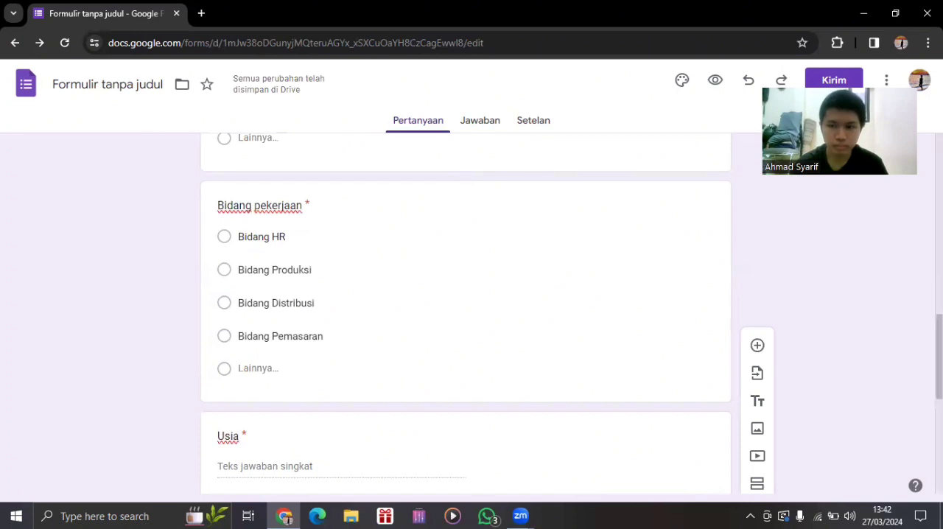
scroll(488, 368, down, 5)
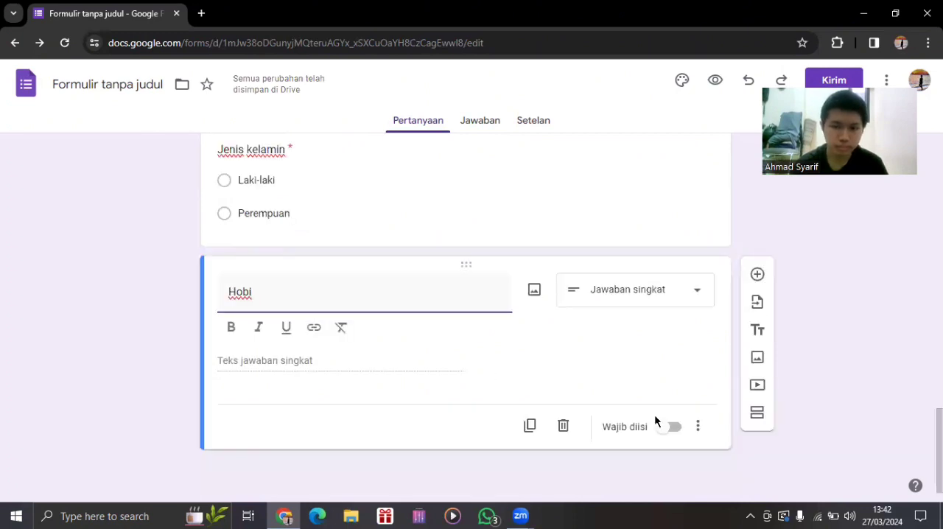
Switch the "Hobi" question to required and back to optional.
click(676, 428)
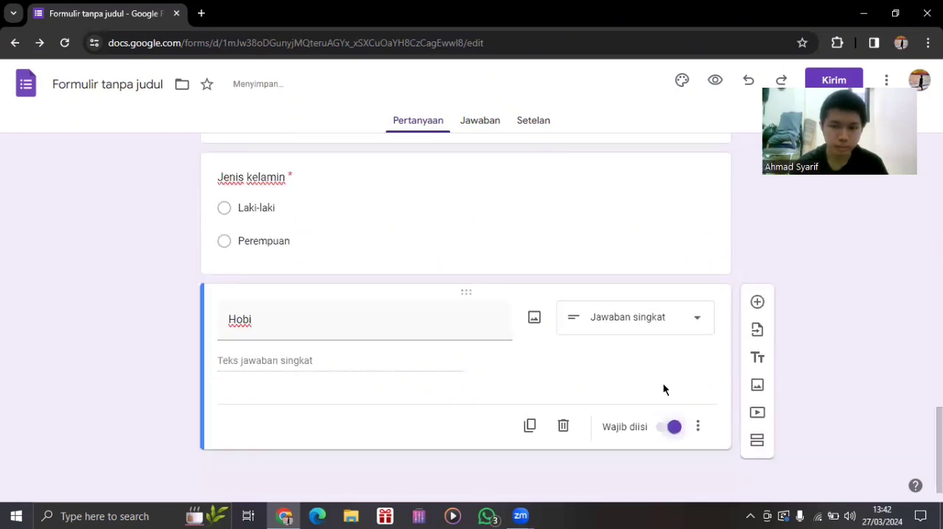
click(670, 431)
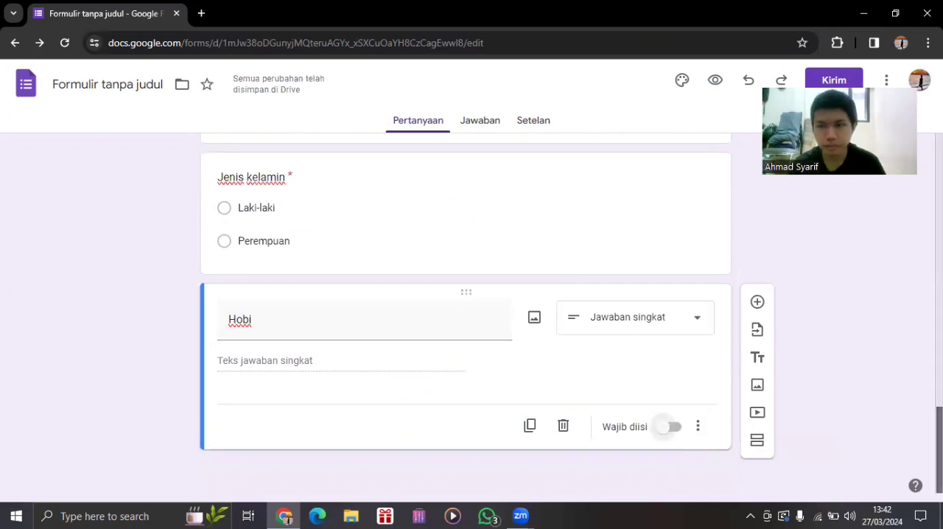
Duplicate the "Bidang pekerjaan" question and move the copy below the "Hobi" question.
scroll(465, 295, up, 2)
scroll(909, 352, up, 1)
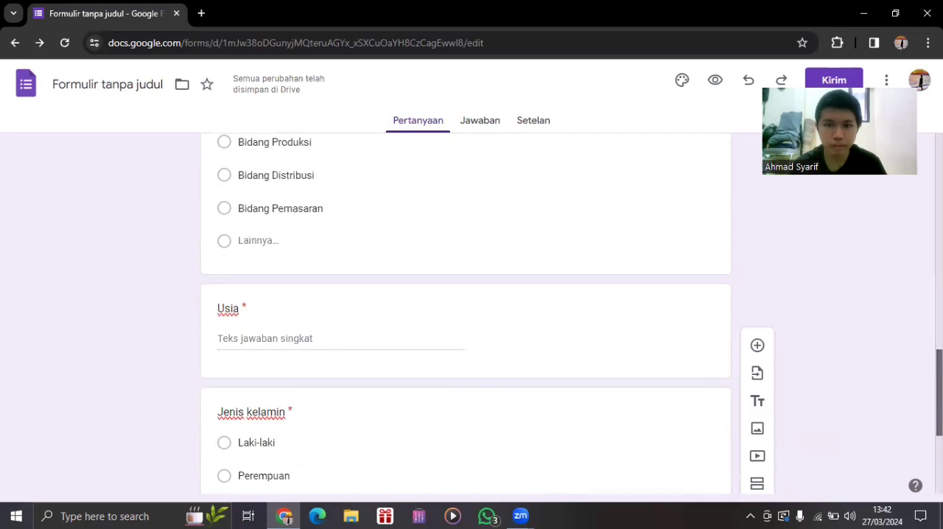
scroll(909, 352, up, 1)
scroll(388, 232, up, 1)
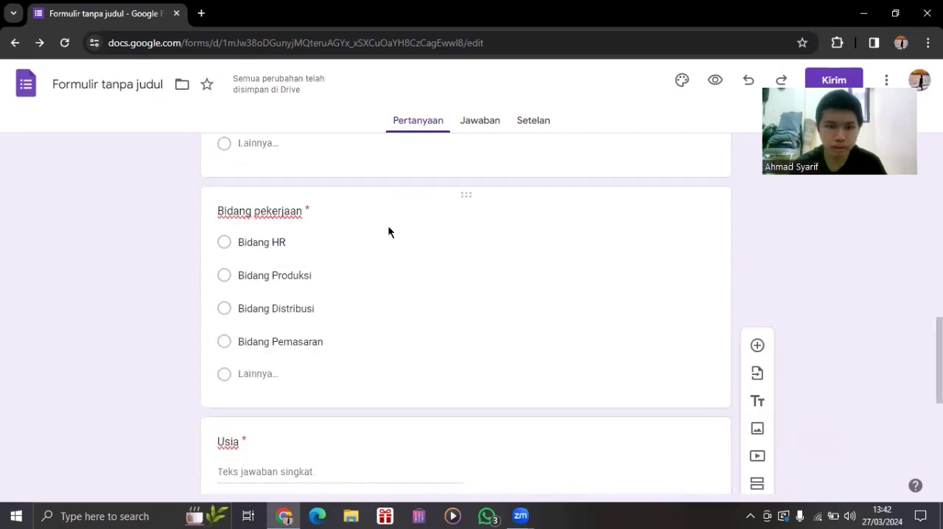
click(524, 220)
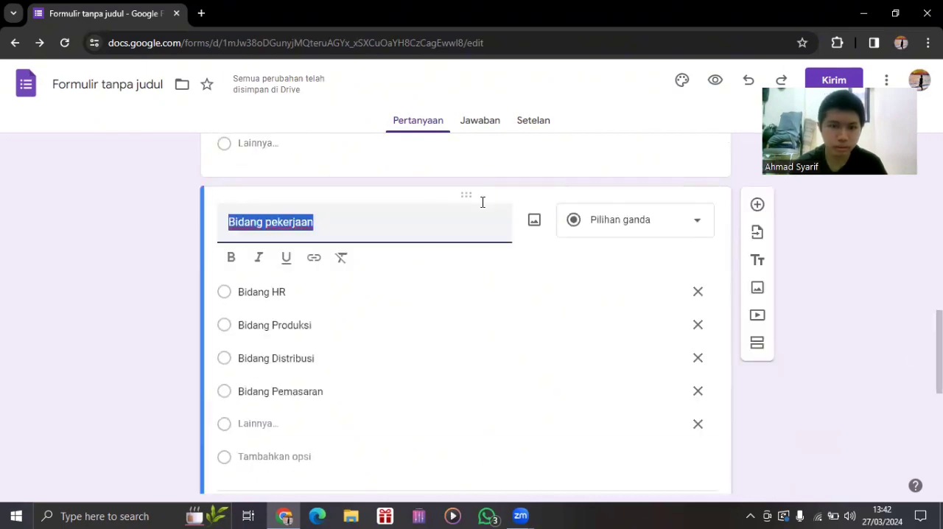
click(427, 227)
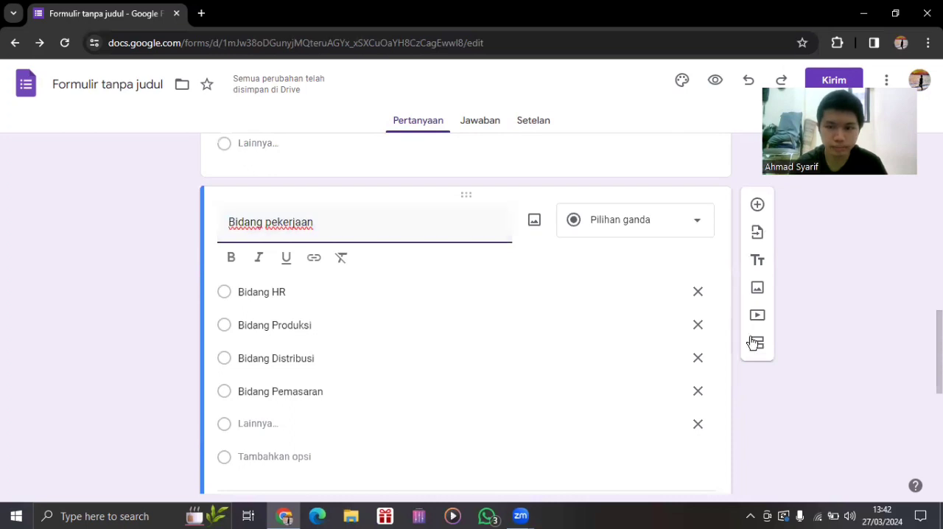
scroll(825, 358, down, 1)
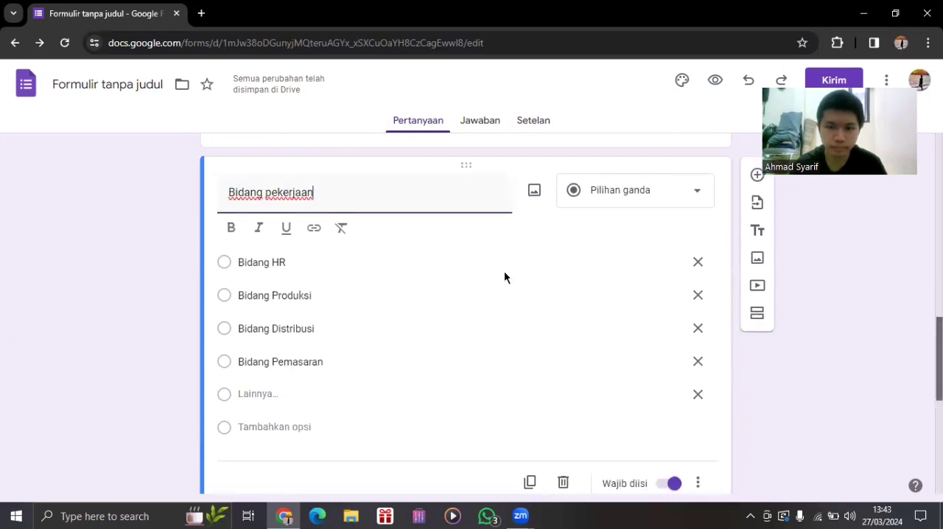
click(696, 477)
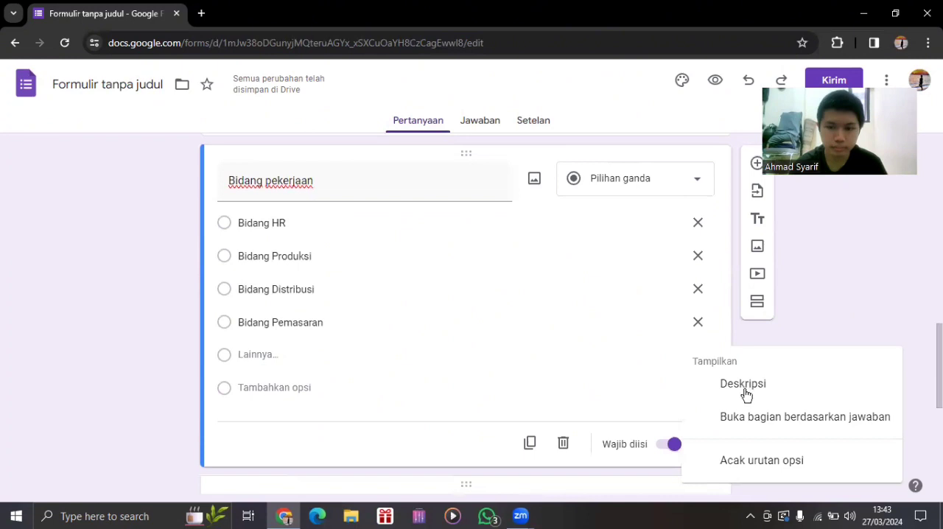
click(537, 362)
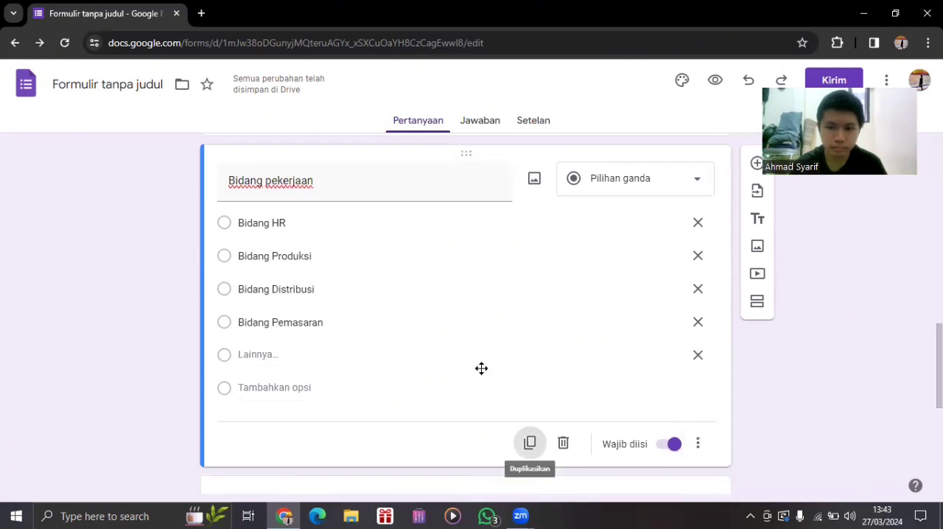
drag(474, 466, 463, 314)
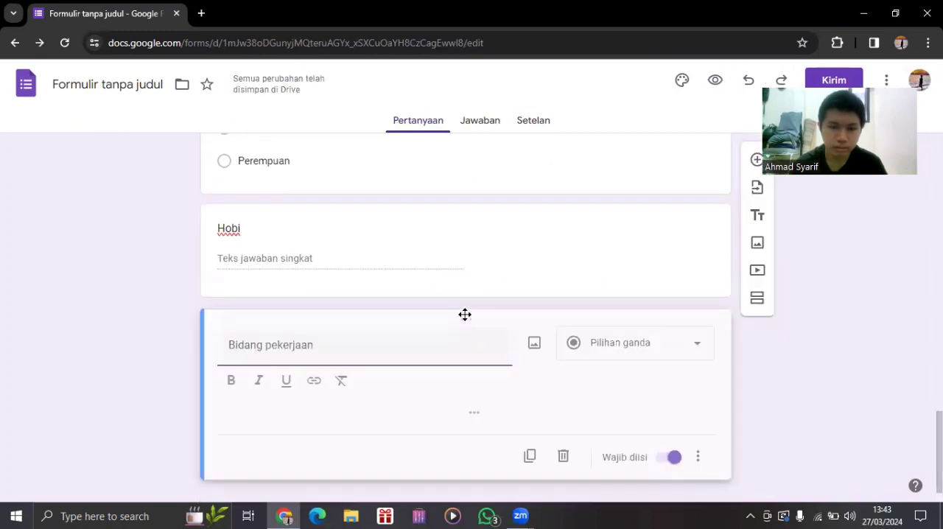
Rename the copied question below "Hobi" to "Bidang keahlian".
click(413, 333)
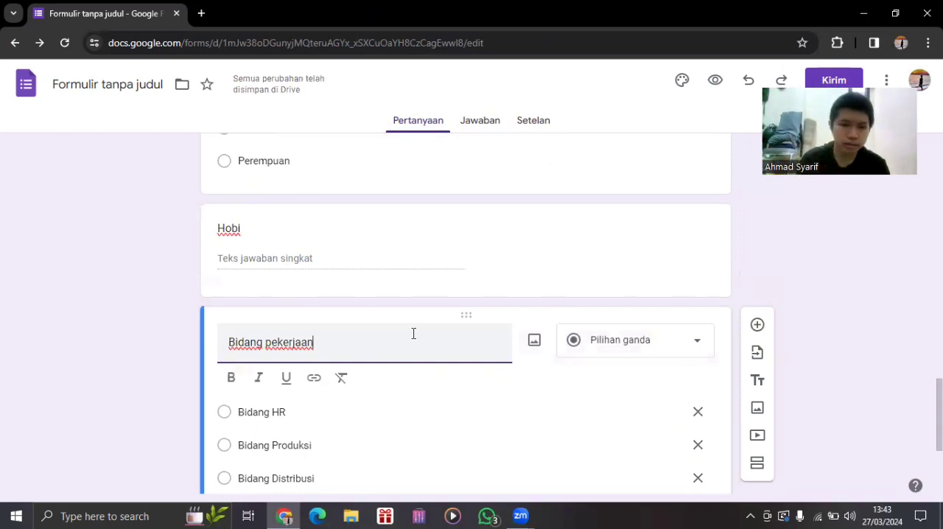
key(BackSpace)
key(BackSpace)
key(BackSpace)
key(BackSpace)
key(BackSpace)
key(BackSpace)
key(BackSpace)
key(BackSpace)
key(BackSpace)
text(keh)
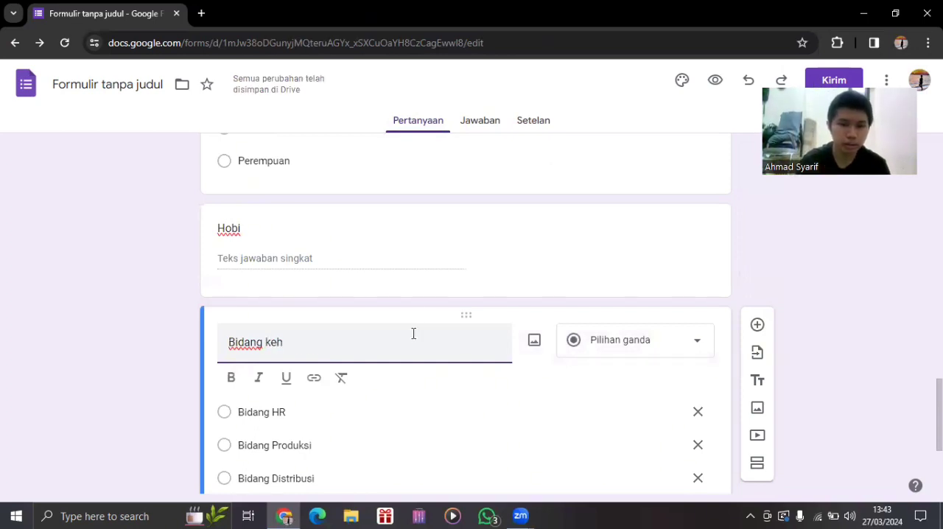
key(BackSpace)
text(ah)
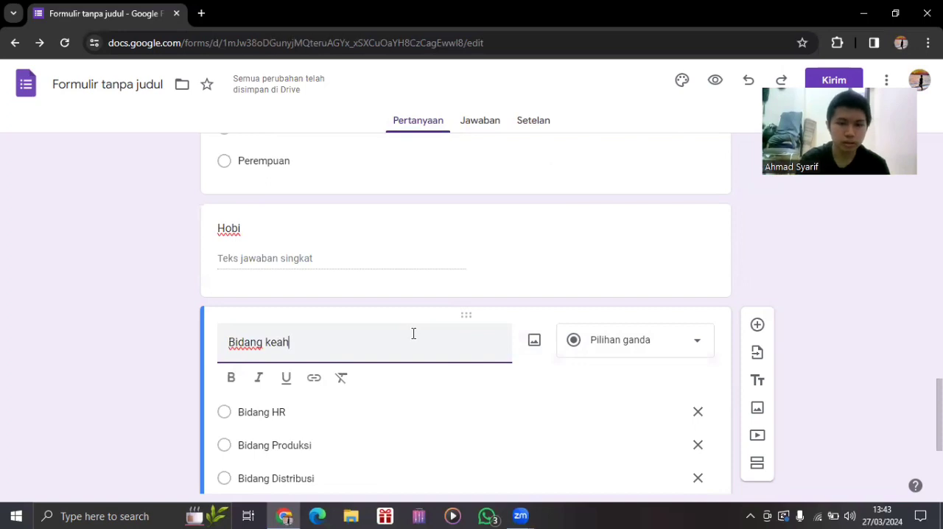
text(lian)
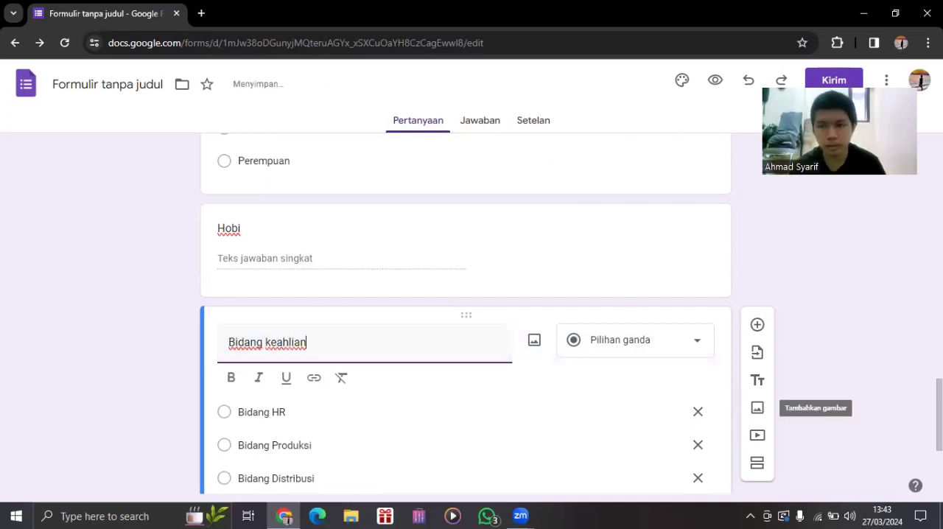
Delete the Produksi, HR, Distribusi and "Lainnya" options of the original "Bidang pekerjaan" question and clear the remaining option's text.
scroll(757, 407, up, 5)
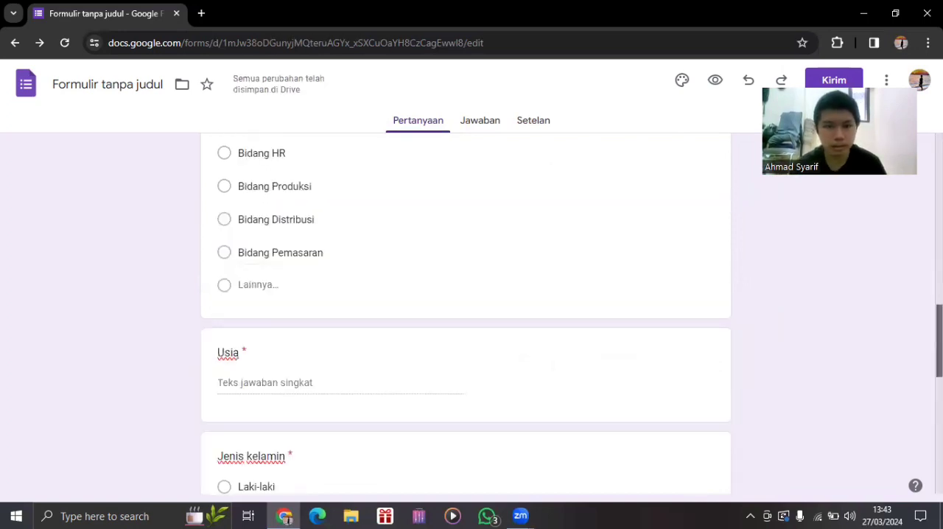
scroll(333, 292, up, 2)
click(542, 289)
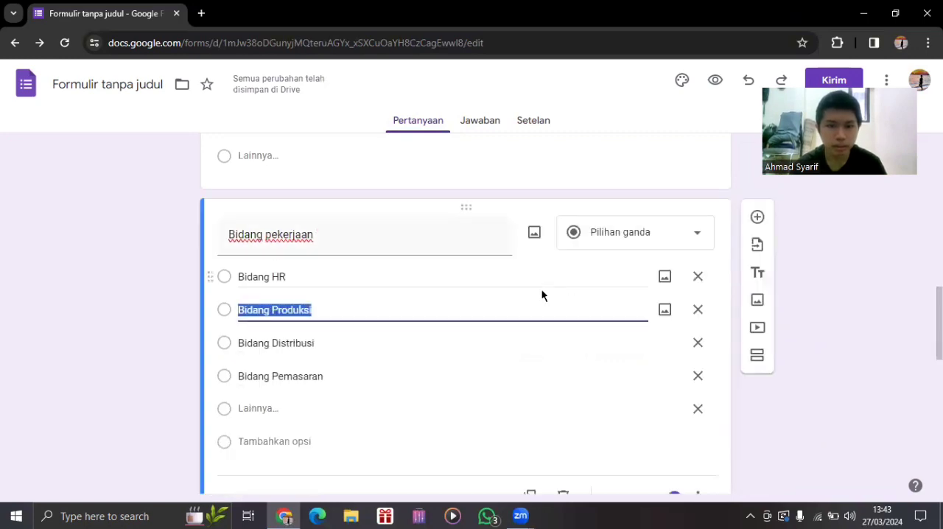
click(698, 314)
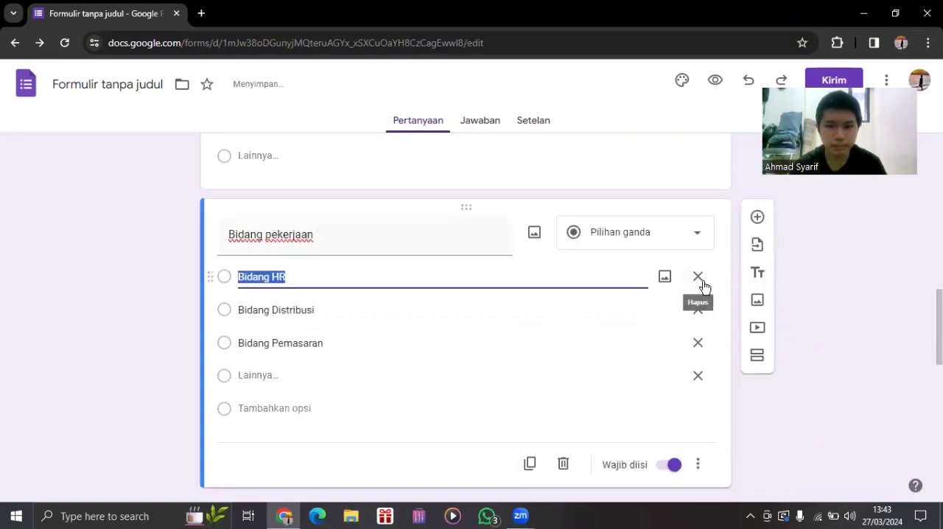
click(699, 277)
click(699, 277)
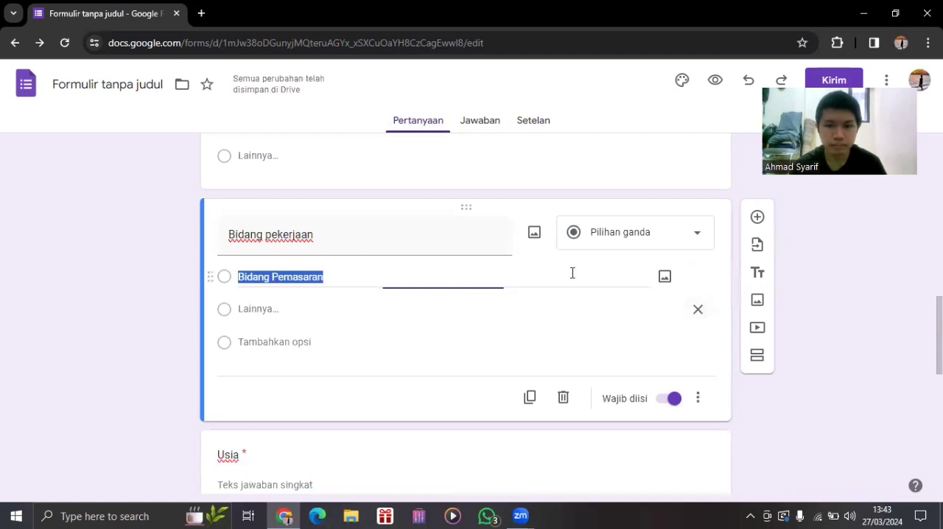
click(697, 309)
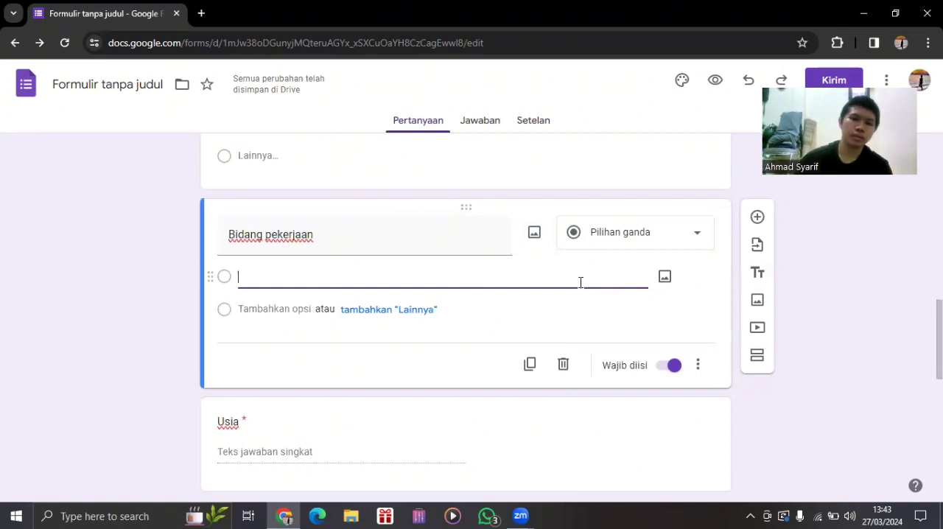
text(Bid)
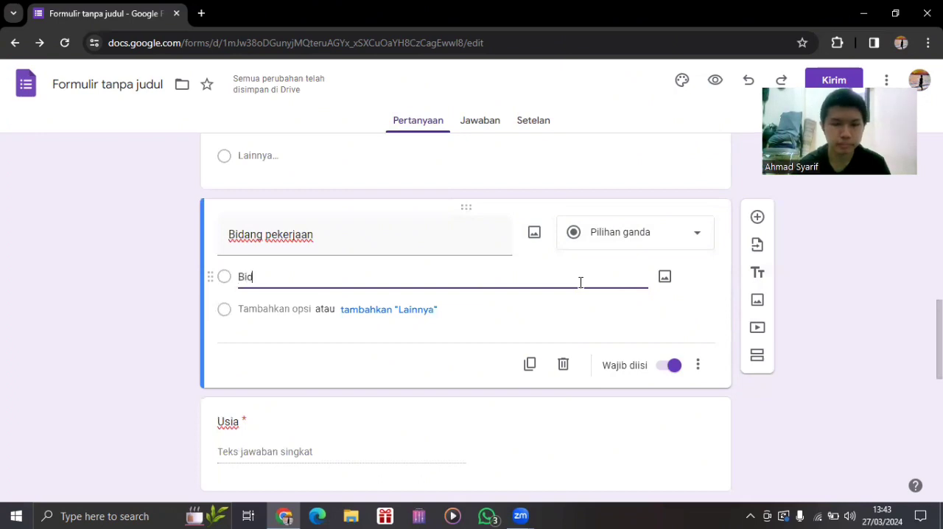
key(BackSpace)
key(BackSpace)
key(BackSpace)
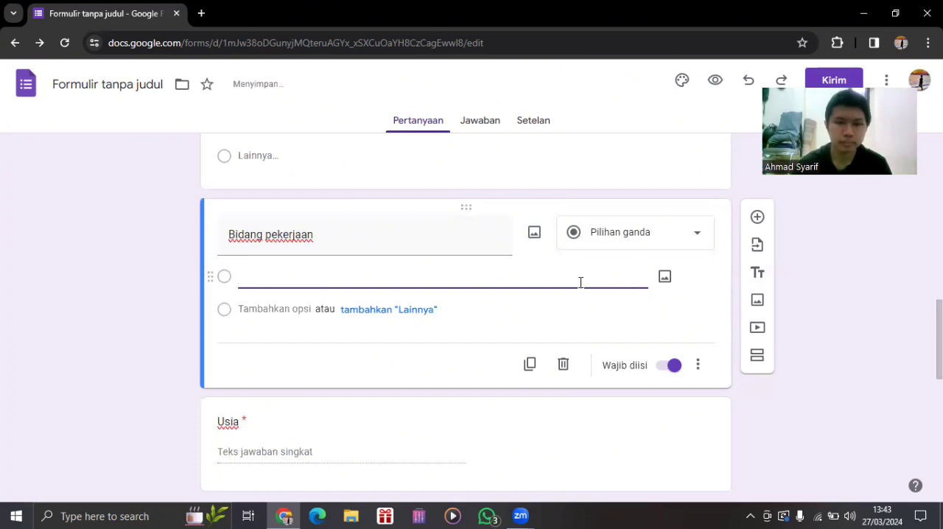
Change the "Bidang pekerjaan" question to the "Jawaban singkat" type and enable its description.
click(641, 233)
click(606, 103)
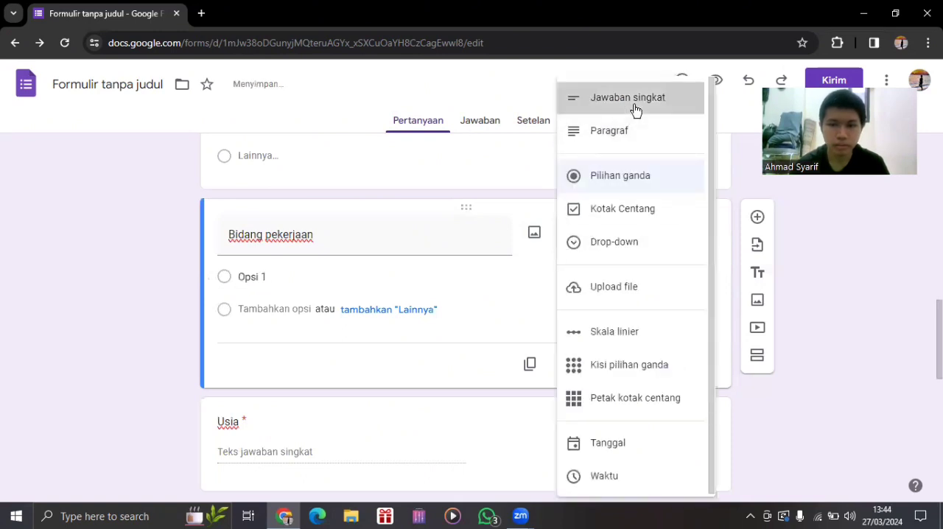
click(698, 342)
click(726, 396)
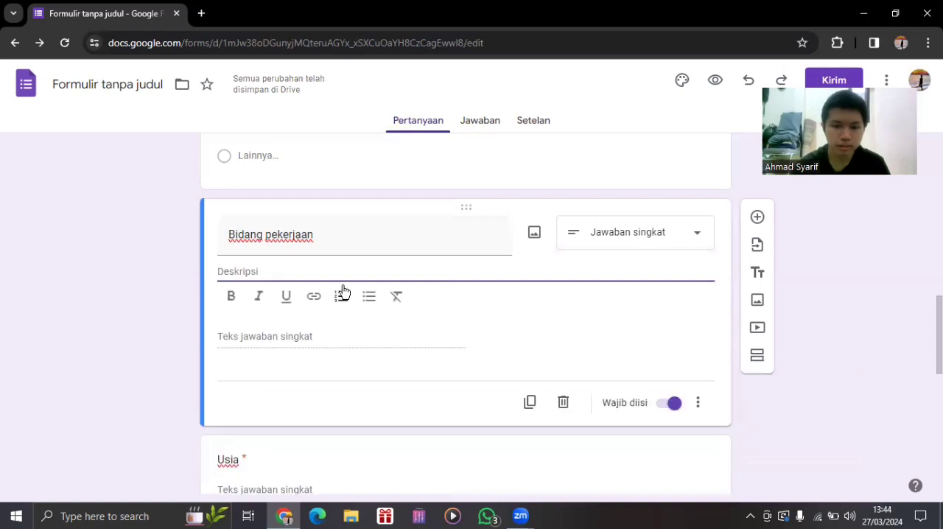
Set the description of the "Bidang pekerjaan" question to: Jawab dengan kalimat misalnya "Bidang Ekonomi".
text(Jawab den)
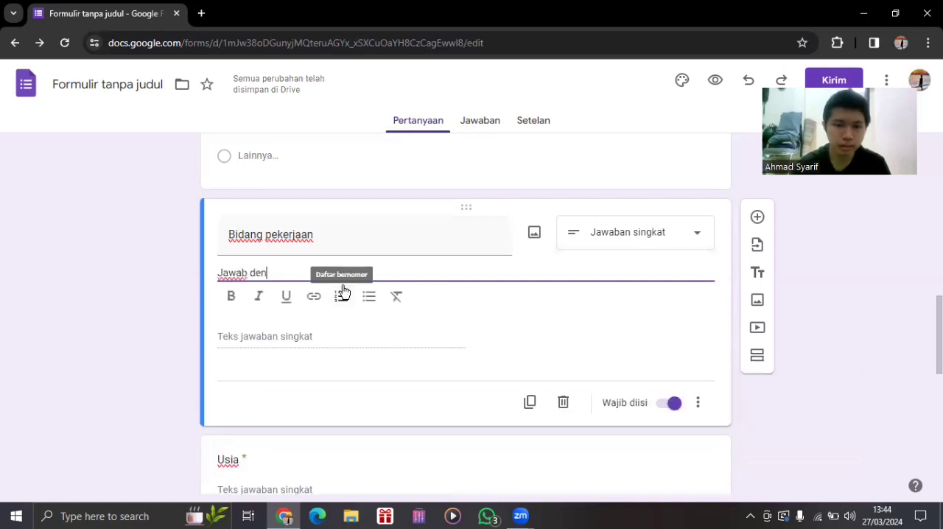
text(gan )
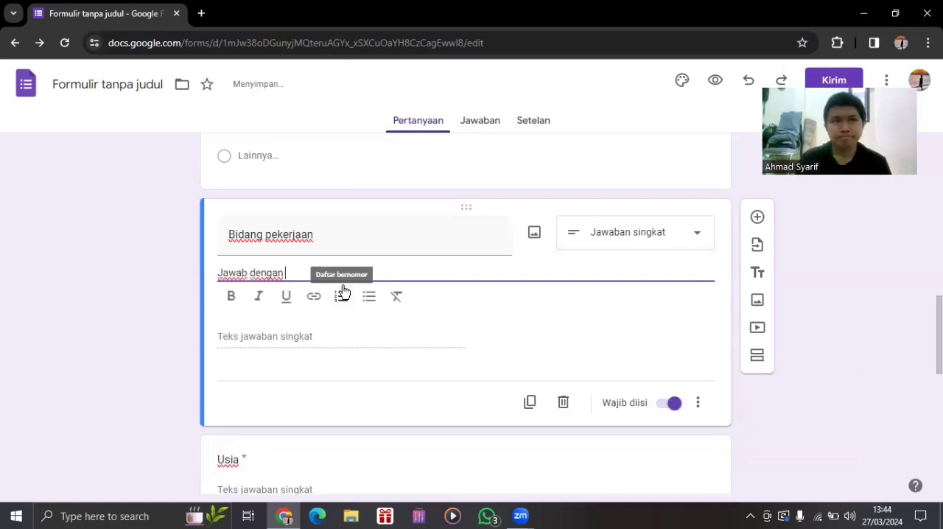
text(ka)
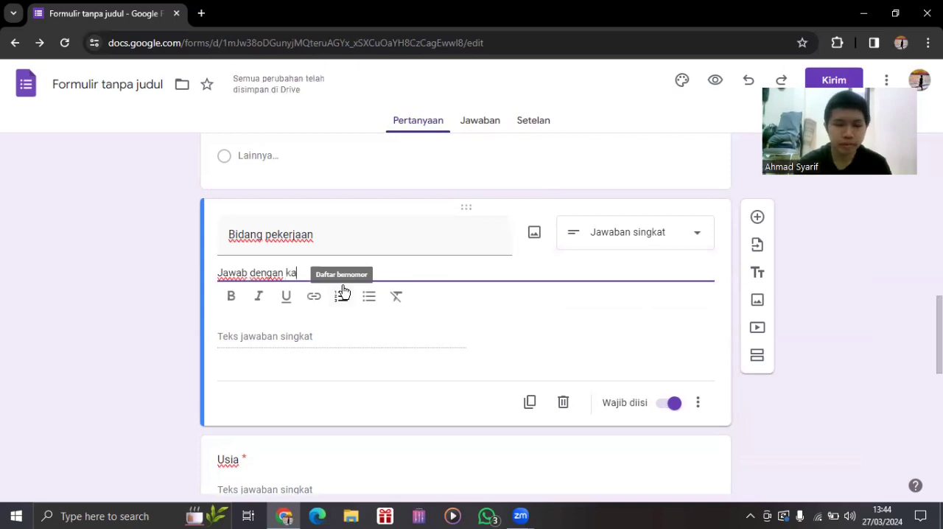
key(BackSpace)
text(alori)
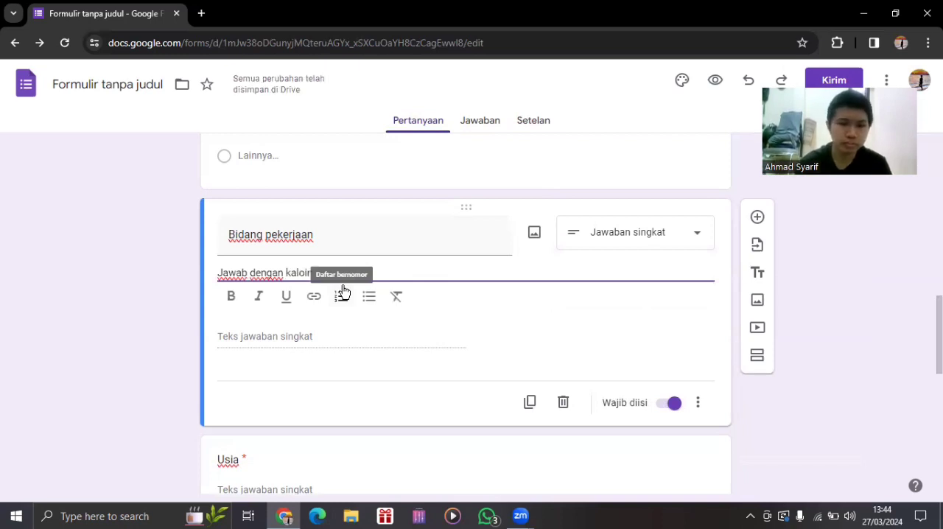
key(BackSpace)
key(BackSpace)
key(BackSpace)
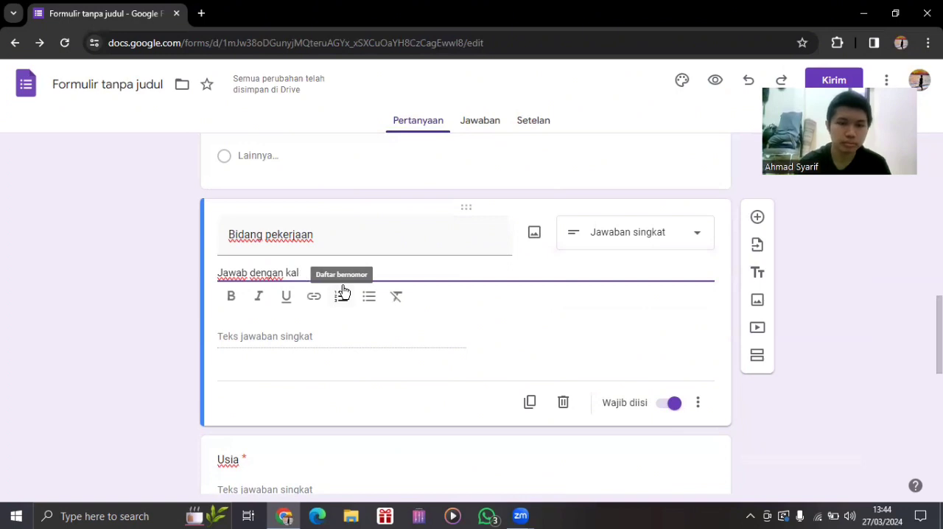
text(imat m)
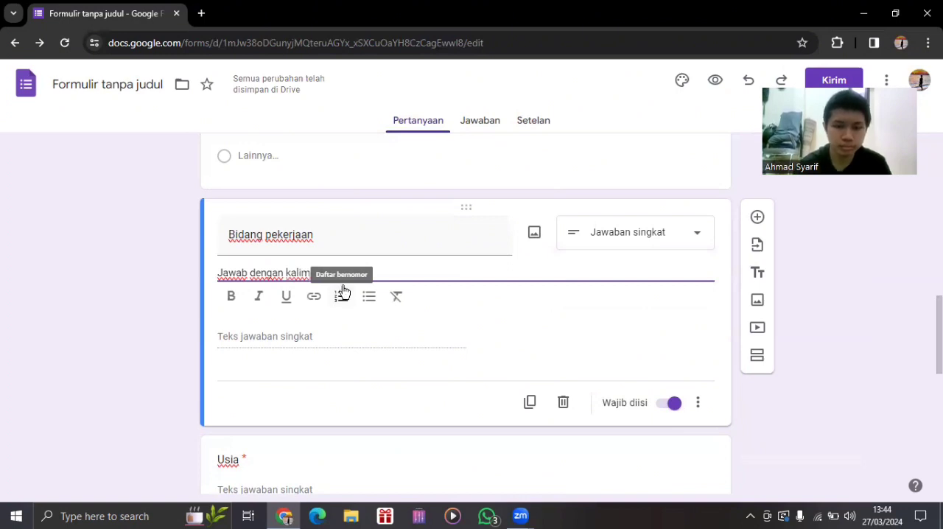
text(isalnya "Bida)
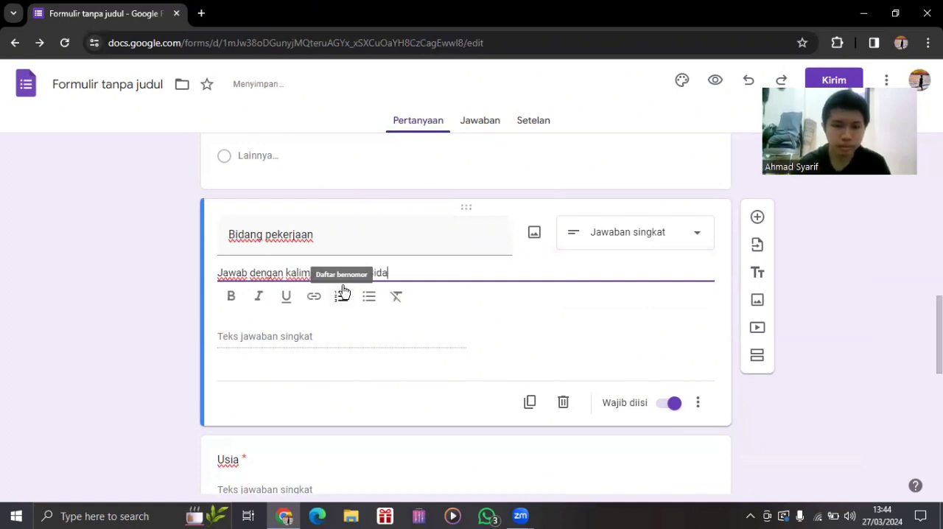
text(ng Ekonom)
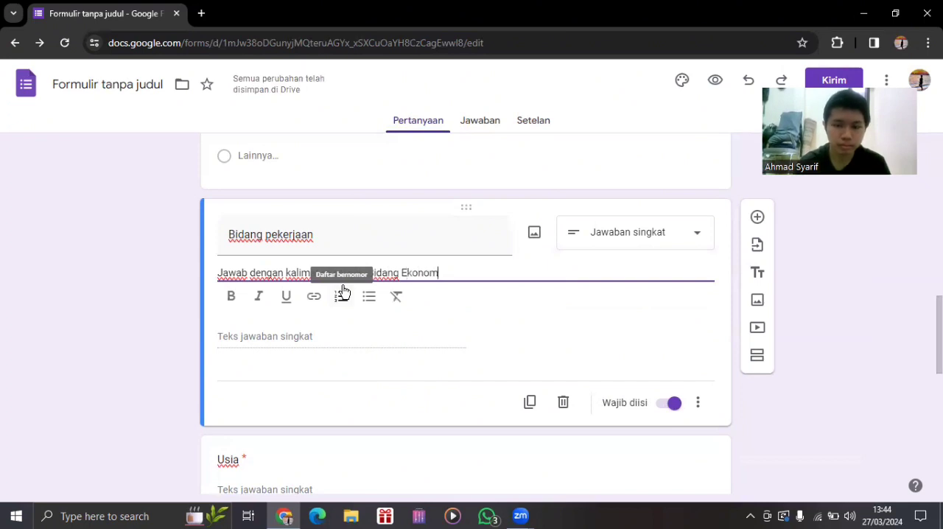
text(i")
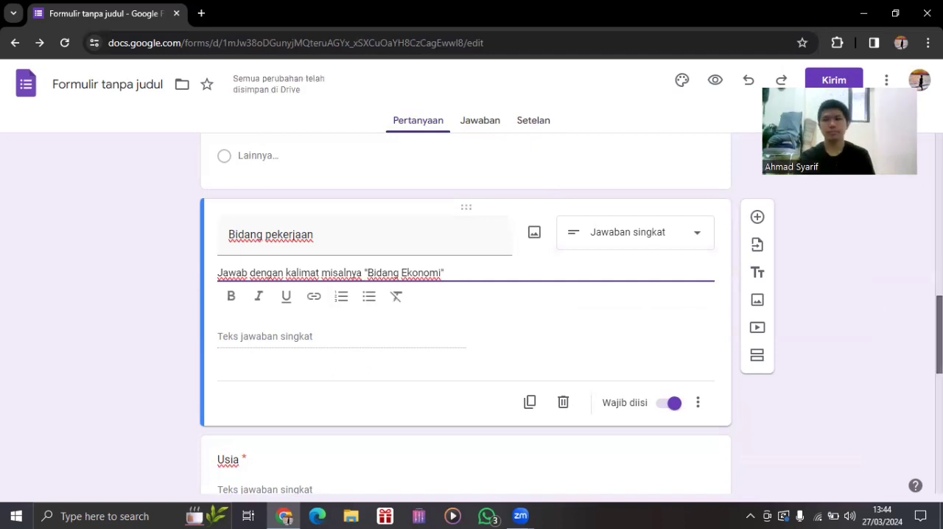
scroll(465, 309, down, 1)
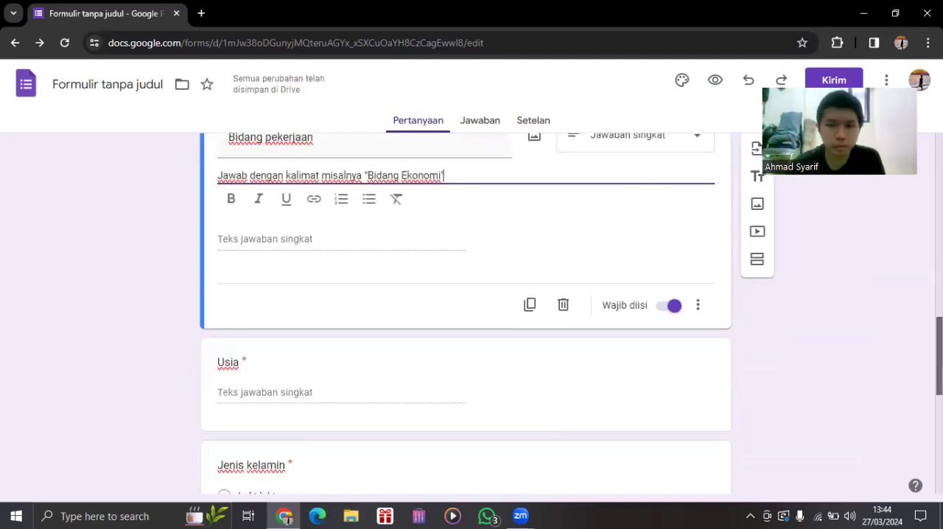
scroll(465, 309, up, 1)
scroll(465, 309, down, 4)
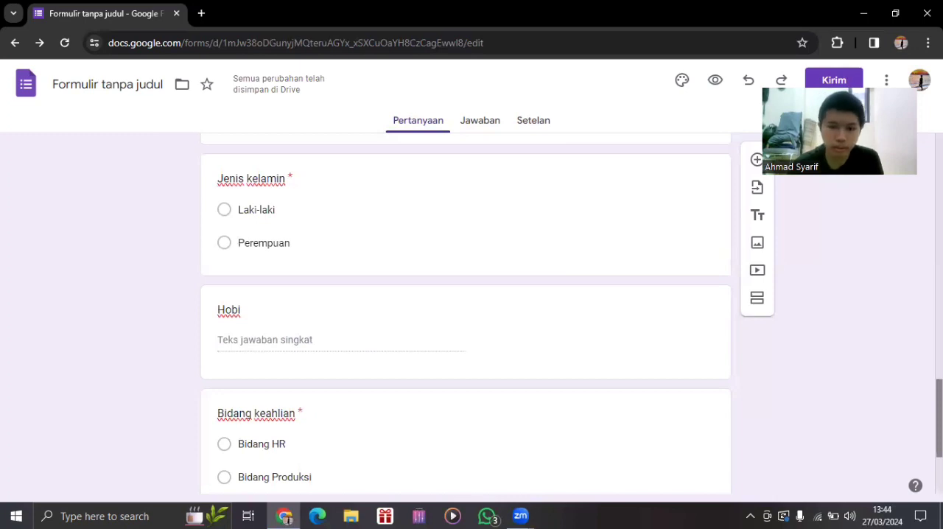
scroll(352, 313, down, 2)
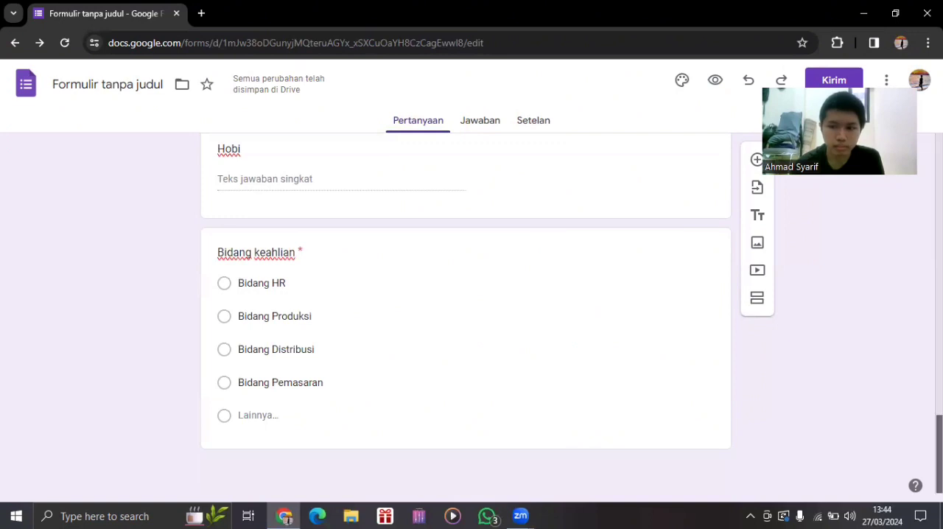
Extend the description of the "Bidang pekerjaan" question with the second example: atau "Bidang Manajemen".
drag(938, 454, 939, 339)
scroll(466, 313, down, 1)
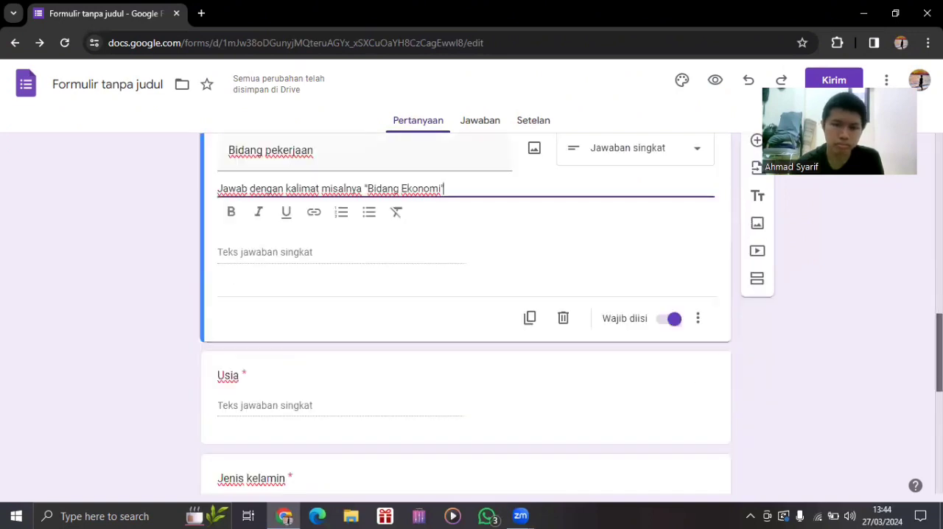
scroll(466, 313, down, 1)
scroll(466, 313, down, 4)
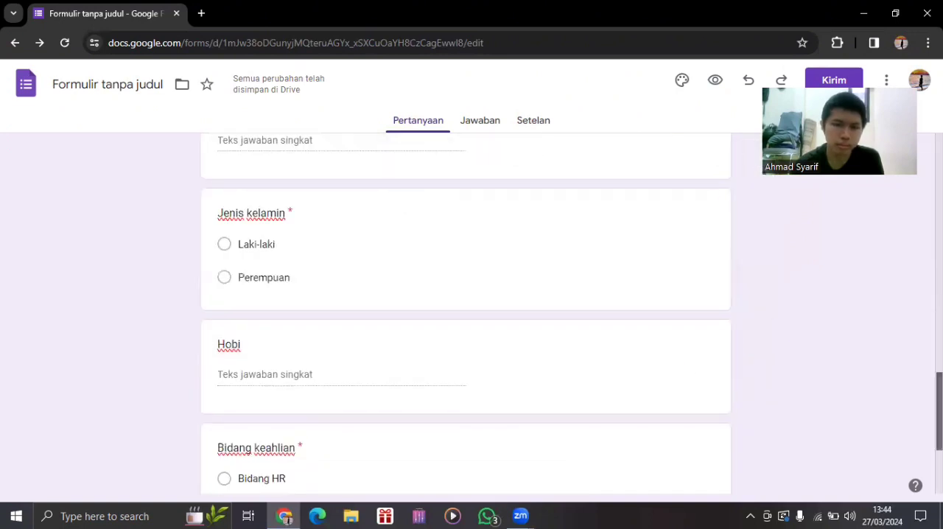
scroll(465, 313, up, 3)
scroll(453, 283, up, 2)
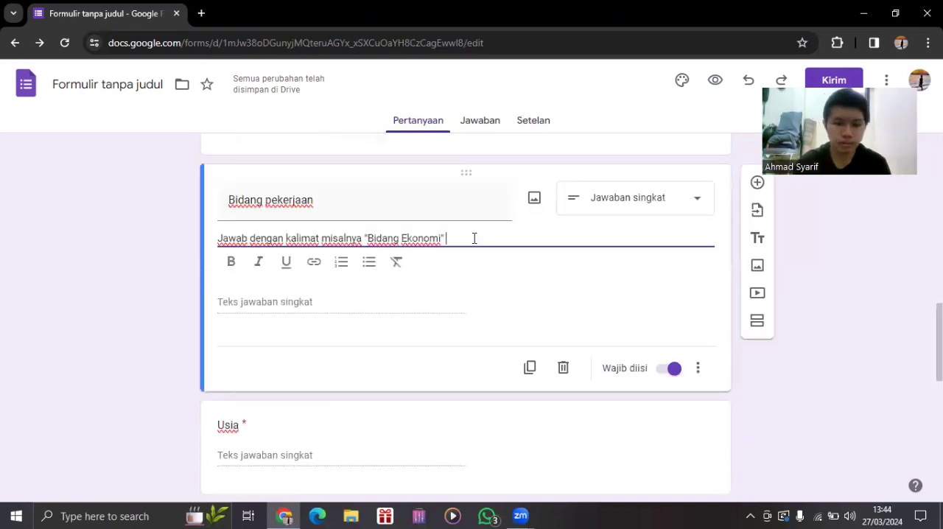
text(atau)
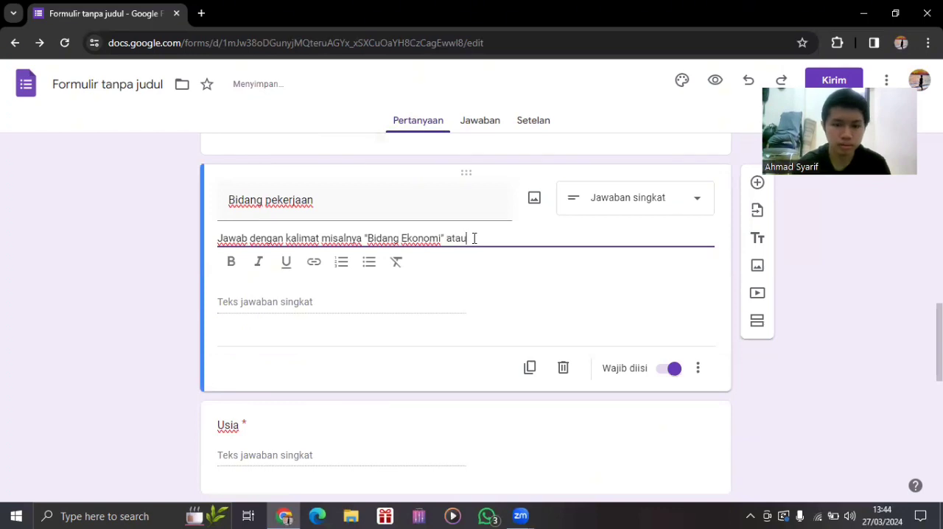
text( Bida)
key(BackSpace)
key(BackSpace)
key(BackSpace)
key(BackSpace)
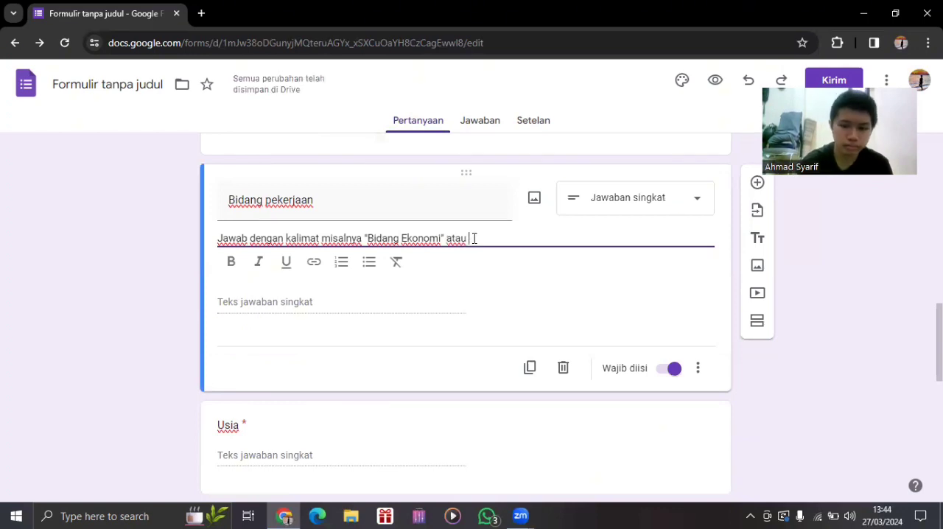
text("Bidang )
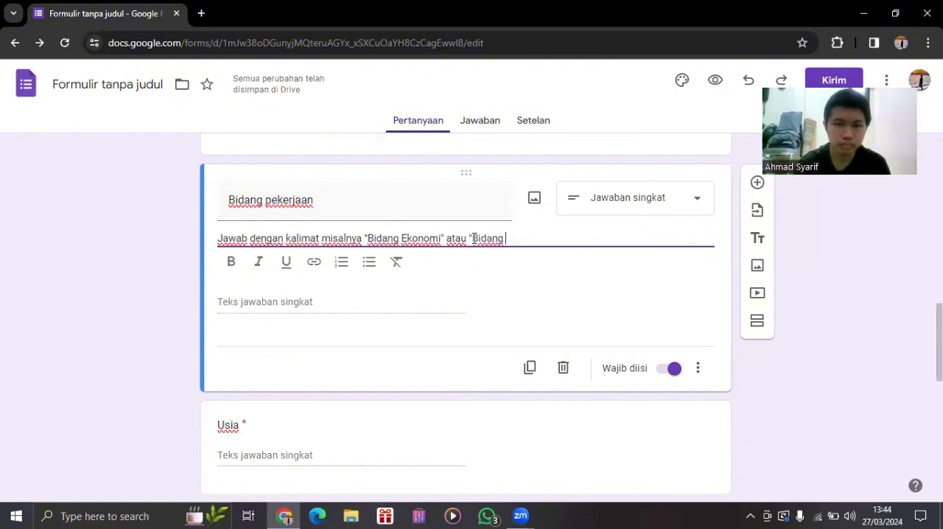
text(mana)
key(BackSpace)
key(BackSpace)
key(BackSpace)
key(BackSpace)
text(M)
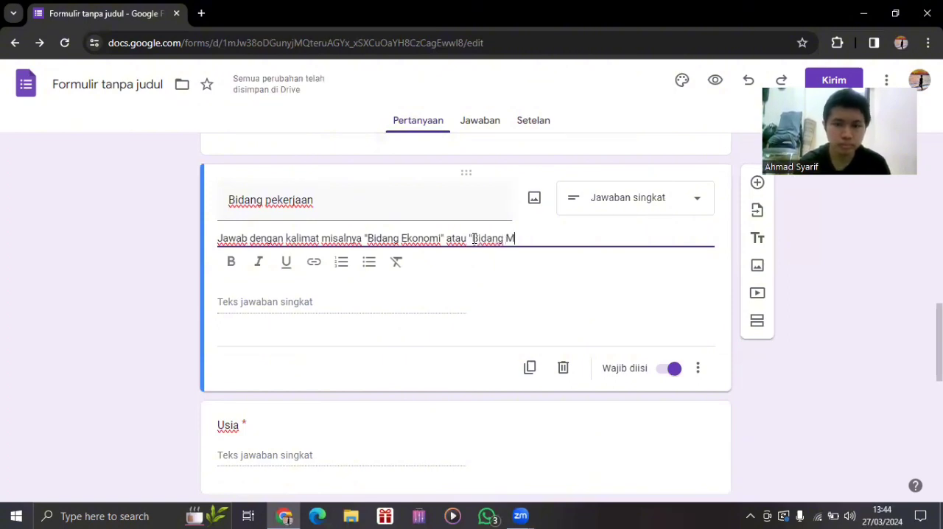
text(anajemen)
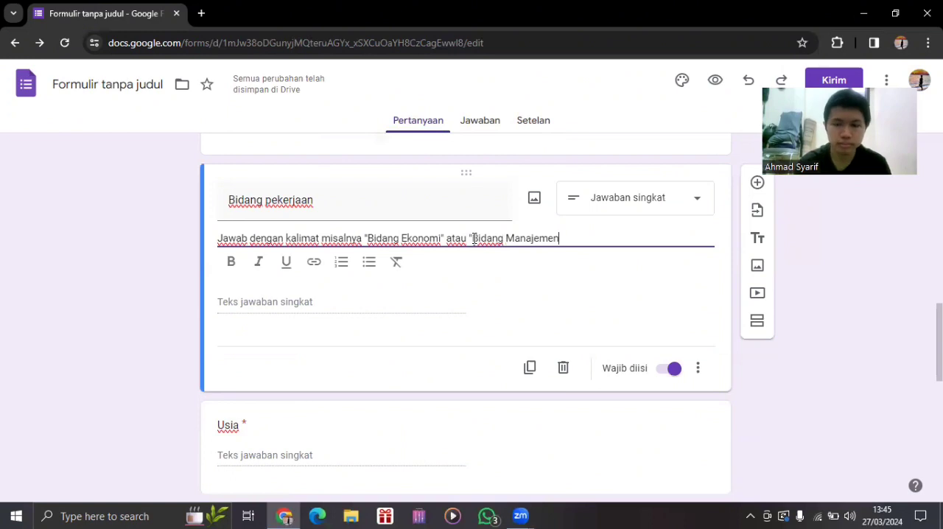
text(")
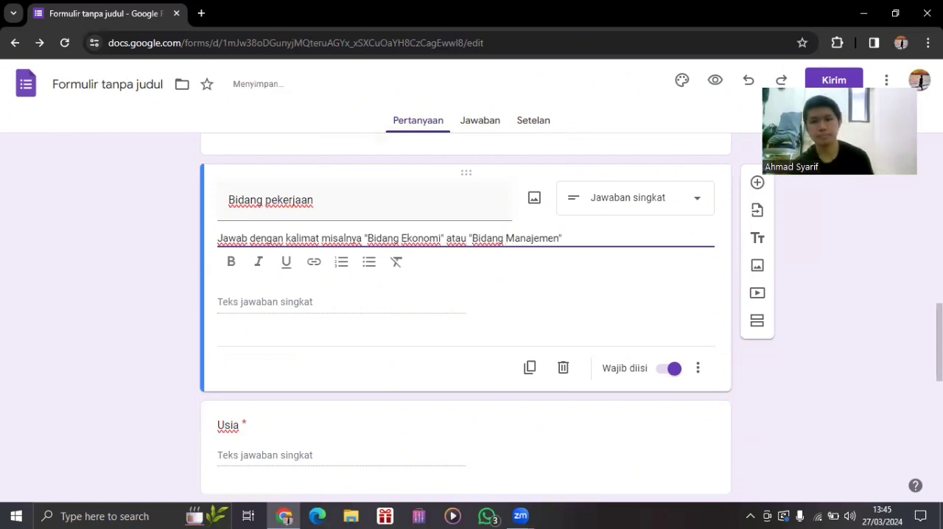
click(597, 299)
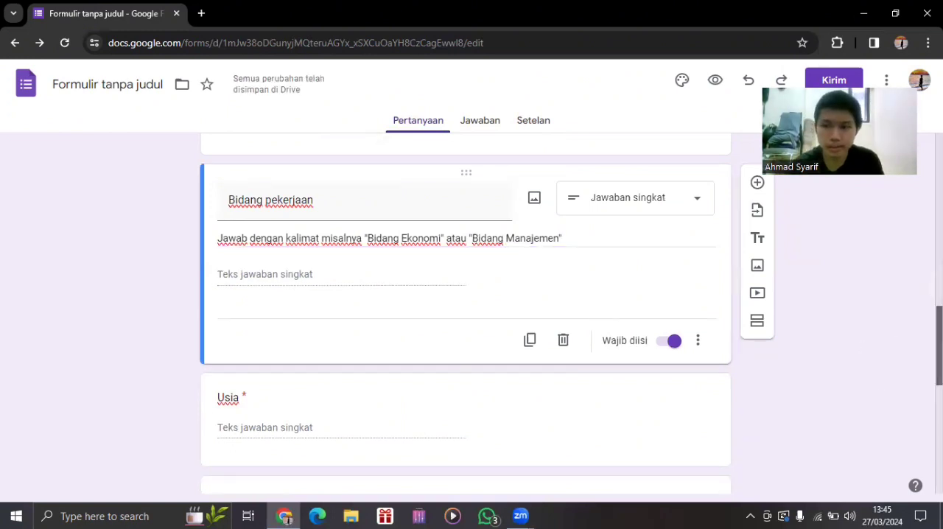
Add the option "Bidang Keuangan" to the "Bidang keahlian" question.
scroll(465, 313, down, 5)
scroll(465, 313, down, 2)
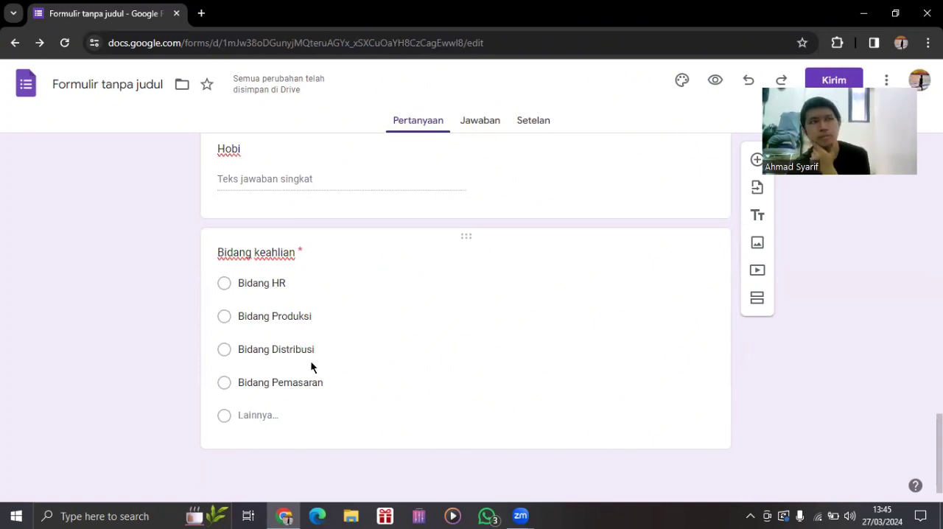
click(259, 415)
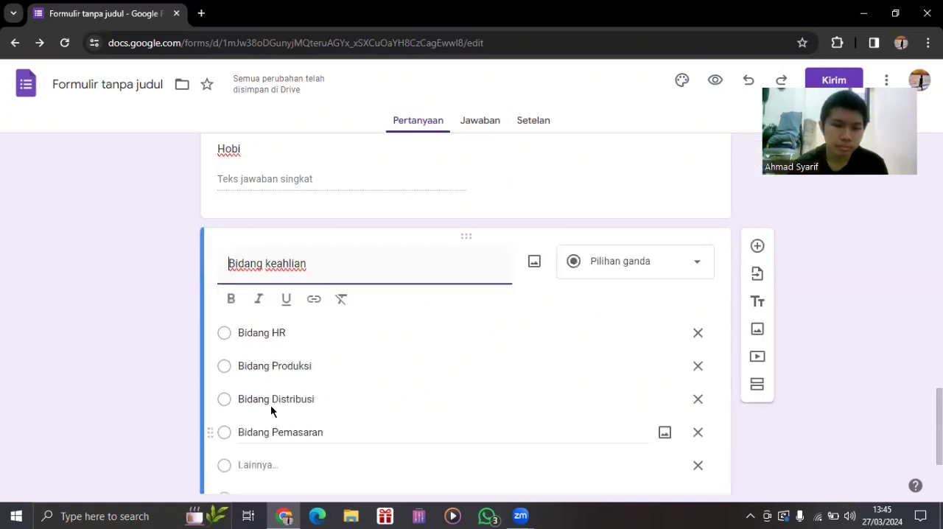
click(267, 445)
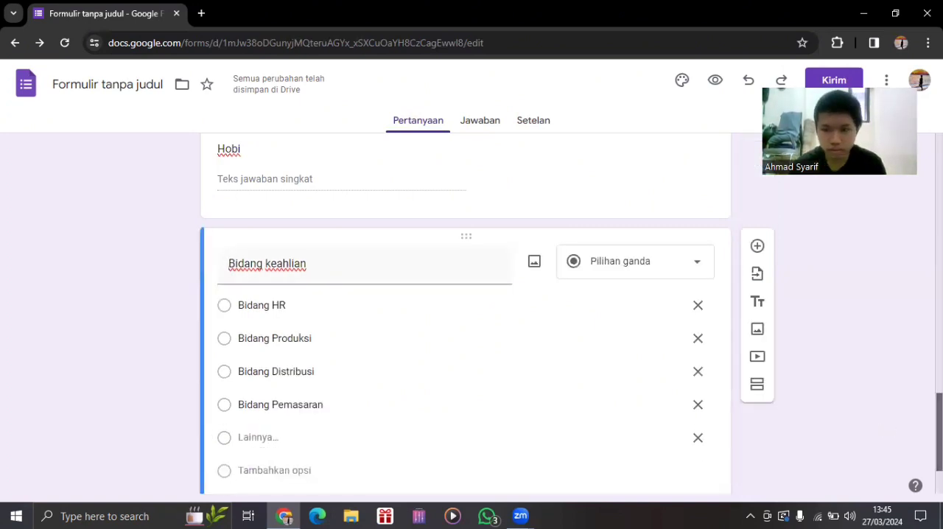
scroll(662, 435, down, 2)
click(697, 426)
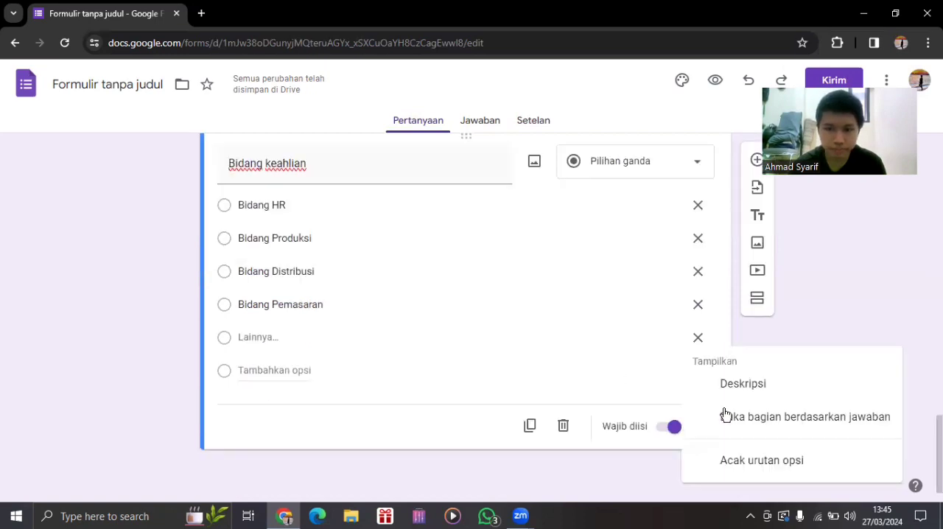
click(579, 350)
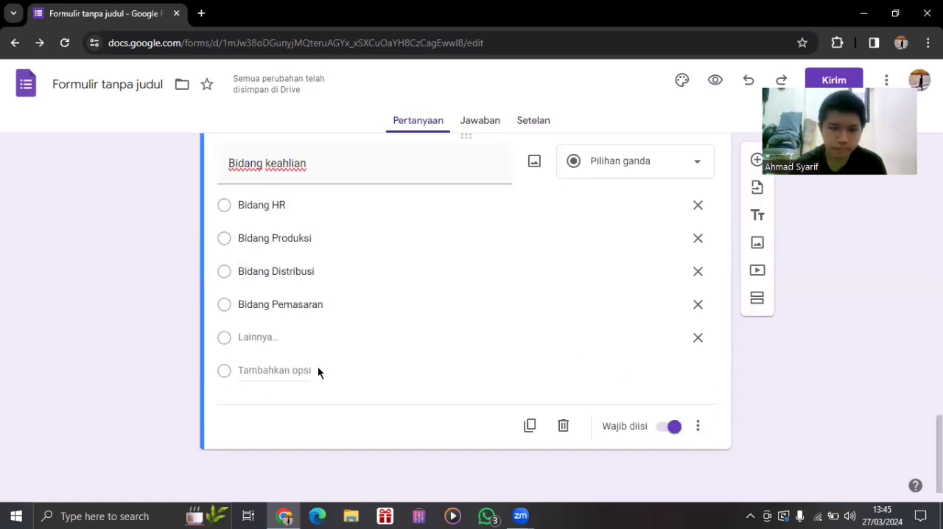
click(245, 371)
text(Bida)
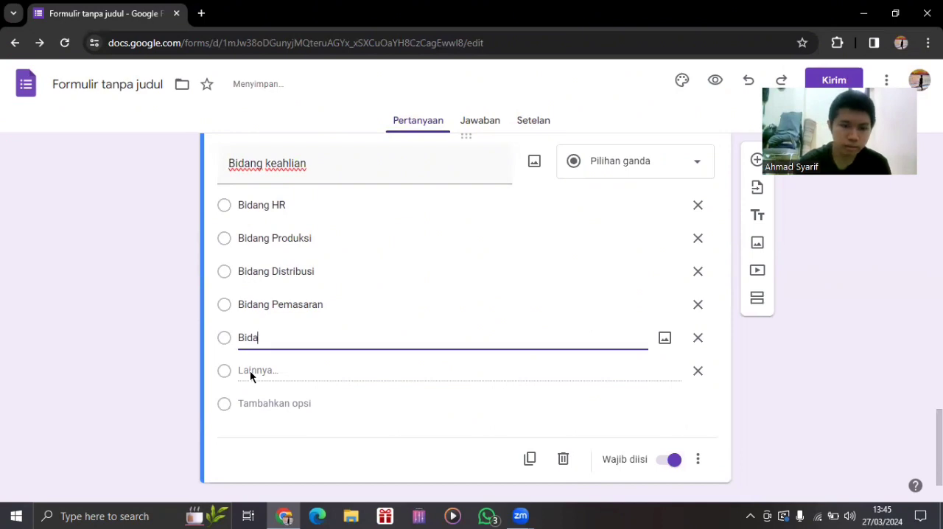
text(ng keu)
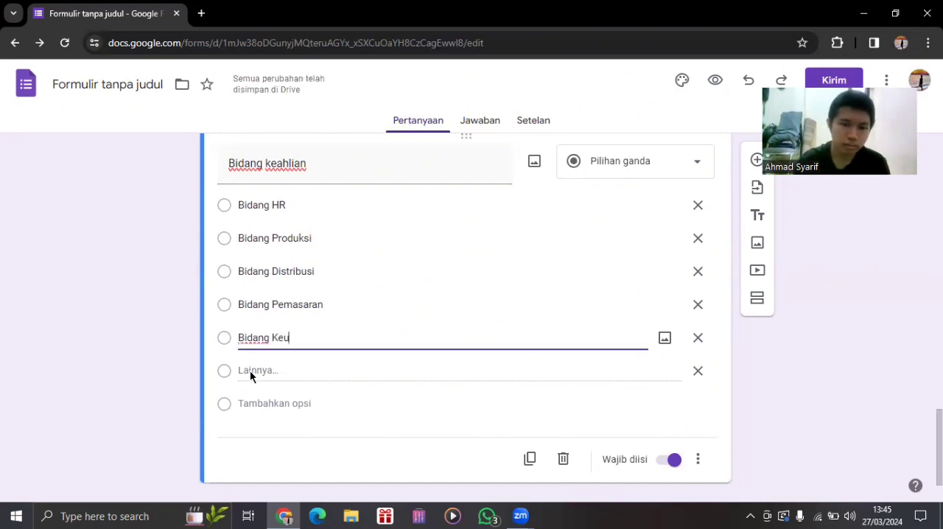
text(angan)
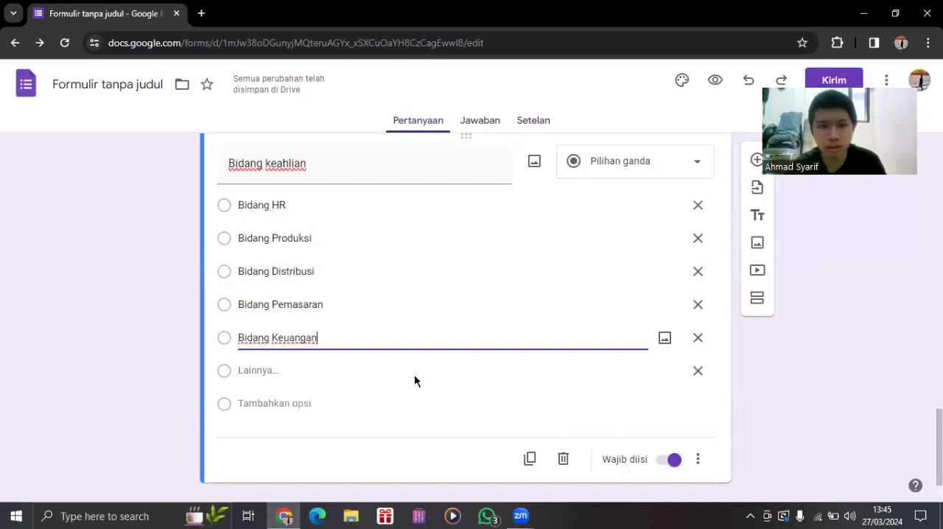
click(469, 403)
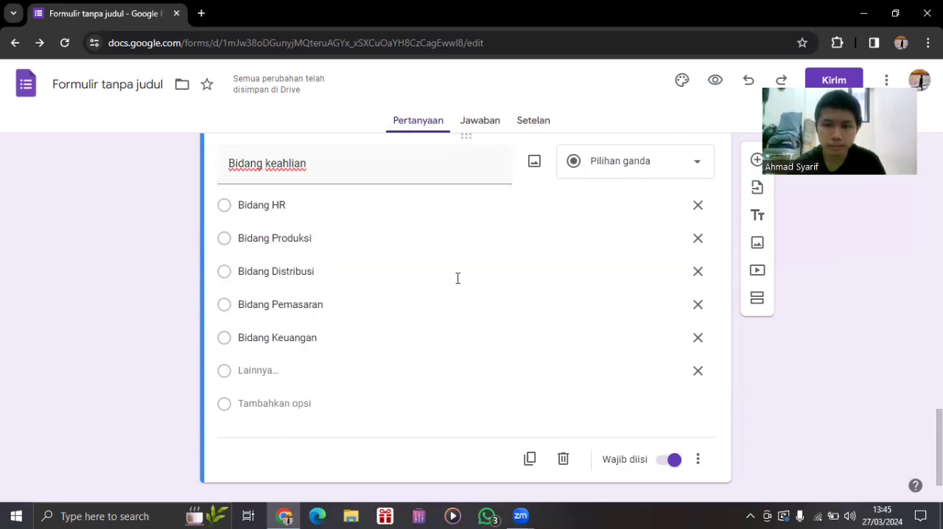
Add a new multiple-choice question titled "Lama bekerja" below the "Bidang keahlian" question.
text(LOama)
key(BackSpace)
key(BackSpace)
key(BackSpace)
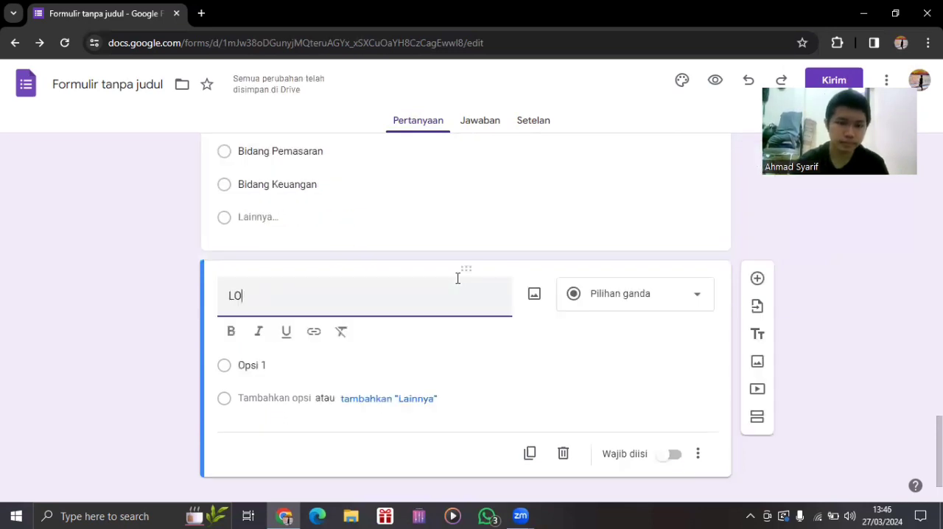
key(BackSpace)
text(ama bek)
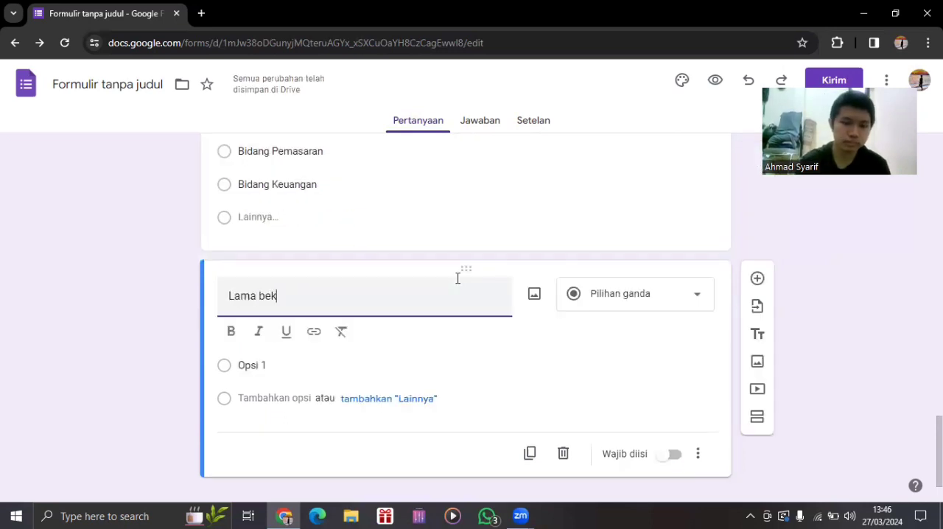
text(erja)
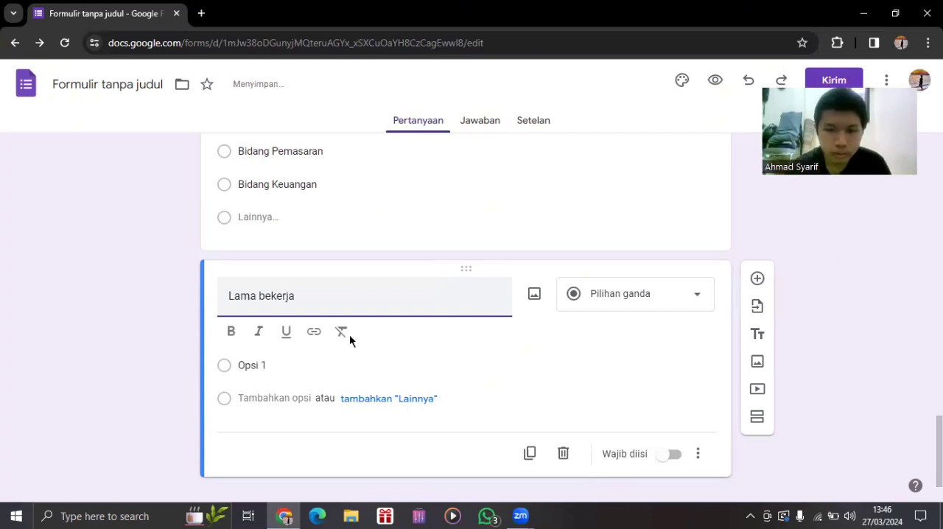
Set the first option of the "Lama bekerja" question to "2 Tahun".
click(285, 365)
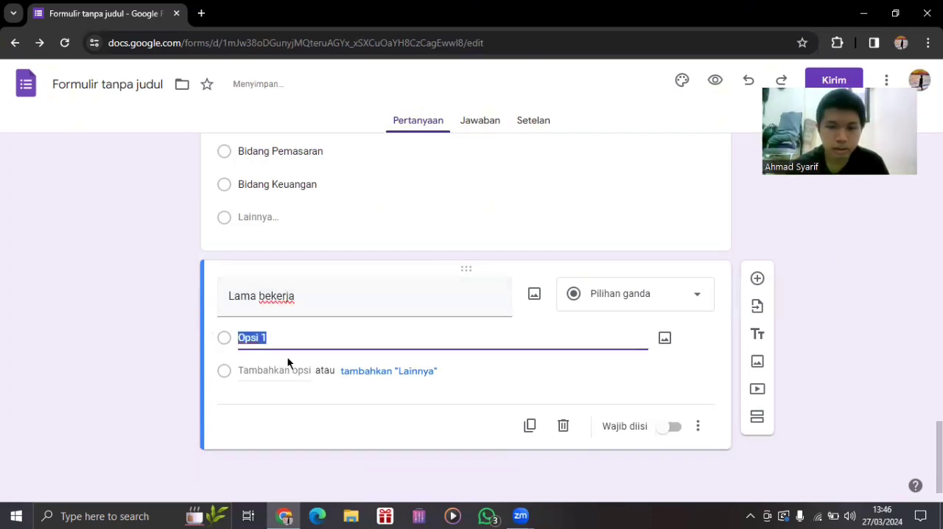
key(BackSpace)
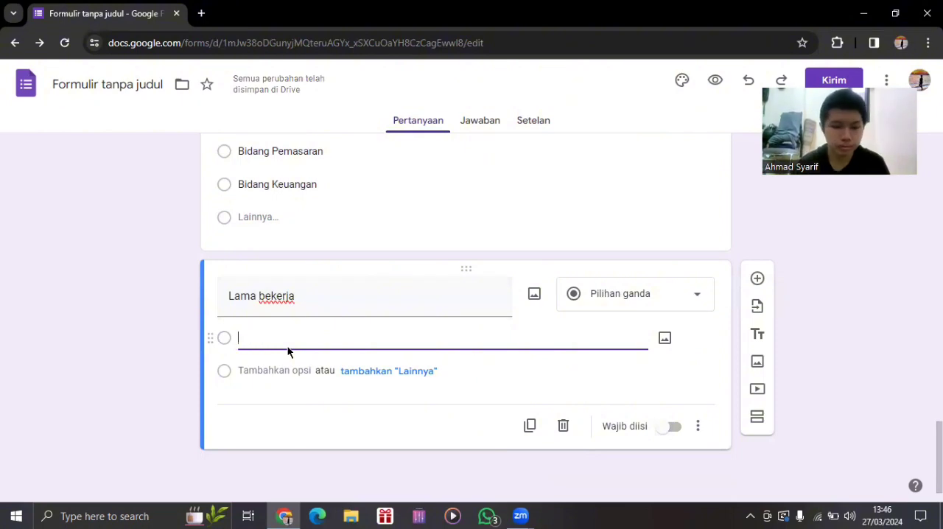
text(2 t)
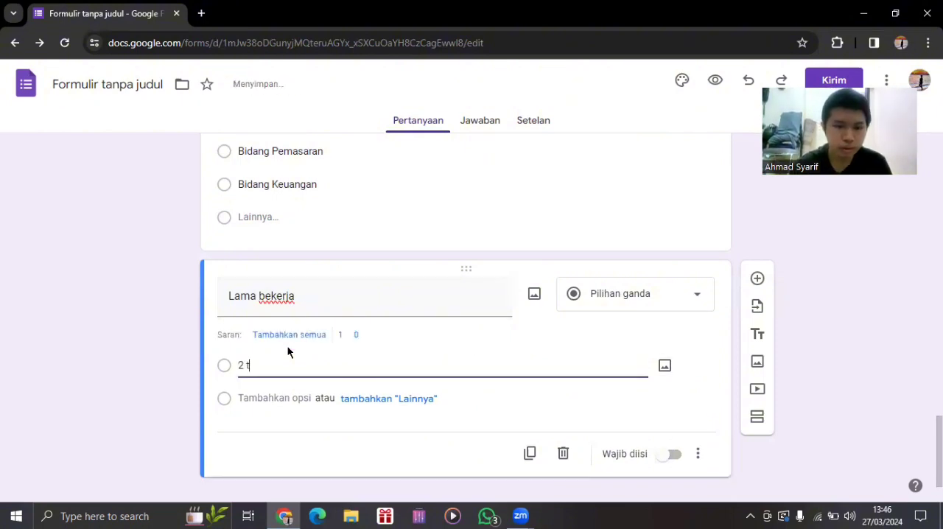
key(BackSpace)
key(BackSpace)
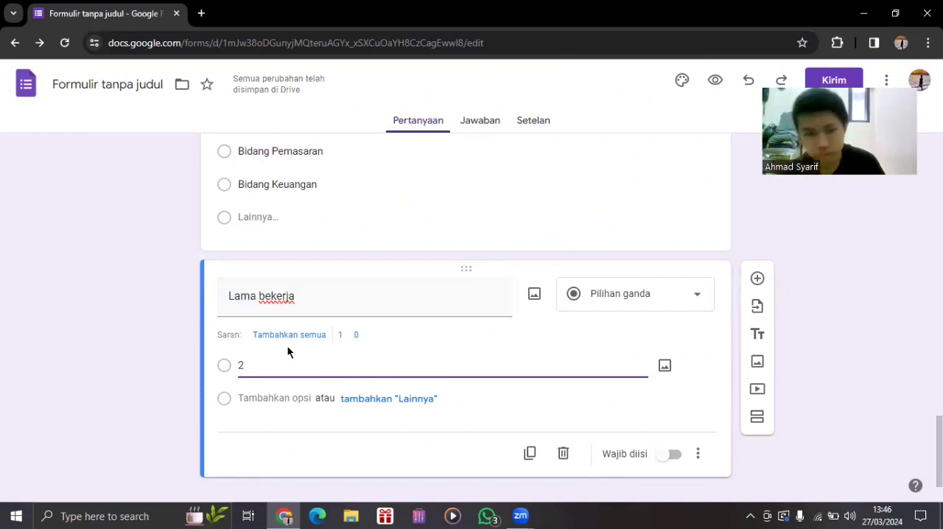
text(Tahun)
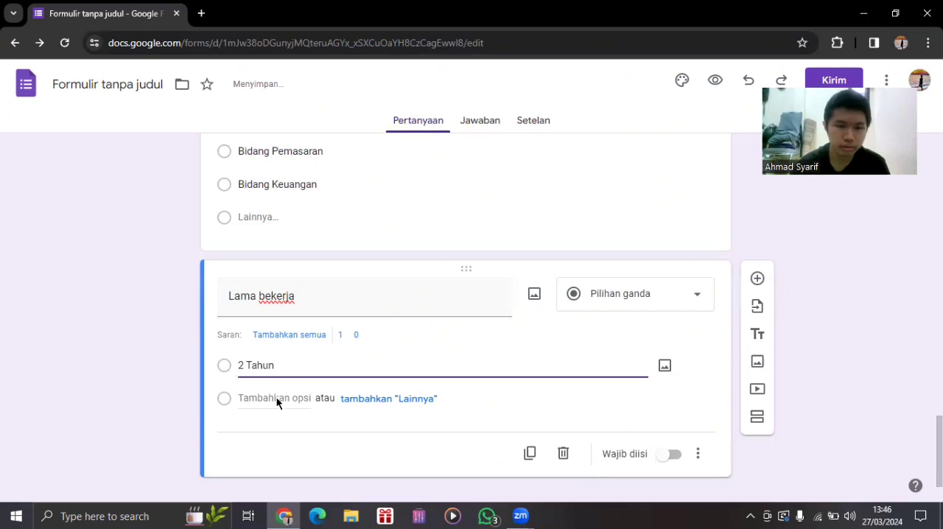
Add the options "3 Tahun" and "4 Tahun" to the "Lama bekerja" question.
click(276, 398)
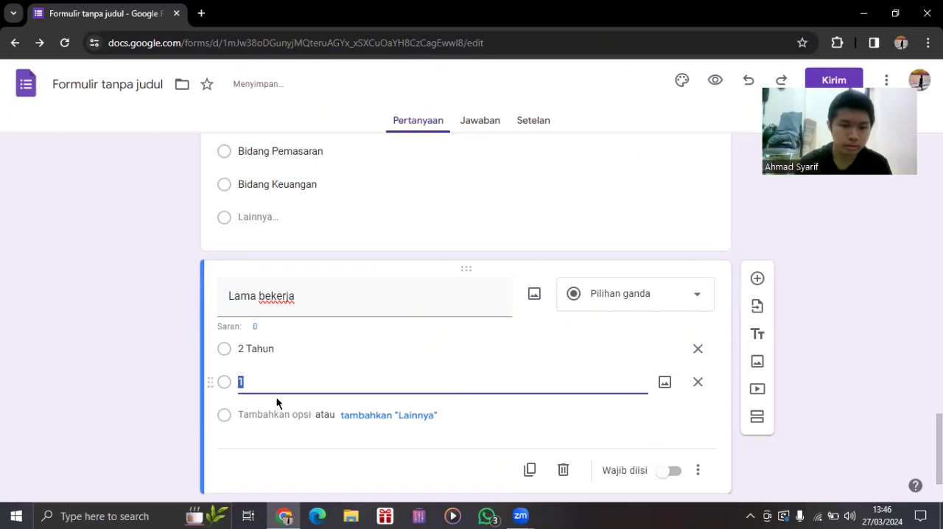
text(3 Tahun)
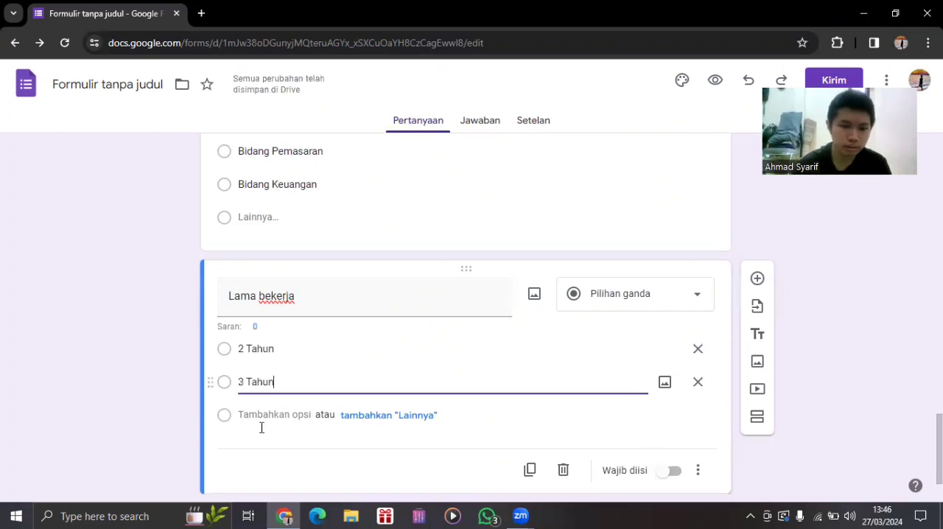
click(252, 416)
text(4 Tahun)
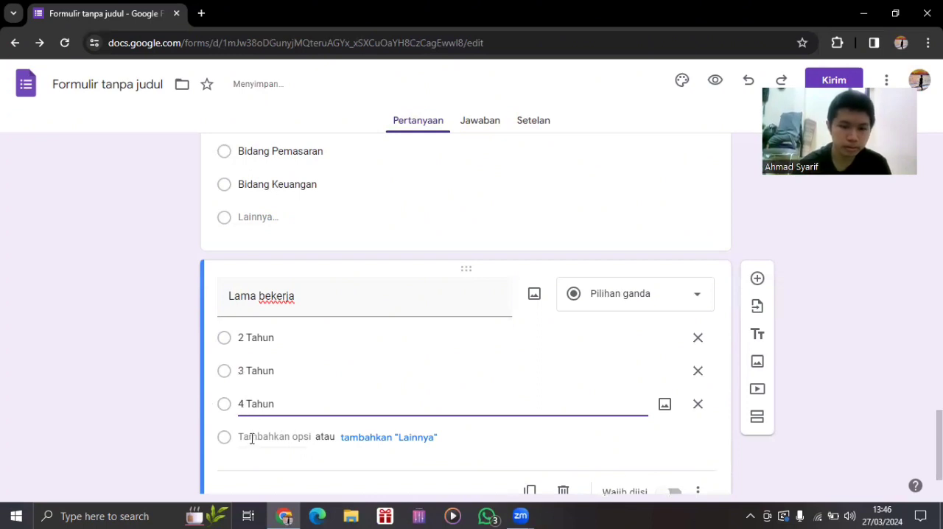
Add the options "5 Tahun" and "> 5 Tahun" to the "Lama bekerja" question.
click(251, 438)
text(5 Tanhu)
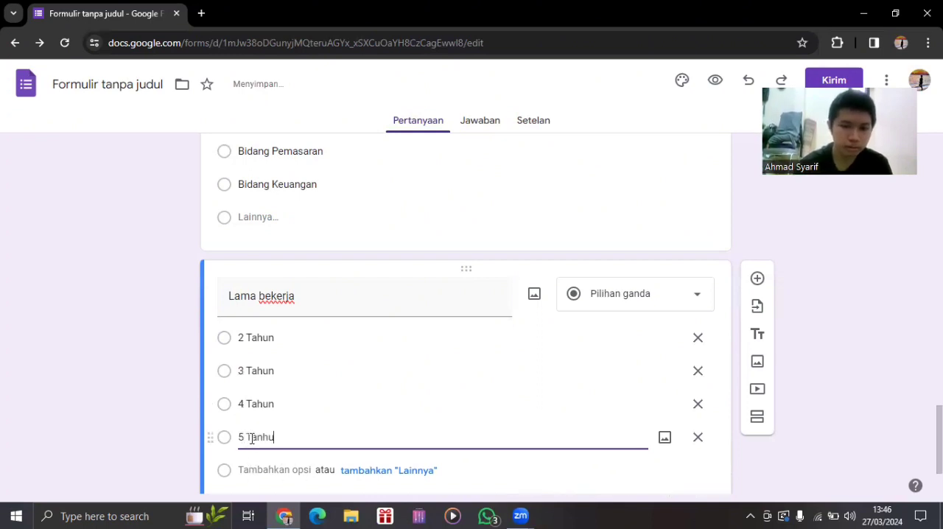
key(BackSpace)
key(BackSpace)
key(BackSpace)
text(hun)
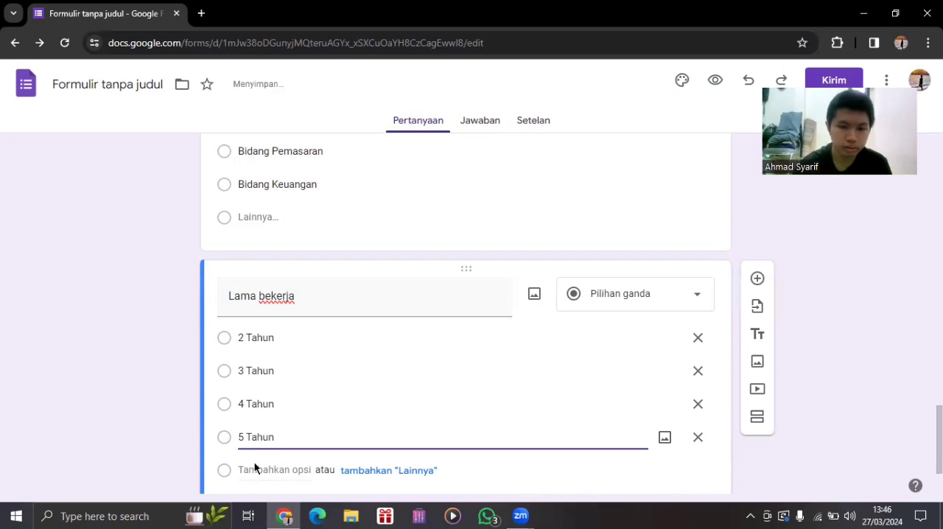
click(253, 469)
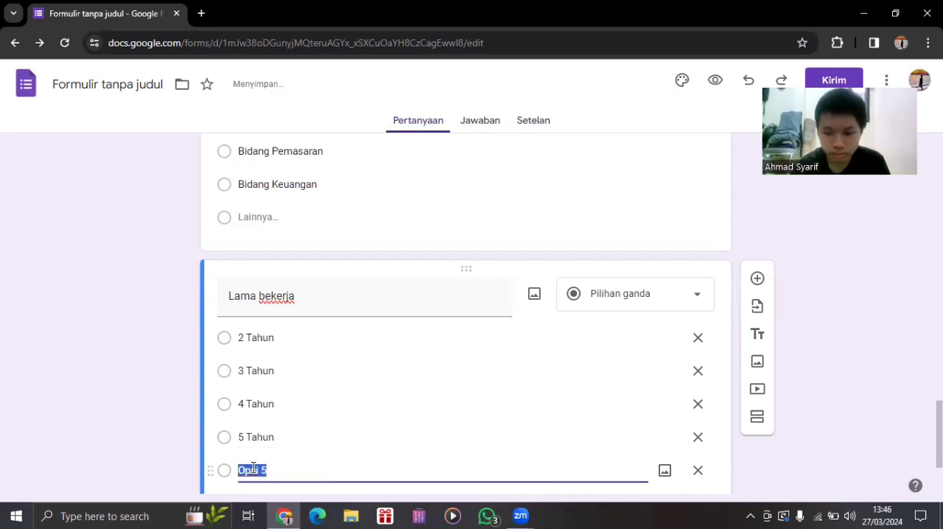
text(>)
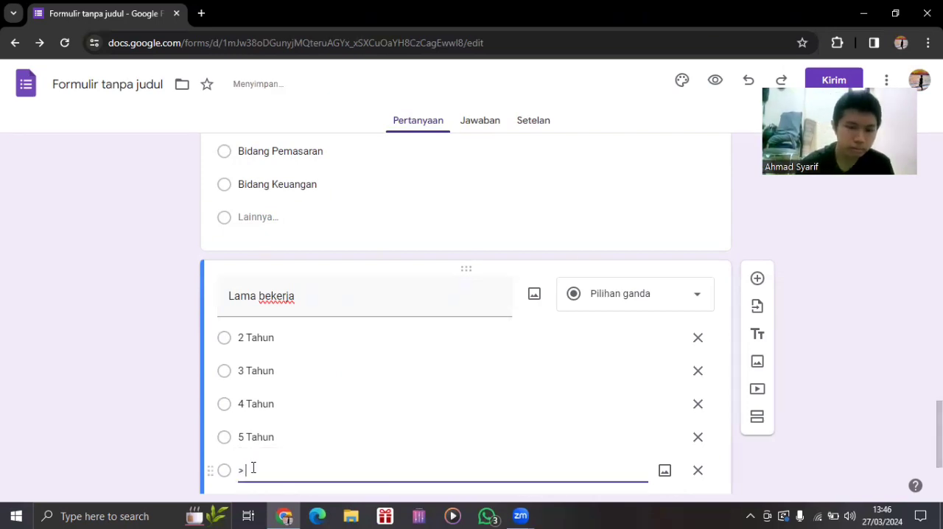
text( 5 Tahun)
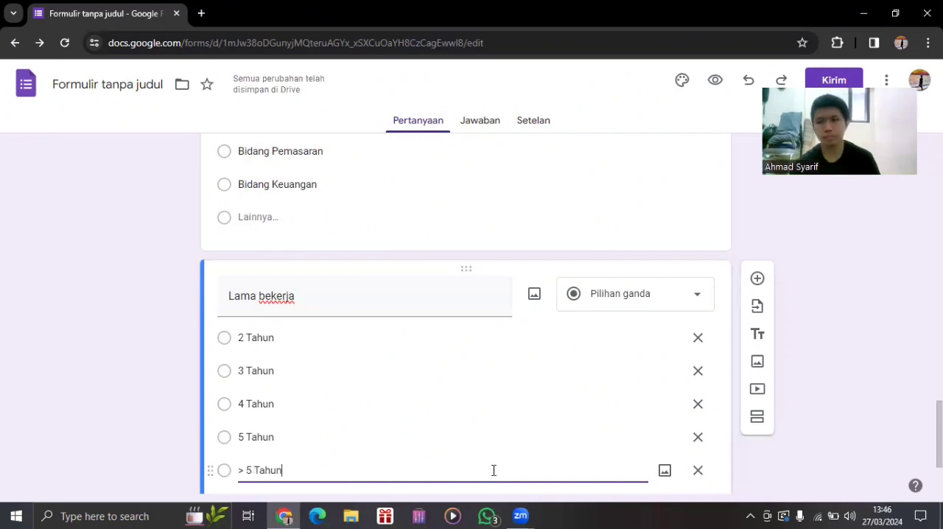
Make the "Lama bekerja" question required.
scroll(736, 427, down, 2)
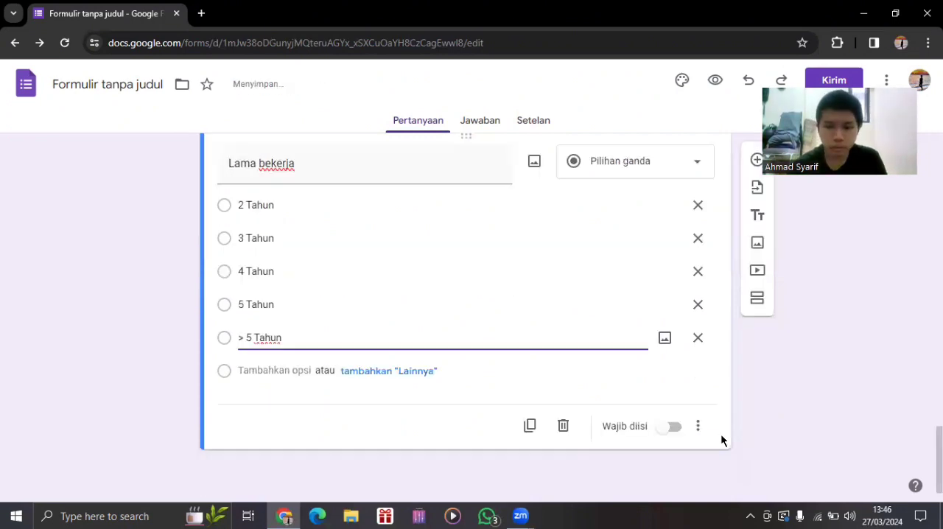
click(674, 427)
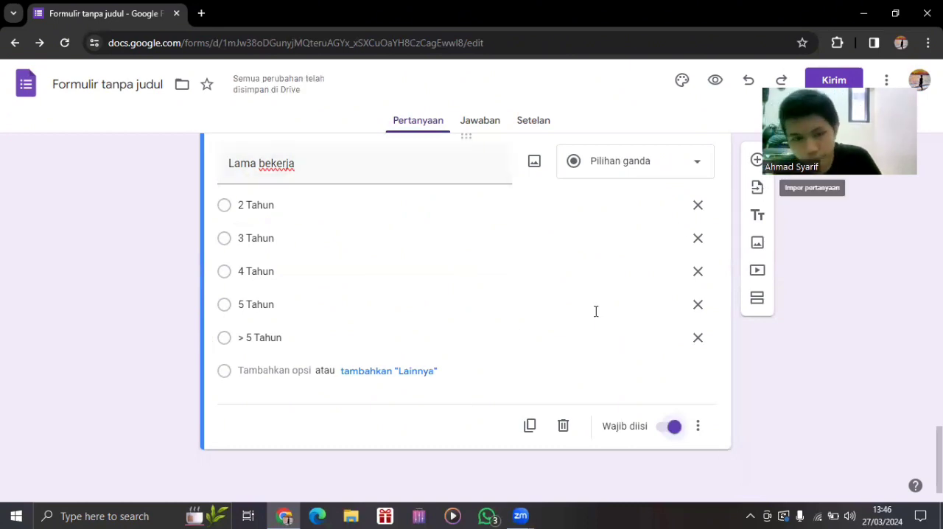
click(461, 310)
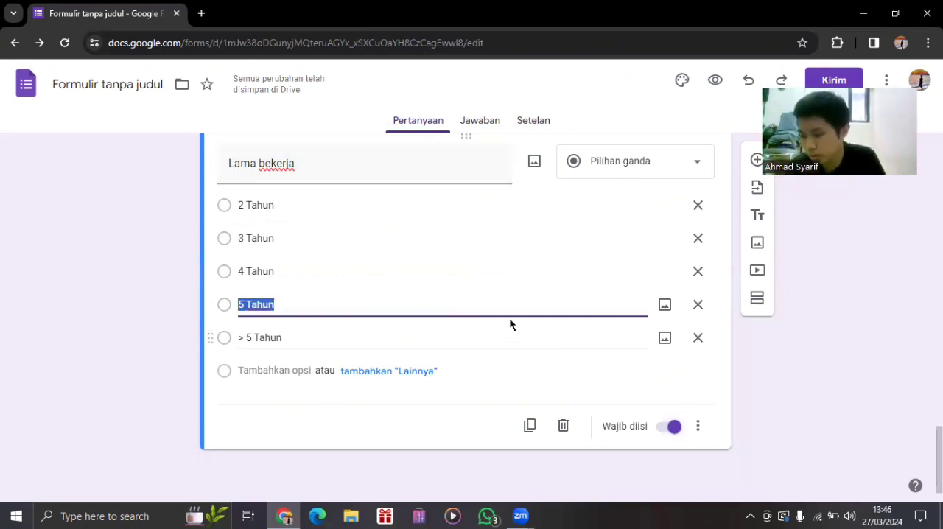
click(467, 332)
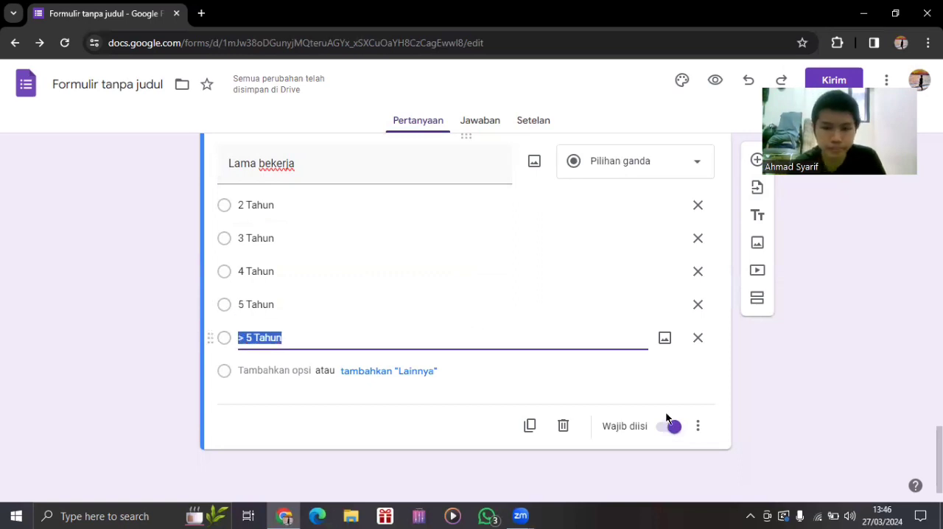
Enable answer-based section navigation for "Lama bekerja" and have "> 5 Tahun" use "Lanjutkan ke bagian berikut".
click(700, 431)
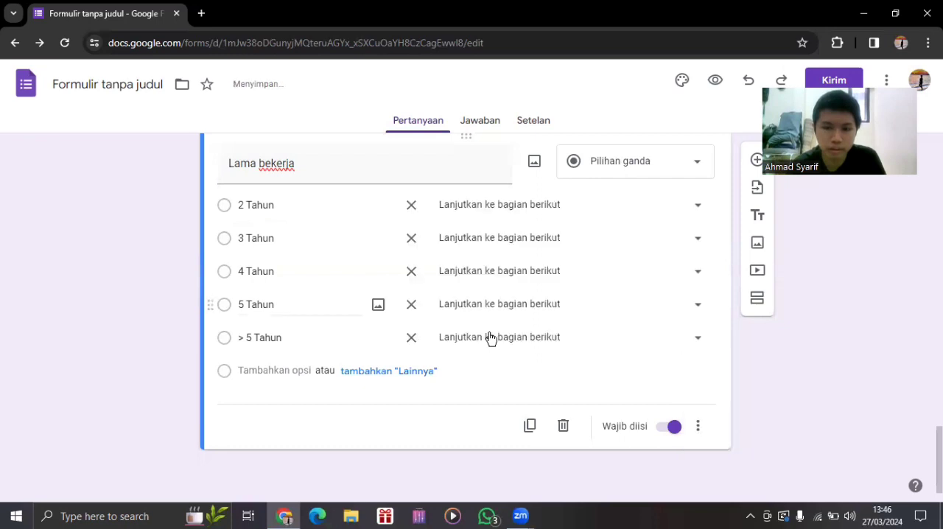
click(491, 338)
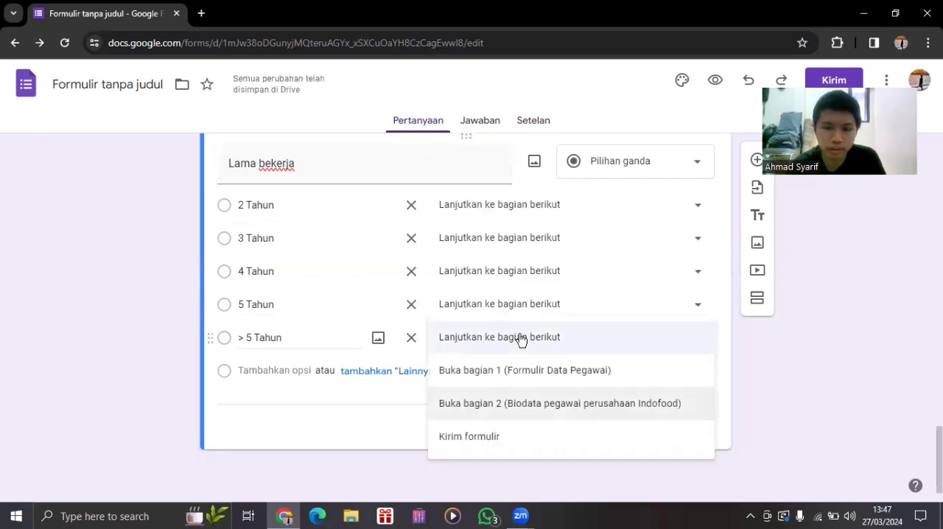
click(545, 343)
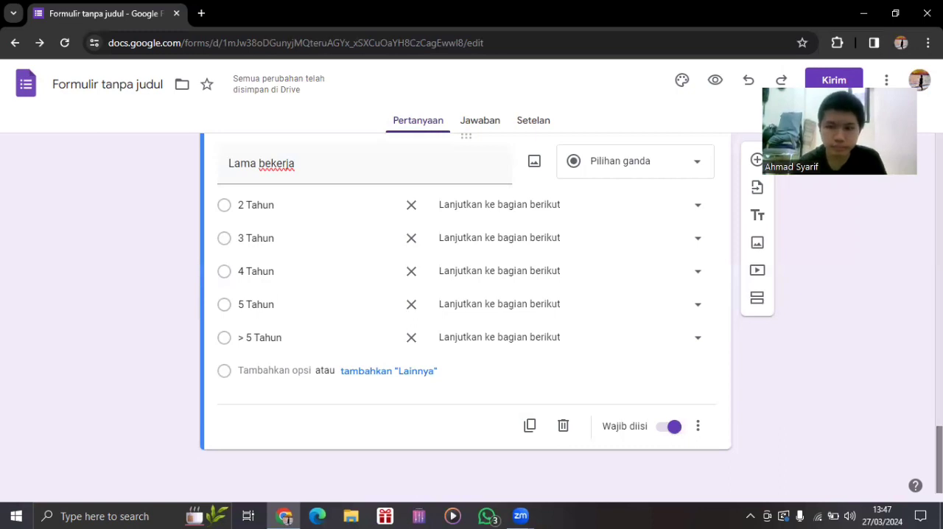
Add a new section after the "Lama bekerja" question and title it "Suka/Duka Perusahaan".
click(757, 298)
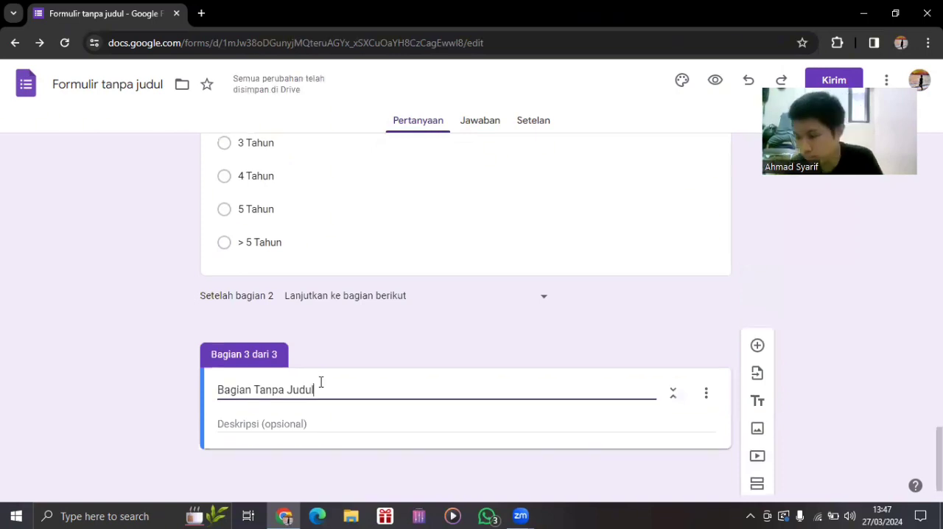
click(320, 382)
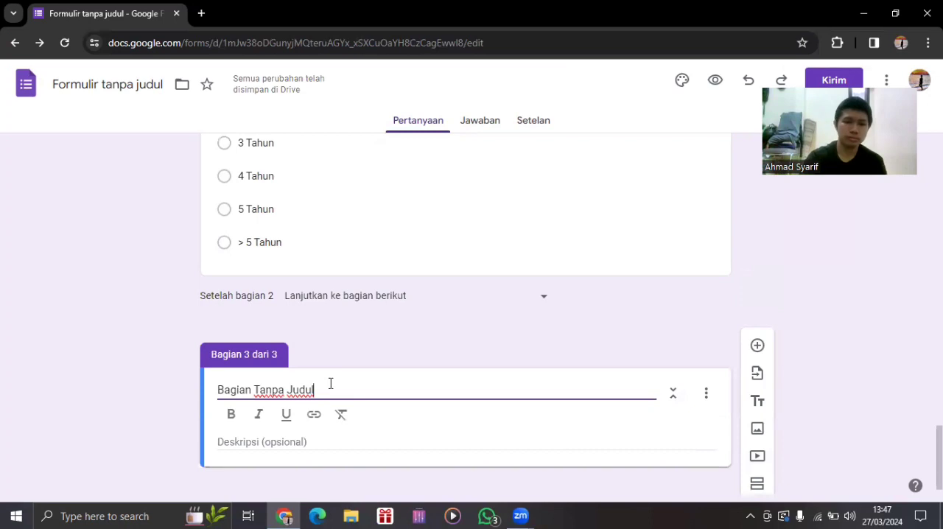
key(BackSpace)
key(BackSpace)
key(BackSpace)
key(BackSpace)
key(BackSpace)
key(BackSpace)
key(BackSpace)
key(BackSpace)
key(BackSpace)
key(BackSpace)
key(BackSpace)
key(BackSpace)
key(BackSpace)
key(BackSpace)
key(BackSpace)
key(BackSpace)
key(BackSpace)
key(BackSpace)
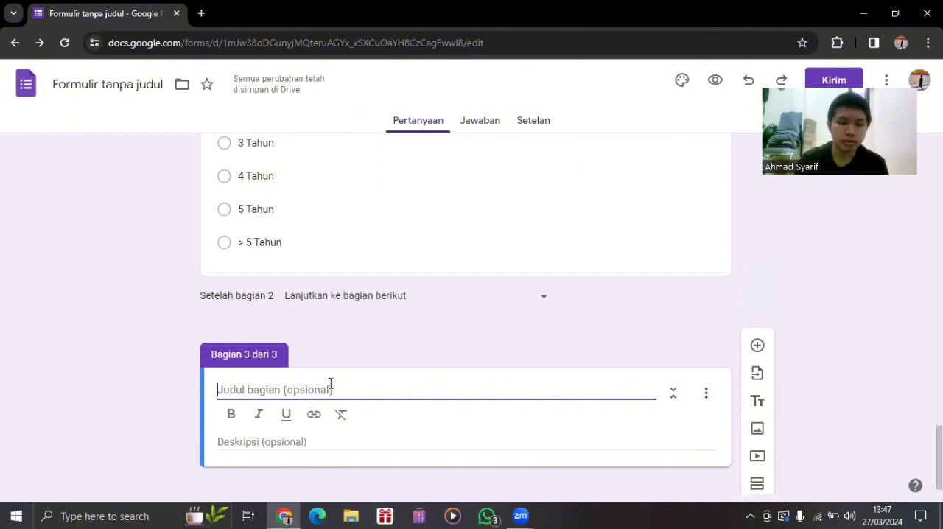
text(Suka)
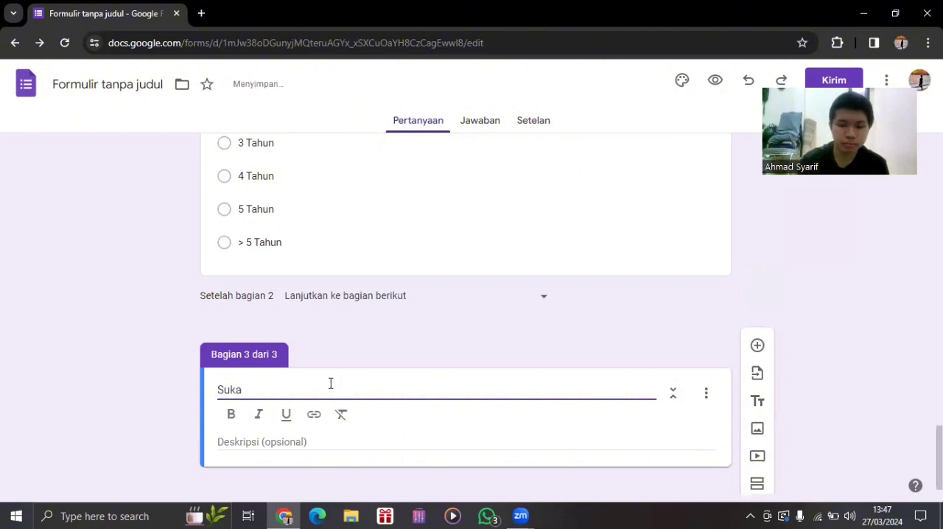
text(/Duka P)
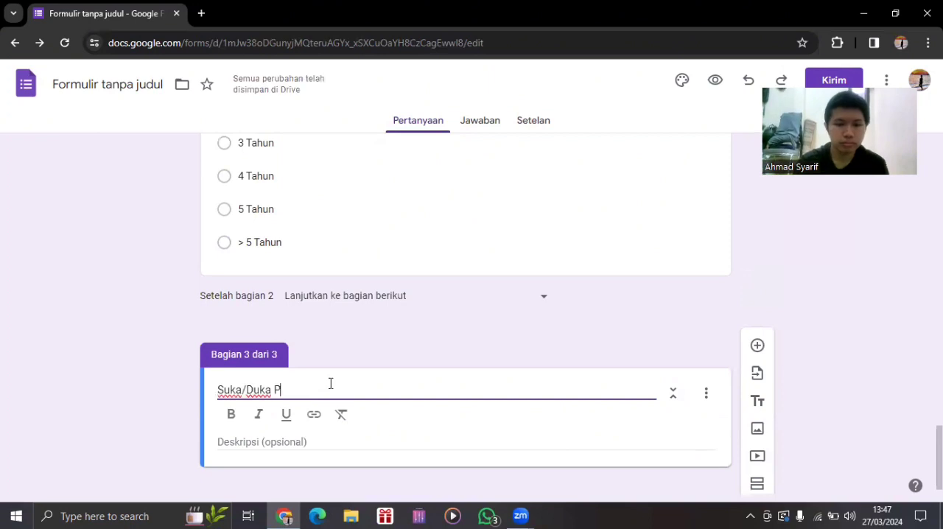
text(erusahaan)
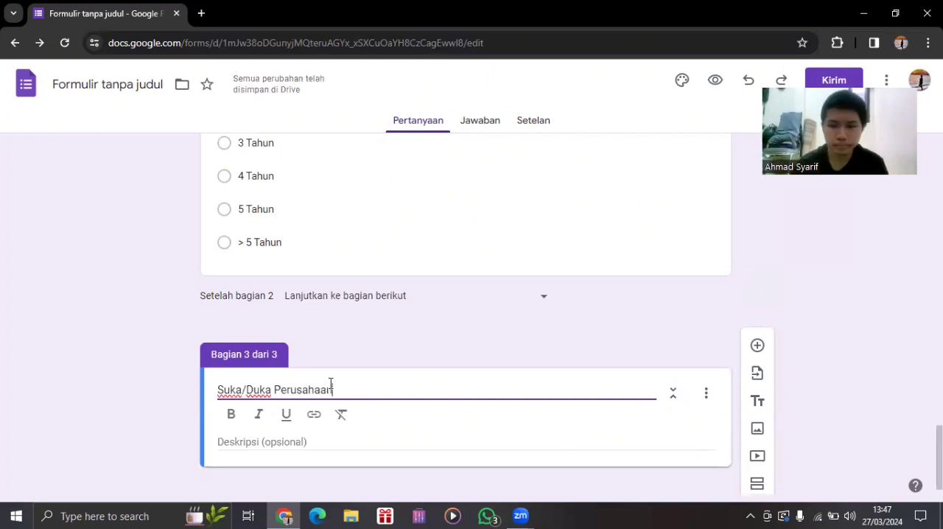
Add a question titled "Apa yang anda sukai dari perusahaan Indofood?" to the "Suka/Duka Perusahaan" section.
drag(939, 454, 939, 461)
click(756, 344)
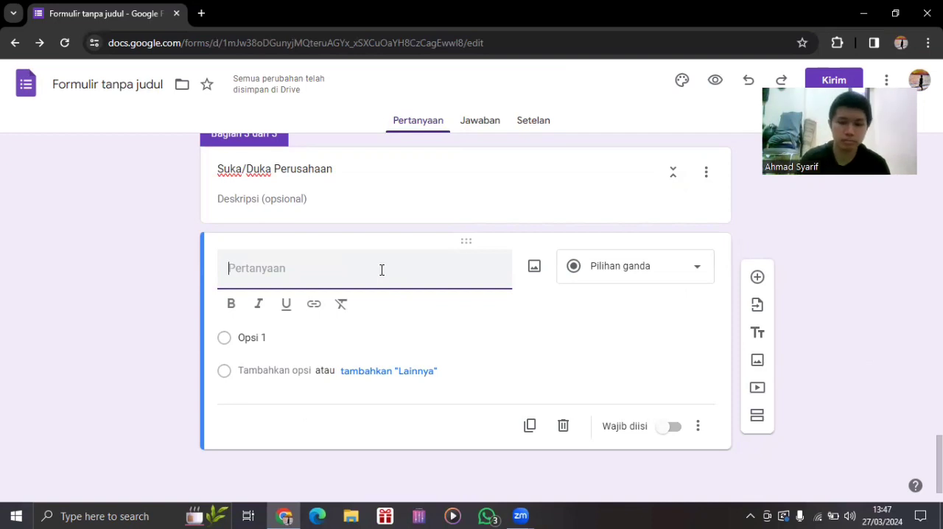
text(Apa y)
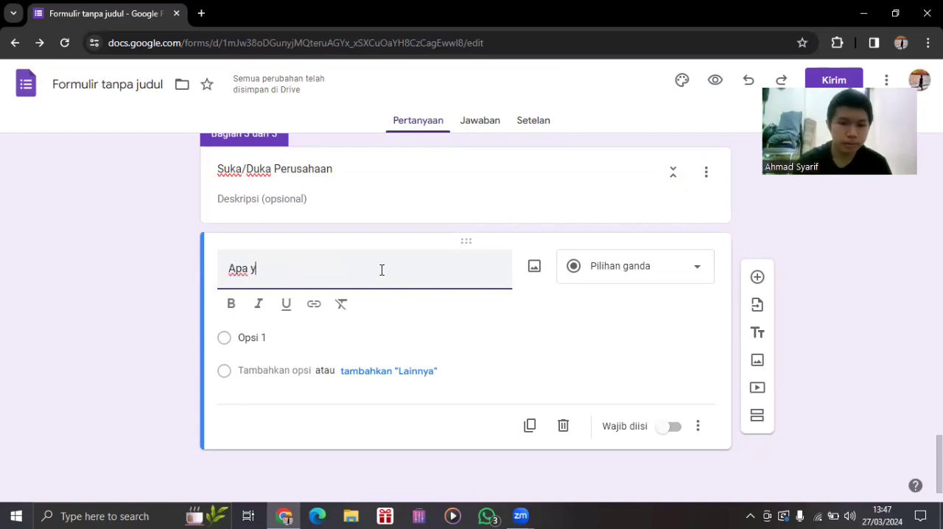
text(ang anda sukai)
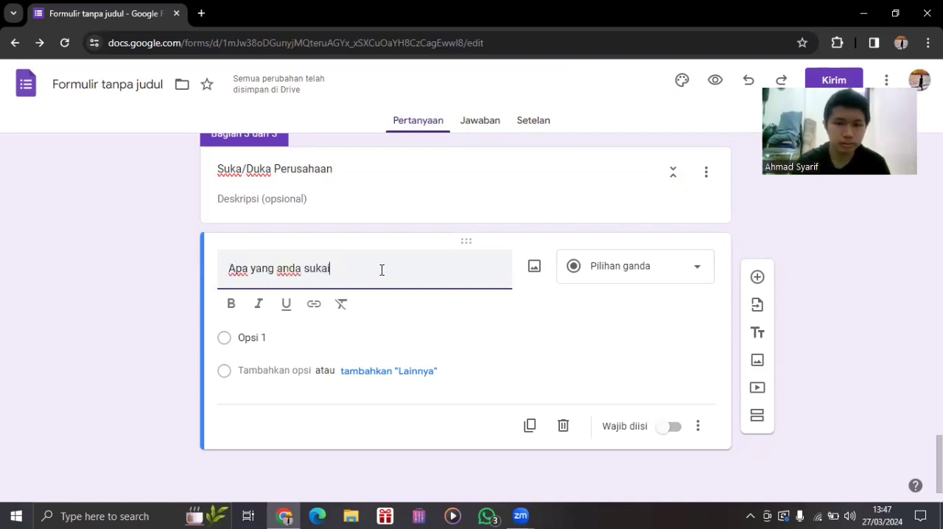
text( dari perusahaa)
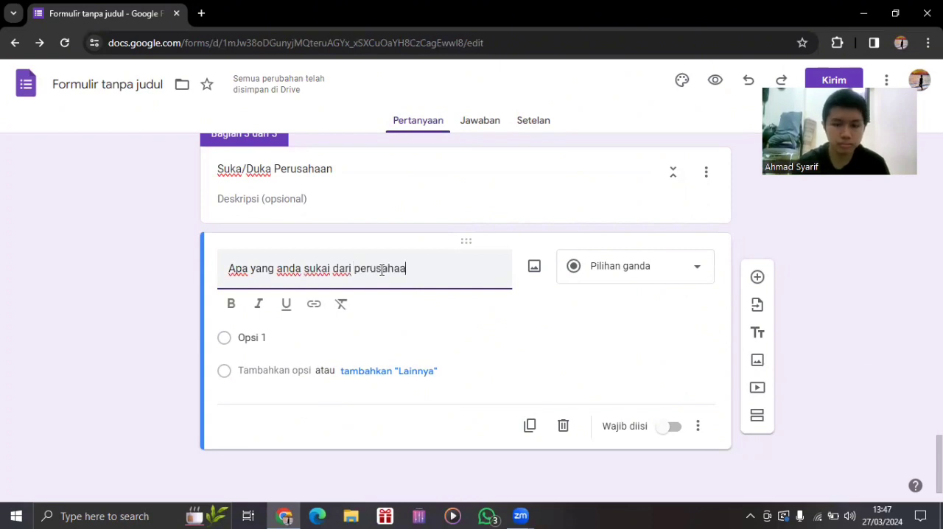
text(n )
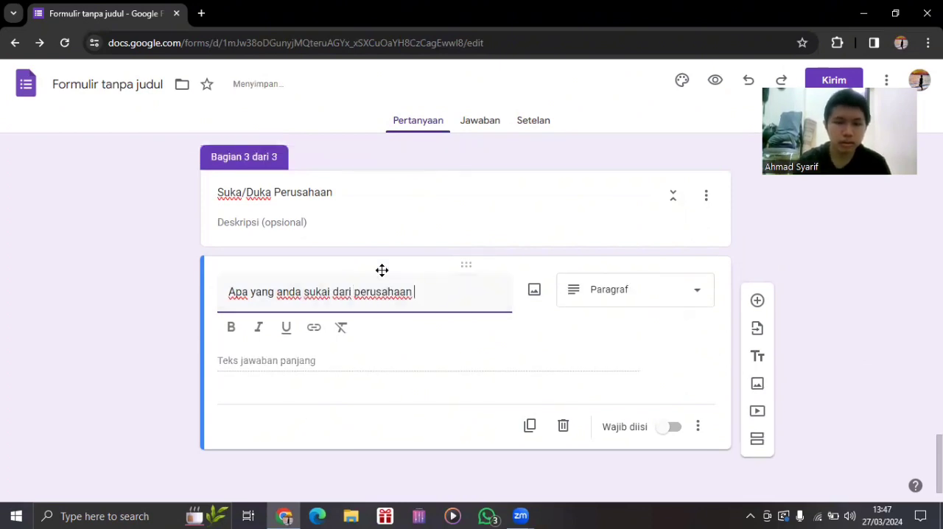
text(Ino)
text(of)
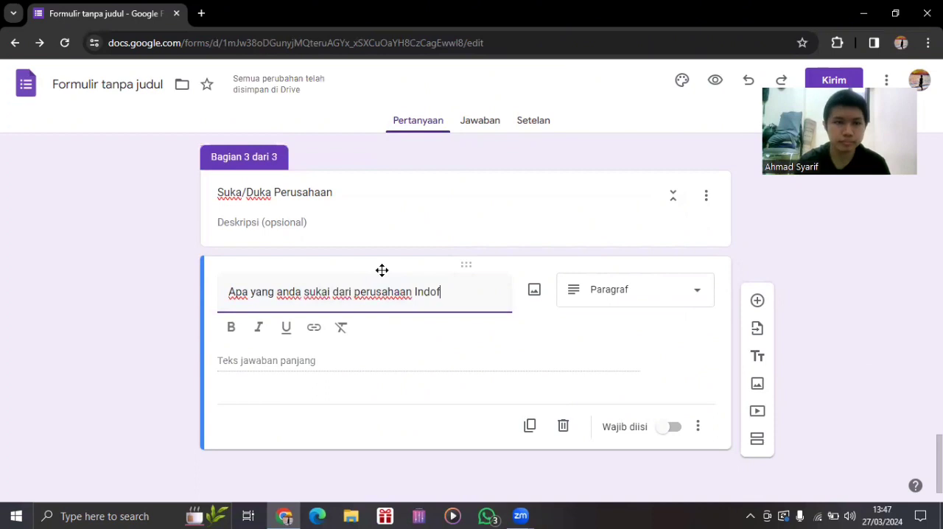
text(oos)
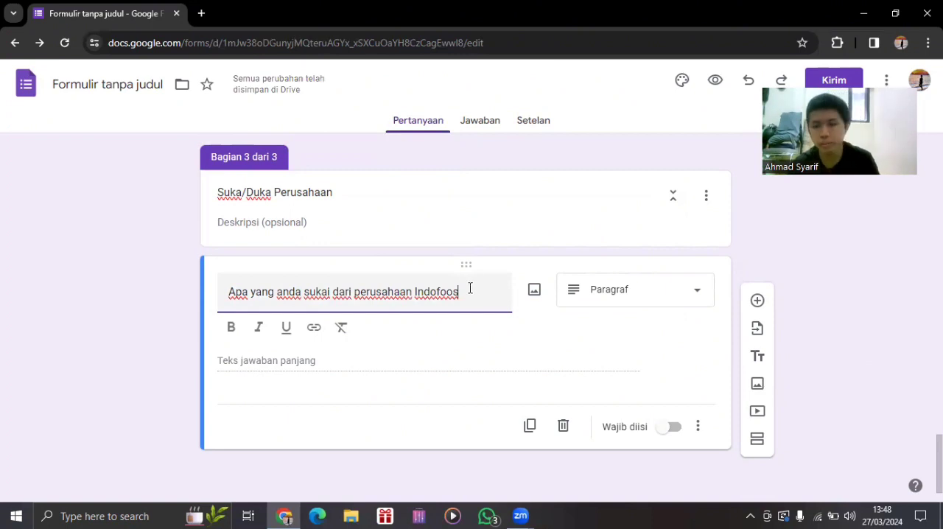
key(BackSpace)
text(d)
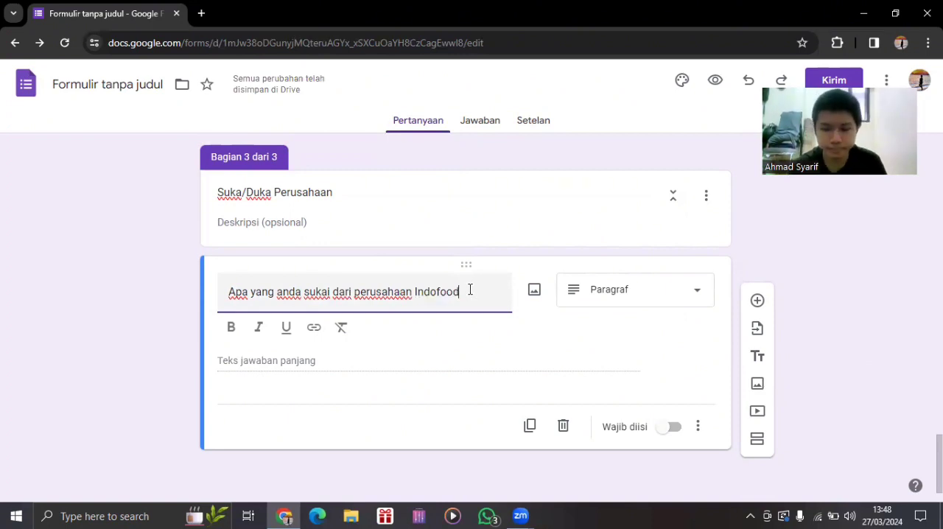
text(?)
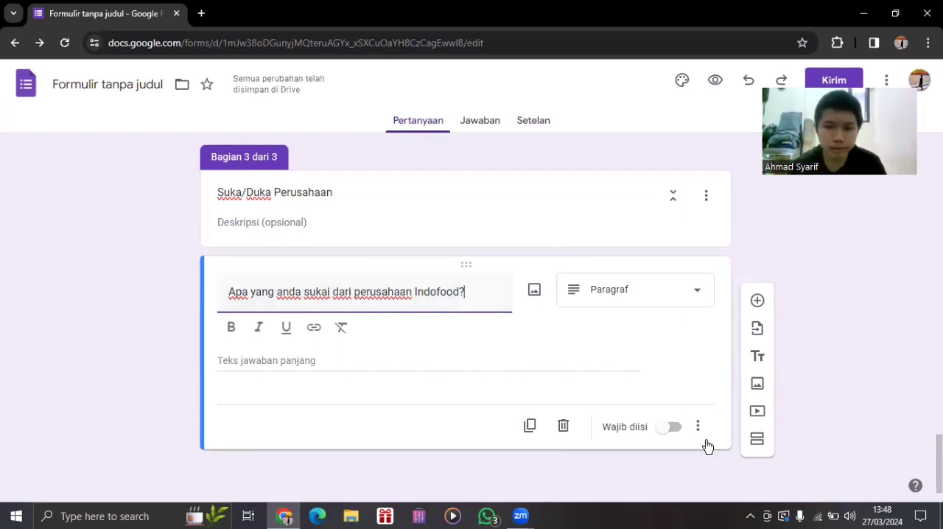
Keep the Paragraf answer type for the "Apa yang anda sukai" question and make it required.
click(653, 292)
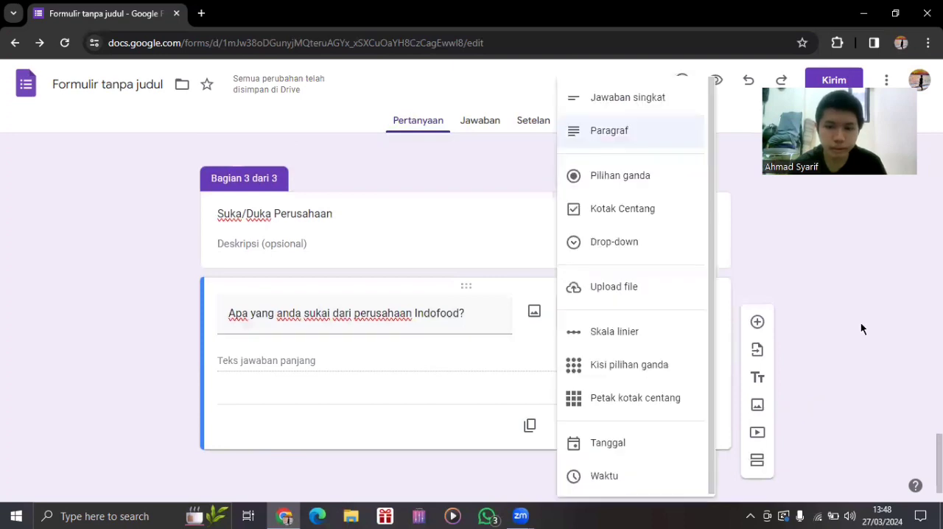
click(737, 452)
click(668, 430)
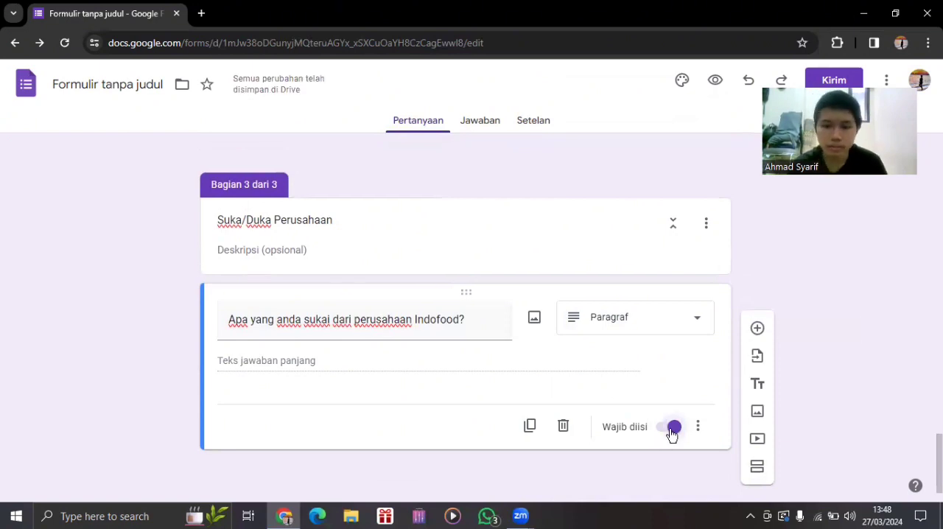
click(672, 427)
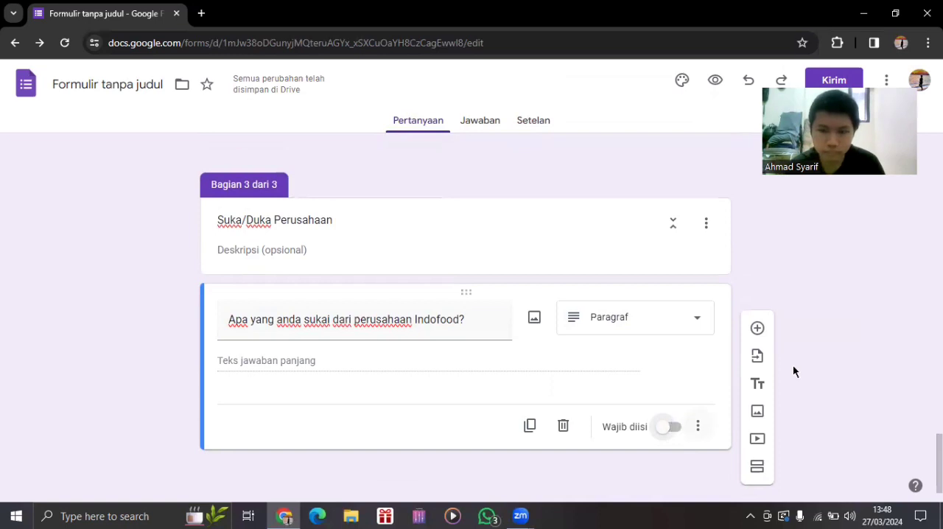
Add a question titled "Mengapa bertahan di perusahaan Indofood?" below the "Apa yang anda sukai" question and make it required.
click(759, 330)
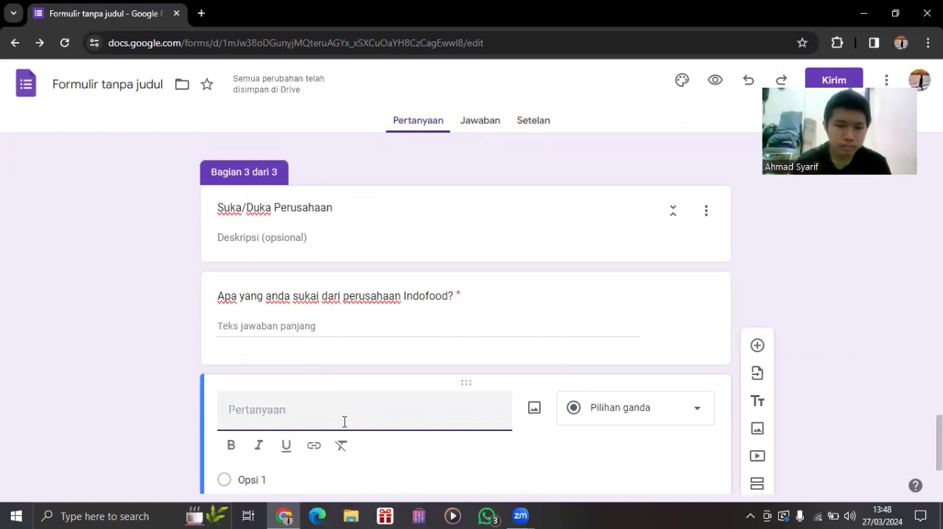
text(Mengao)
key(BackSpace)
text(p)
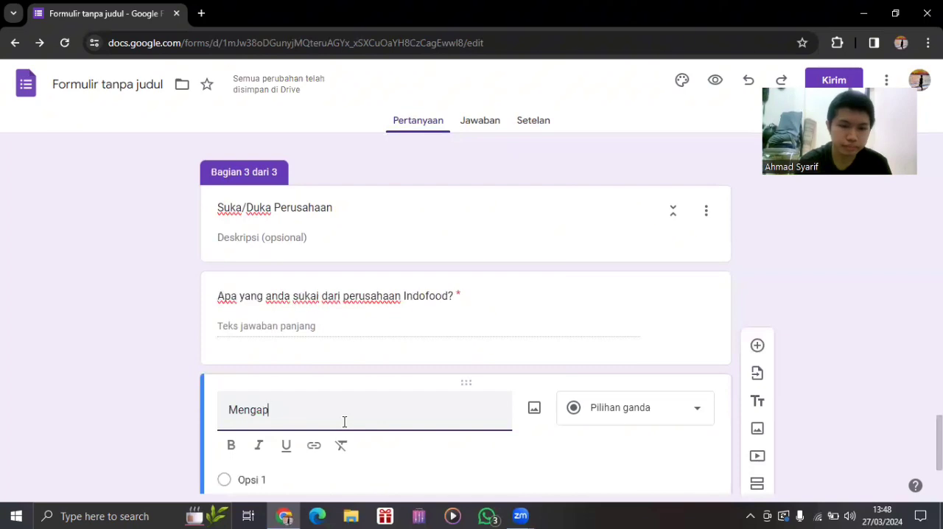
text(a bertah)
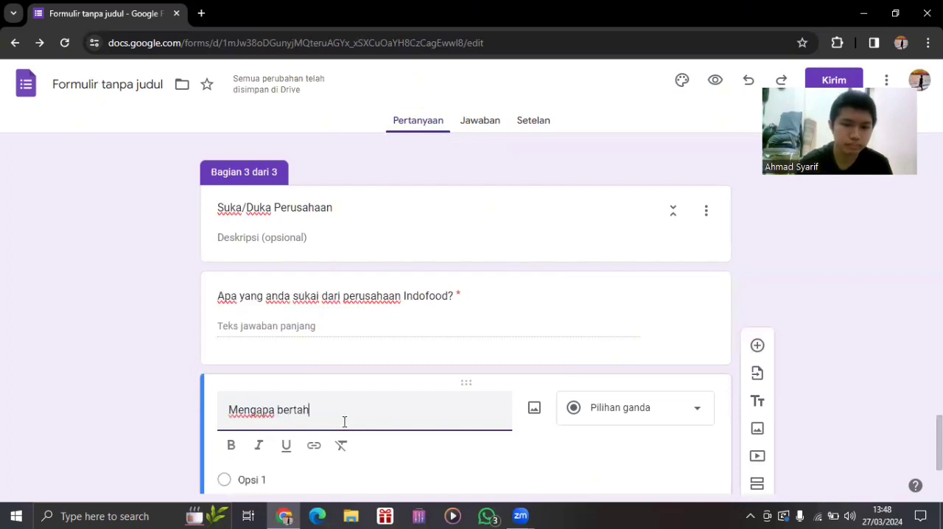
text(an di peru)
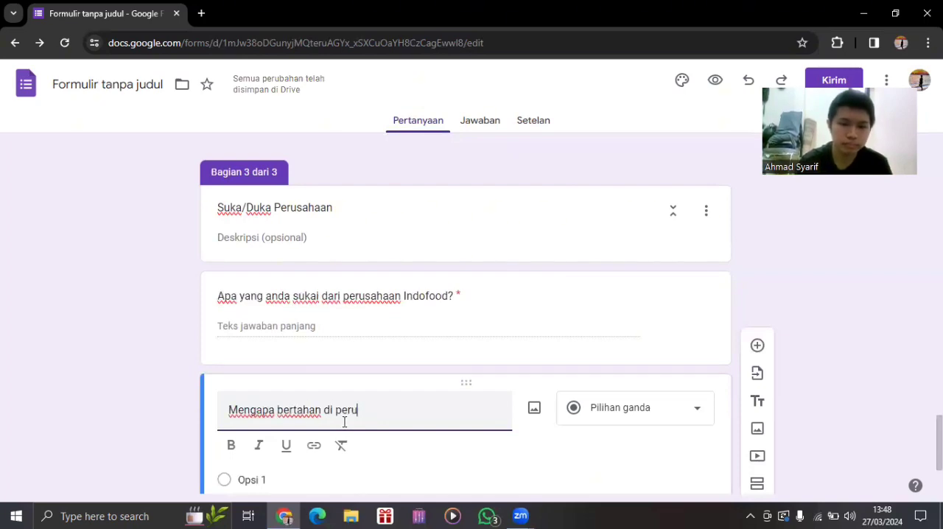
text(sahaan In)
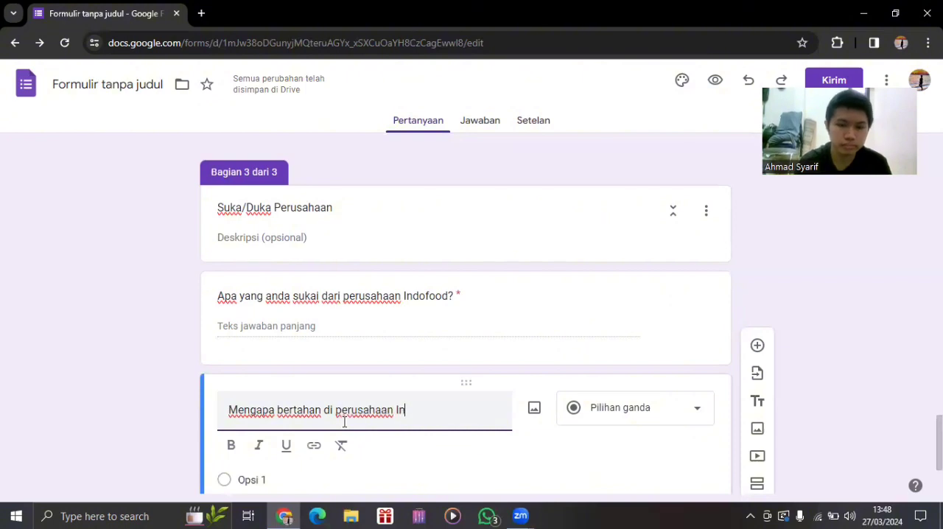
text(dood)
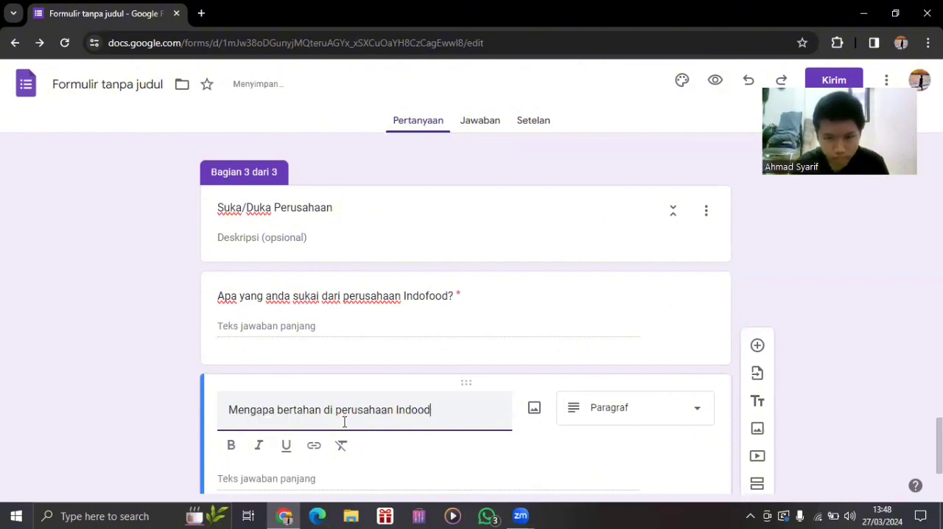
key(BackSpace)
key(BackSpace)
key(BackSpace)
key(BackSpace)
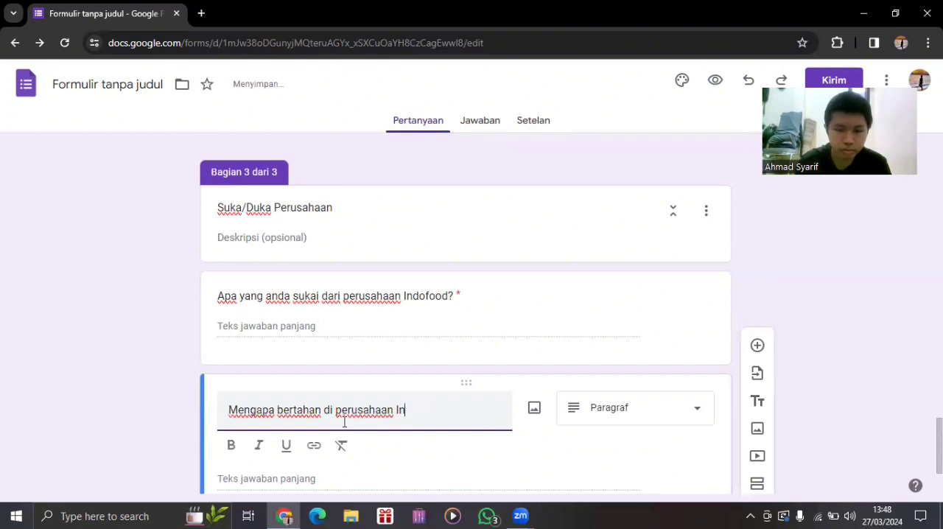
text(do)
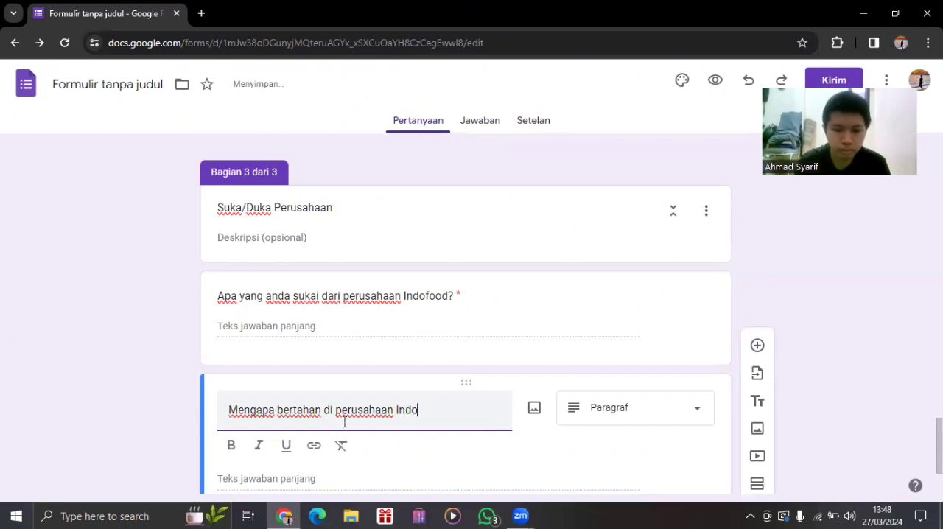
text(food?)
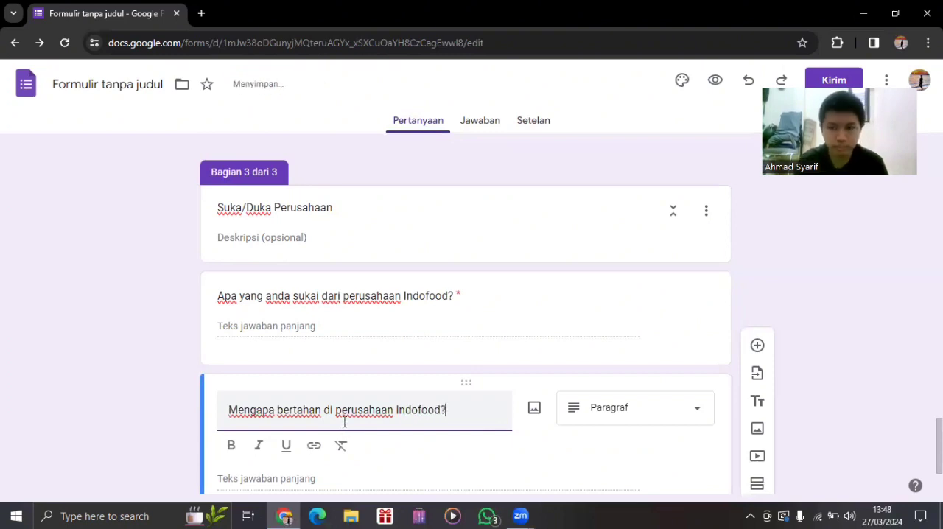
scroll(466, 316, down, 2)
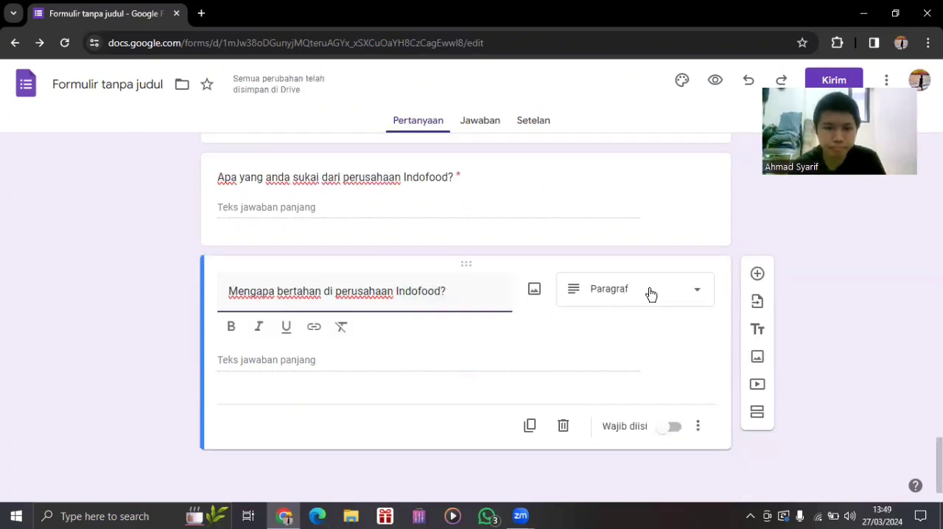
click(674, 430)
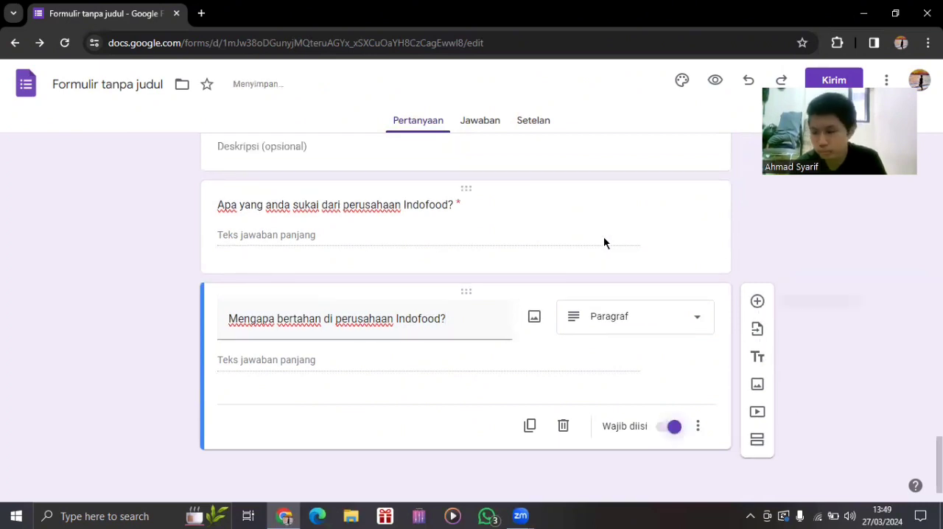
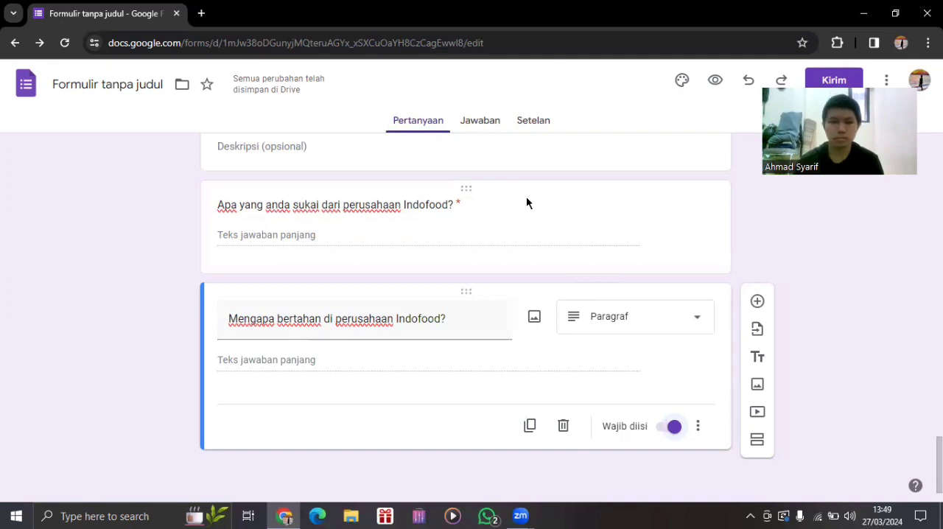
click(756, 303)
scroll(465, 309, up, 4)
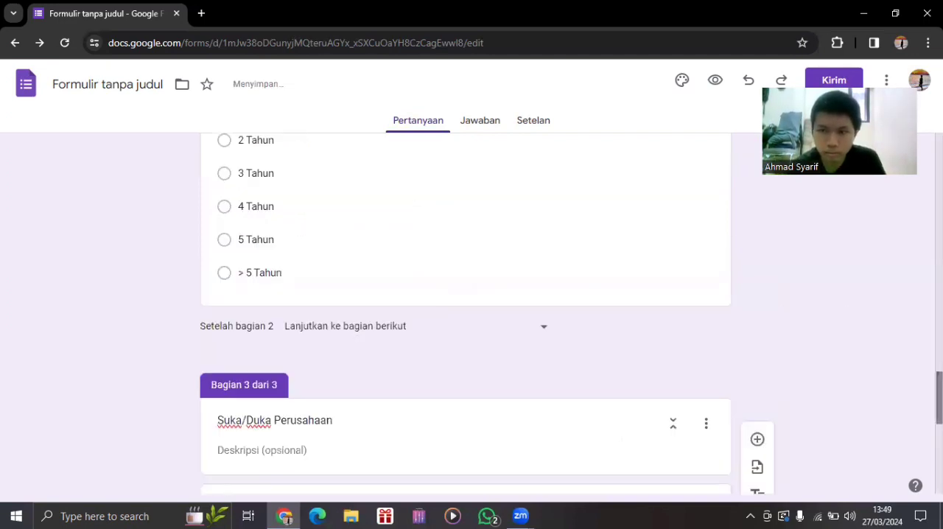
scroll(465, 309, down, 4)
scroll(731, 338, down, 1)
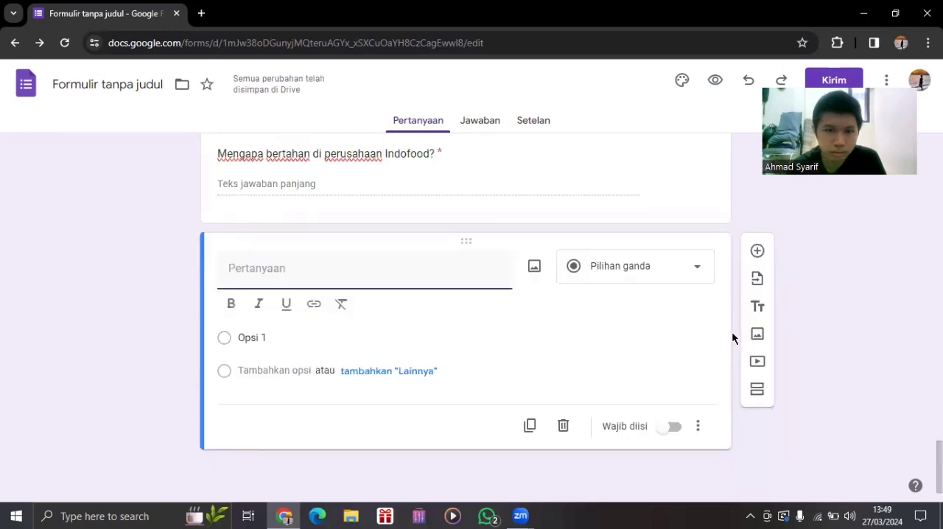
click(699, 435)
click(582, 438)
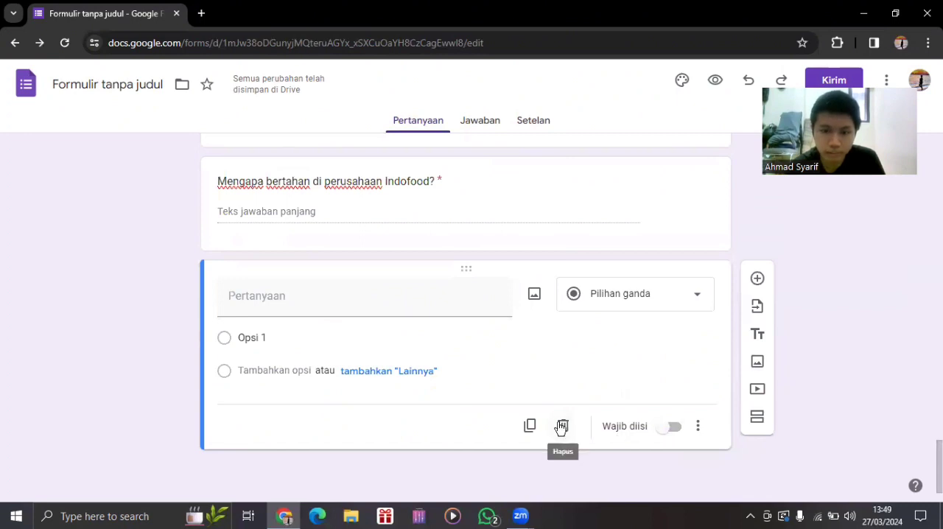
click(563, 425)
Add a new section after the "Mengapa bertahan" question and title it "Alasan Karyawan Memilih Perusahaan".
click(757, 439)
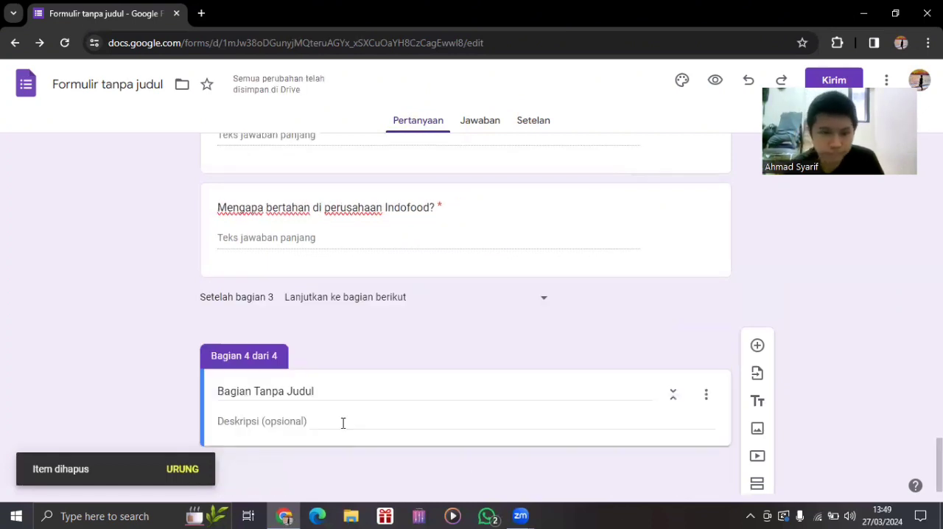
click(331, 392)
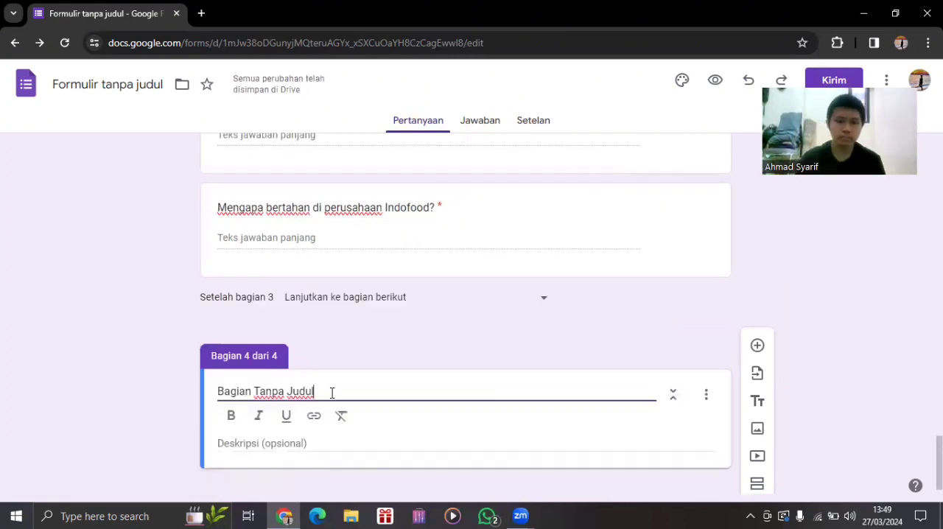
key(BackSpace)
key(BackSpace)
key(BackSpace)
key(BackSpace)
key(BackSpace)
key(BackSpace)
key(BackSpace)
key(BackSpace)
key(BackSpace)
key(BackSpace)
key(BackSpace)
key(BackSpace)
key(BackSpace)
key(BackSpace)
key(BackSpace)
key(BackSpace)
key(BackSpace)
key(BackSpace)
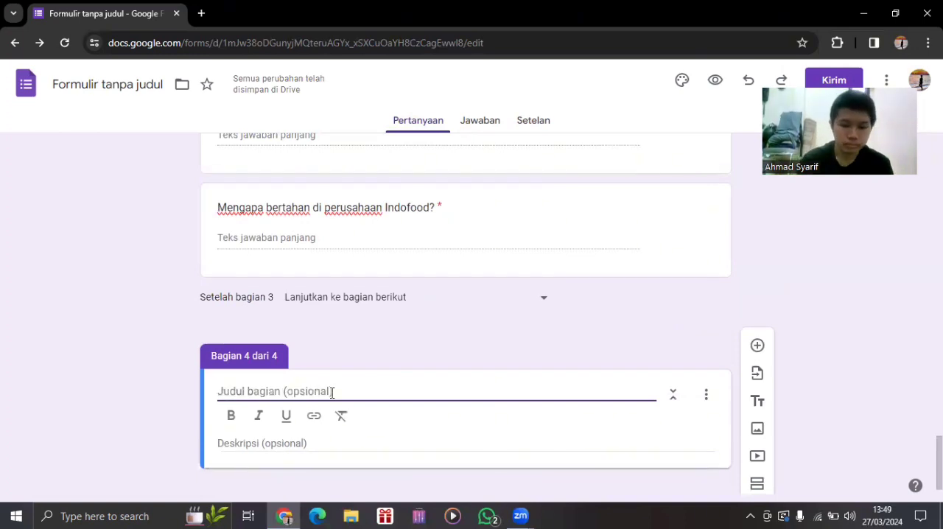
text(Alas)
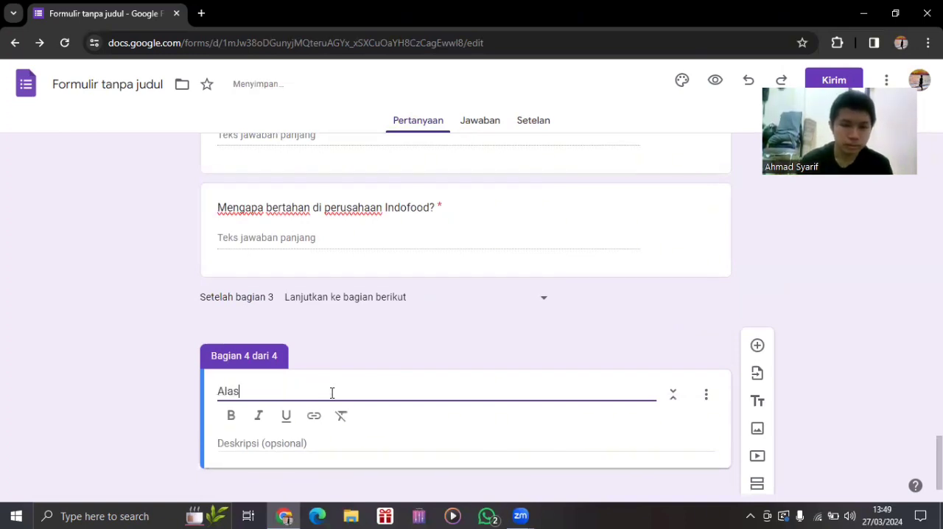
text(an Karyaw)
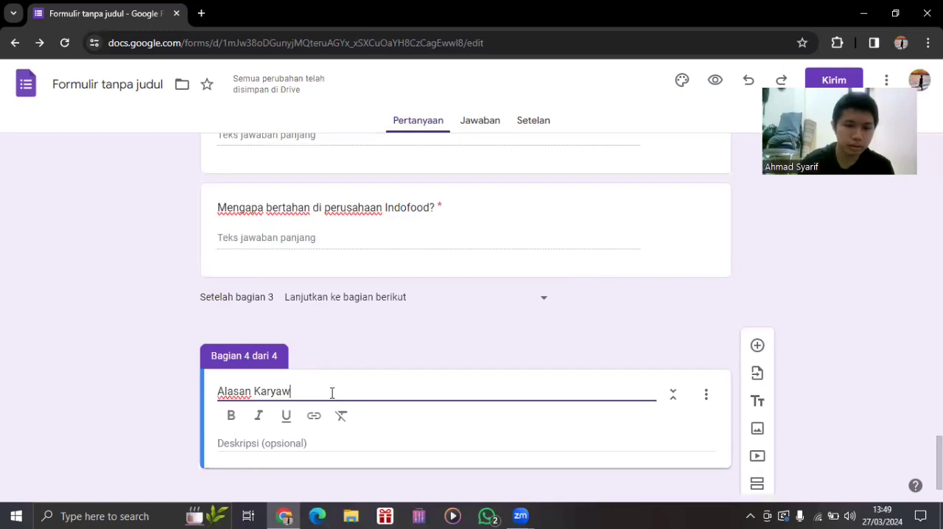
text(an Memili)
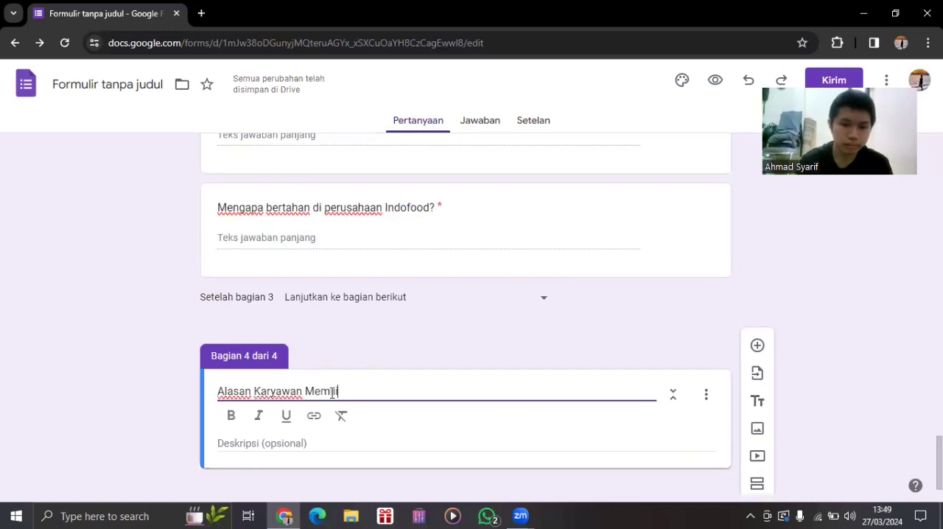
text(h Perusahaan)
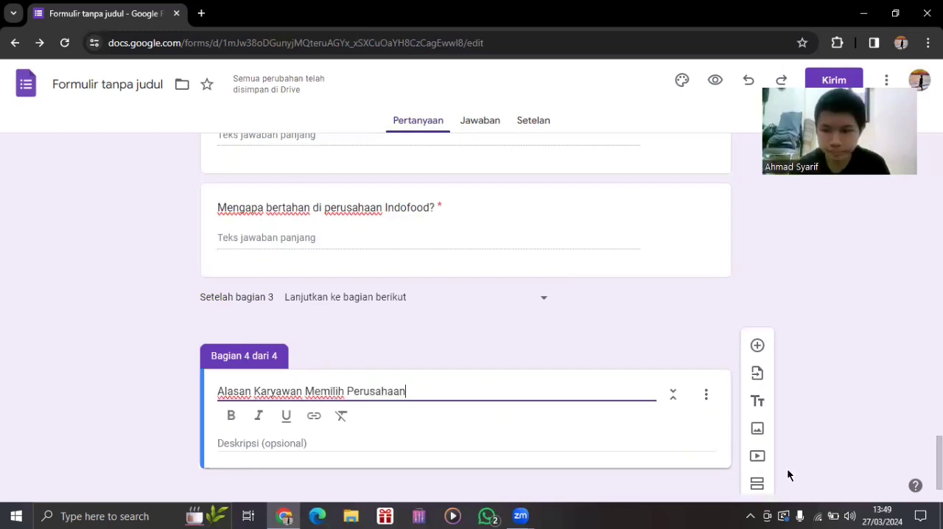
Add a paragraph question titled "Kenapa memilih perusahaan Indofood" to the "Alasan Karyawan Memilih Perusahaan" section and make it required.
click(757, 343)
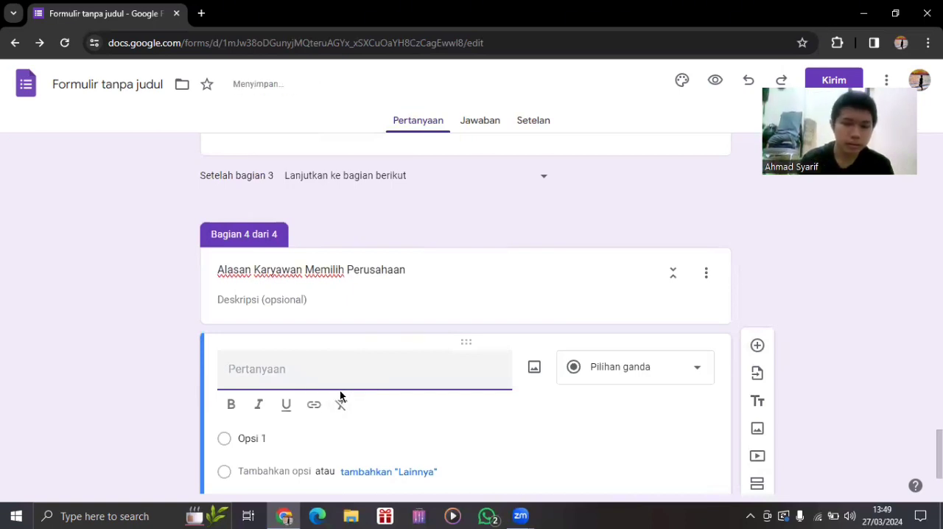
text(Kenaoa)
key(BackSpace)
key(BackSpace)
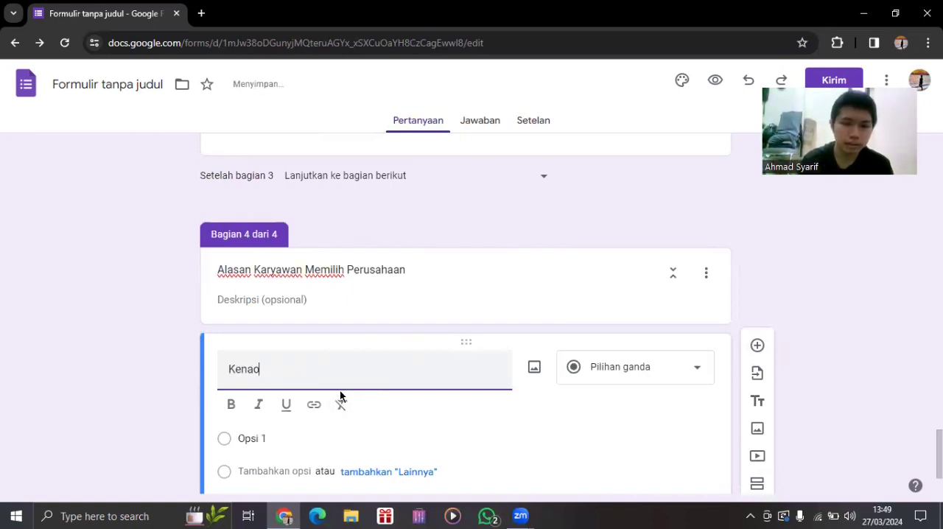
key(BackSpace)
text(pa memil)
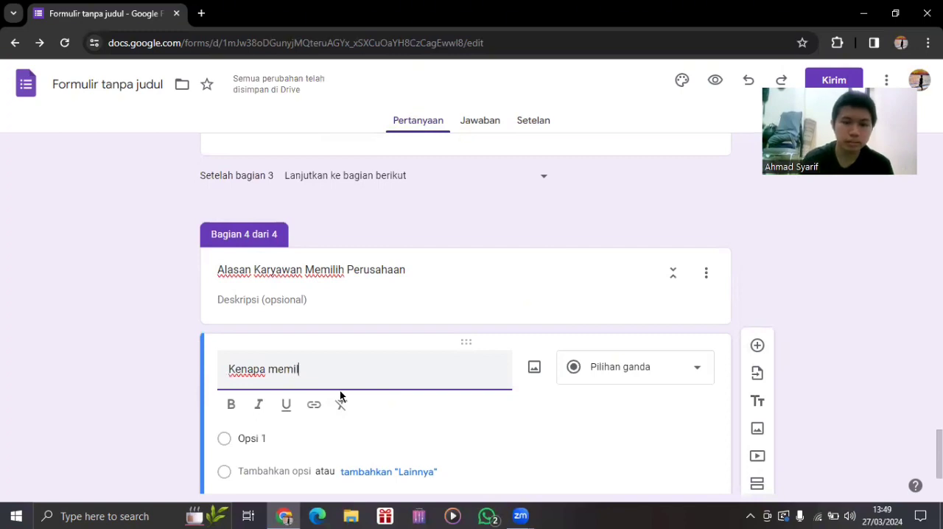
text(ih)
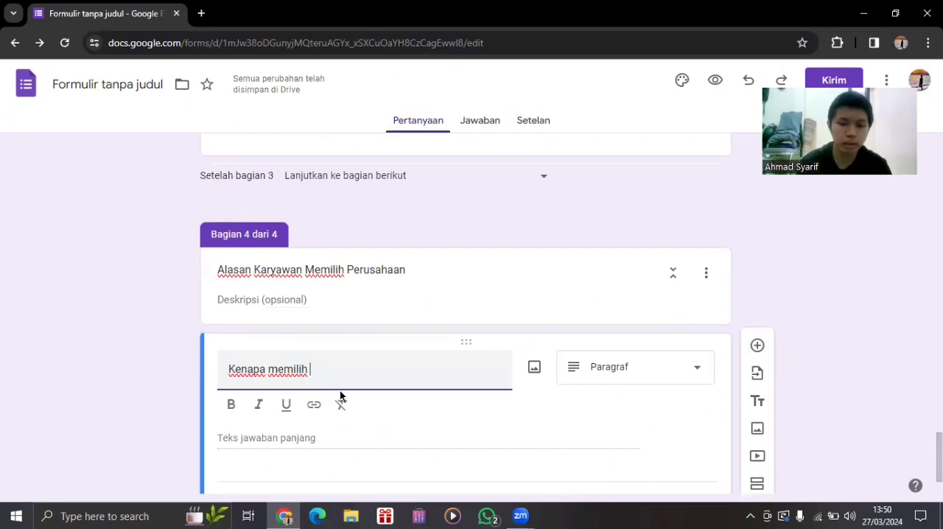
text(perusa)
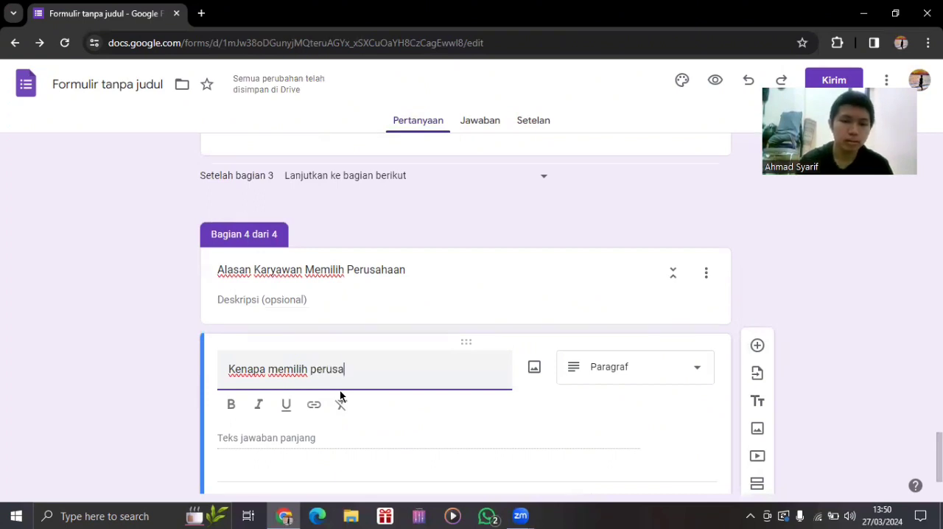
text(haan Indo)
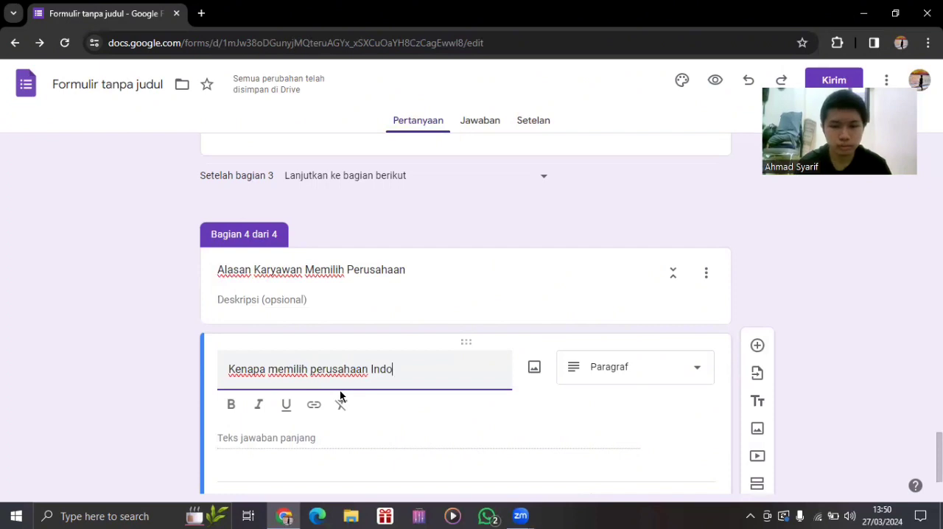
text(food)
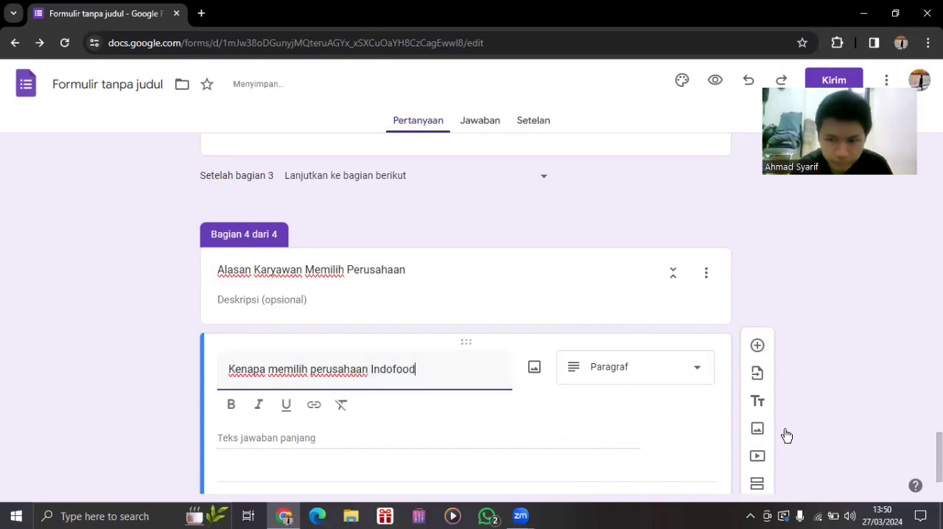
scroll(658, 427, down, 1)
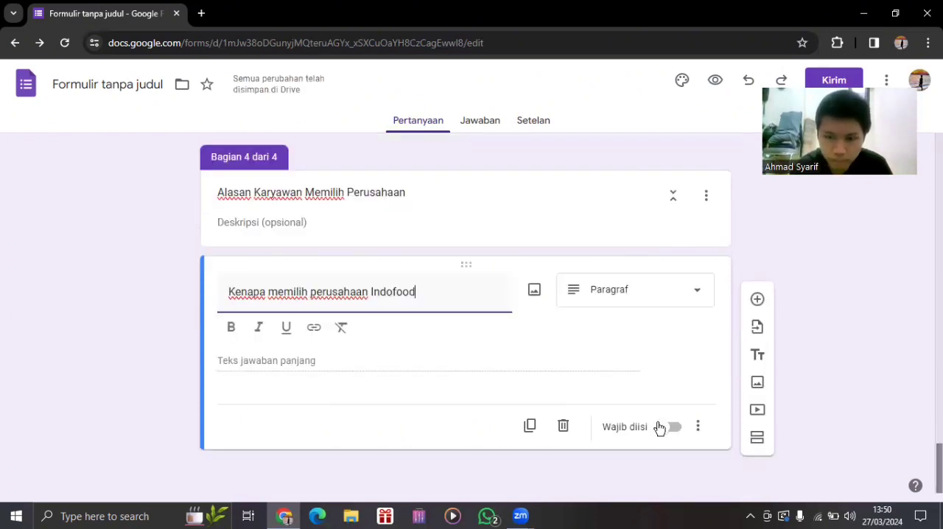
click(666, 428)
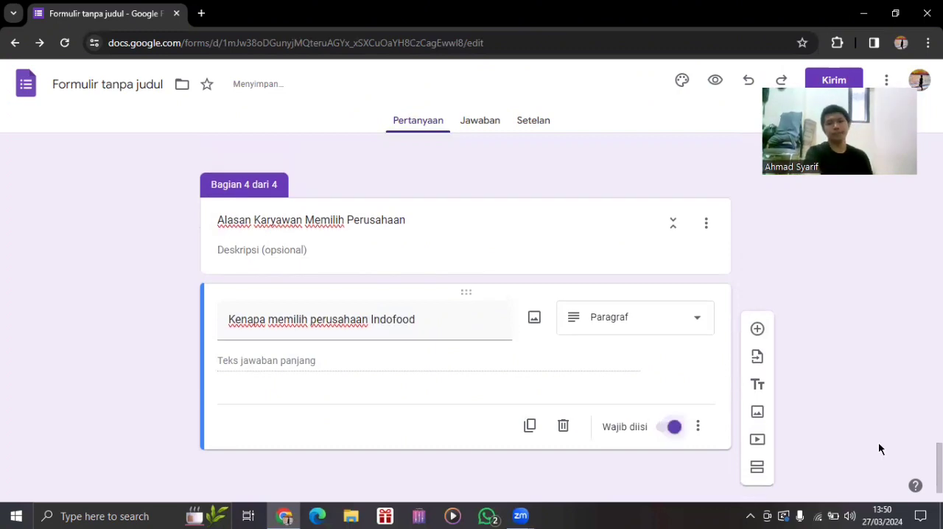
Make the "> 5 Tahun" answer of the "Lama bekerja" question open section 3 (Suka/Duka Perusahaan).
scroll(466, 317, up, 5)
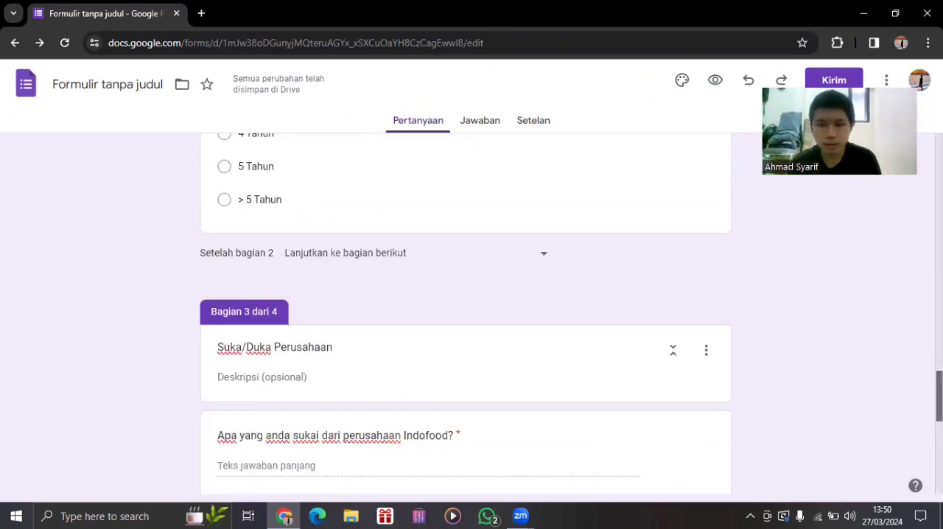
scroll(465, 317, up, 3)
scroll(465, 317, up, 2)
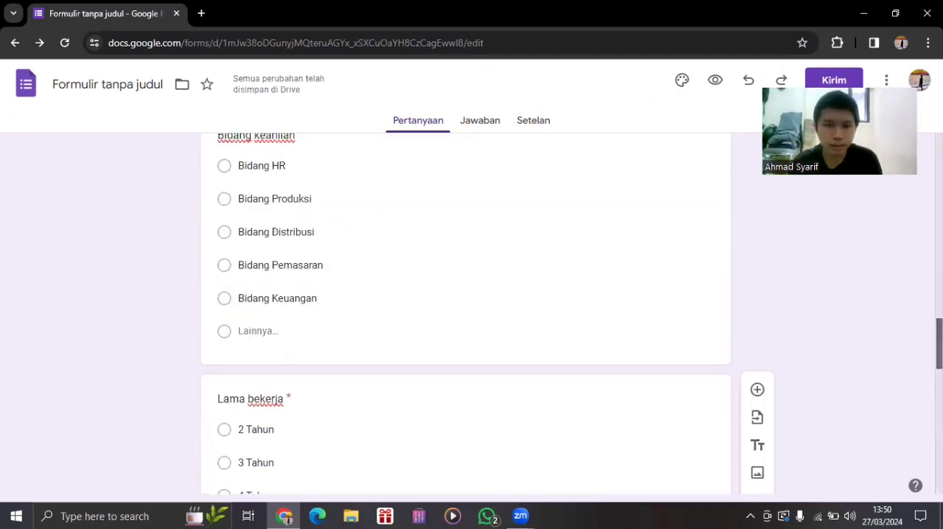
scroll(465, 317, up, 1)
scroll(444, 265, down, 4)
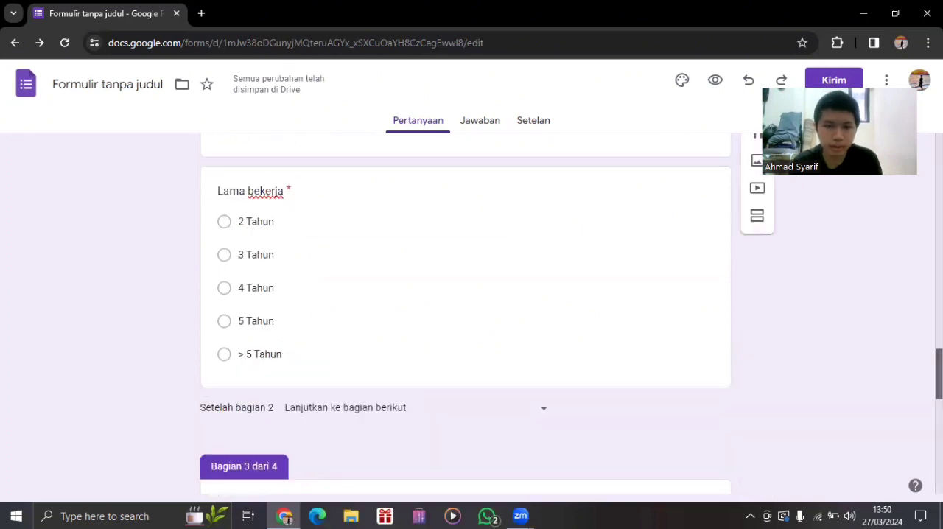
click(507, 344)
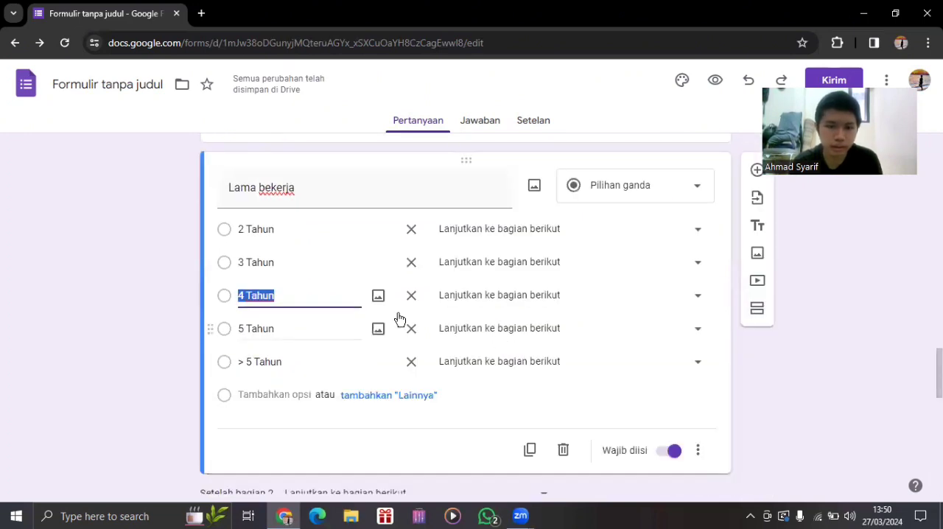
click(509, 366)
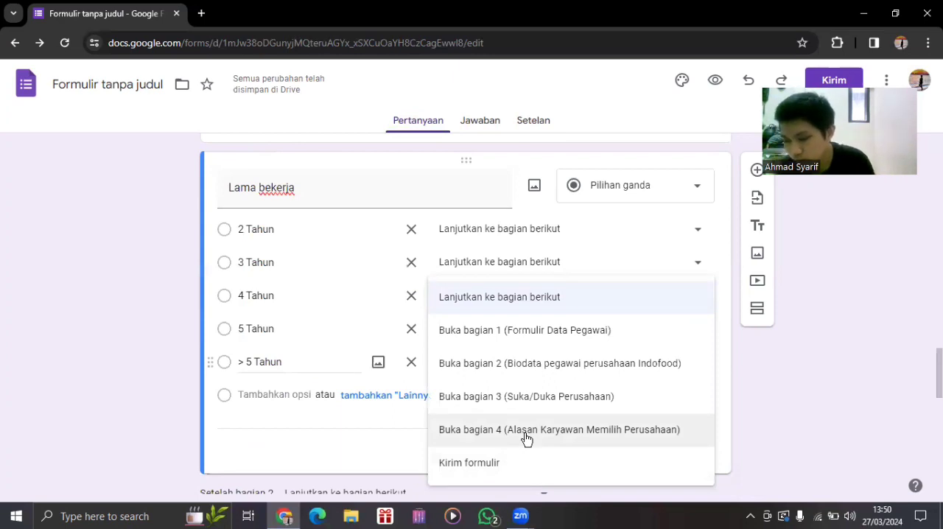
click(524, 398)
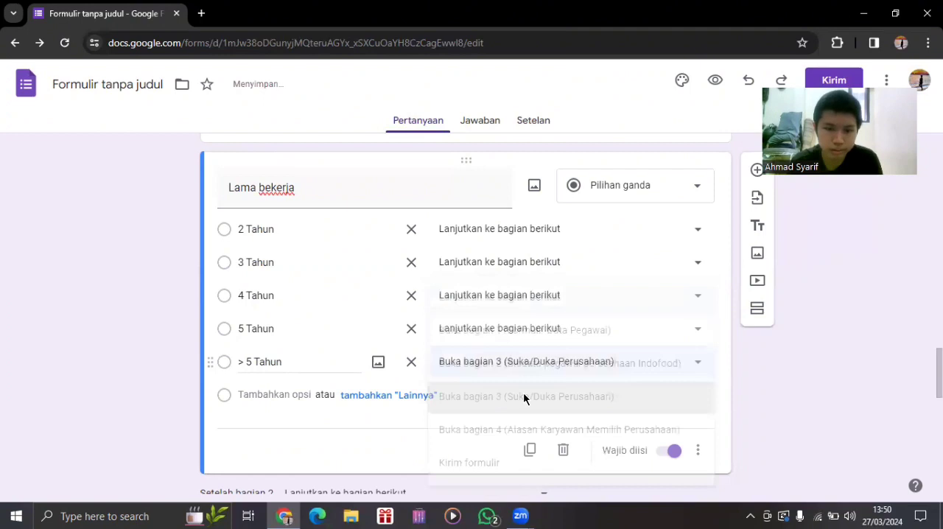
Make the 5, 4, 3 and 2 Tahun answers of "Lama bekerja" open section 4 (Alasan Karyawan Memilih Perusahaan).
click(505, 330)
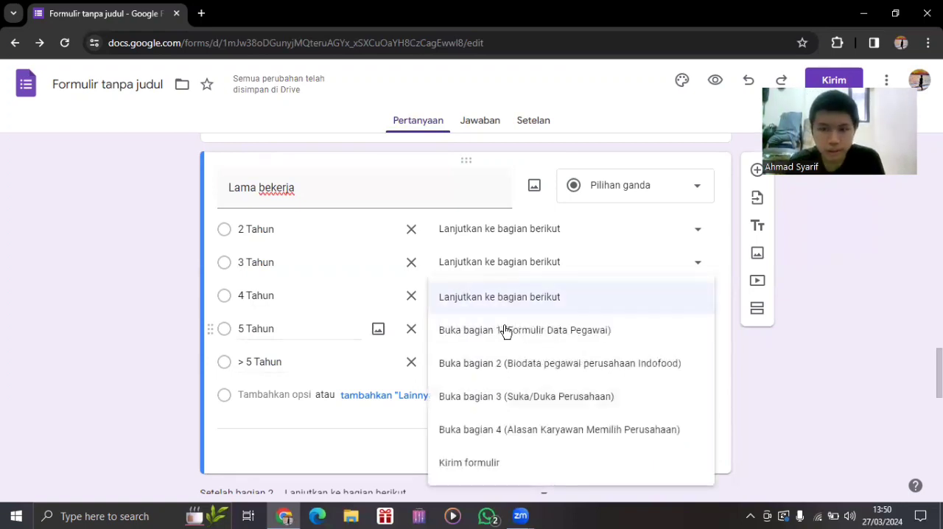
click(543, 434)
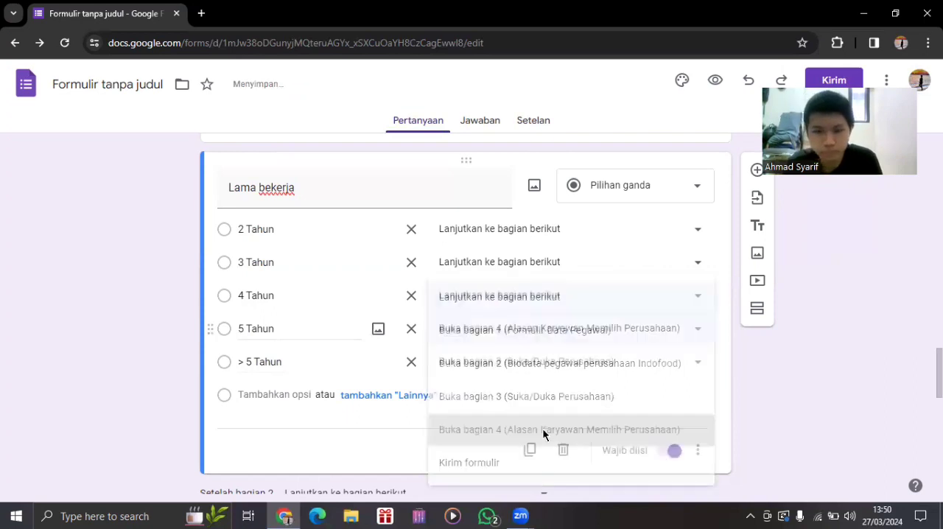
click(546, 299)
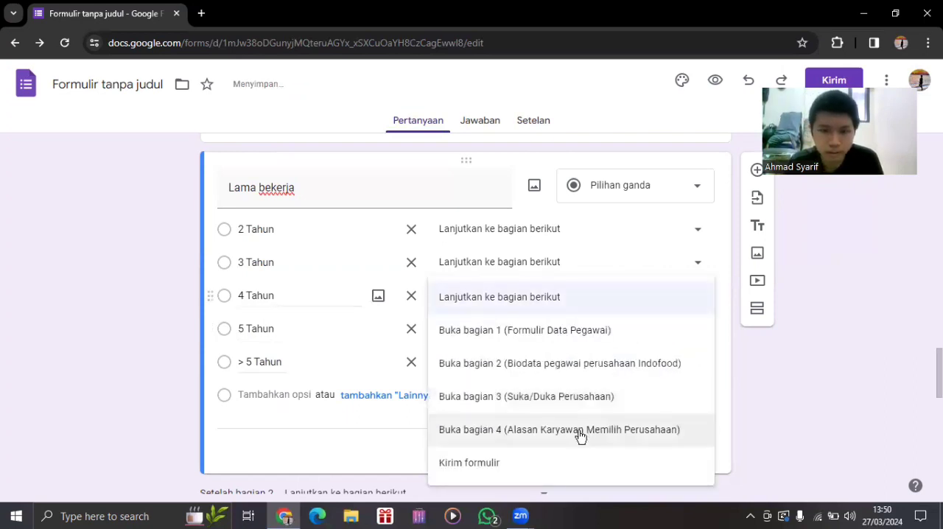
click(579, 431)
click(557, 265)
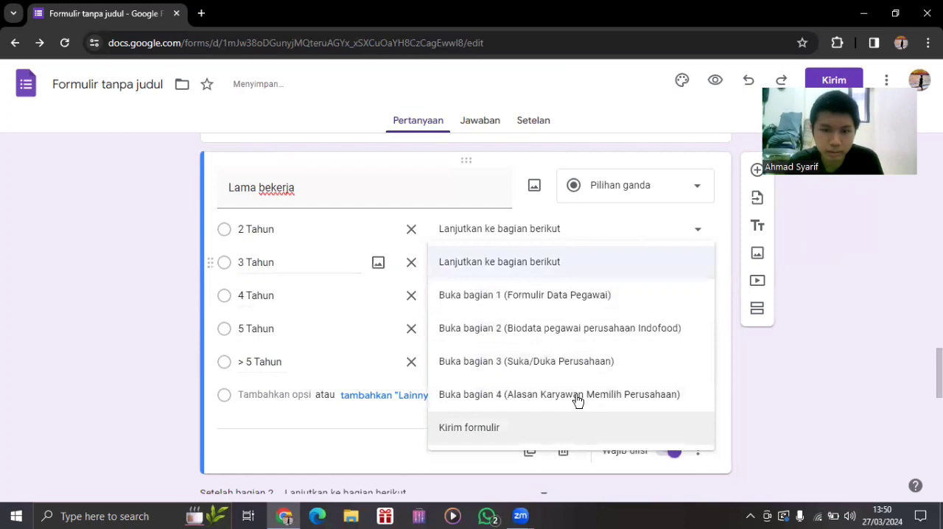
click(575, 396)
click(698, 451)
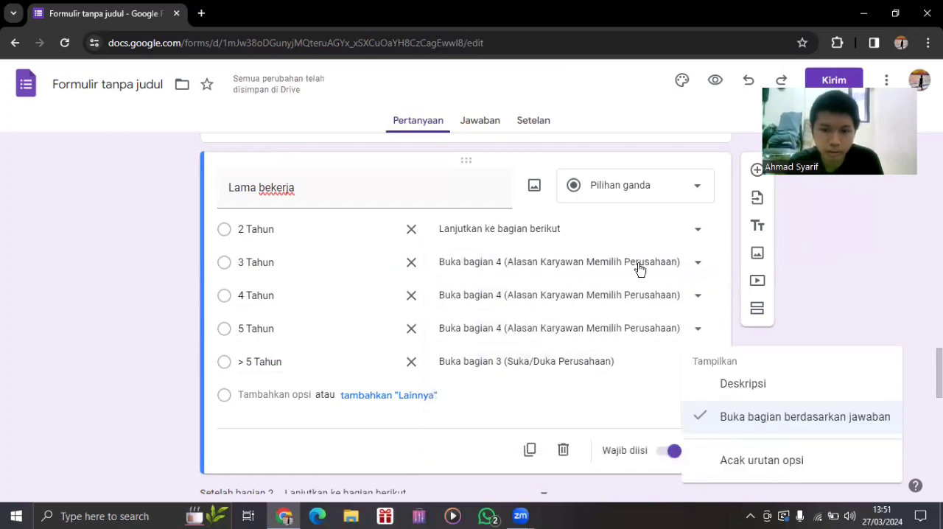
click(587, 244)
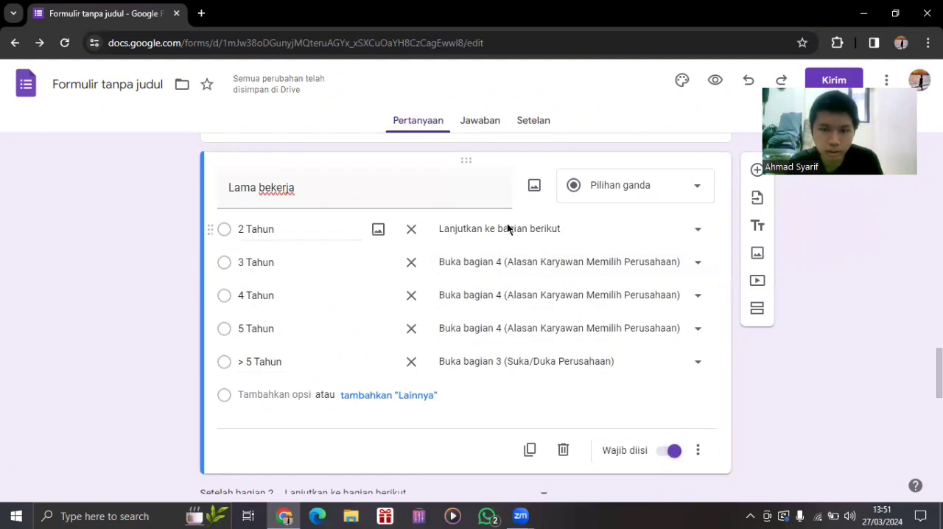
click(589, 361)
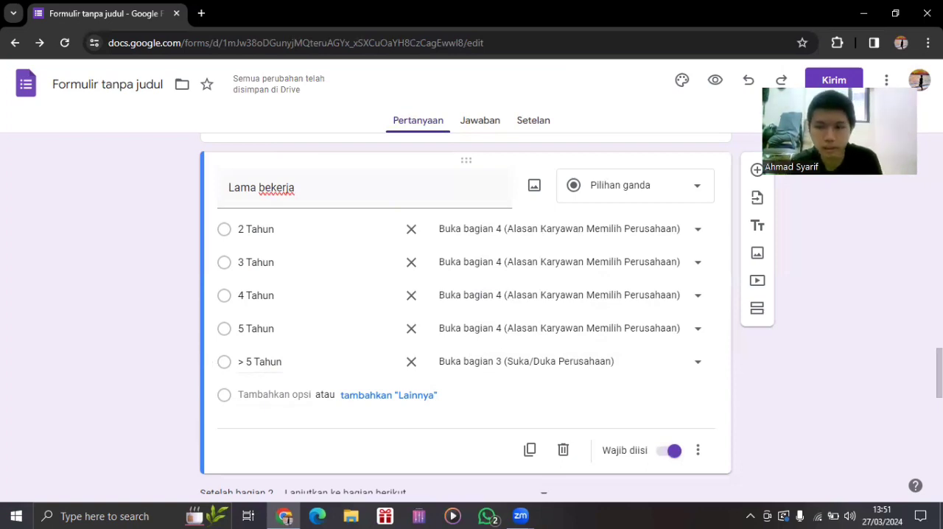
Review the "Lama bekerja" answer branching against the questions in the "Suka/Duka Perusahaan" and "Alasan Karyawan Memilih Perusahaan" sections.
scroll(341, 316, down, 1)
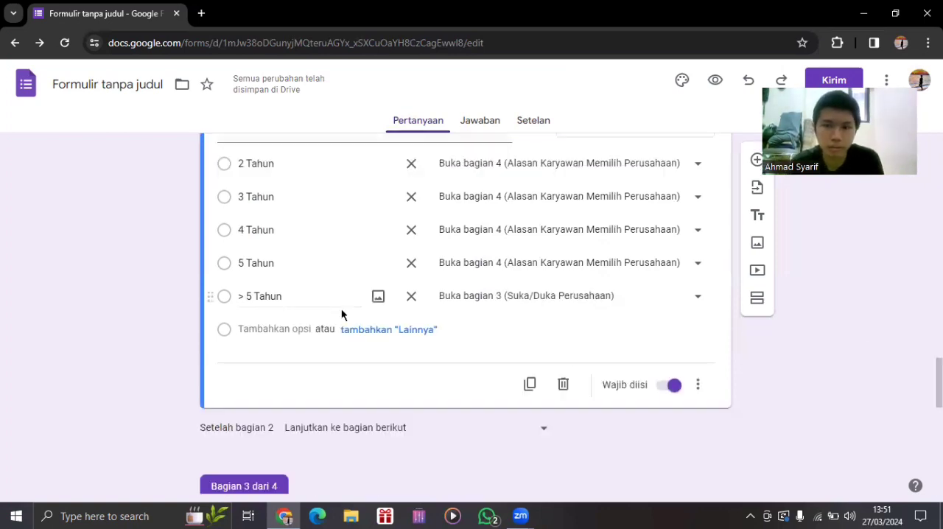
scroll(305, 216, down, 2)
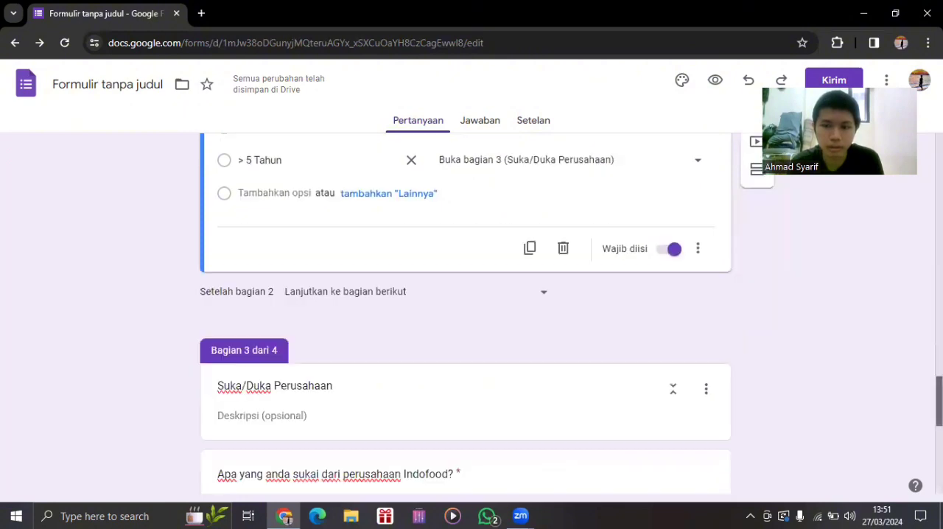
scroll(324, 235, down, 3)
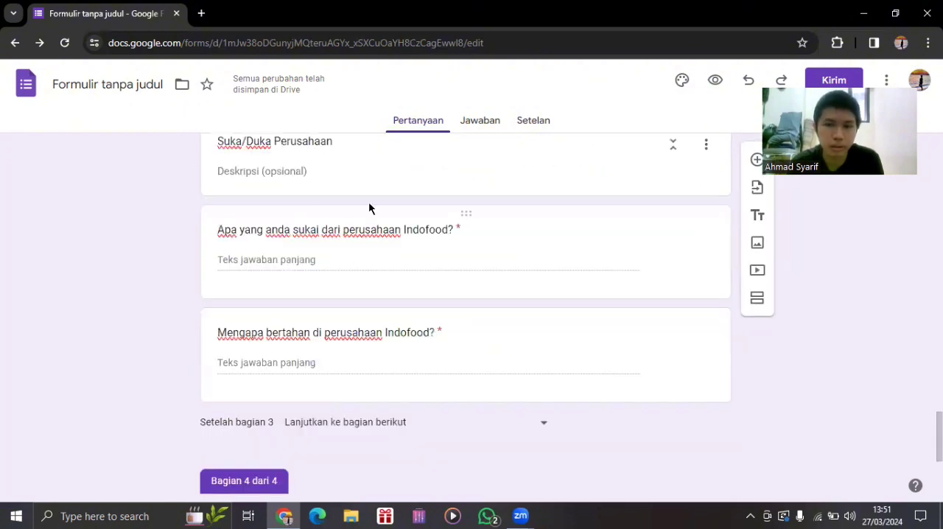
scroll(464, 309, down, 3)
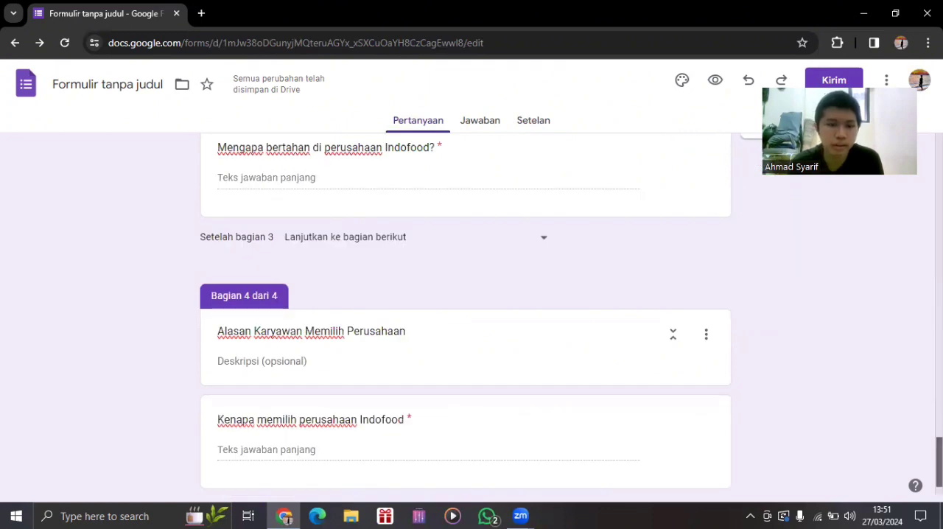
scroll(405, 314, down, 1)
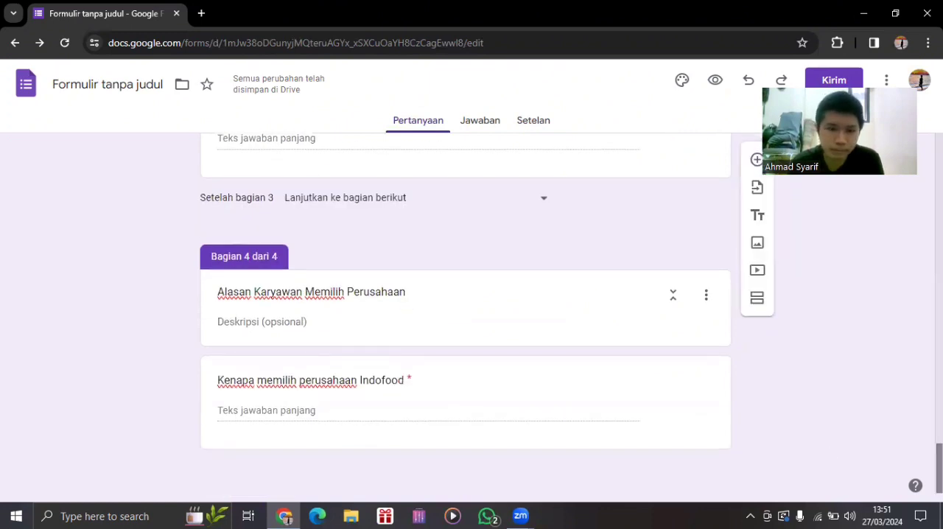
drag(939, 468, 939, 373)
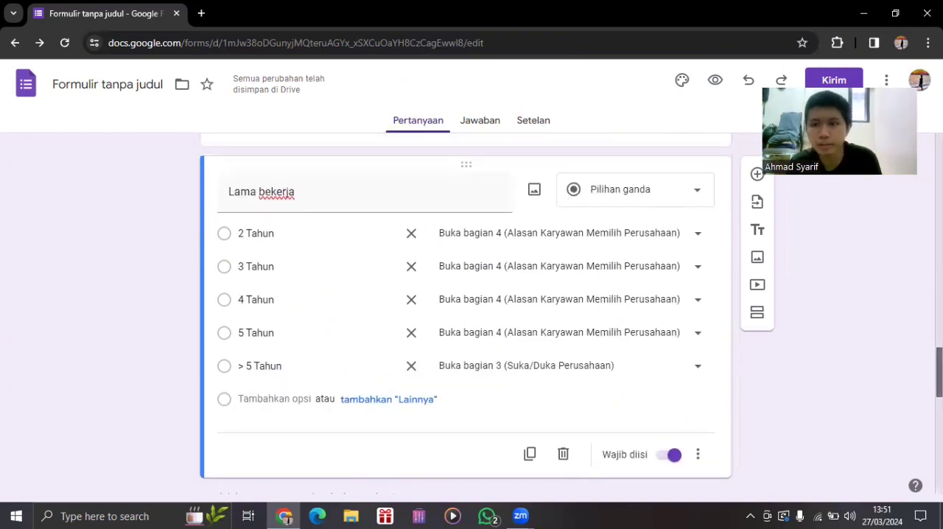
scroll(466, 309, down, 2)
scroll(466, 309, up, 2)
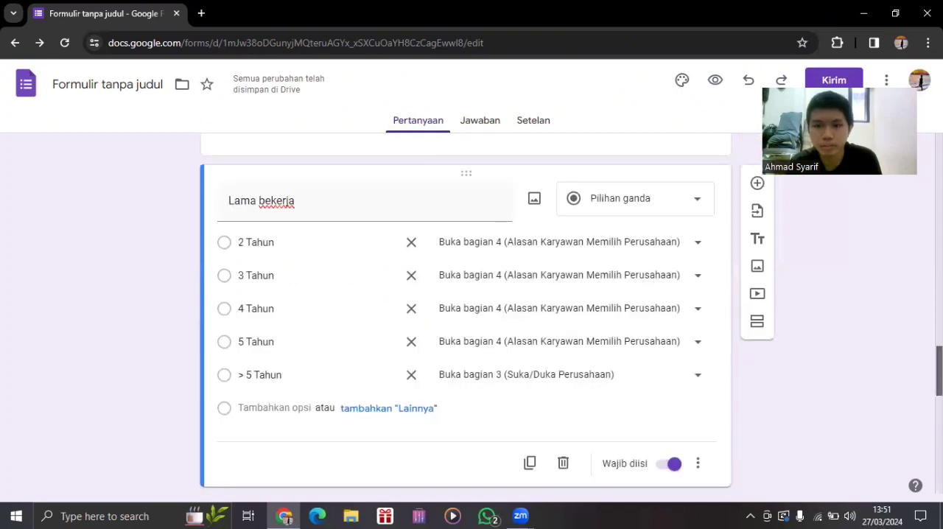
scroll(466, 310, down, 2)
scroll(465, 310, down, 4)
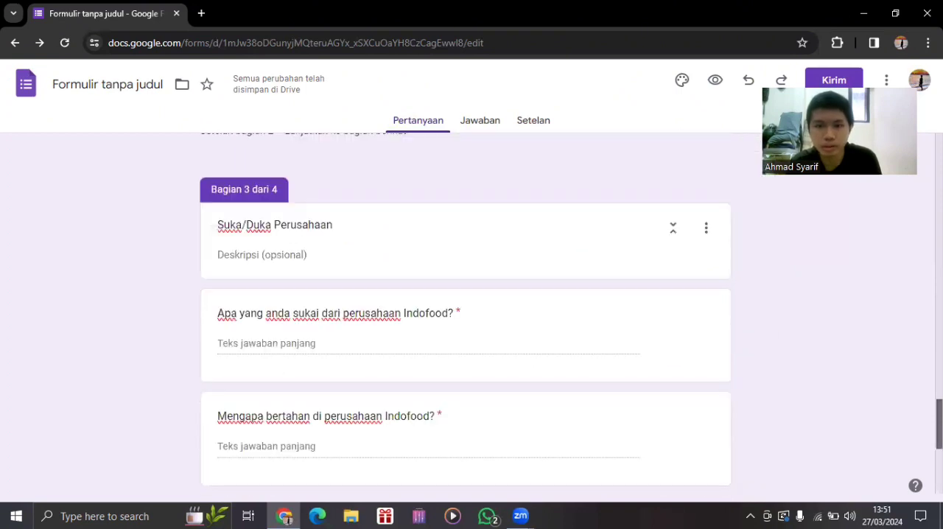
scroll(465, 310, down, 2)
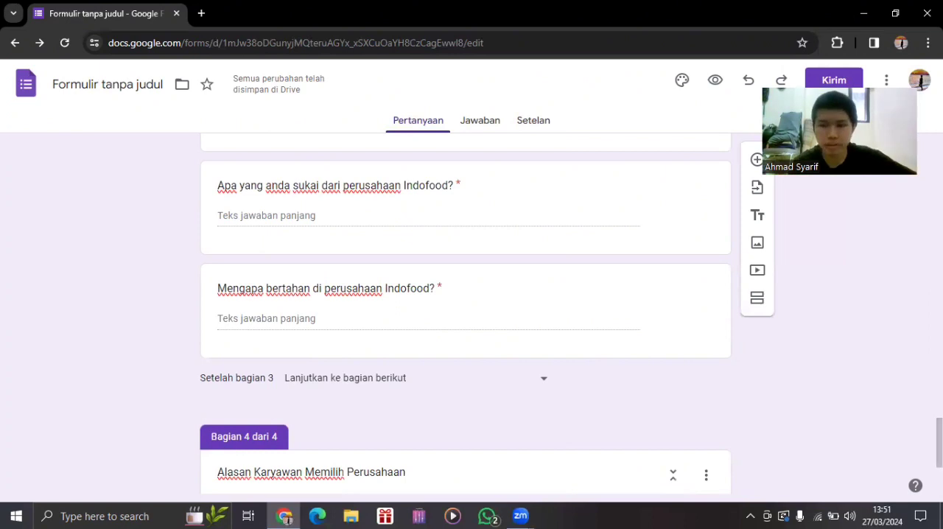
Extend the form's title to "Formulir Data Pegawai Perusahaan Indofood".
drag(939, 442, 939, 168)
scroll(386, 131, up, 1)
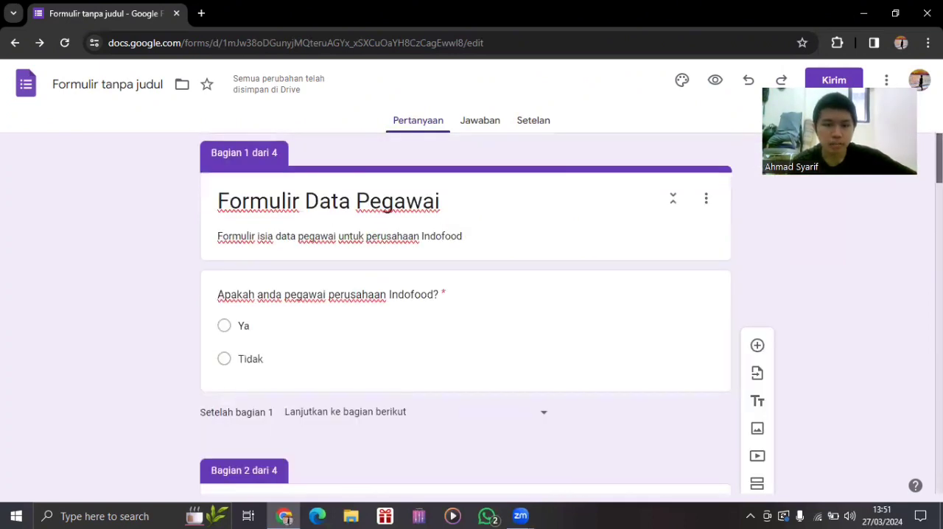
click(510, 204)
text(P)
text(erus)
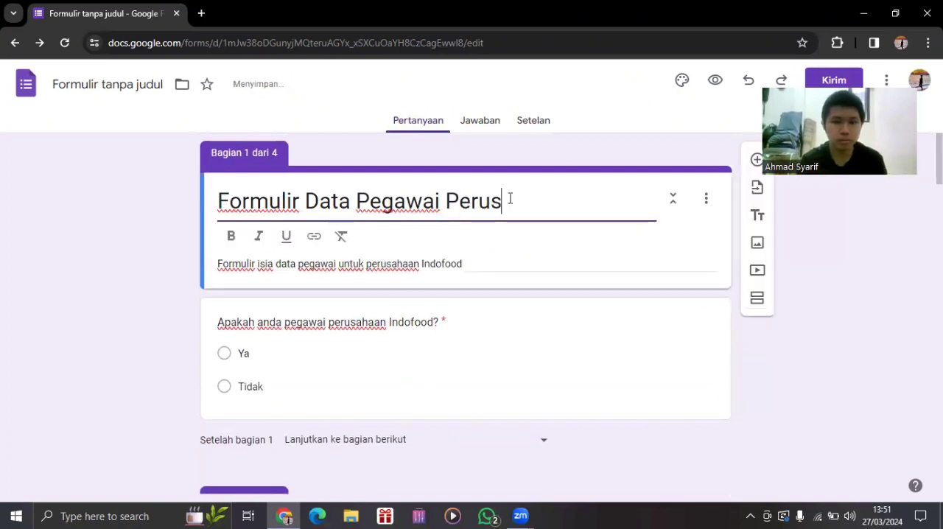
text(ahaan Indo)
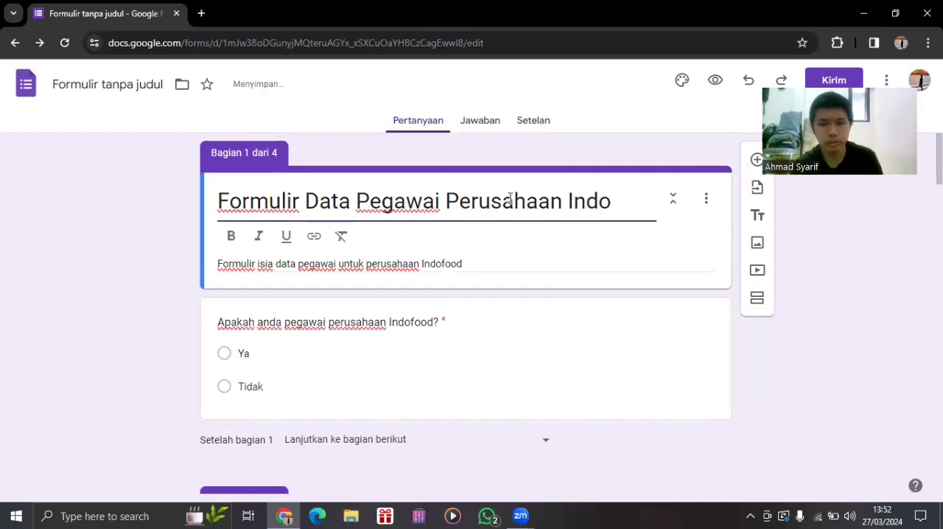
text(food)
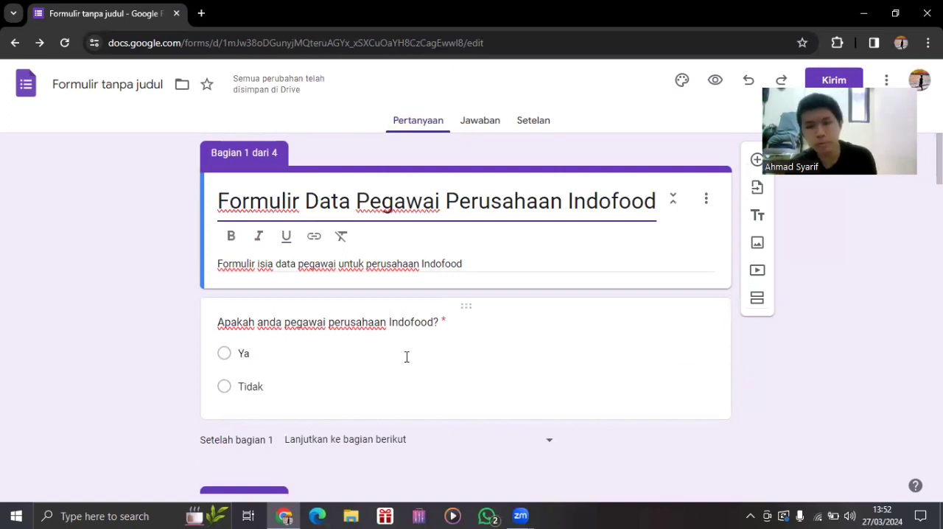
Check the answer-based branching of "Apakah anda pegawai perusahaan Indofood?" and keep the "Tidak" answer on Kirim formulir.
click(431, 358)
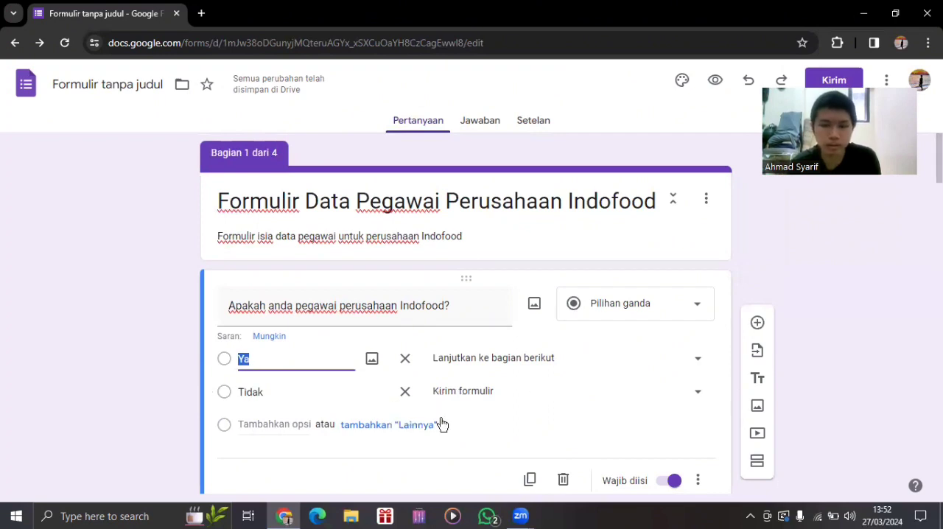
click(697, 479)
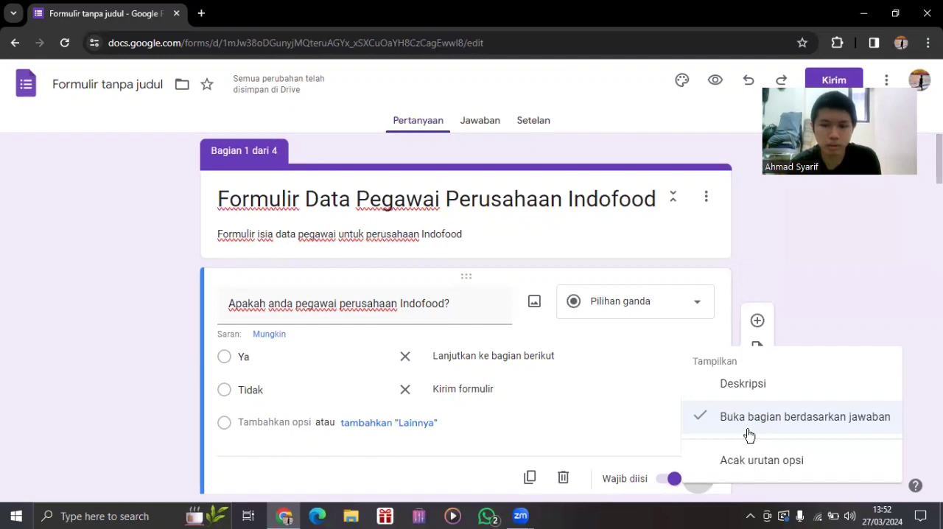
click(458, 395)
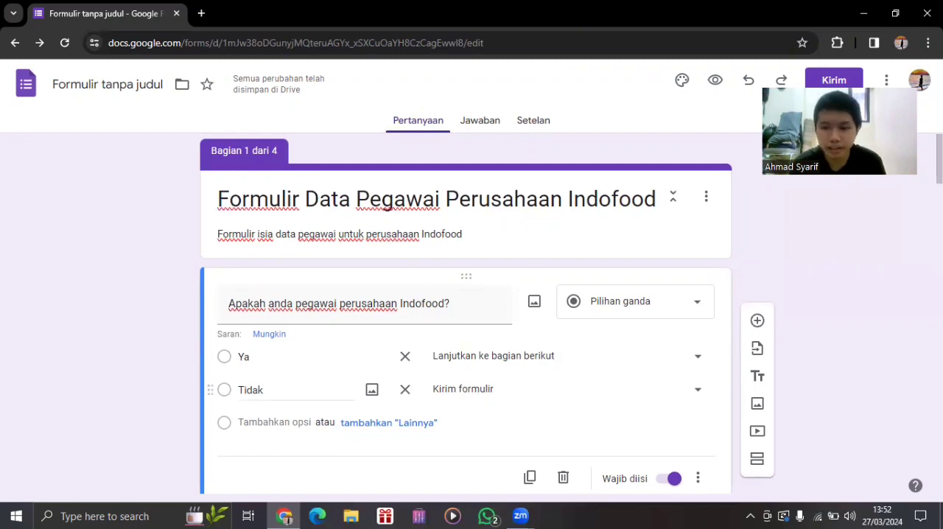
click(567, 394)
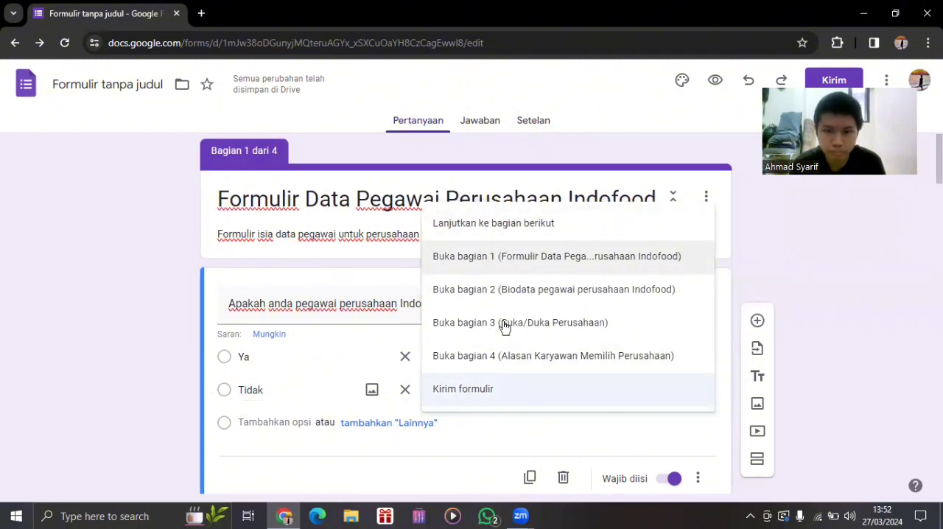
click(497, 400)
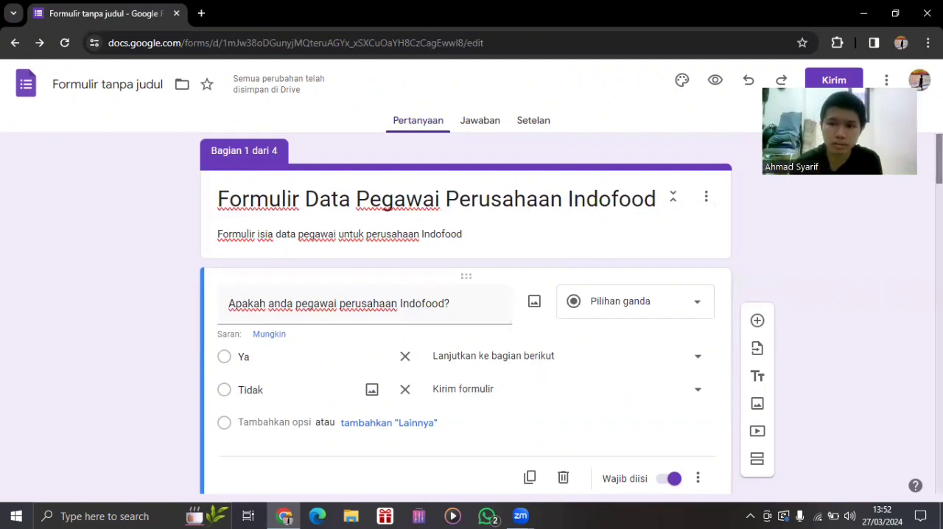
Review the section 1 question and the "Biodata pegawai perusahaan Indofood" section, including its fields and available section actions.
scroll(466, 313, down, 3)
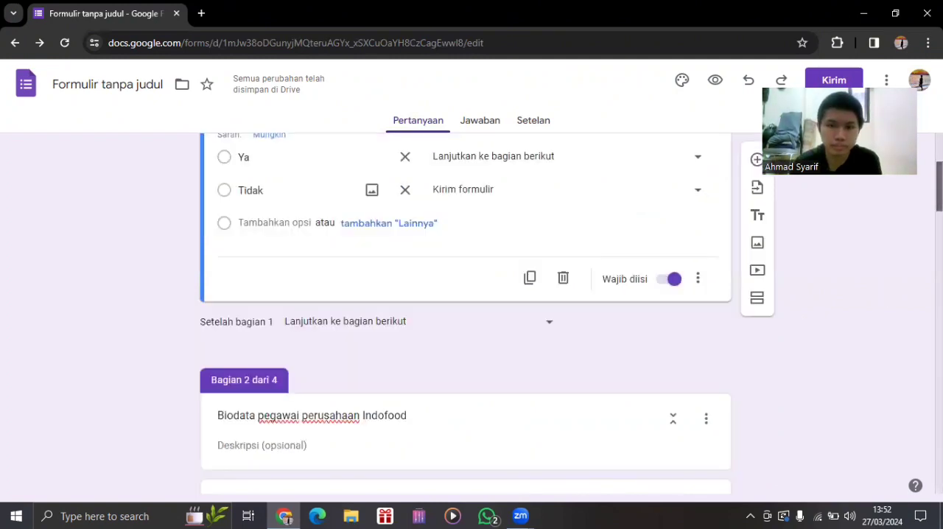
scroll(465, 313, up, 3)
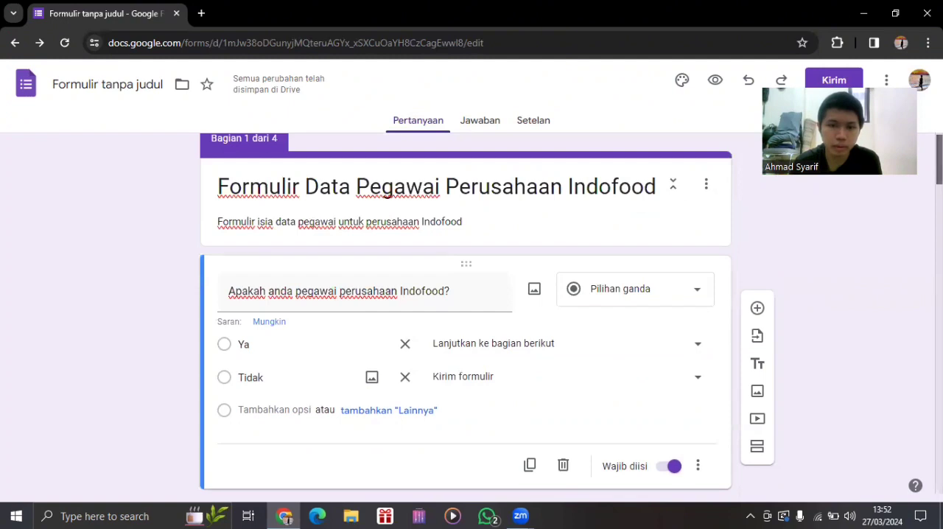
scroll(466, 313, down, 2)
scroll(466, 313, up, 1)
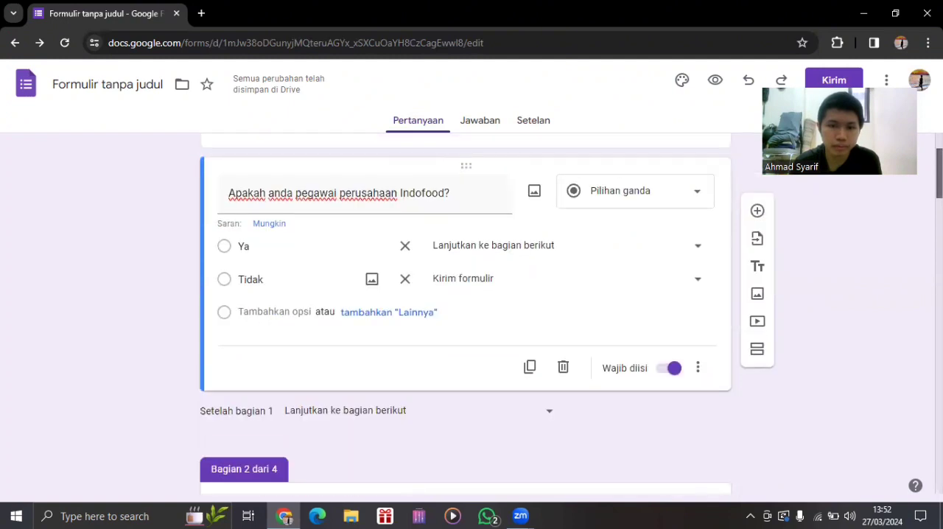
scroll(465, 313, up, 1)
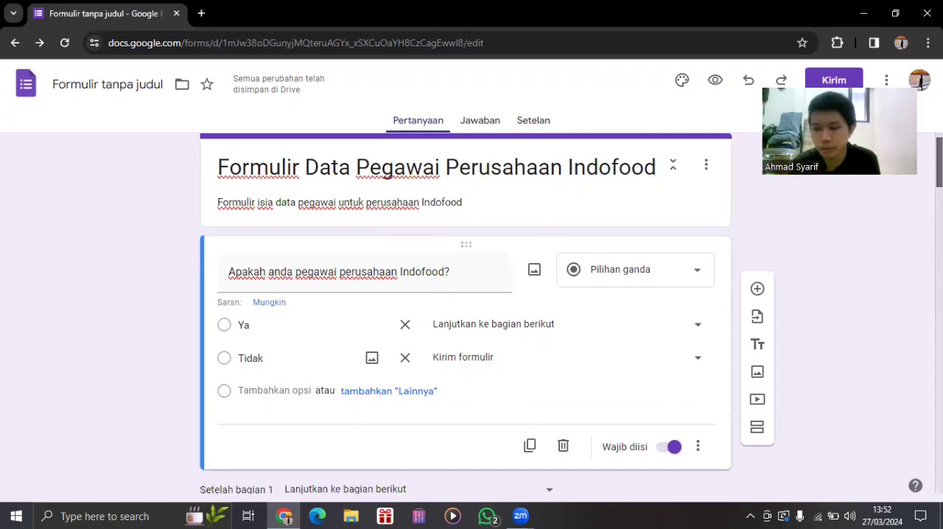
scroll(465, 313, down, 1)
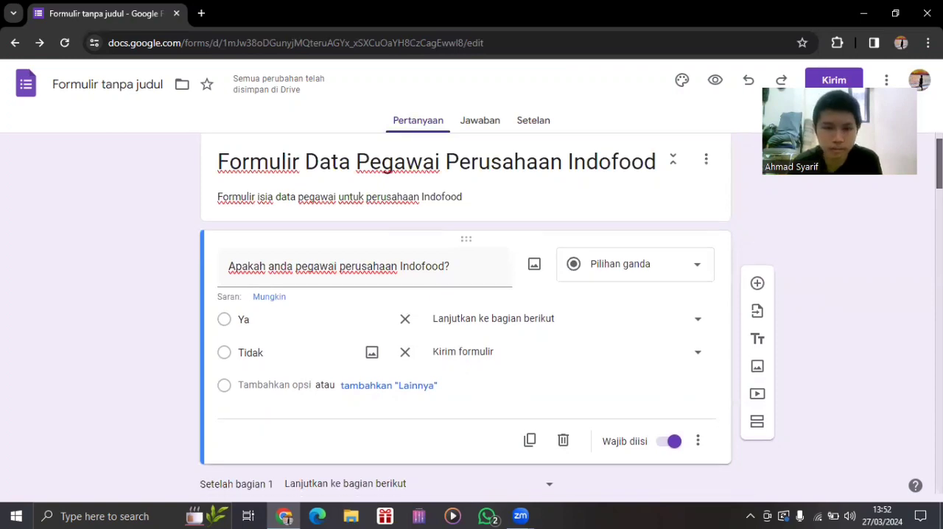
scroll(466, 313, down, 1)
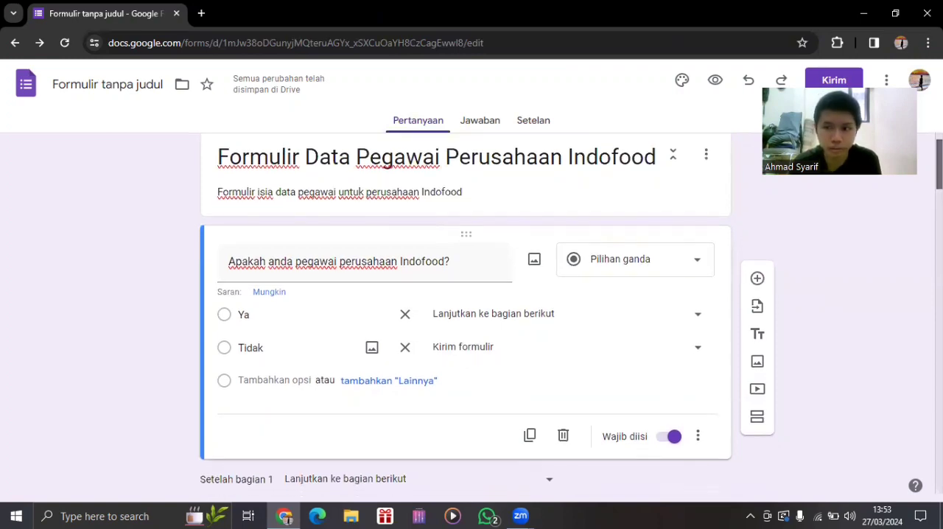
scroll(465, 313, down, 1)
scroll(465, 313, down, 4)
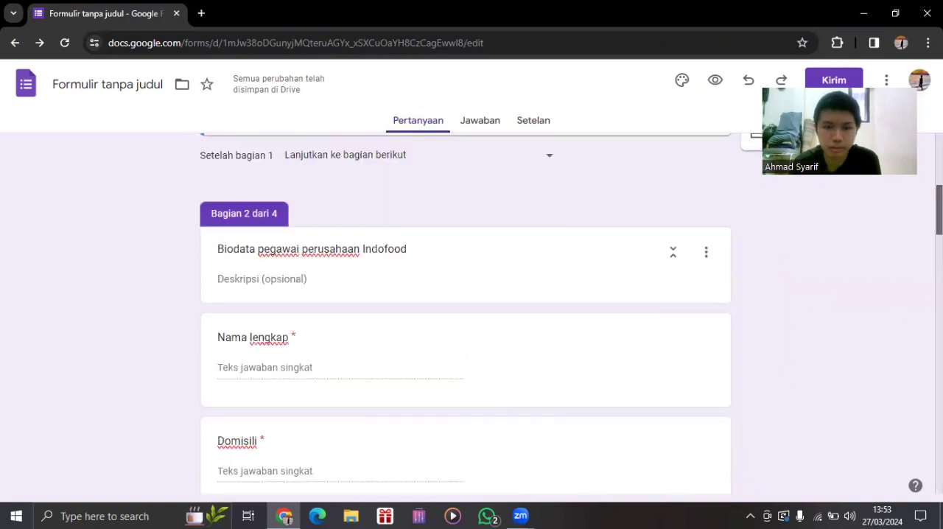
scroll(466, 312, down, 1)
scroll(466, 313, up, 1)
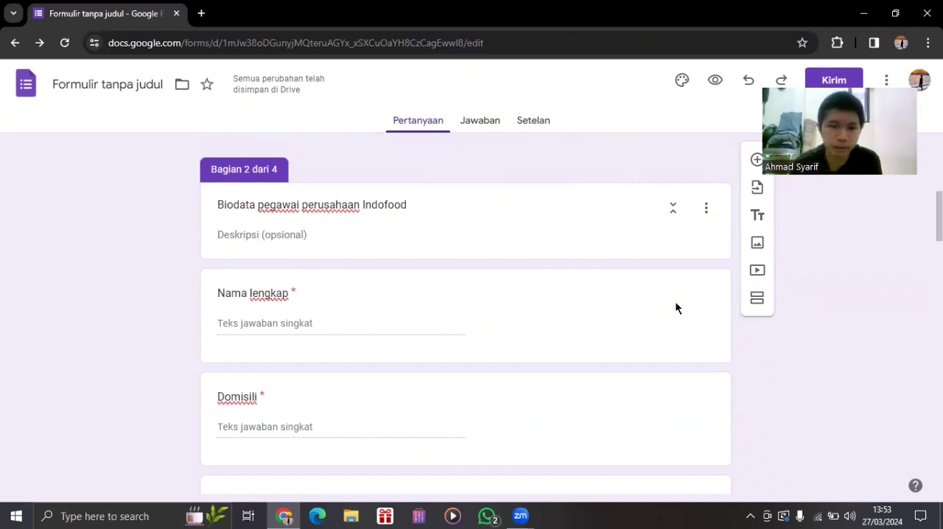
scroll(465, 313, down, 1)
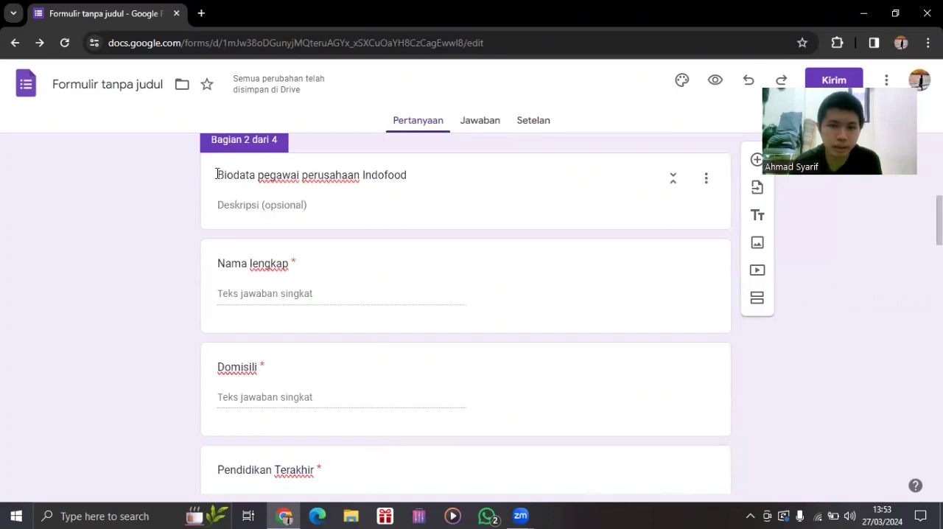
scroll(351, 175, down, 1)
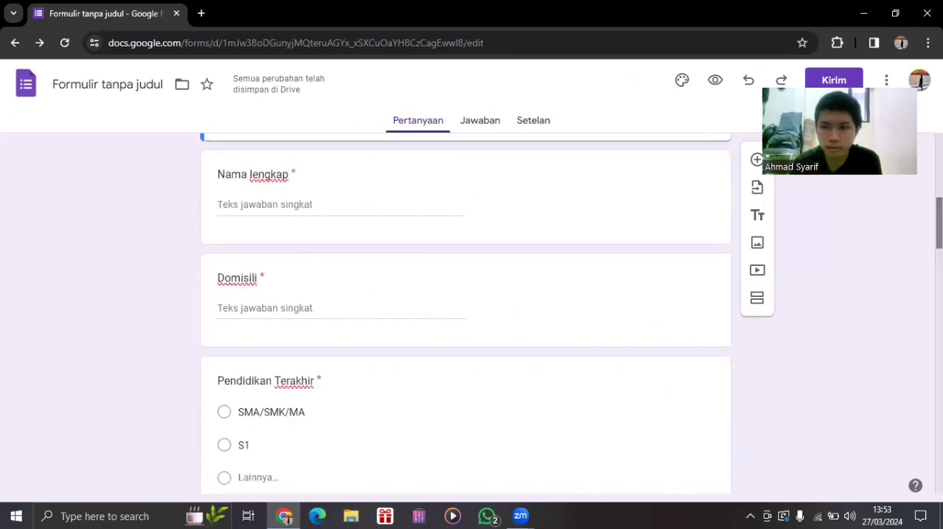
scroll(642, 199, up, 2)
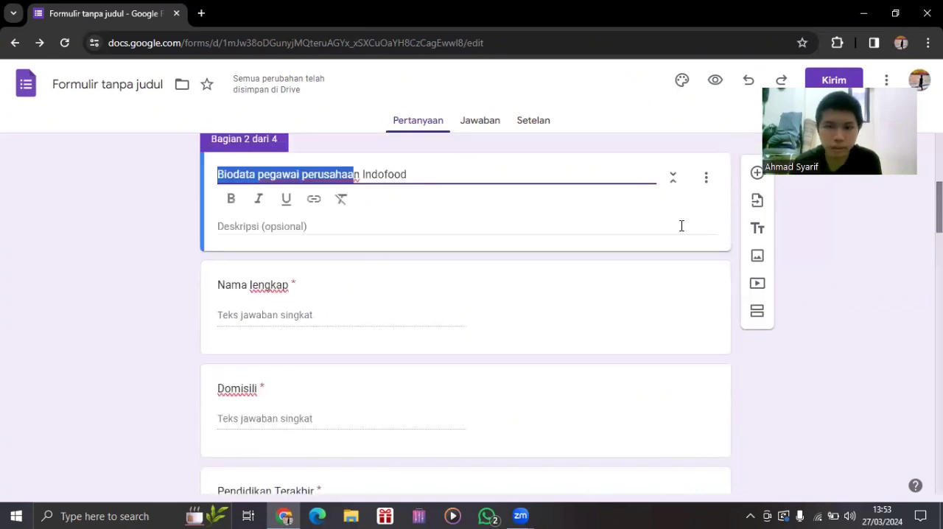
click(705, 181)
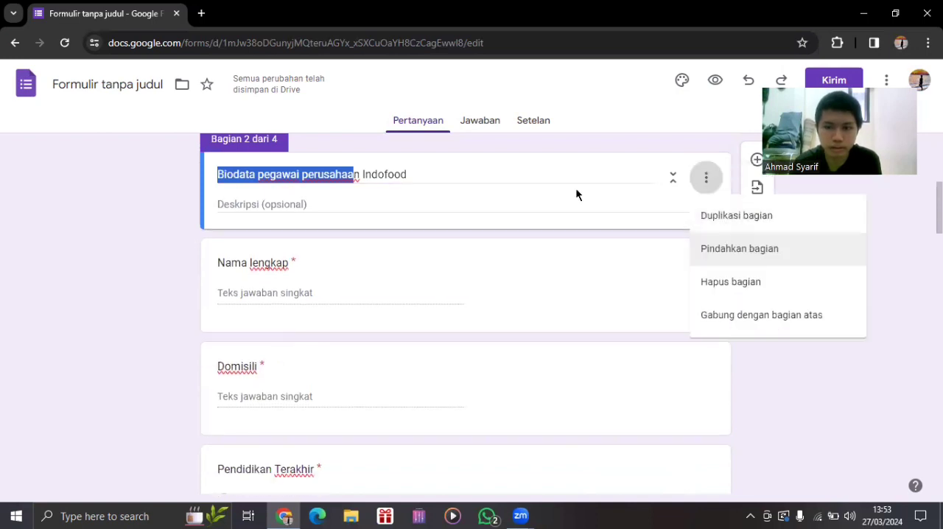
click(518, 173)
click(287, 176)
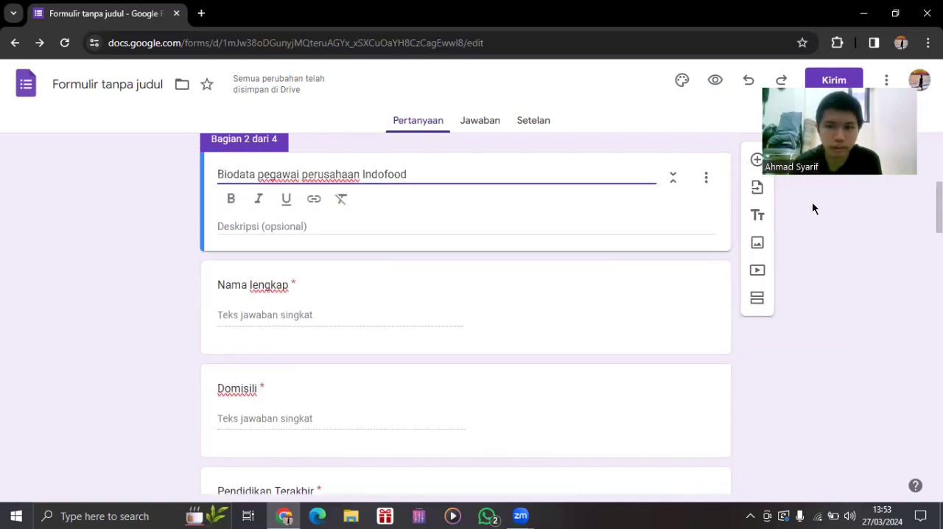
Set the form theme's header font to Times New Roman.
scroll(465, 309, up, 3)
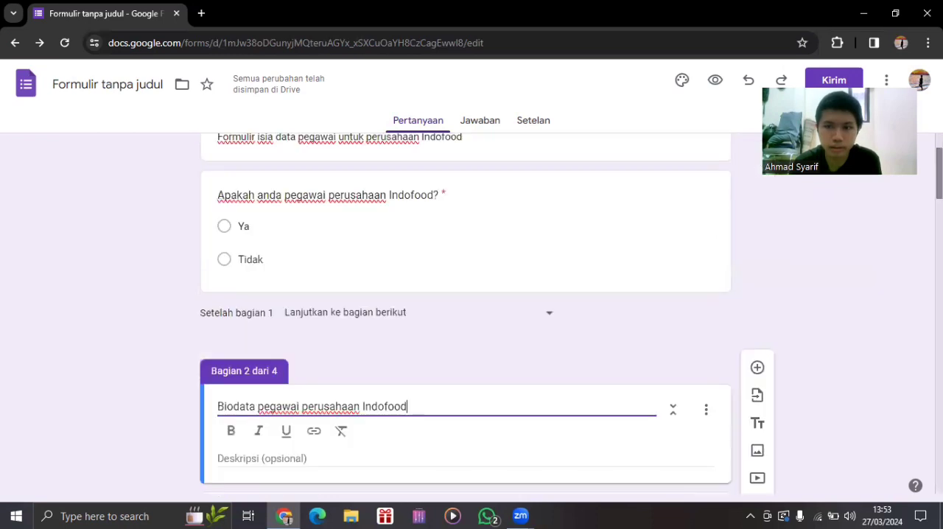
click(682, 83)
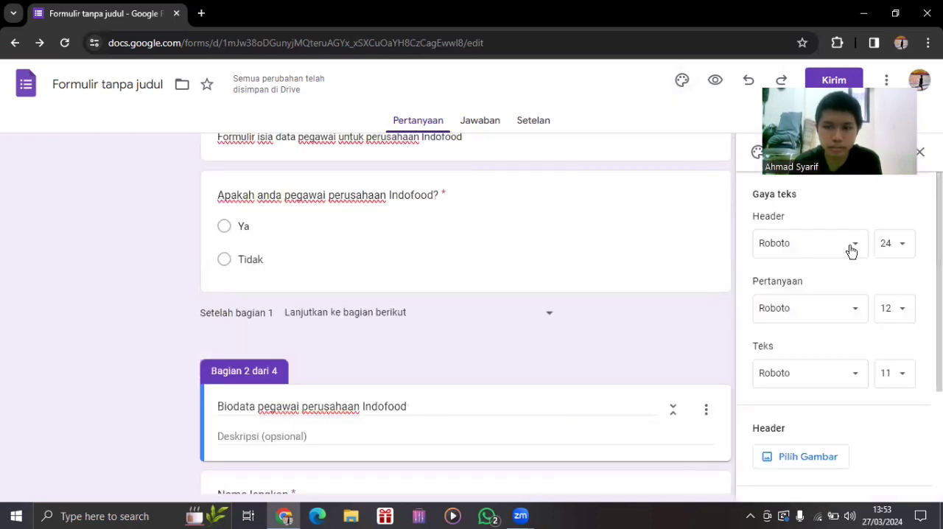
click(856, 255)
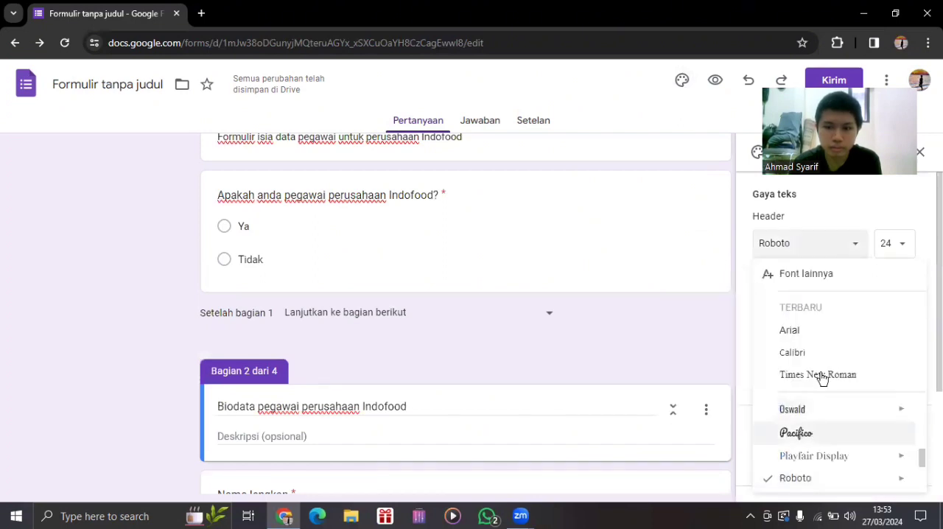
click(819, 379)
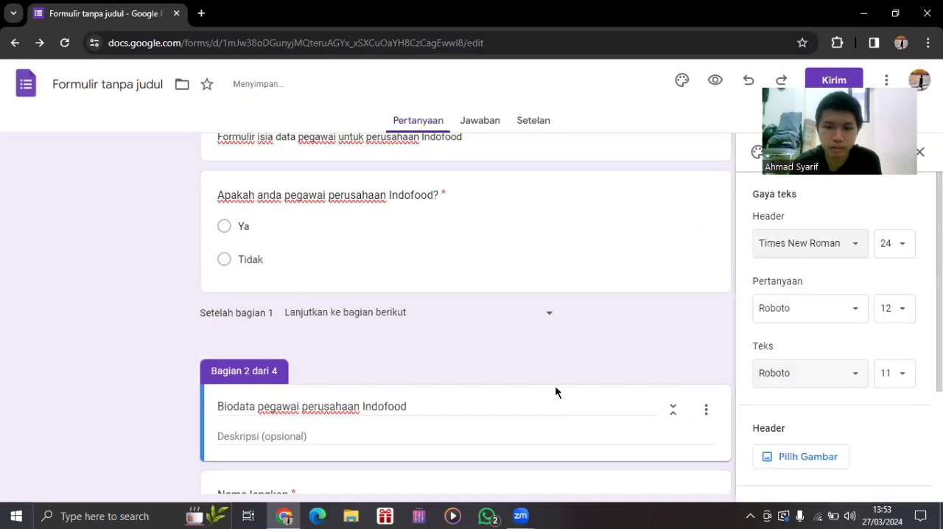
Check the text formatting options of the "Biodata pegawai perusahaan Indofood" title and the remaining theme settings, and close the theme settings.
double_click(391, 402)
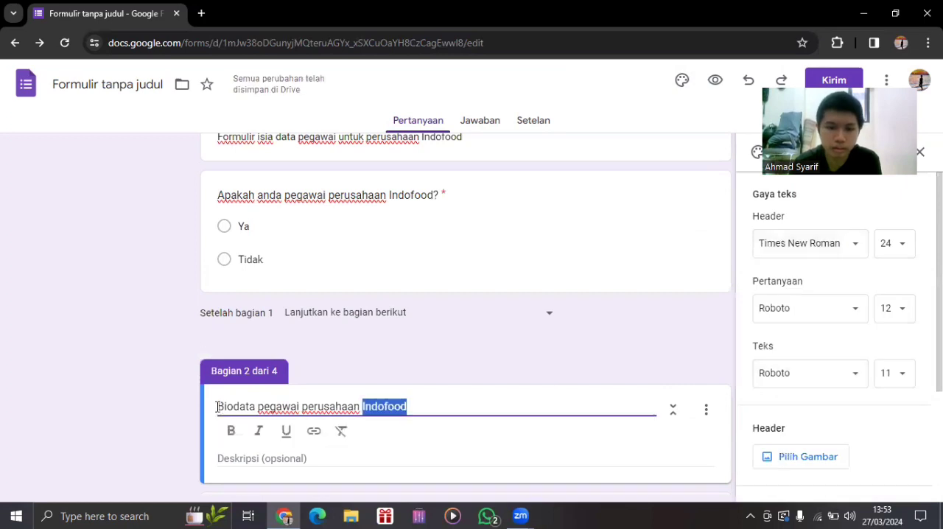
drag(218, 404, 347, 405)
drag(418, 412, 627, 392)
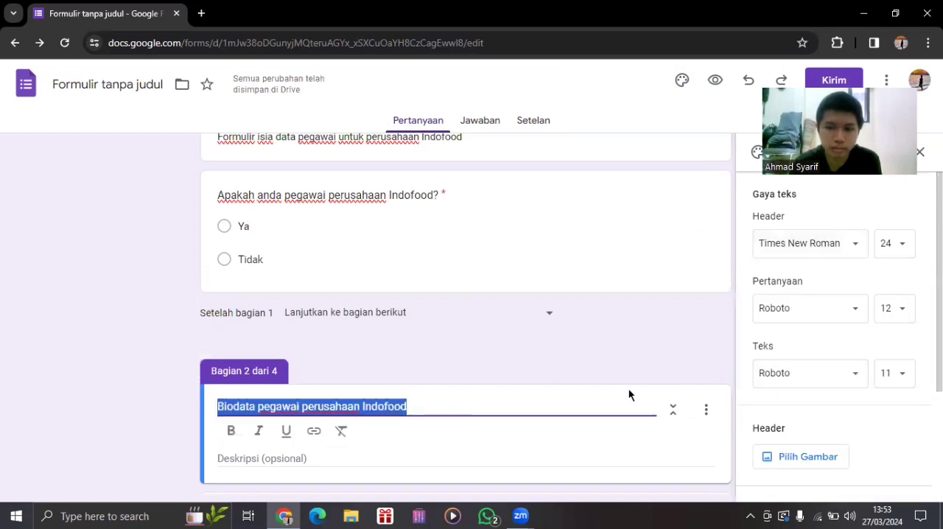
click(442, 408)
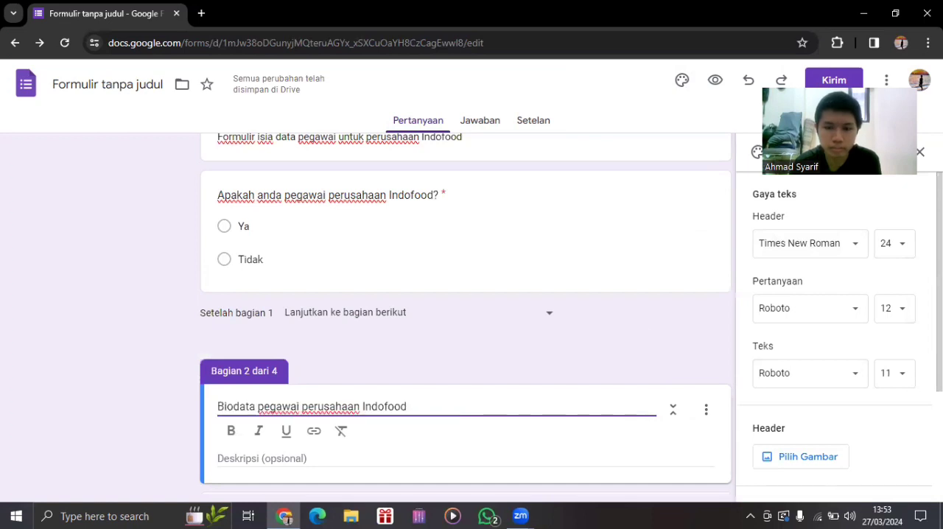
click(938, 280)
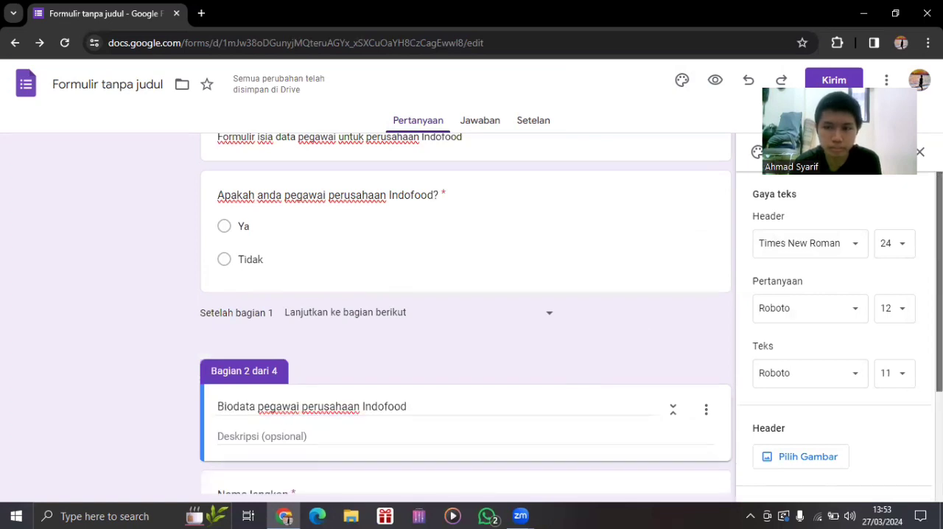
drag(939, 279, 938, 375)
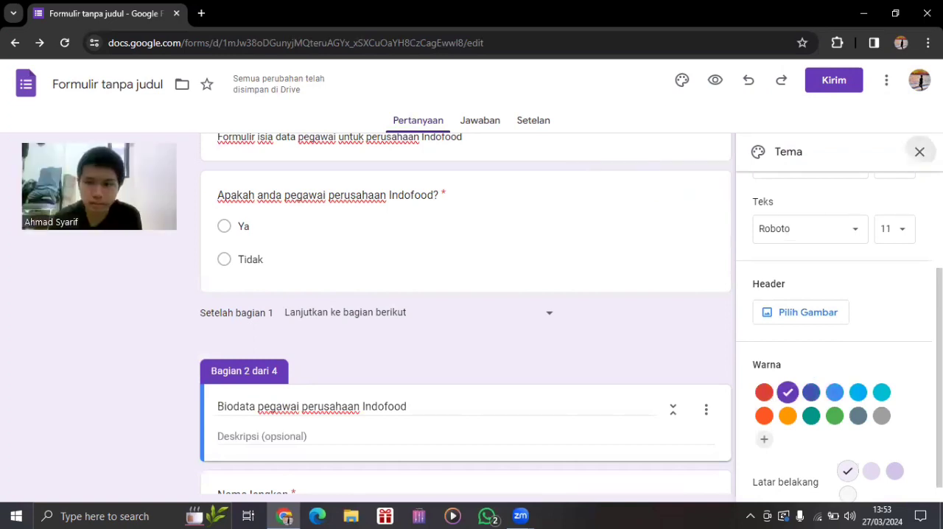
click(919, 152)
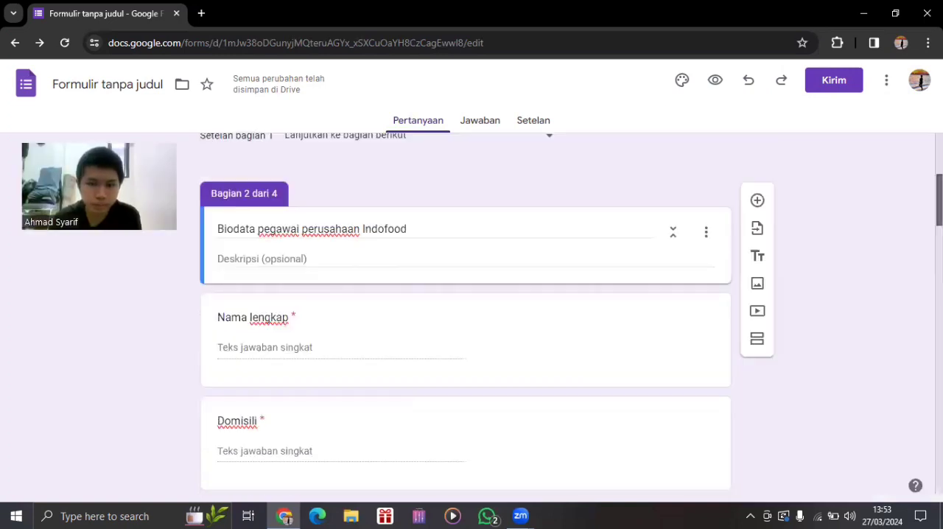
Show a description field on the "Domisili" question in the biodata section.
scroll(466, 313, up, 4)
scroll(677, 150, down, 3)
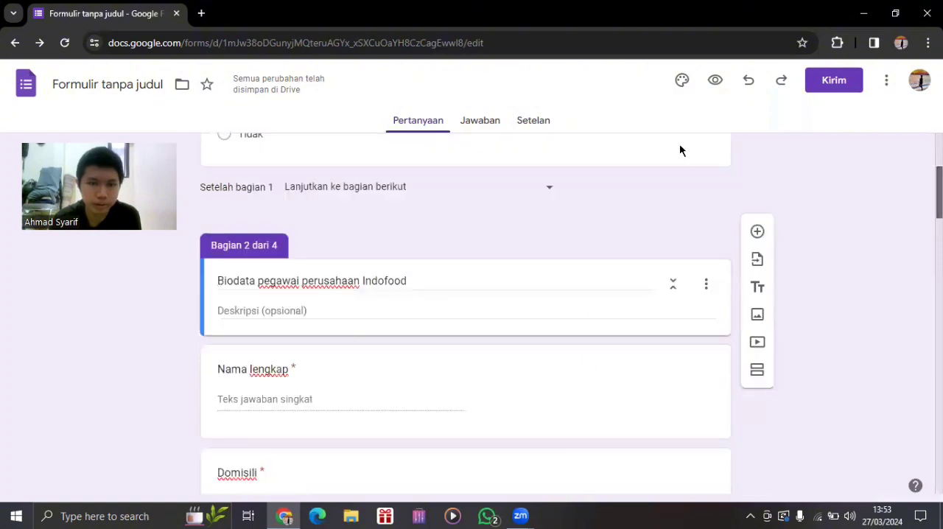
scroll(273, 172, down, 2)
click(272, 171)
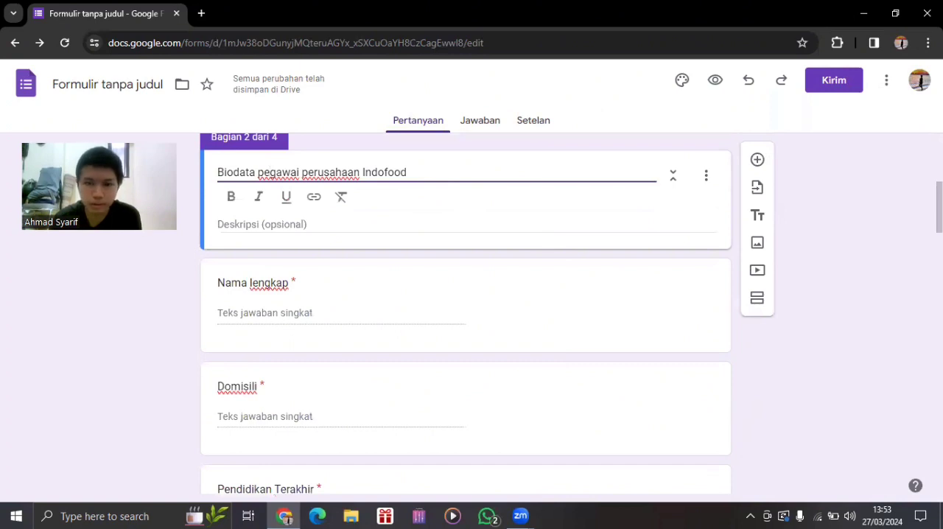
scroll(465, 313, down, 2)
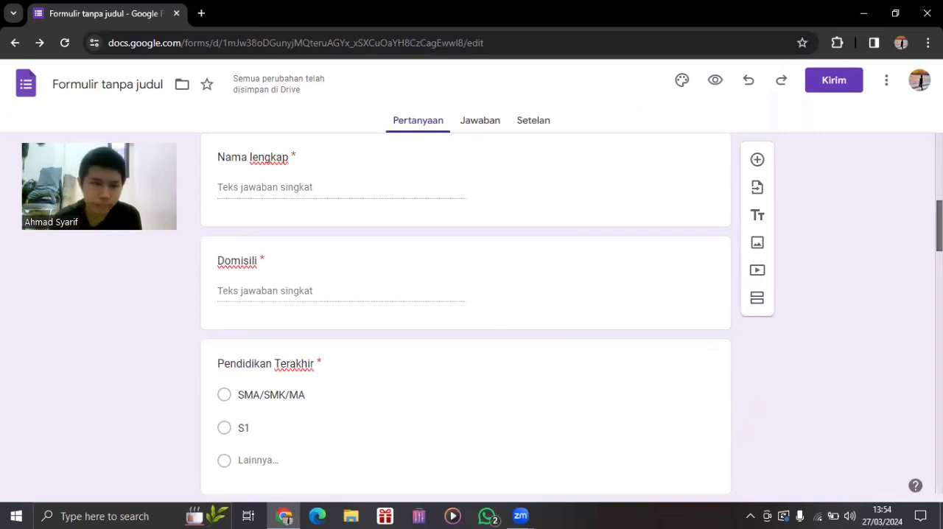
scroll(555, 214, down, 1)
scroll(555, 216, down, 1)
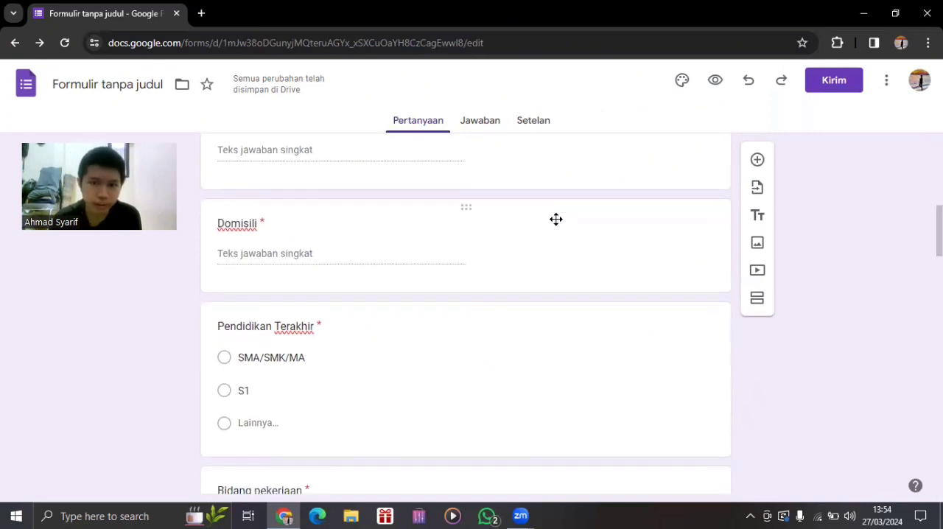
click(699, 379)
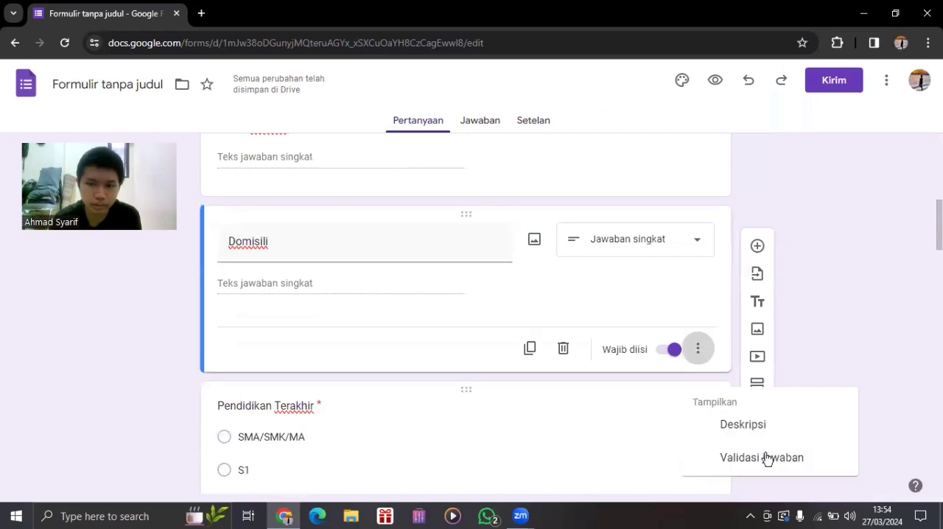
click(740, 428)
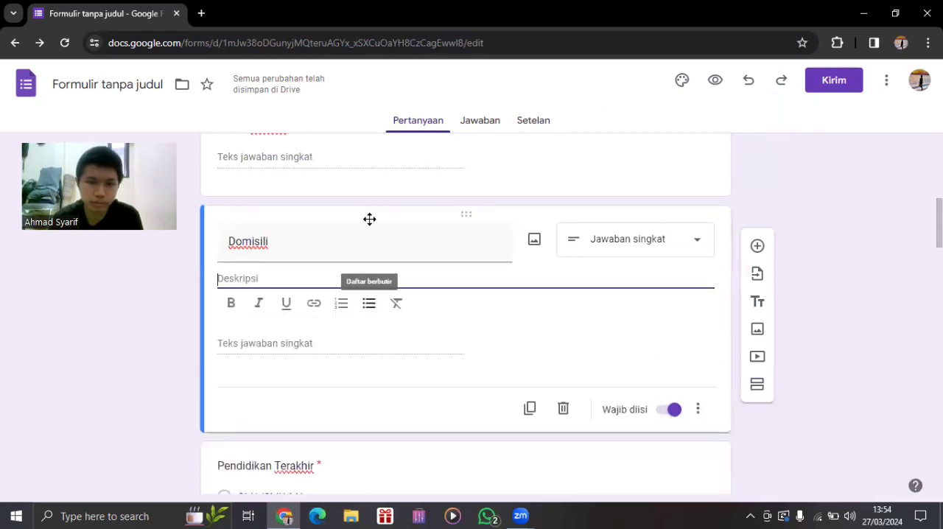
Enter "Jawab dengan domisili kecamatan" as the description of the "Domisili" question.
text(J)
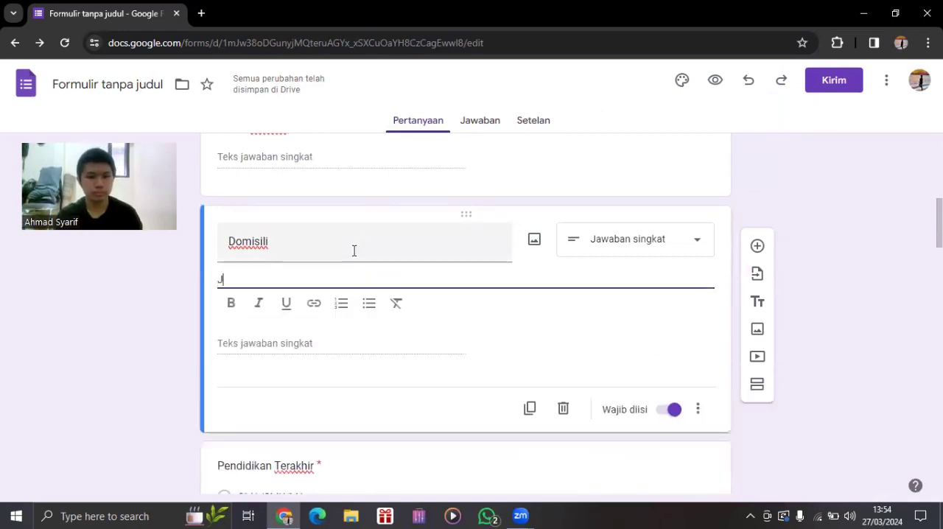
text(awab =)
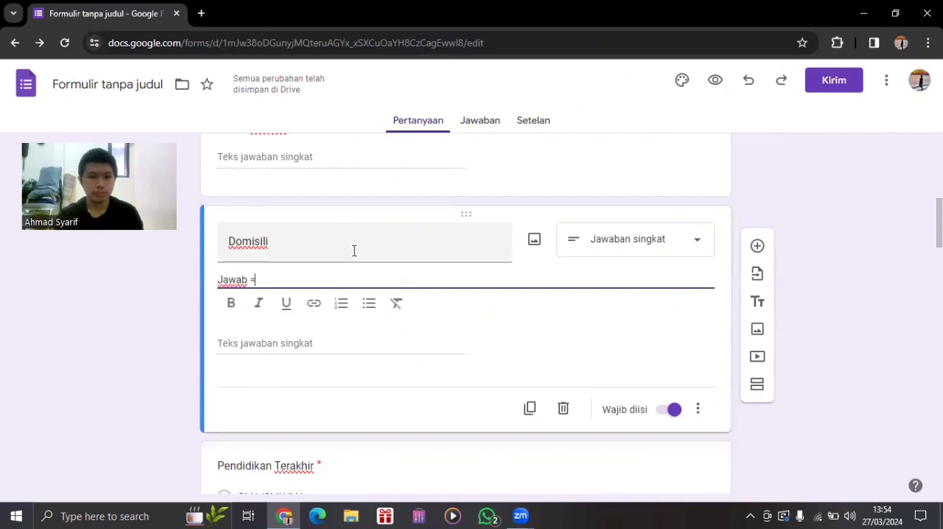
key(BackSpace)
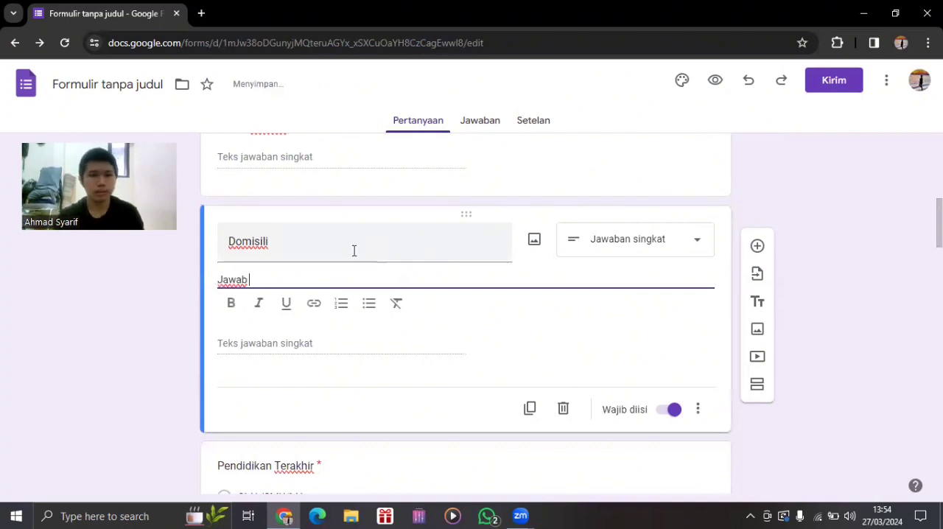
text(debga)
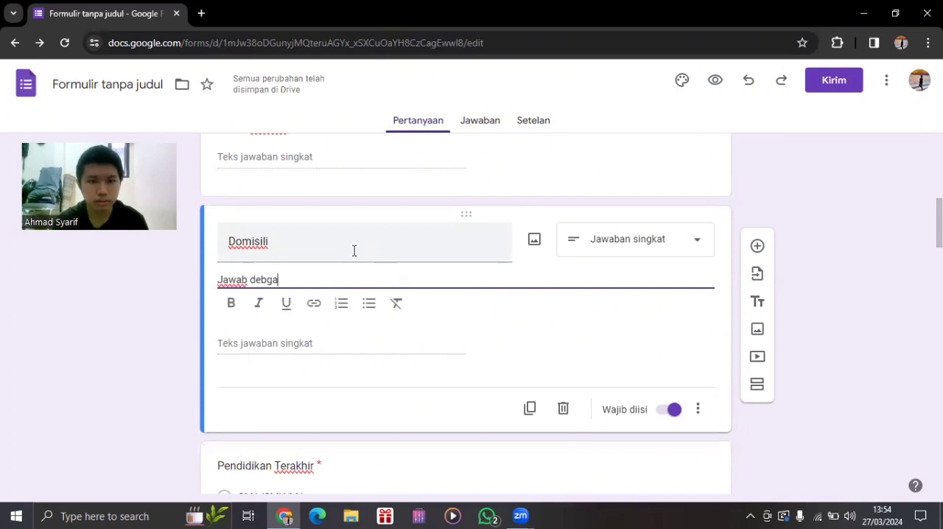
key(BackSpace)
key(BackSpace)
key(BackSpace)
text(nga)
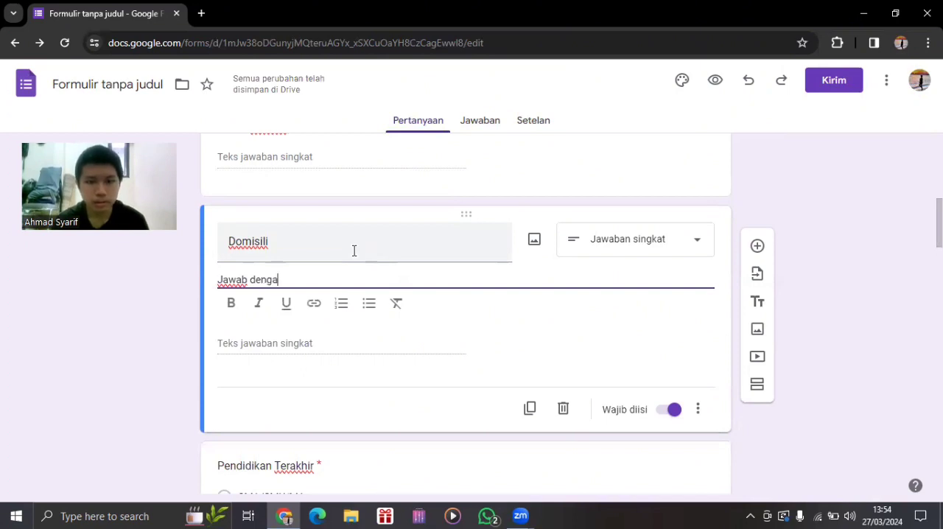
text(n)
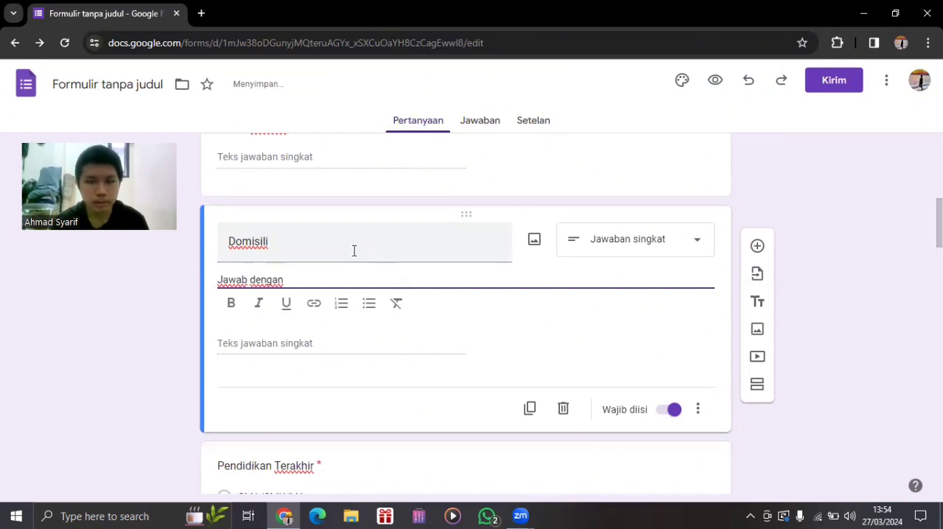
text( kecv)
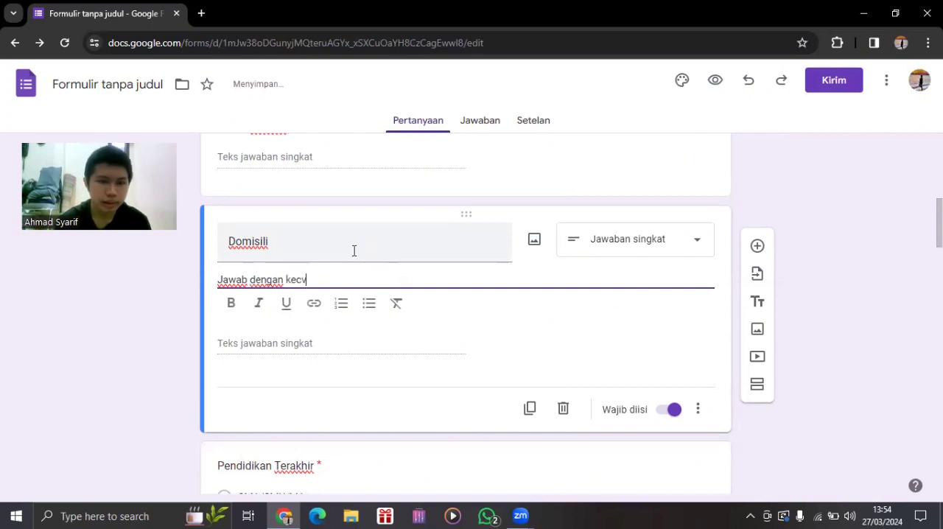
key(BackSpace)
key(BackSpace)
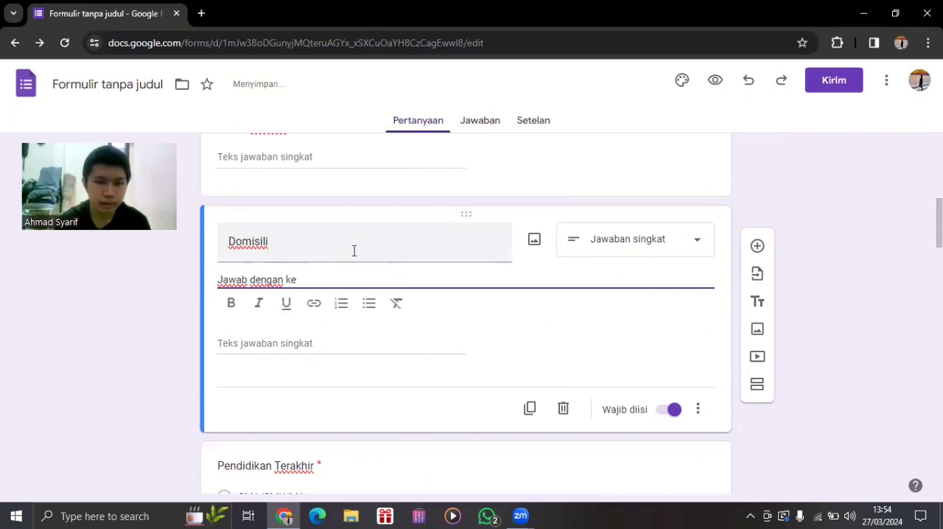
key(BackSpace)
key(BackSpace)
text(domis)
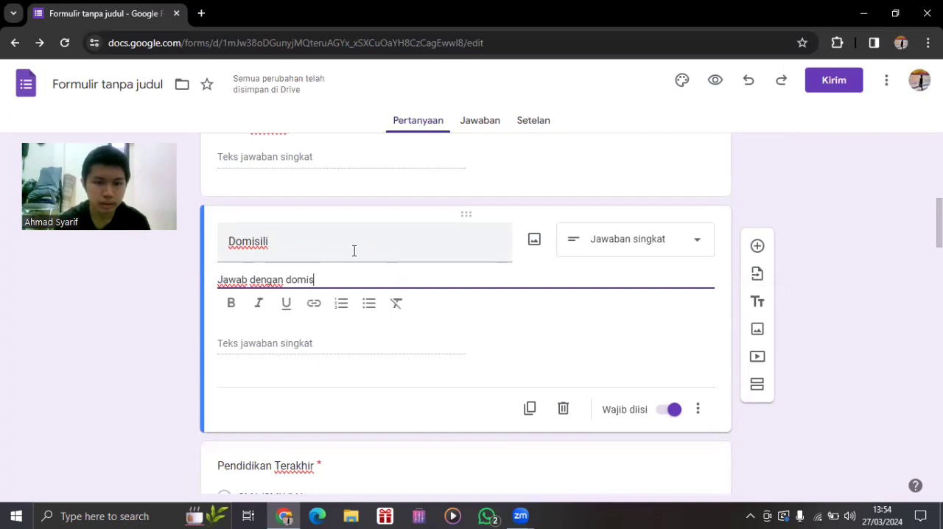
text(ili kecamatan)
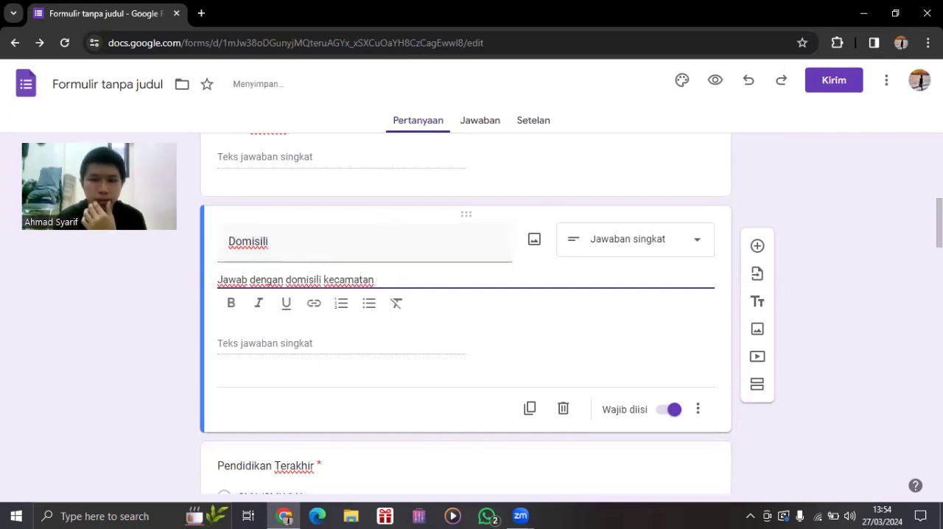
scroll(773, 342, down, 1)
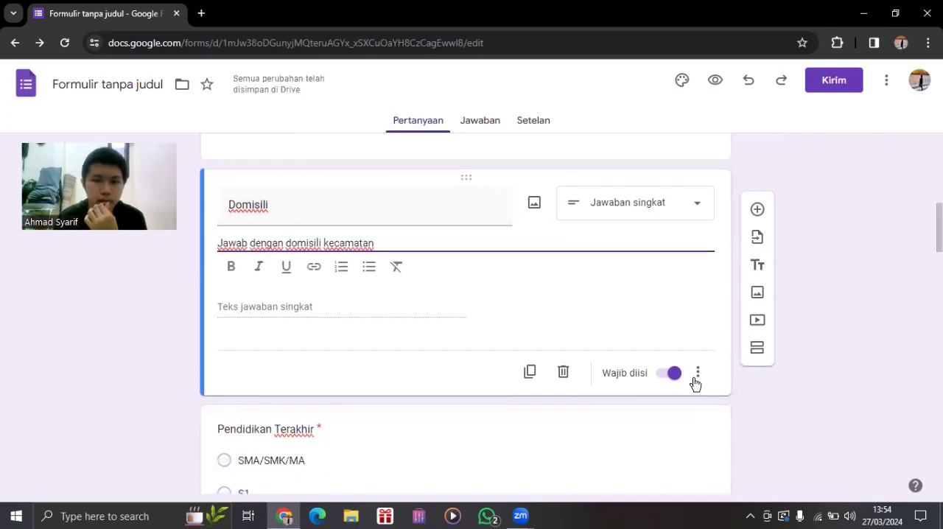
click(657, 251)
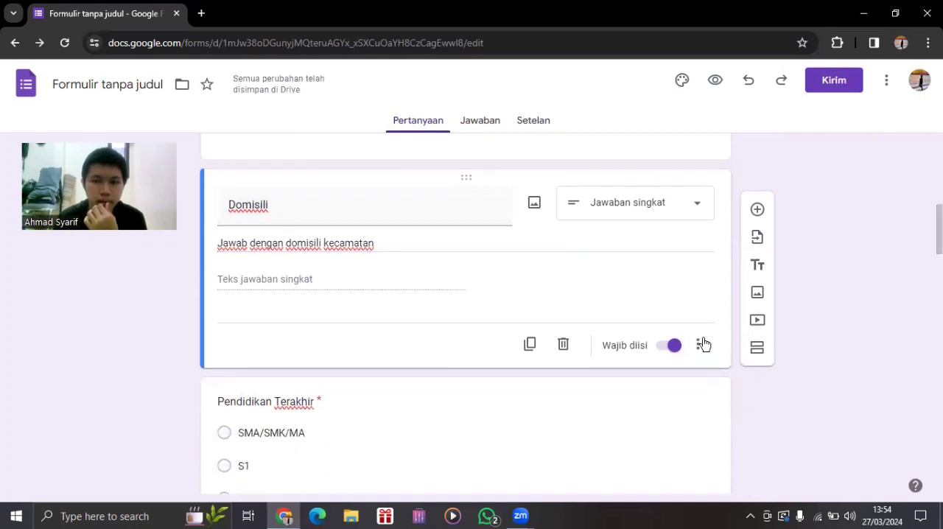
Try a response validation on the "Domisili" question with Teks, Berisi and "Bekasi", and remove the validation rule.
click(697, 345)
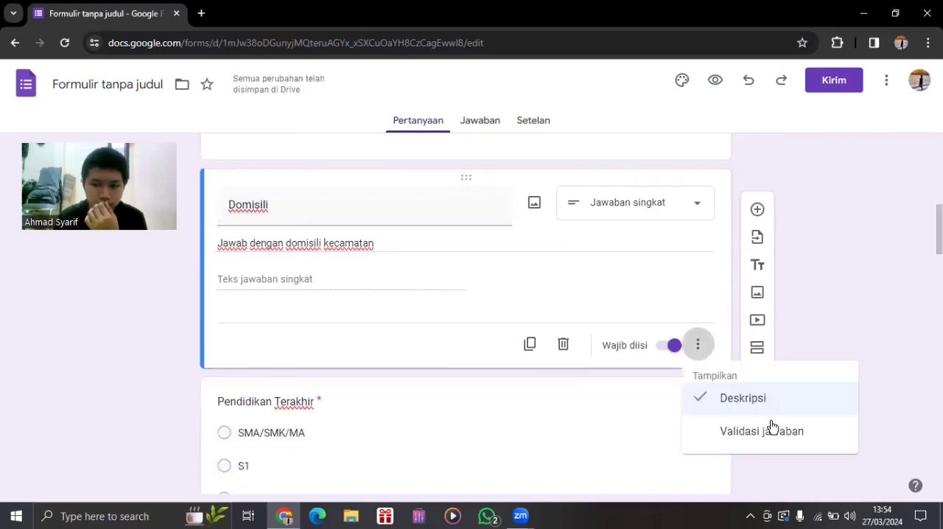
click(766, 432)
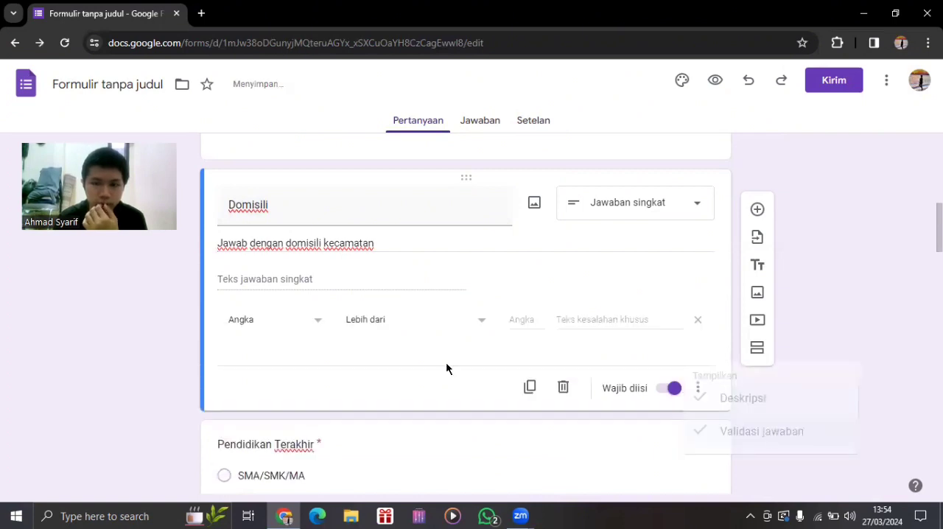
click(293, 324)
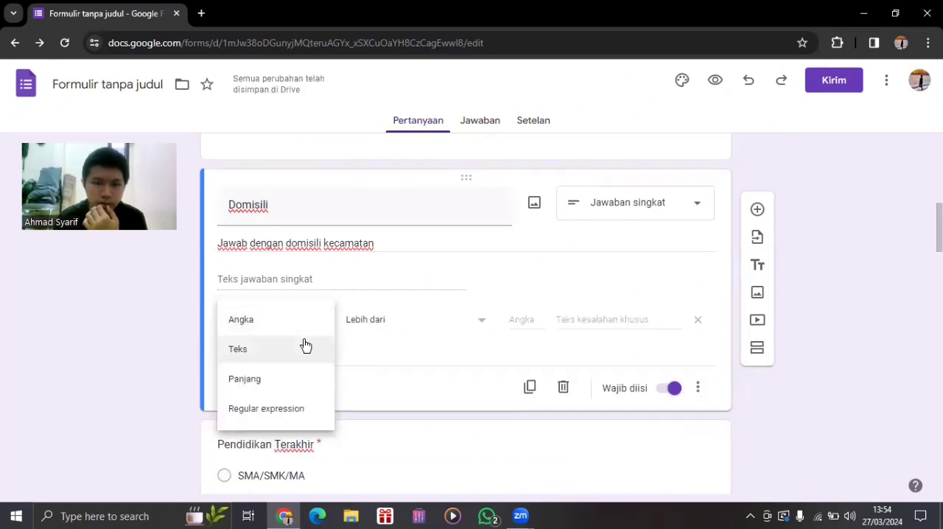
click(304, 347)
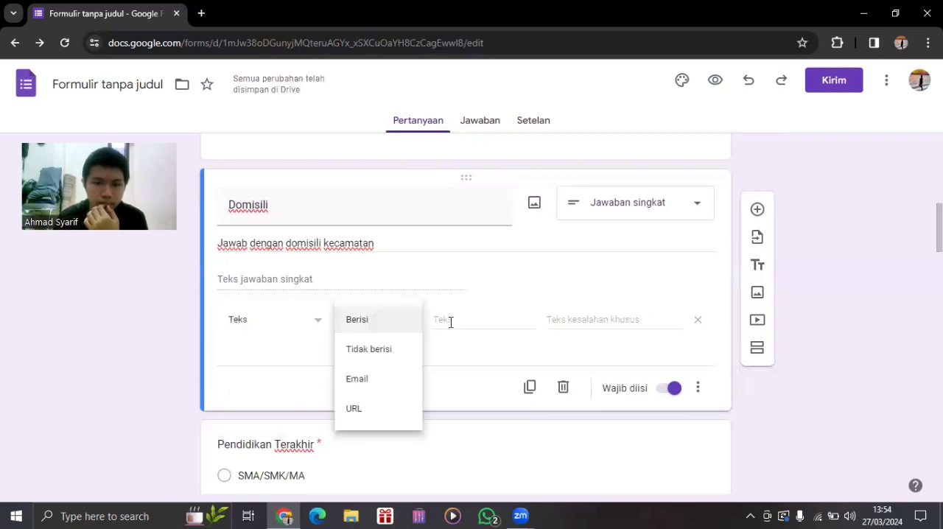
click(481, 325)
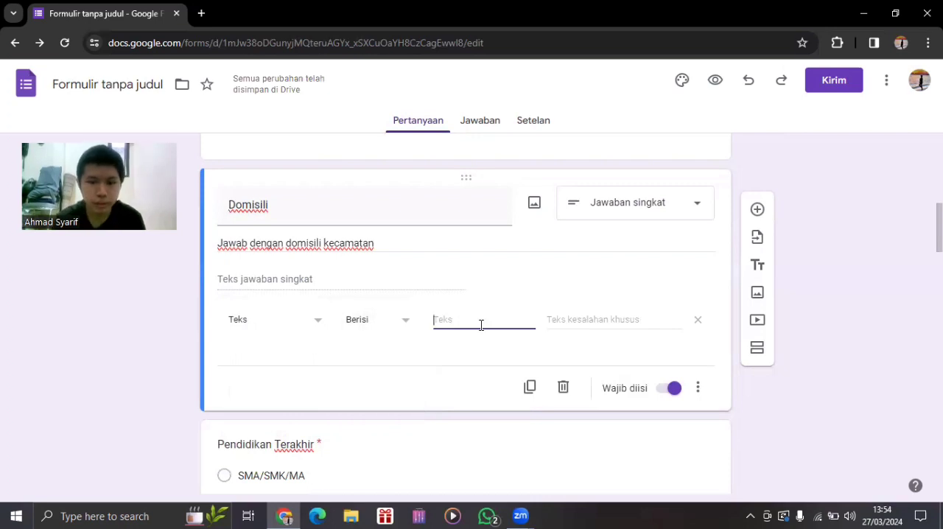
text(Bekasi)
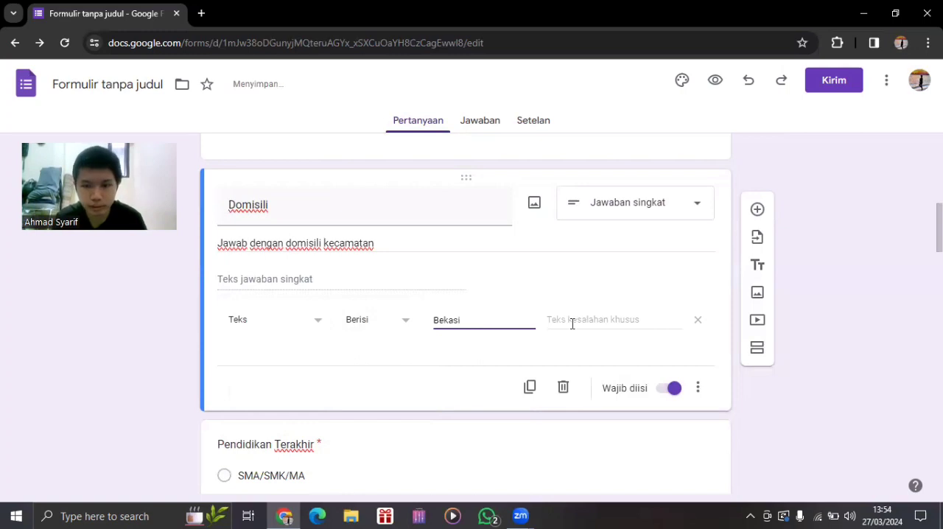
click(578, 323)
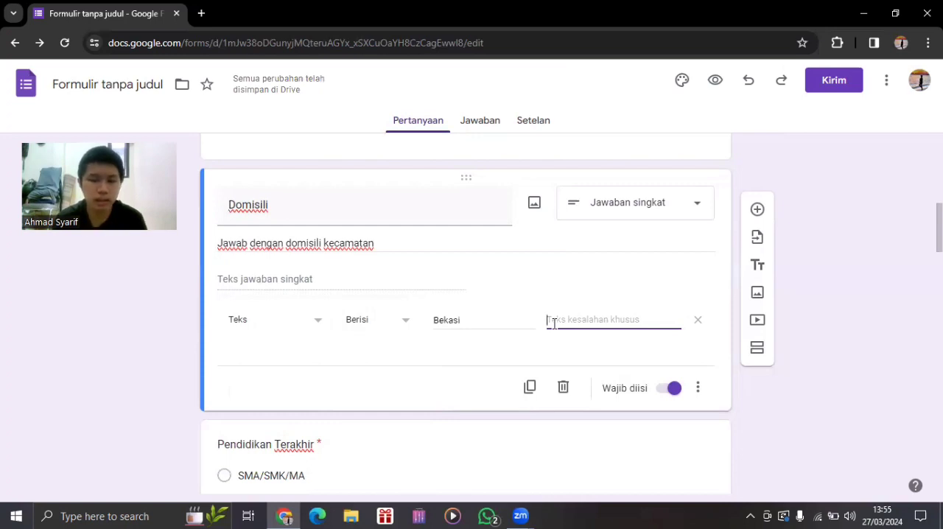
click(474, 326)
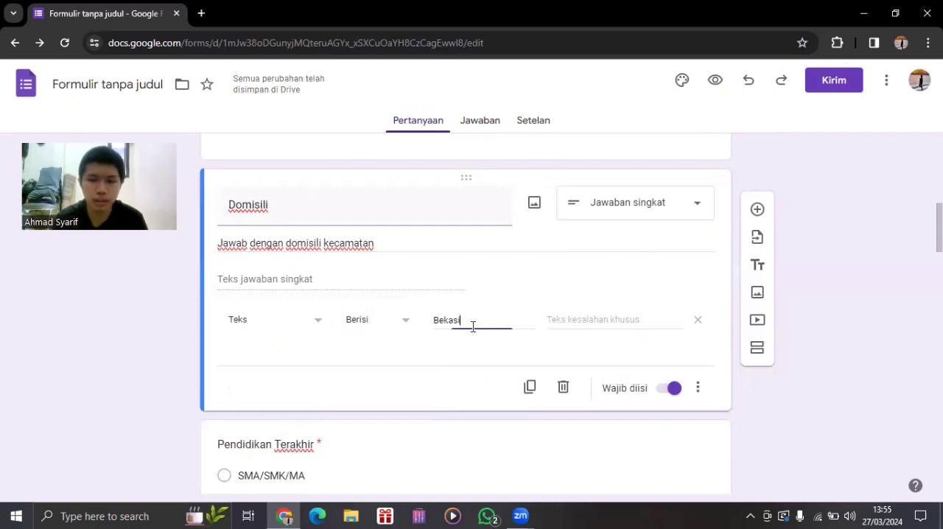
click(697, 319)
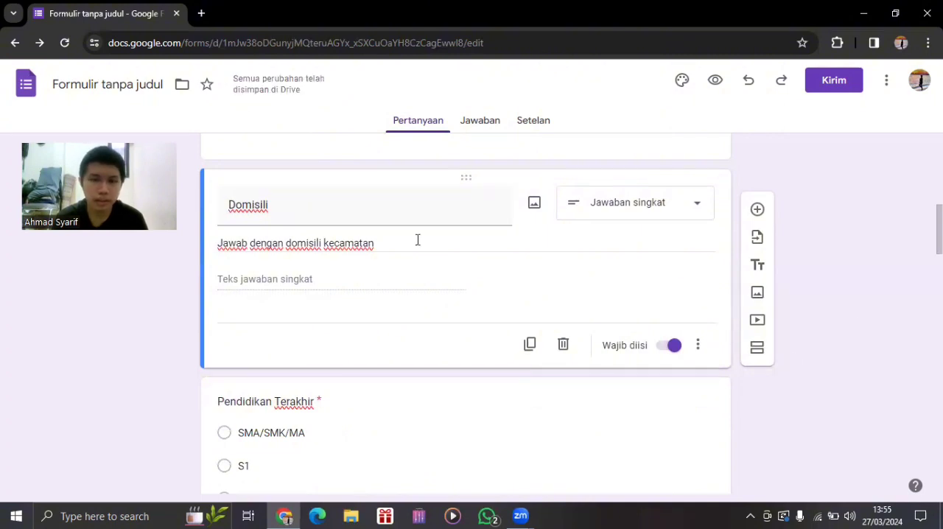
click(700, 341)
click(352, 270)
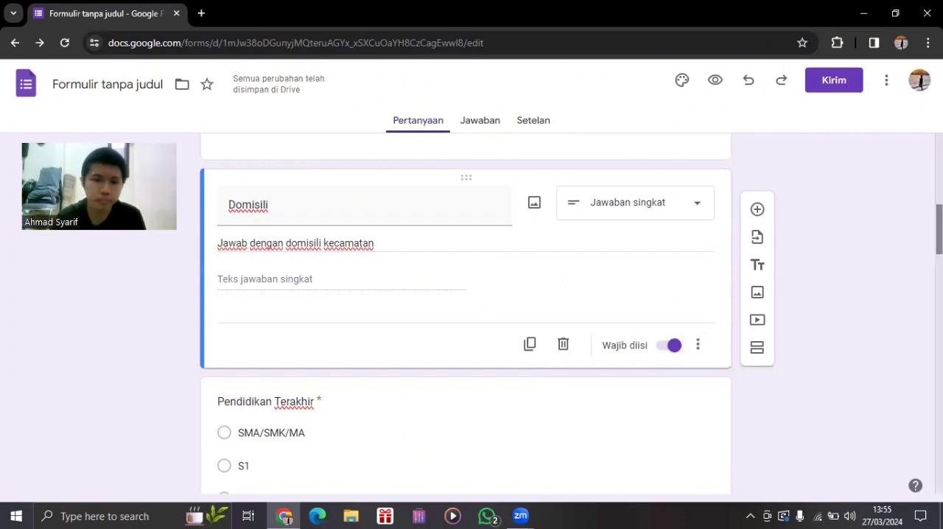
scroll(937, 243, down, 2)
scroll(938, 250, down, 1)
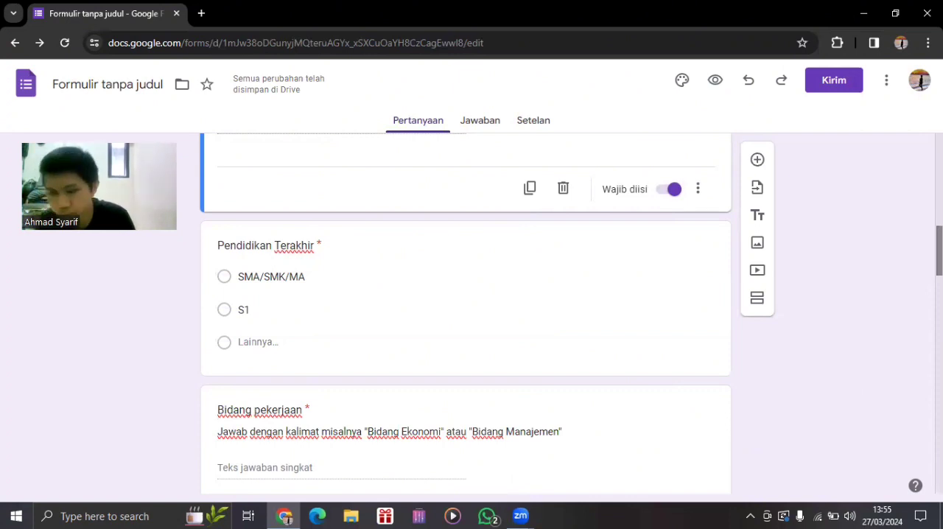
Change the "S1" option of the "Pendidikan Terakhir" question to "S1/D4".
scroll(471, 313, down, 1)
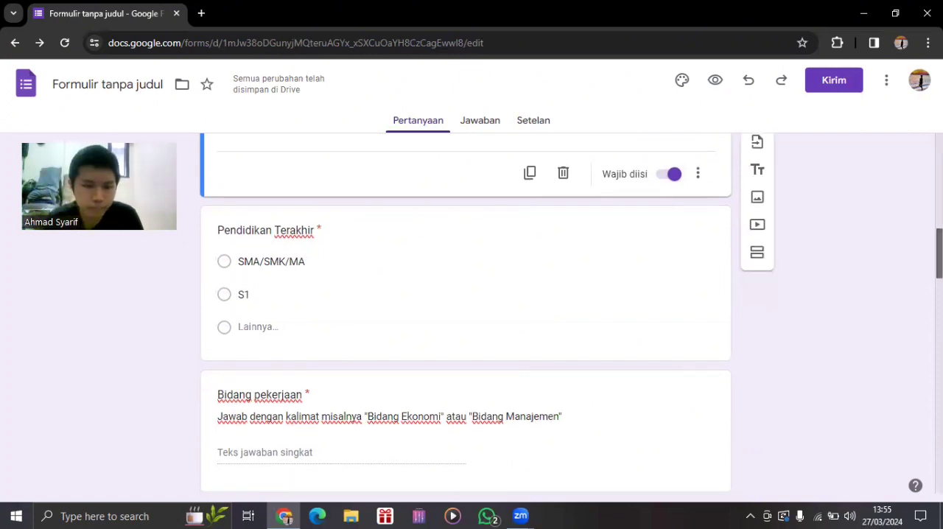
scroll(472, 313, down, 1)
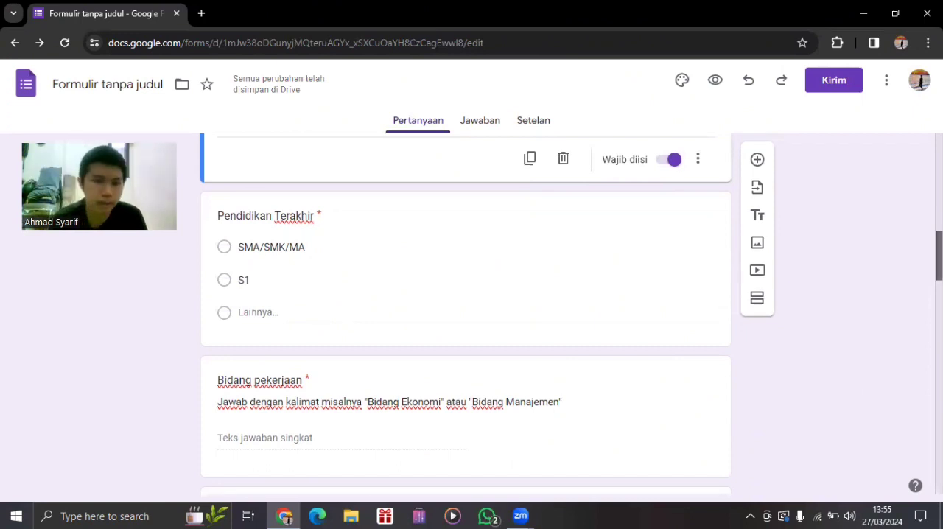
scroll(465, 313, down, 1)
scroll(235, 324, up, 1)
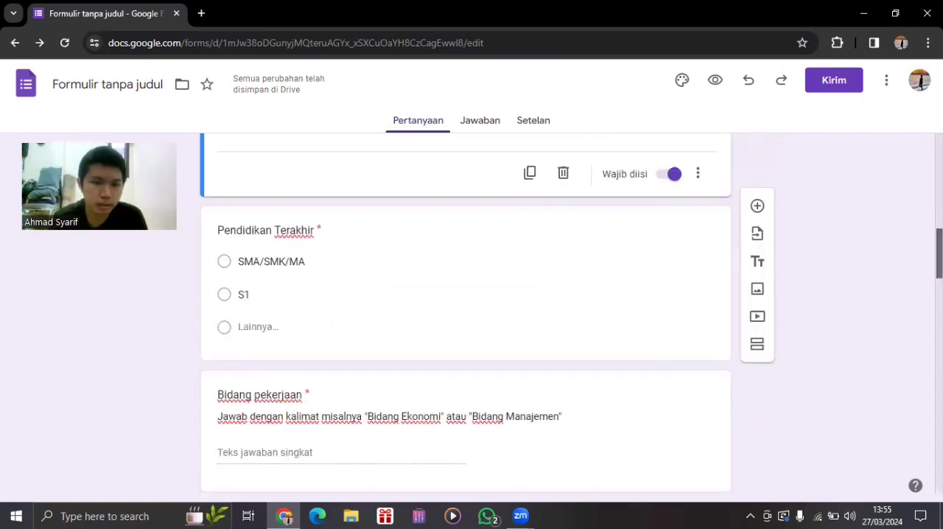
scroll(240, 324, up, 1)
click(281, 312)
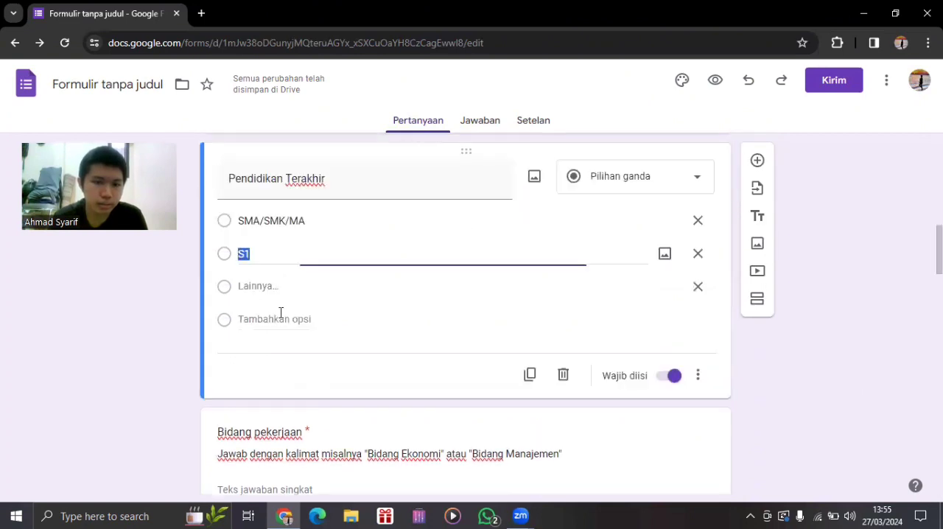
click(326, 253)
text(/D4)
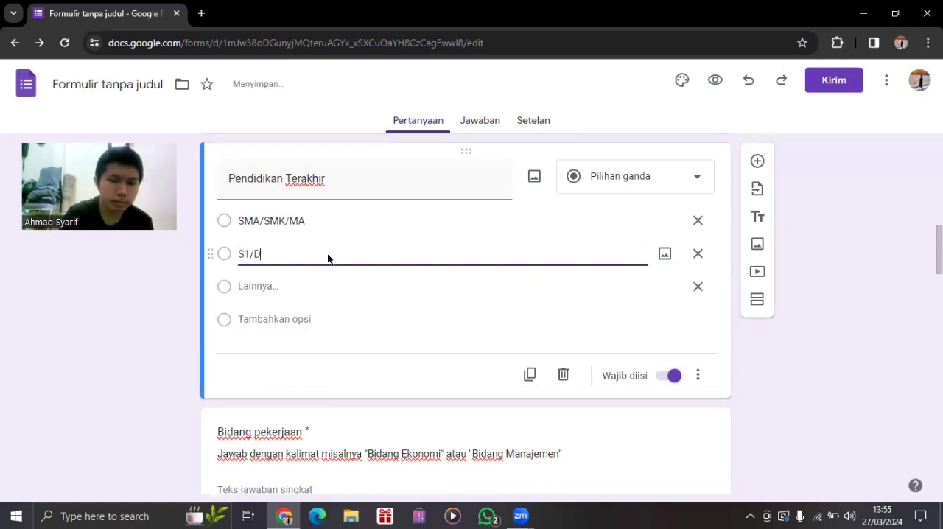
Add the option "D3" to the "Pendidikan Terakhir" question and place it between "SMA/SMK/MA" and "S1/D4".
click(267, 289)
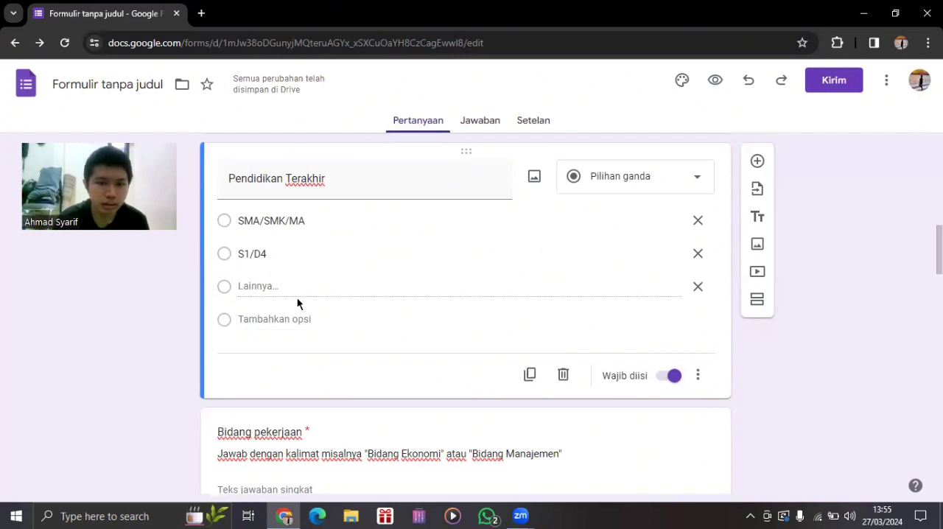
click(287, 318)
text(D3)
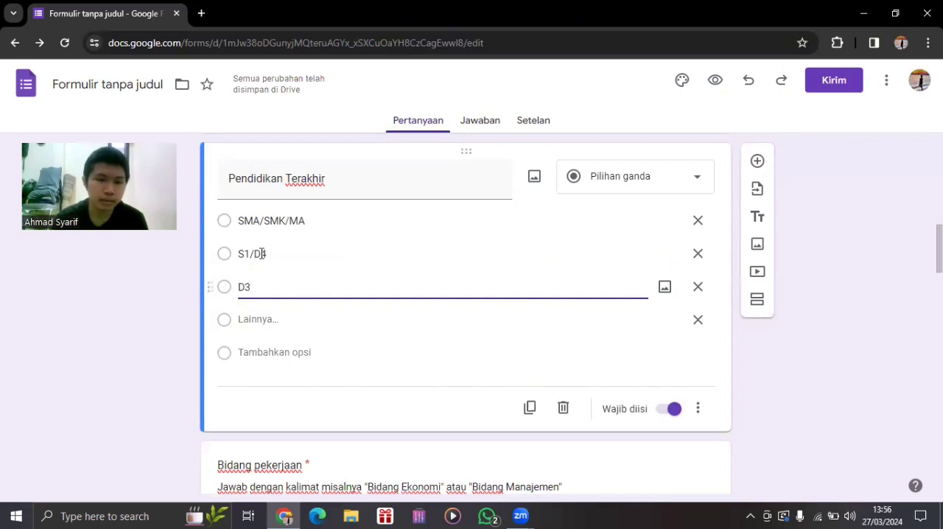
drag(215, 279, 214, 253)
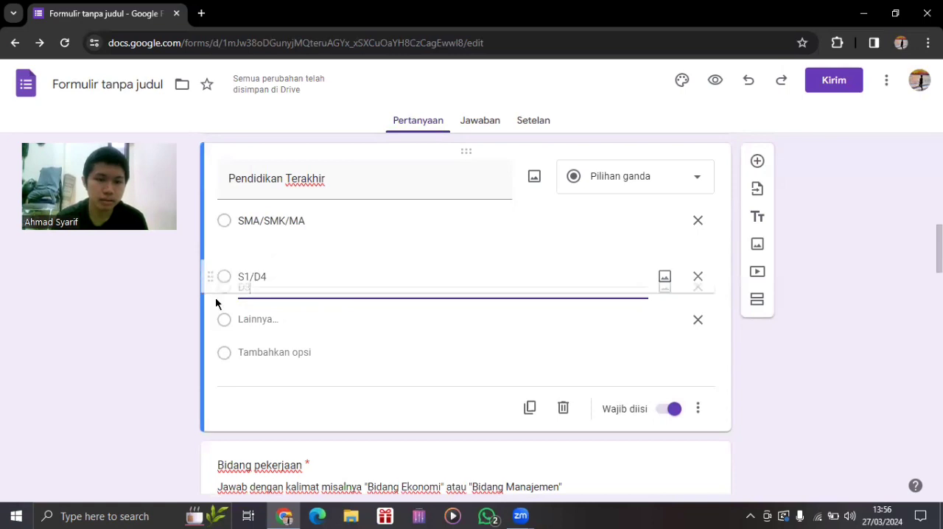
click(826, 343)
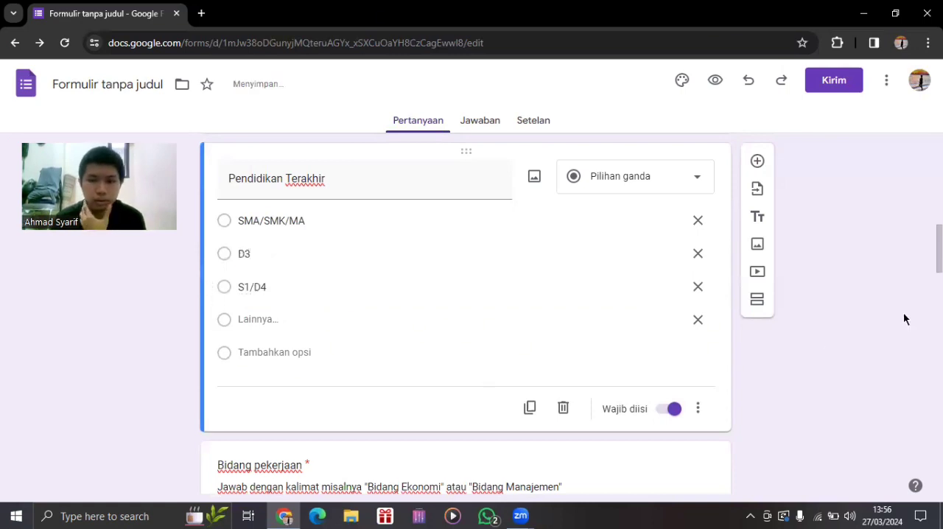
Review the biodata questions from "Pendidikan Terakhir" through "Bidang pekerjaan" and "Usia" to "Jenis kelamin".
scroll(570, 313, down, 1)
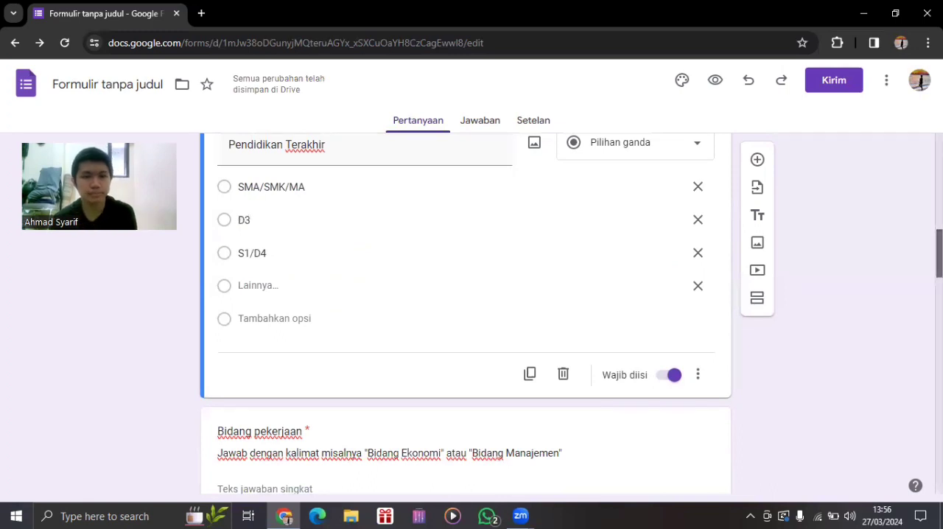
scroll(465, 317, down, 1)
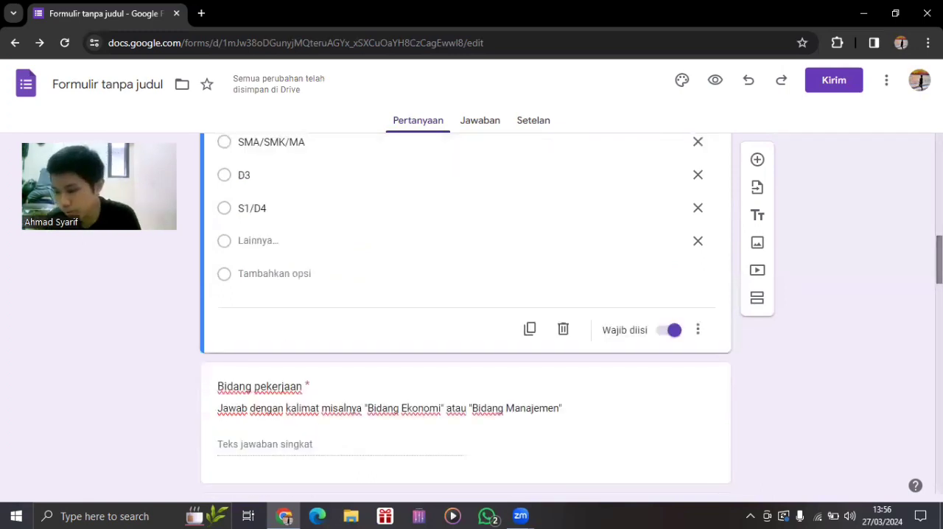
scroll(465, 317, down, 1)
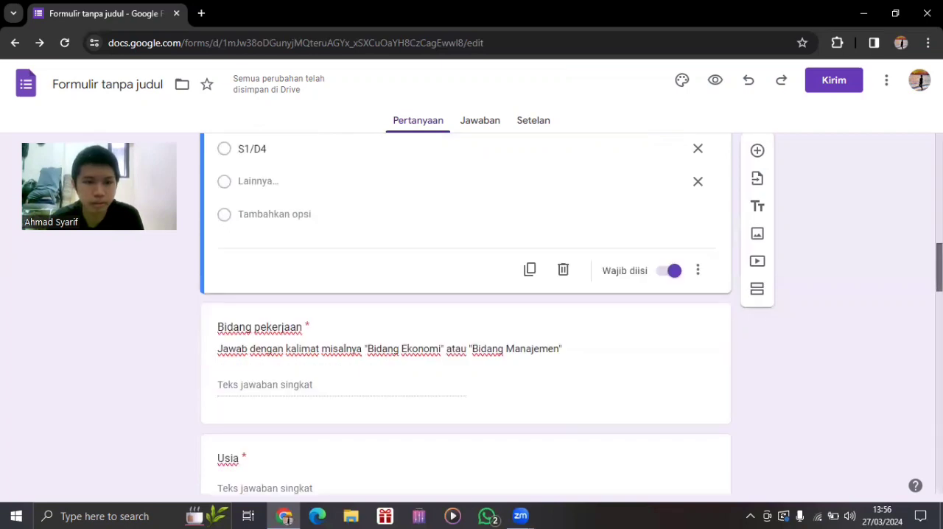
scroll(465, 317, up, 1)
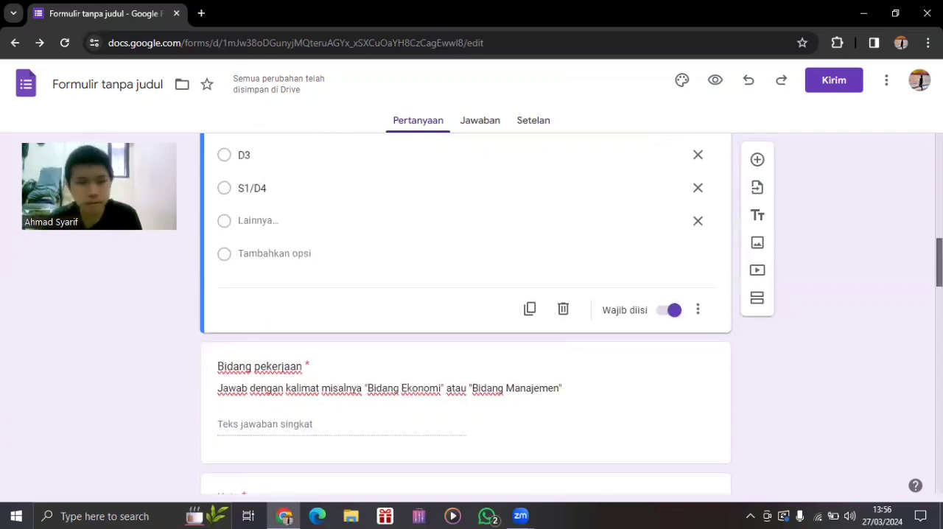
scroll(466, 317, up, 1)
scroll(466, 317, up, 1)
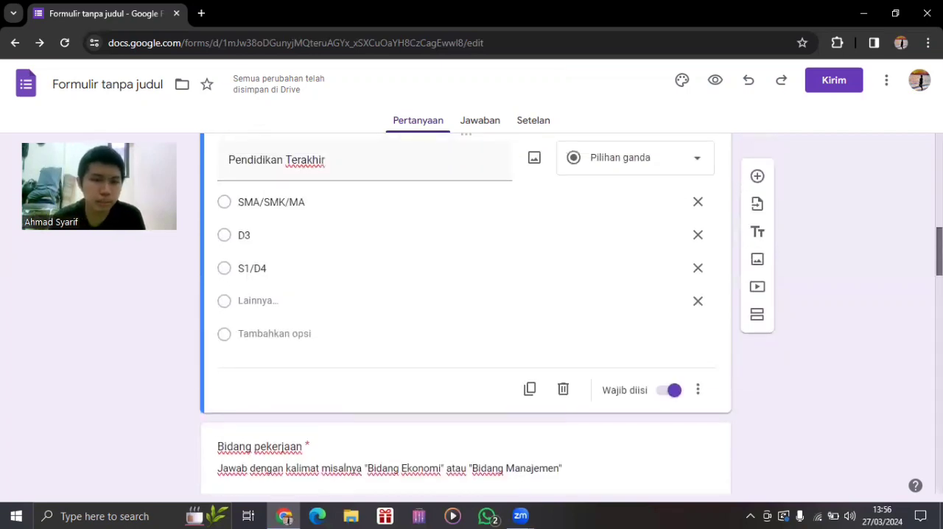
scroll(465, 317, down, 2)
scroll(538, 271, down, 2)
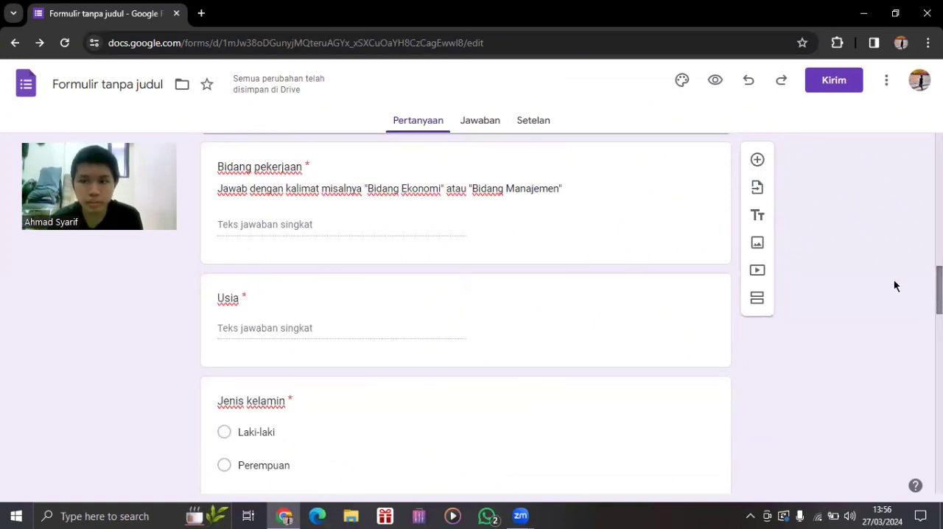
scroll(471, 309, up, 1)
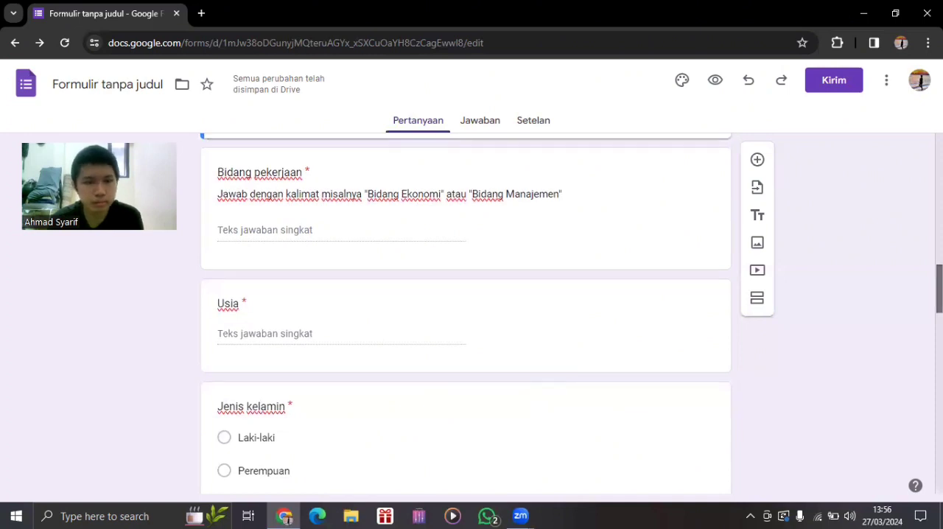
scroll(471, 313, down, 1)
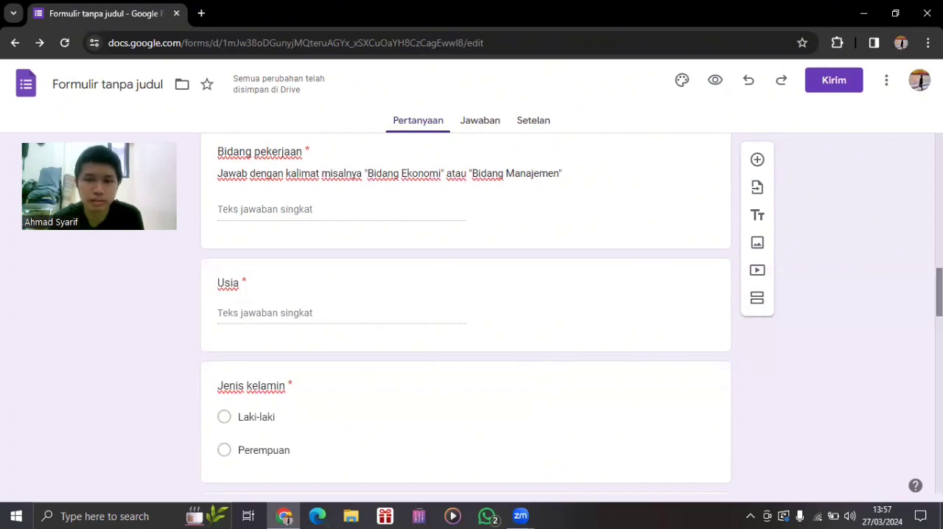
drag(939, 292, 939, 296)
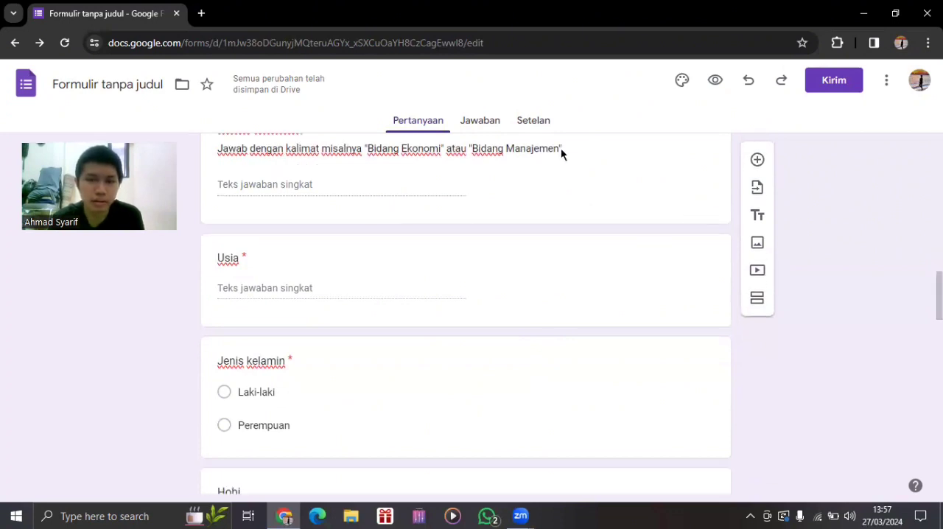
Replace the quoted "atau" between "Bidang Ekonomi" and "Bidang Manajemen" with a comma in the "Bidang pekerjaan" description.
click(706, 214)
click(701, 207)
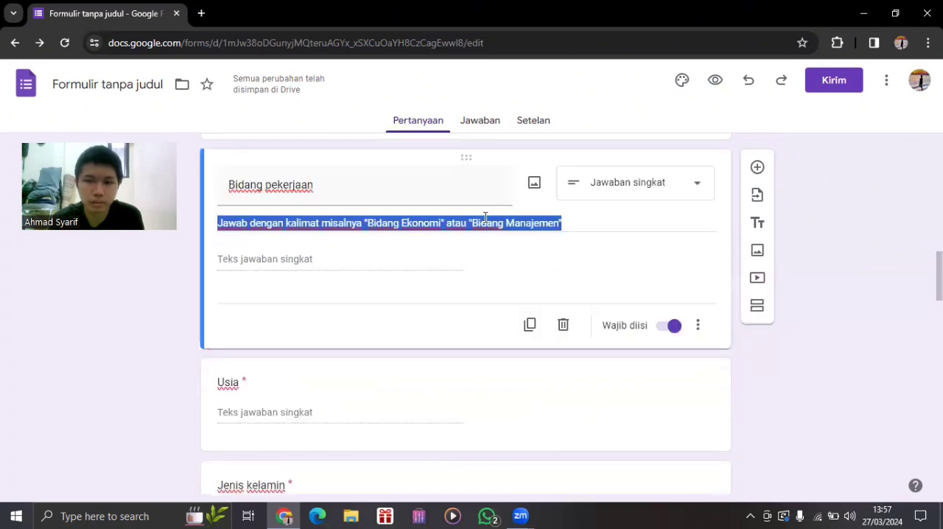
click(562, 217)
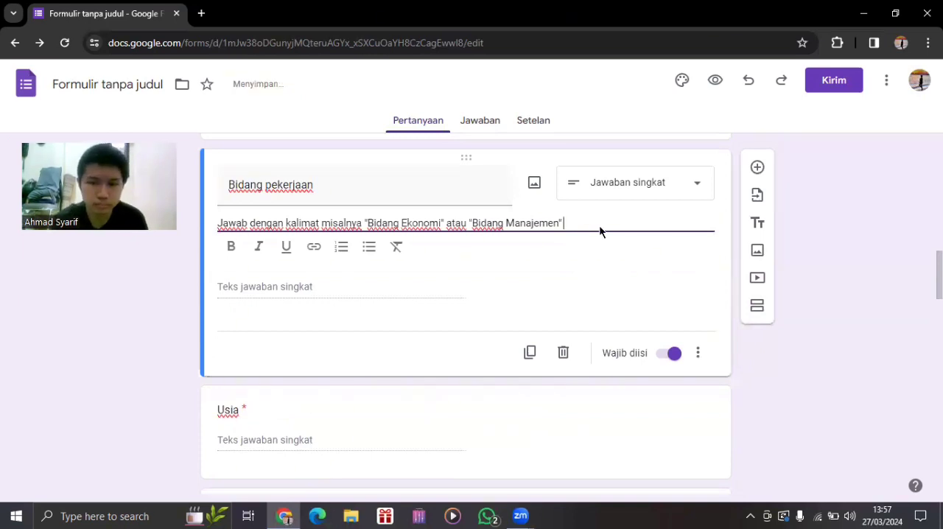
click(470, 235)
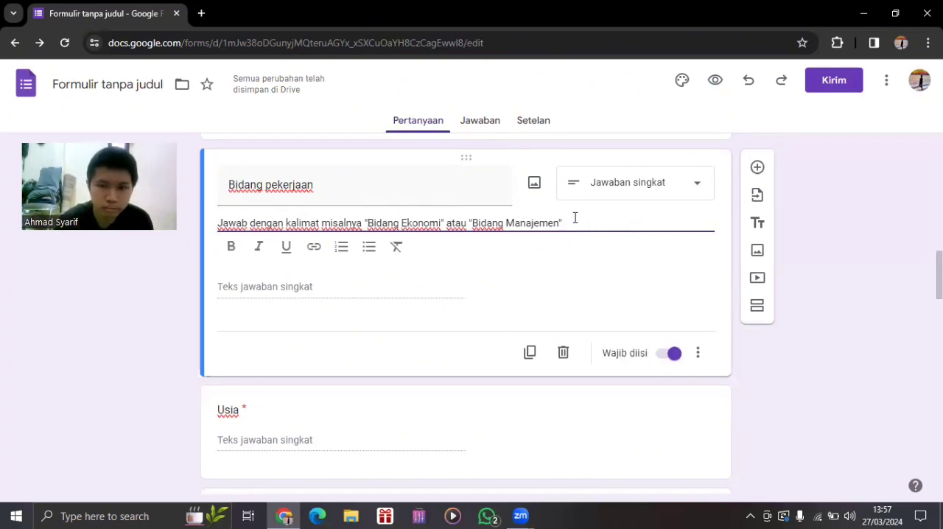
key(BackSpace)
key(BackSpace)
key(BackSpace)
key(BackSpace)
key(BackSpace)
key(BackSpace)
key(BackSpace)
key(BackSpace)
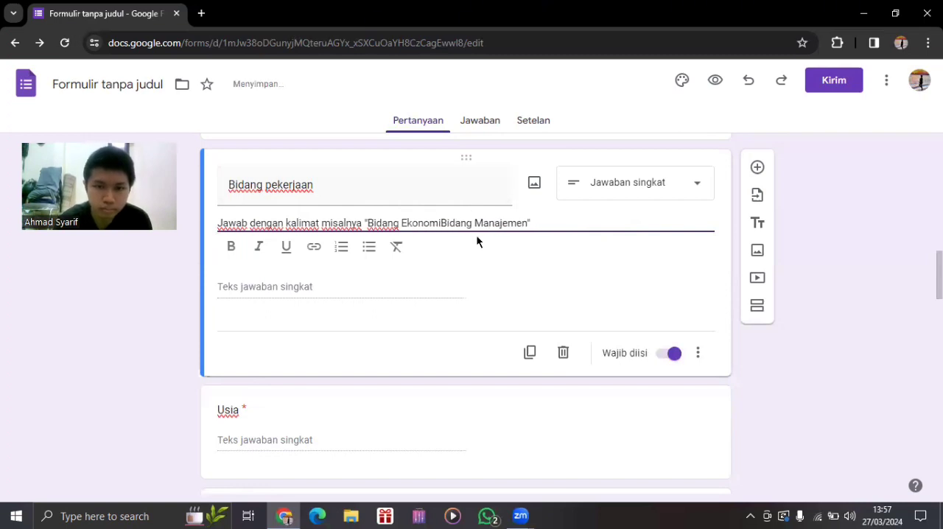
text(,)
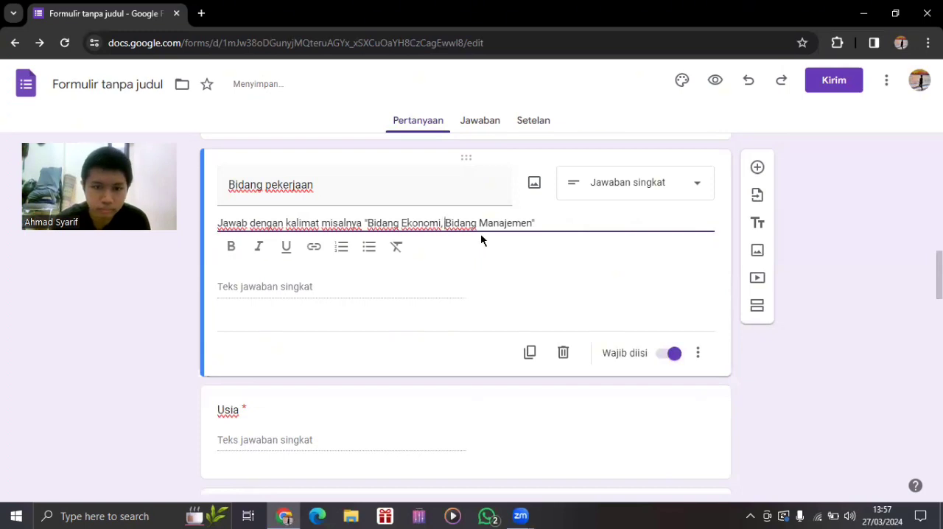
Add ", Bidang teknik perbaikan" as a third example inside the closing quotation mark of the "Bidang pekerjaan" description.
click(539, 224)
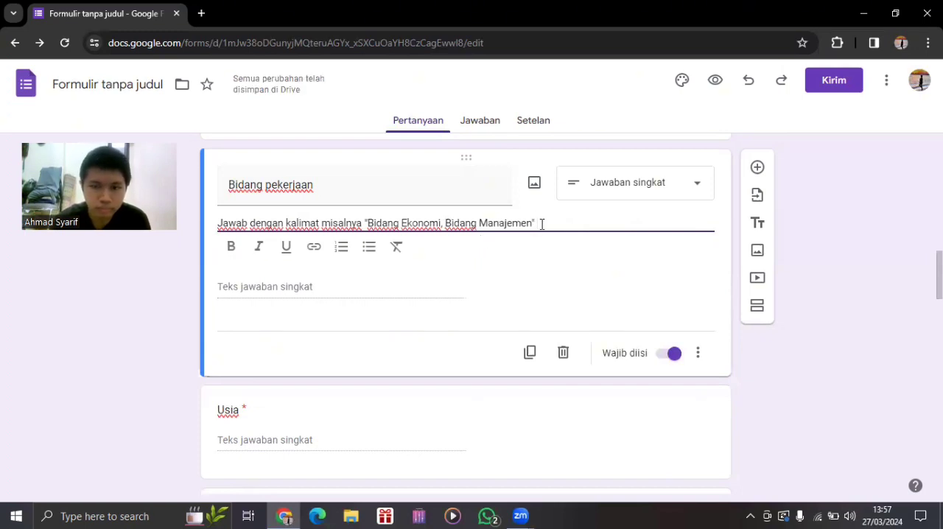
text(, bIDAN)
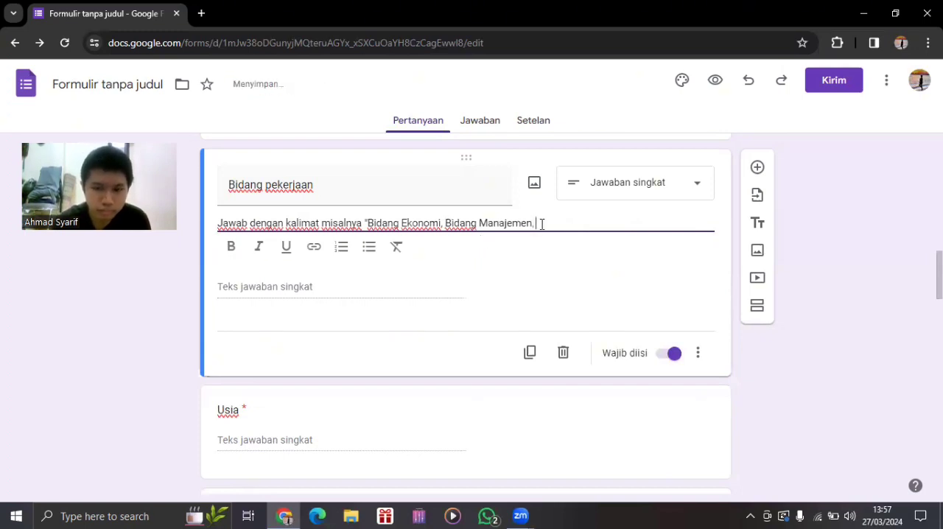
key(BackSpace)
key(BackSpace)
key(BackSpace)
key(BackSpace)
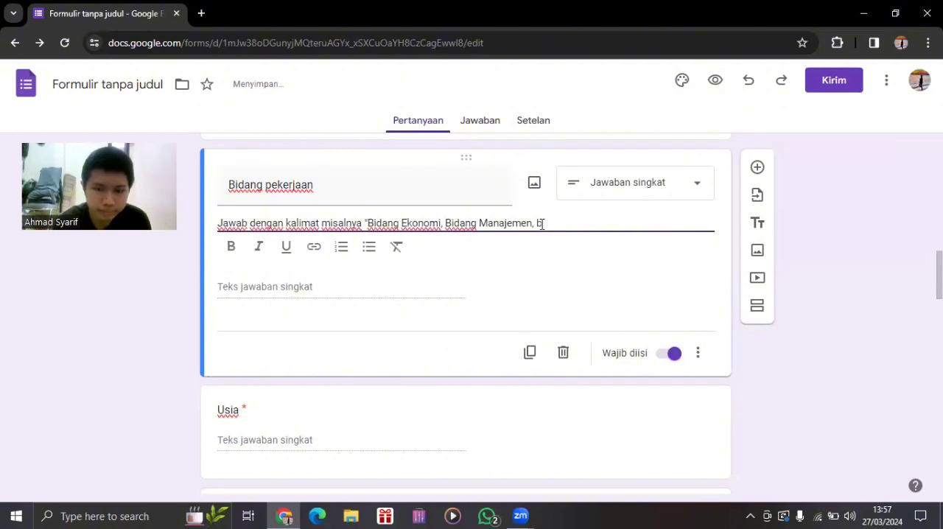
key(BackSpace)
text(Bid)
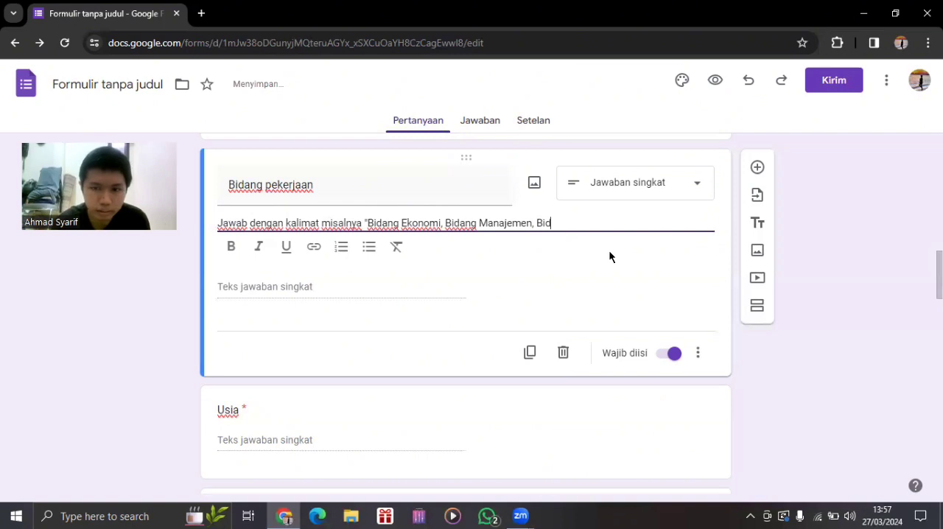
text(ang te)
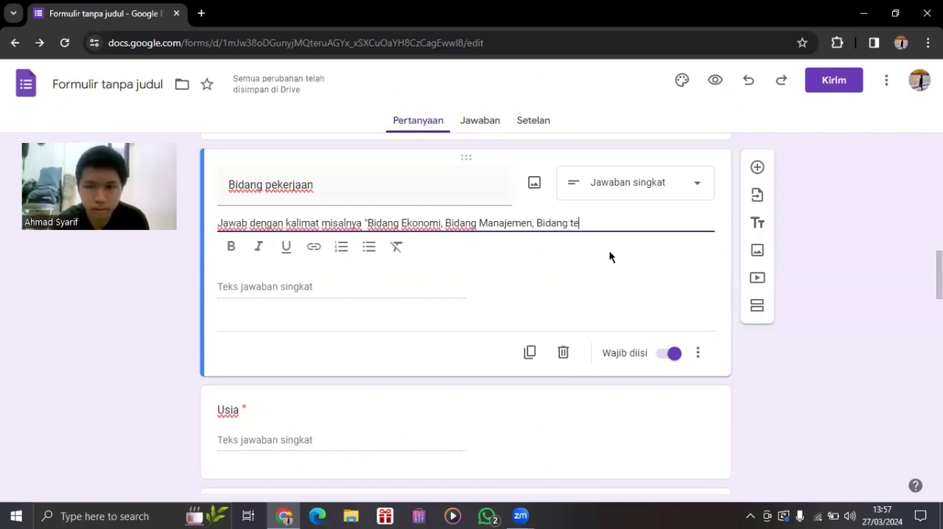
text(knis perbaikan)
key(BackSpace)
key(BackSpace)
key(BackSpace)
key(BackSpace)
key(BackSpace)
key(BackSpace)
key(BackSpace)
key(BackSpace)
key(BackSpace)
key(BackSpace)
key(BackSpace)
key(BackSpace)
key(BackSpace)
key(BackSpace)
key(BackSpace)
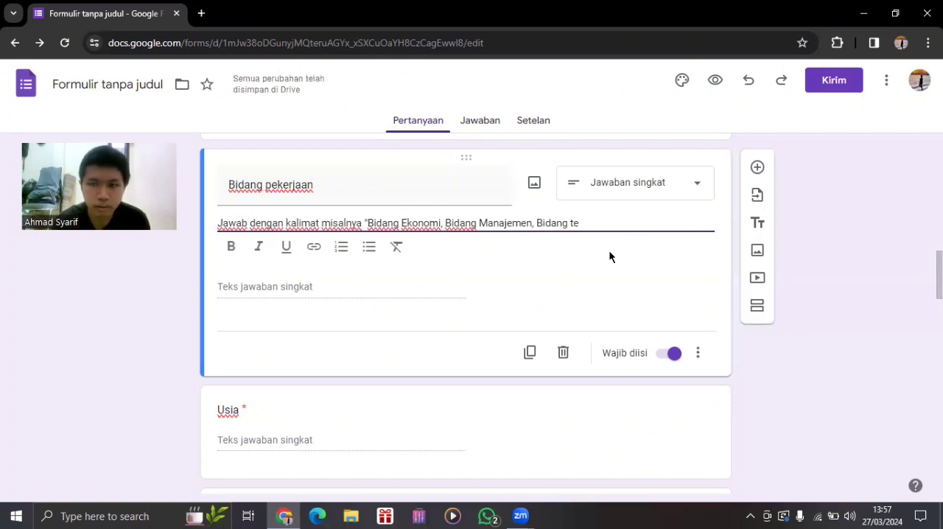
text(eknik perbaikan")
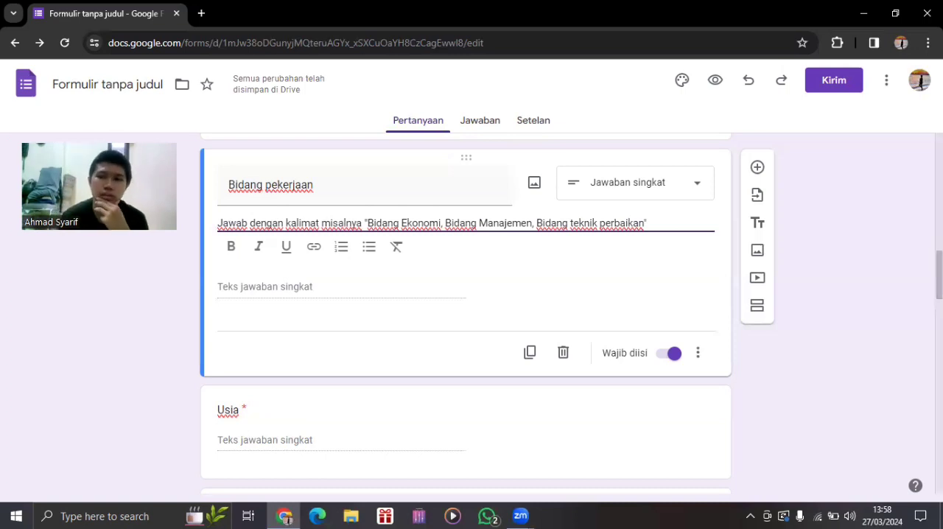
Turn on answer validation for the "Usia" question.
scroll(466, 317, down, 1)
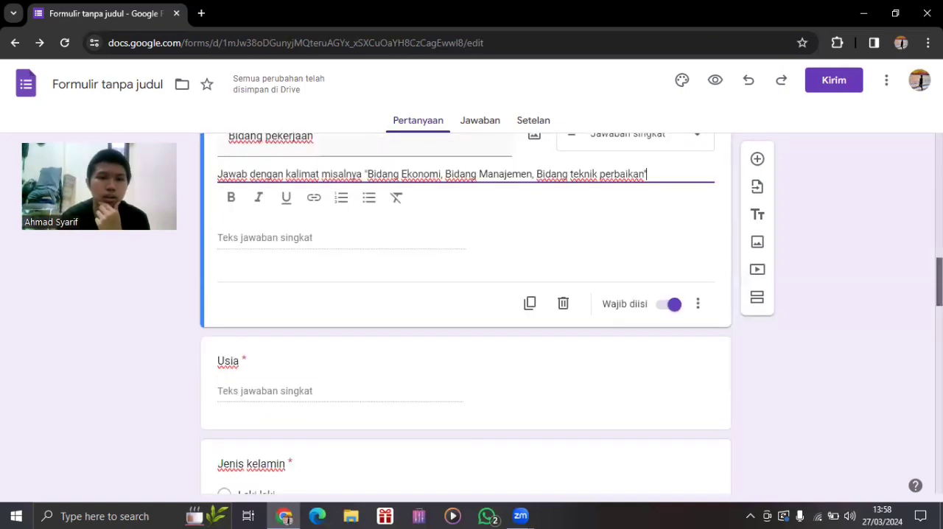
scroll(465, 316, up, 1)
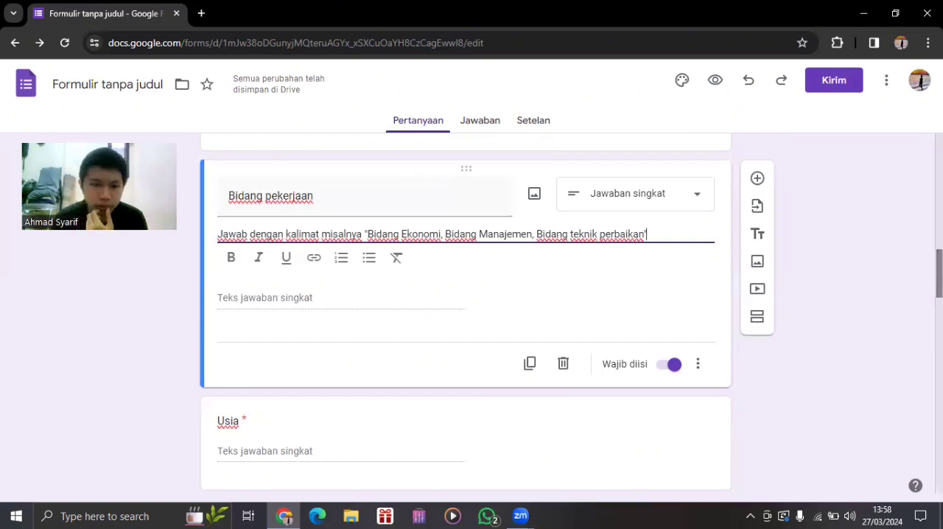
scroll(465, 317, down, 3)
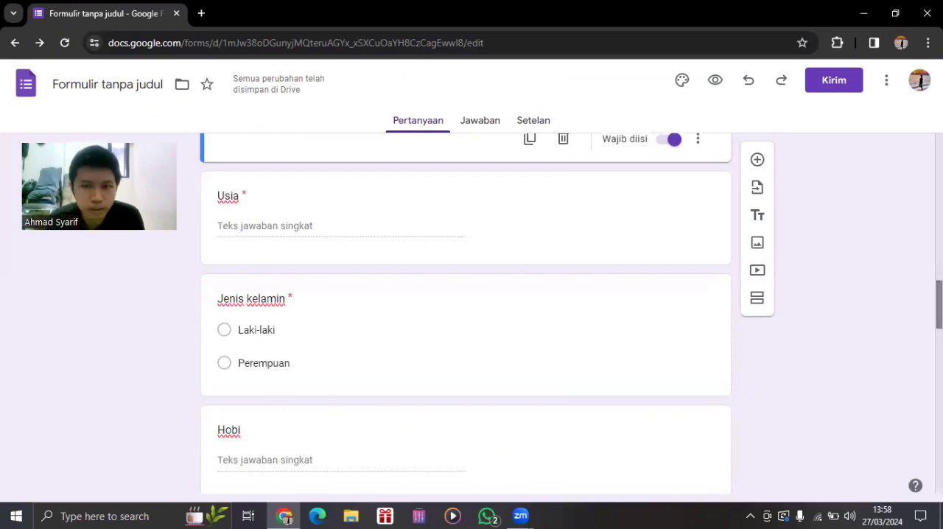
click(472, 232)
click(695, 274)
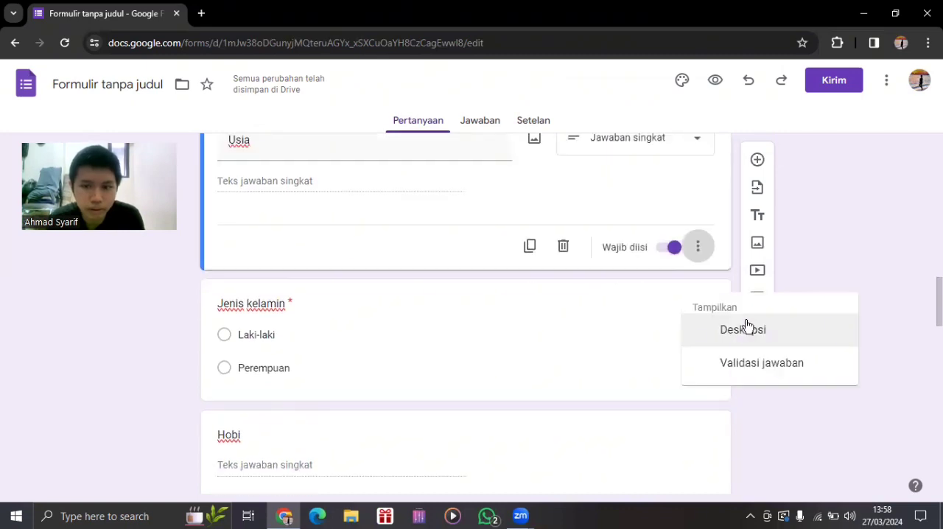
click(751, 364)
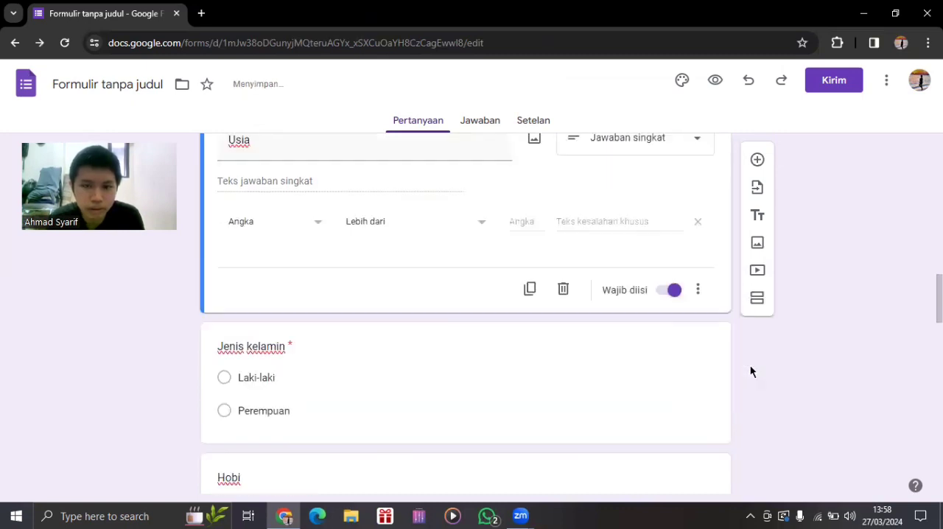
Try the "Sama dengan" condition with the number 2 in the "Usia" validation, and clear the number.
click(408, 239)
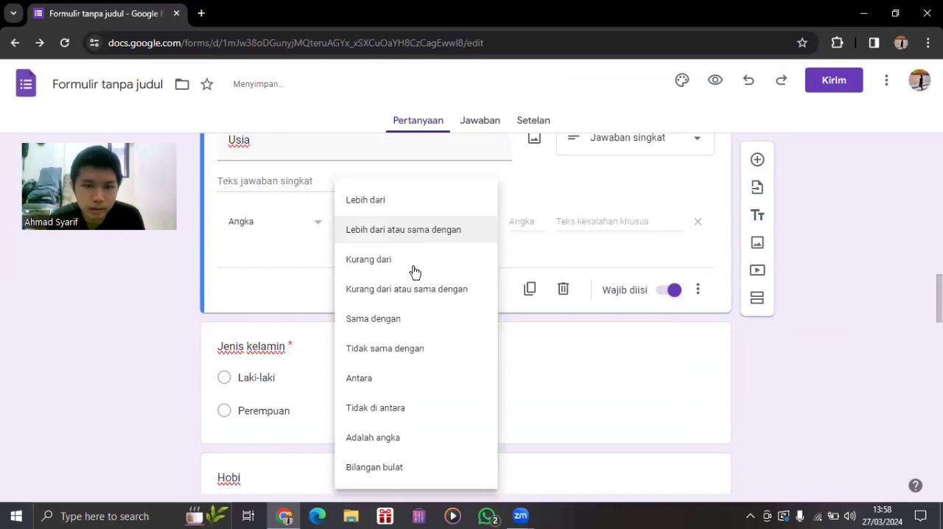
click(407, 318)
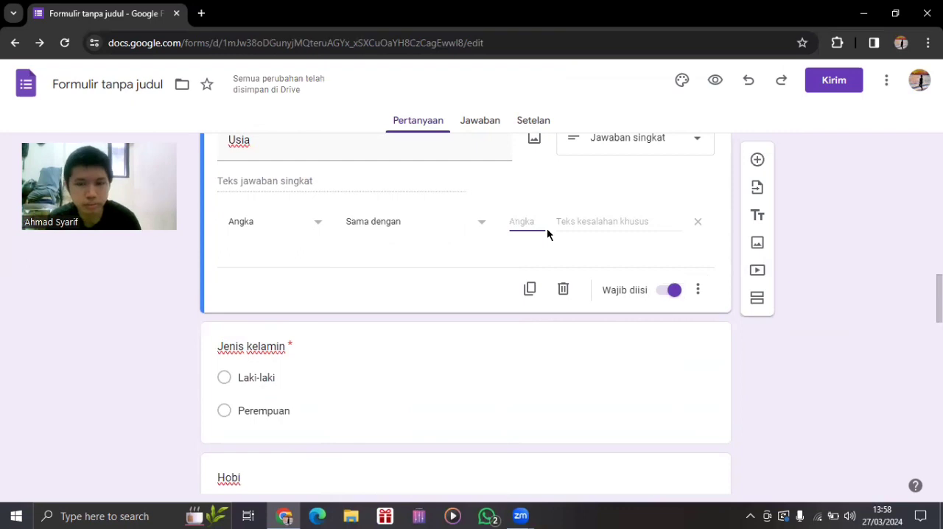
text(2)
click(595, 227)
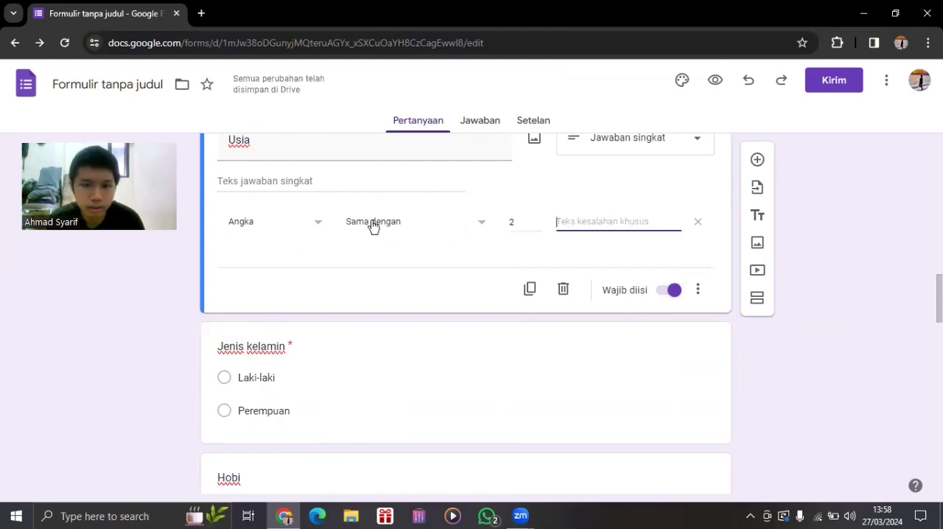
click(535, 227)
click(584, 225)
click(538, 227)
key(BackSpace)
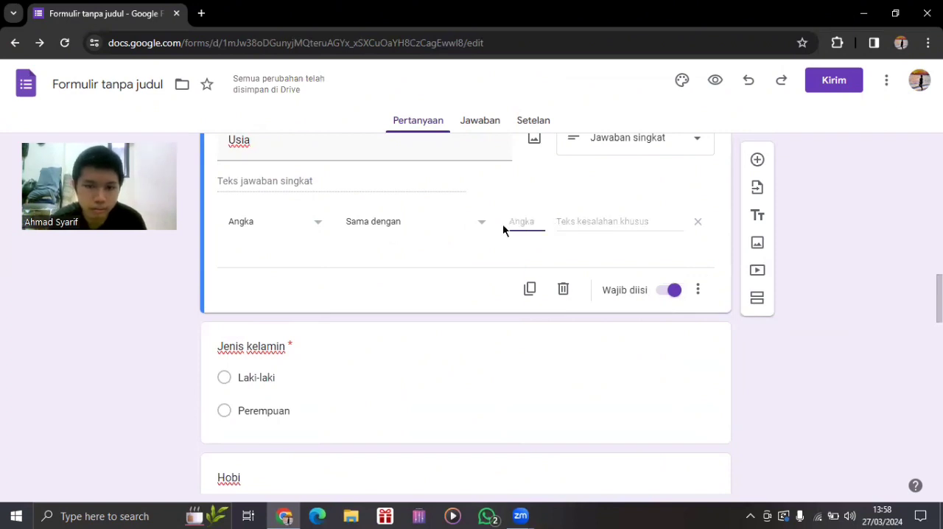
Try the "Bilangan bulat" condition for the "Usia" validation, and switch it back to "Sama dengan".
click(463, 220)
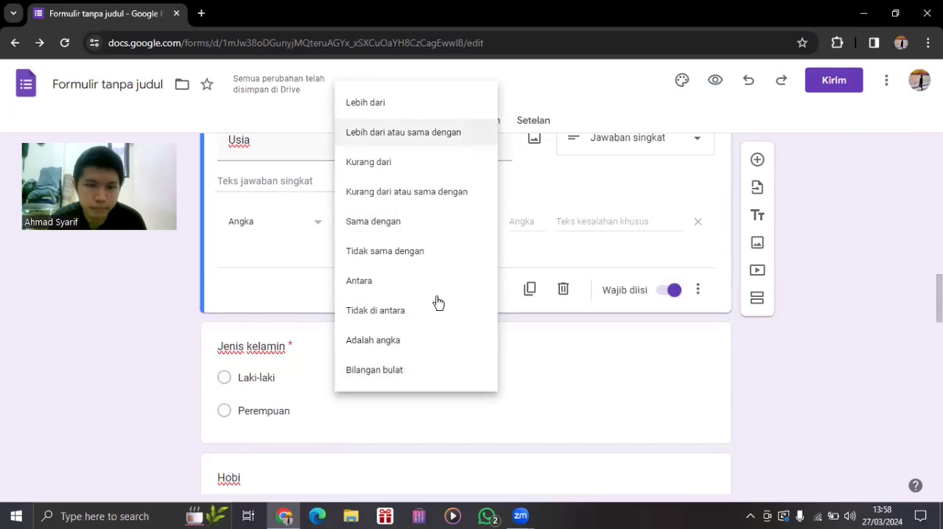
click(431, 365)
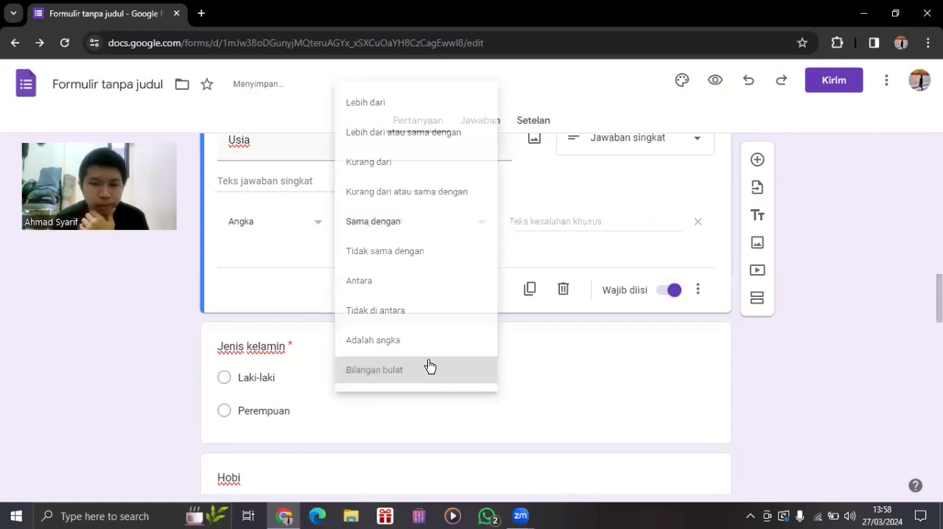
click(540, 221)
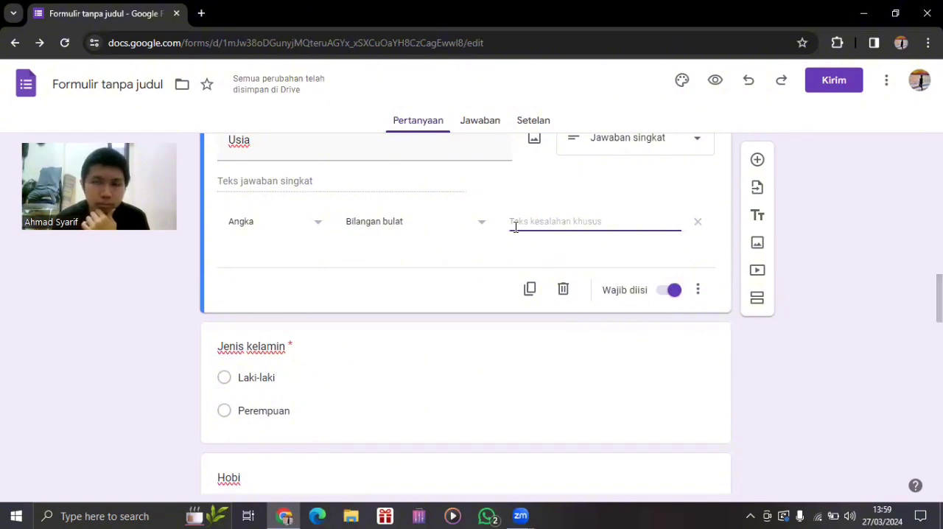
click(479, 225)
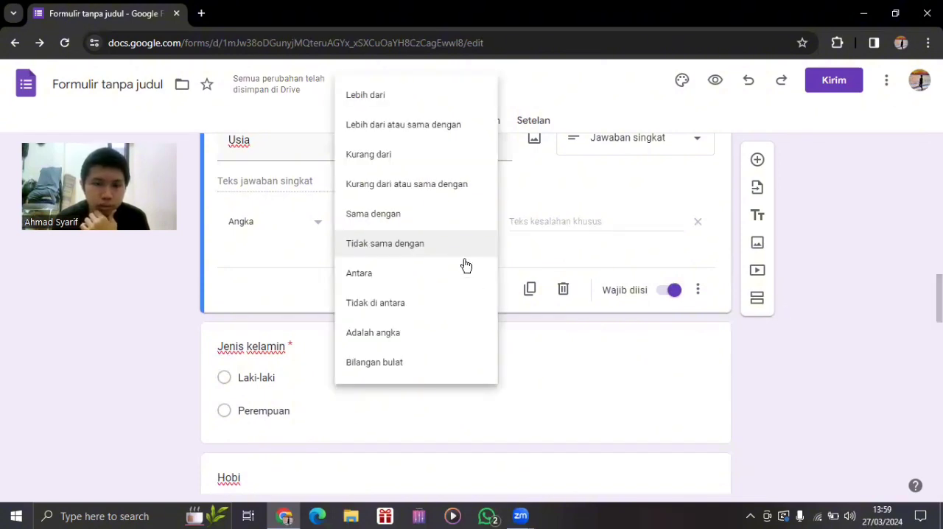
click(436, 208)
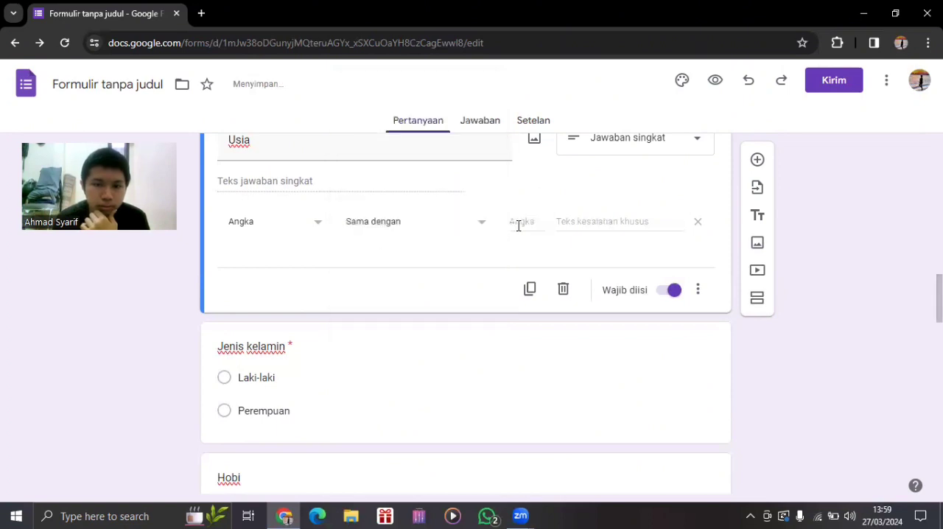
Try the "Kurang dari" condition with the number 2 in the "Usia" validation, keeping the "Angka" type.
click(274, 223)
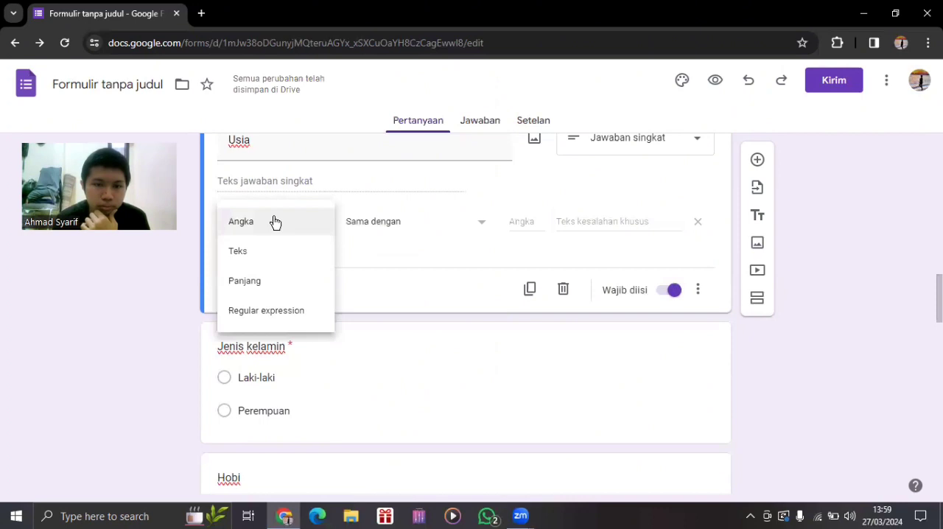
click(368, 221)
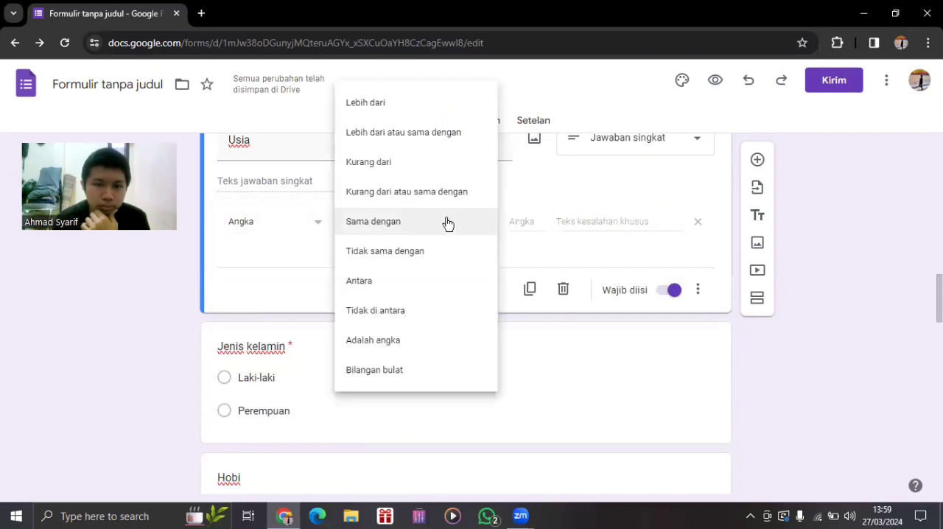
click(436, 163)
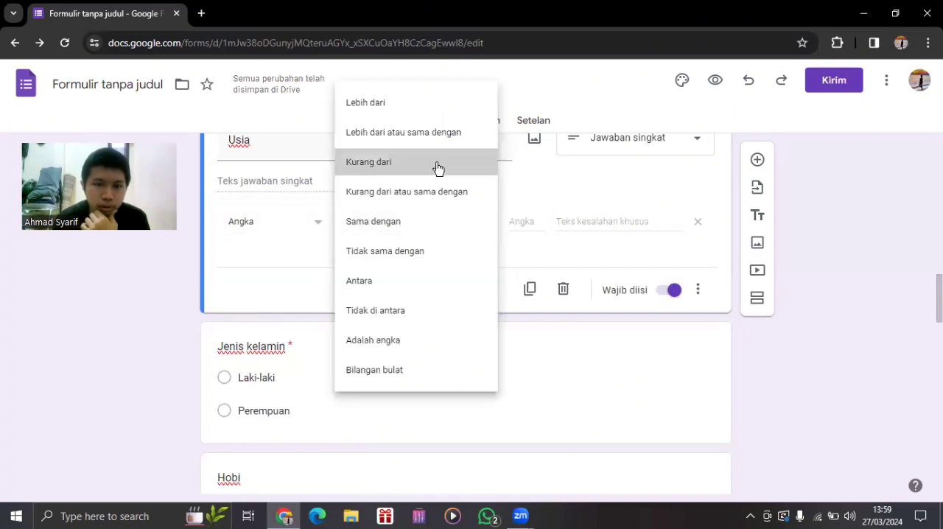
click(514, 221)
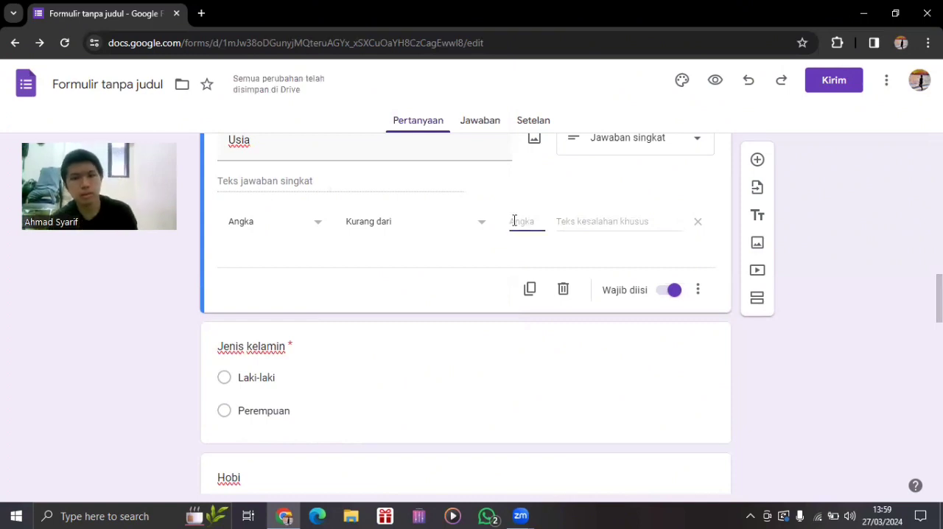
text(2)
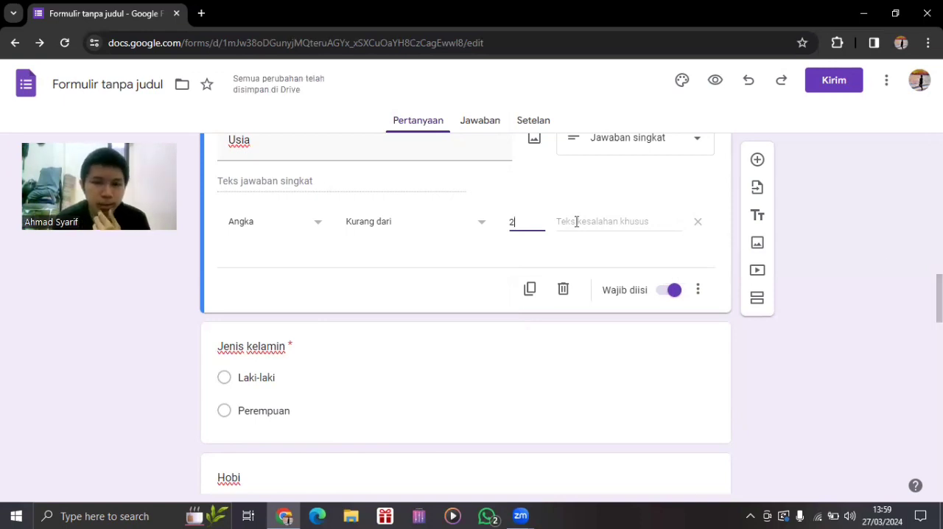
Set the "Usia" validation condition to "Adalah angka".
click(430, 227)
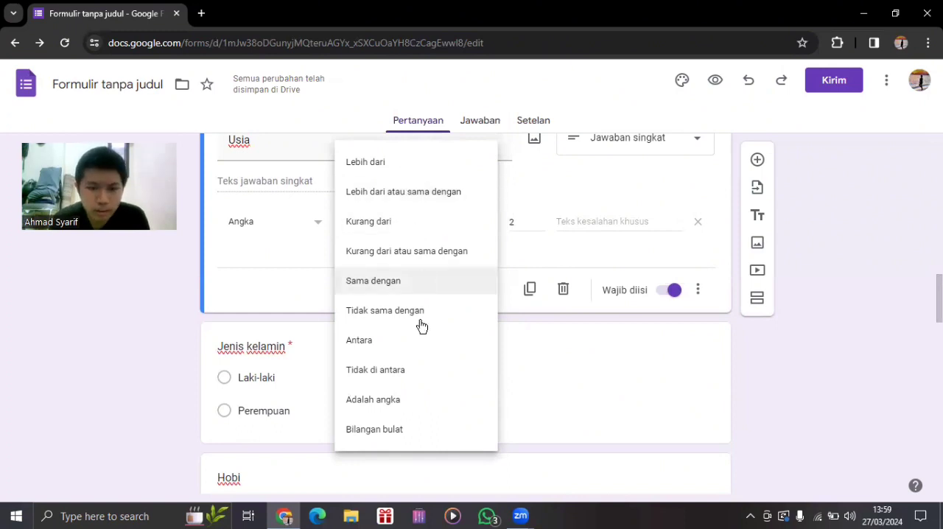
click(406, 400)
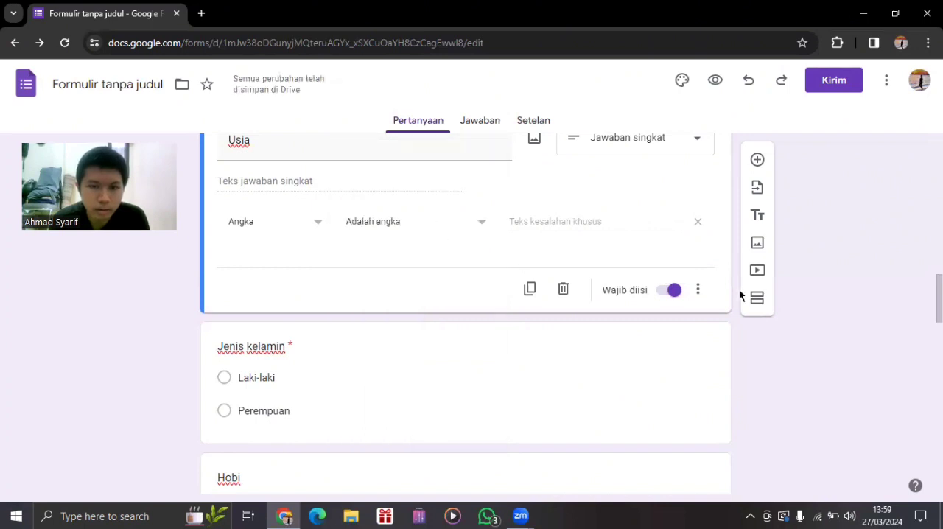
Add the option "Bidang Layanan Perbaikan" to the "Bidang keahlian" question, between "Bidang Keuangan" and "Lainnya".
drag(939, 298, 939, 298)
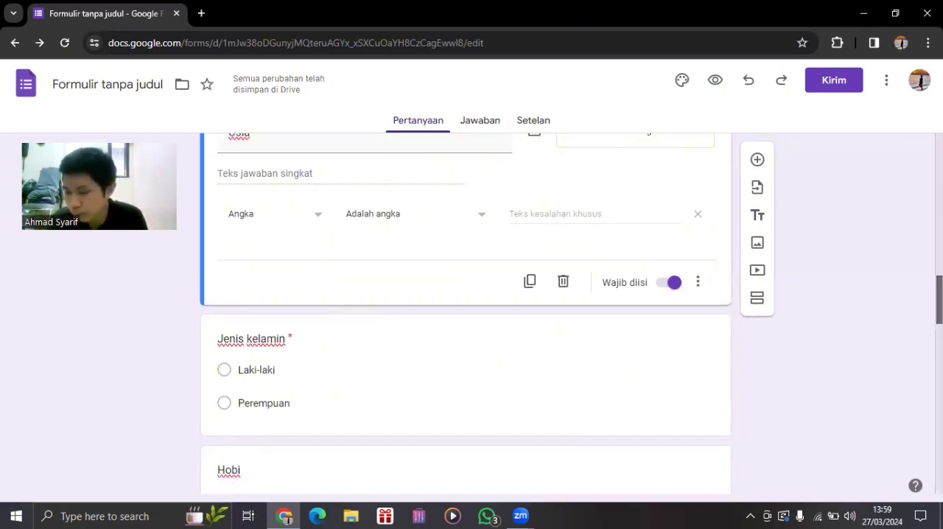
drag(939, 299, 939, 317)
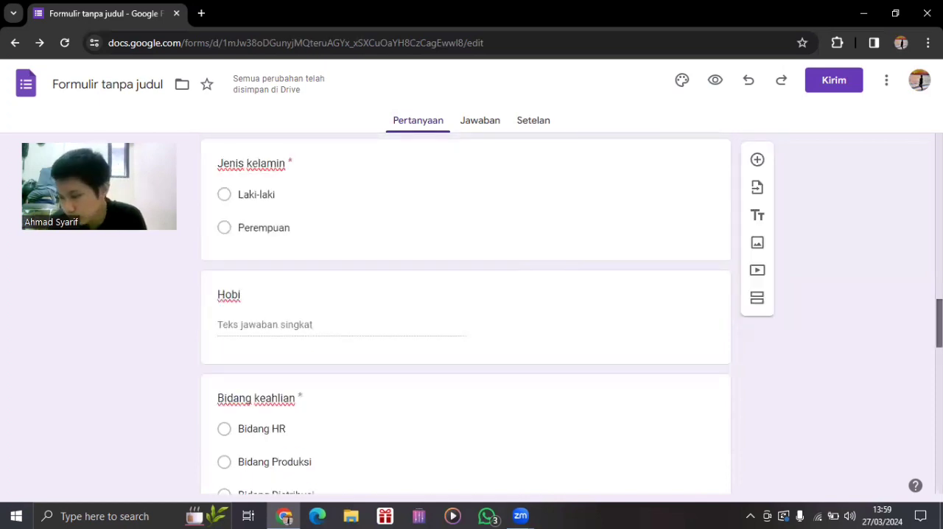
drag(939, 317, 939, 339)
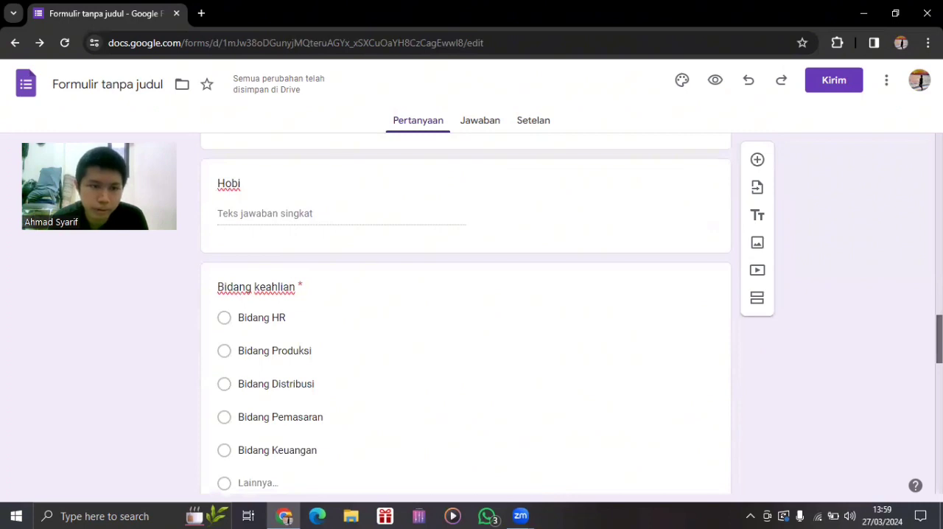
click(423, 191)
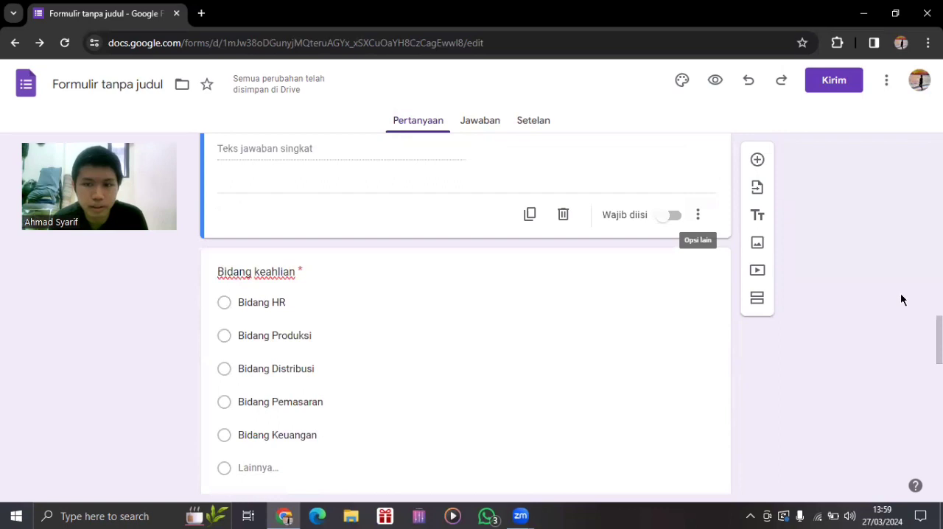
scroll(466, 313, down, 2)
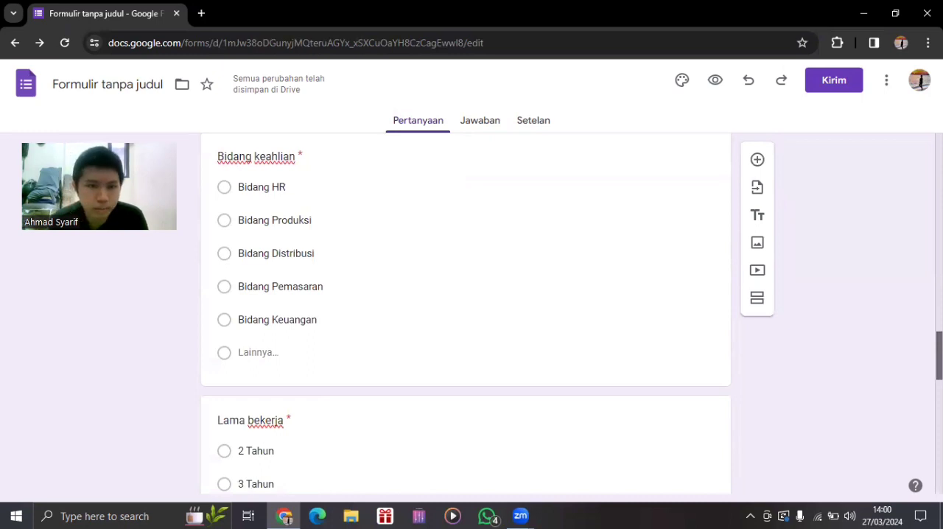
click(269, 351)
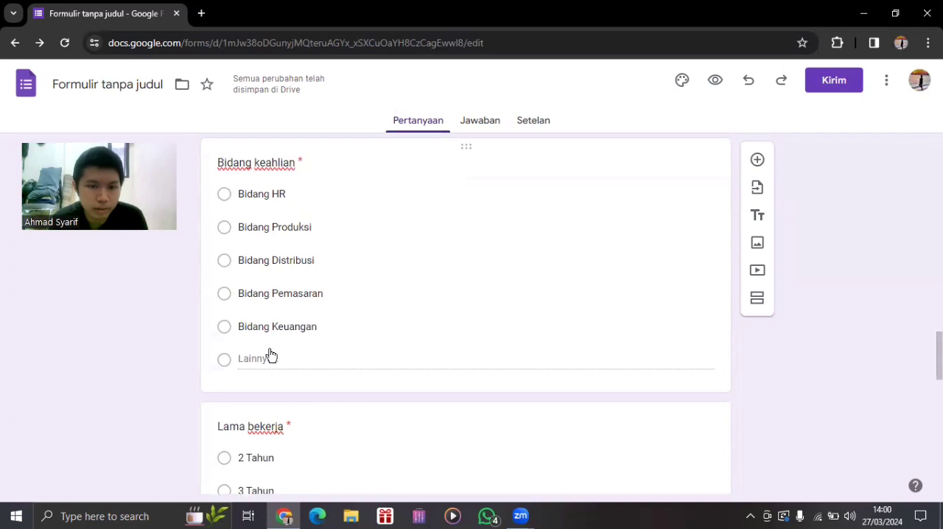
click(527, 352)
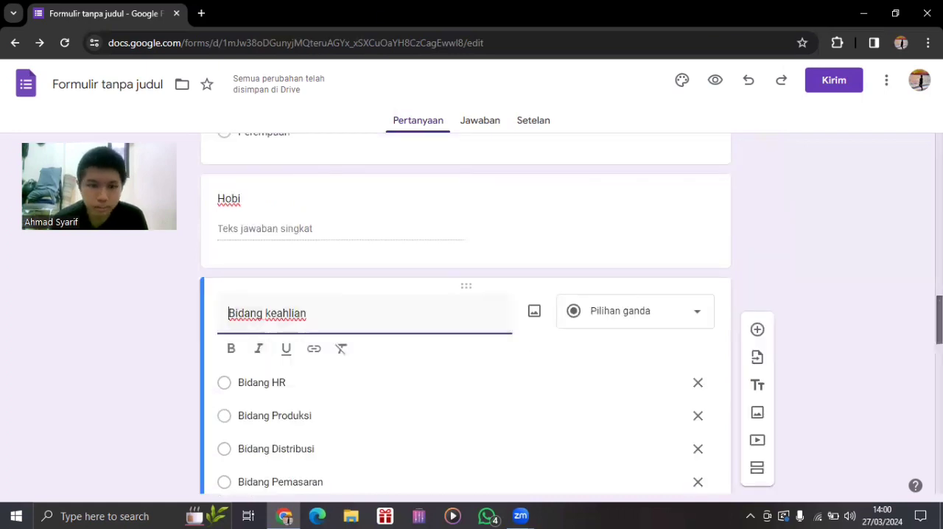
scroll(459, 377, down, 2)
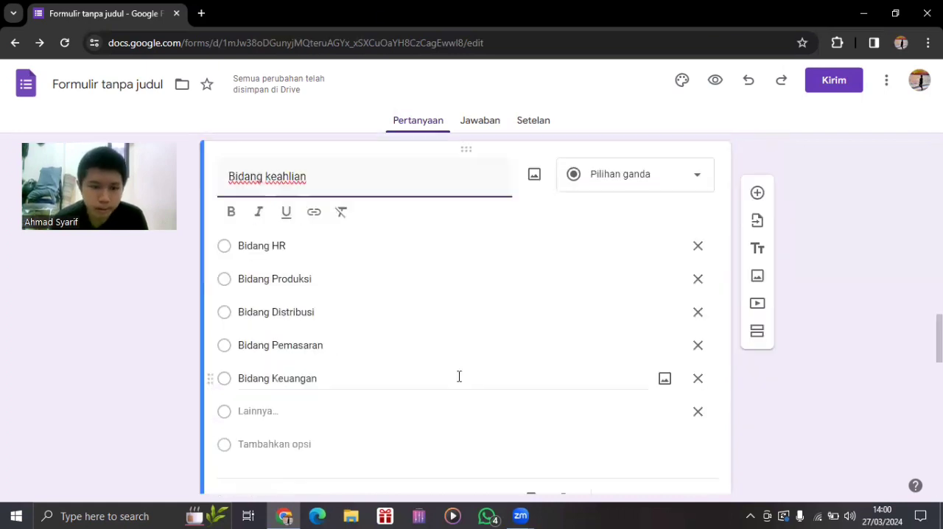
click(277, 445)
key(BackSpace)
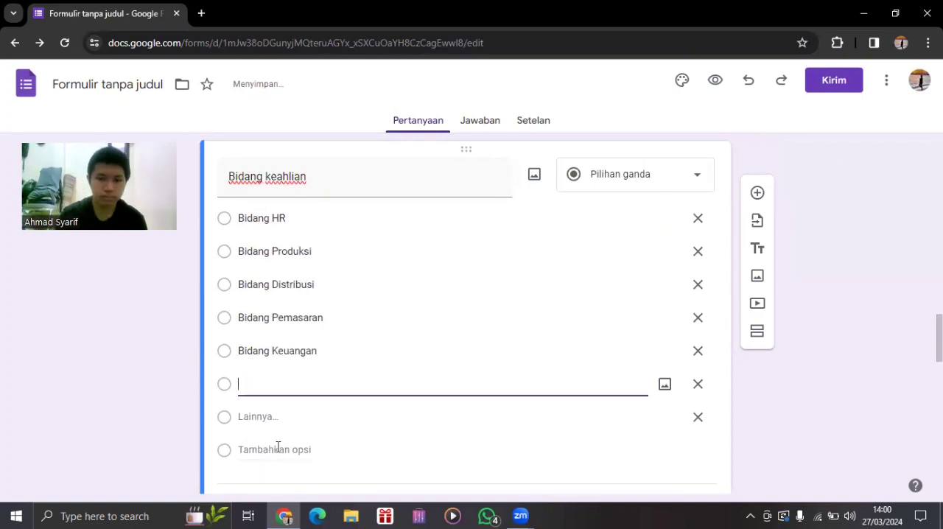
text(Bidang)
text(a)
key(BackSpace)
key(BackSpace)
text(LOay)
key(BackSpace)
key(BackSpace)
key(BackSpace)
text(ayanan Perbaikan)
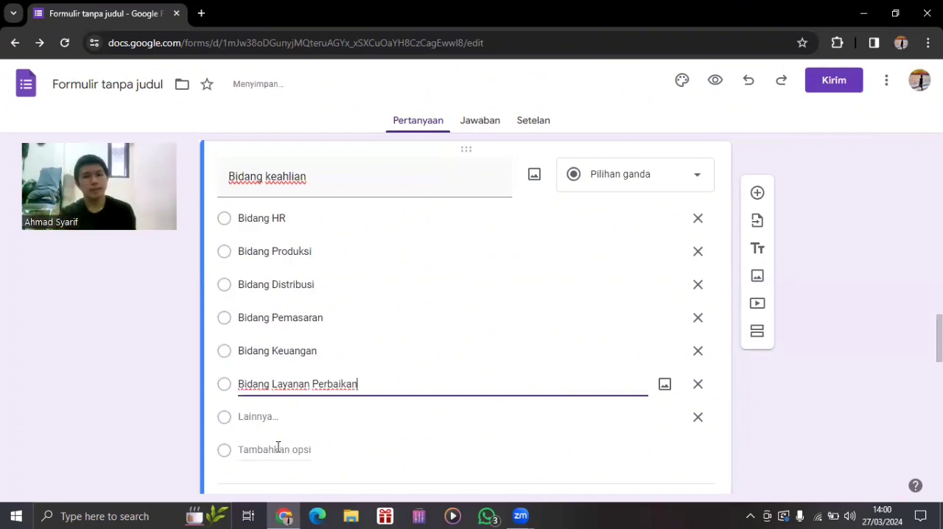
click(813, 403)
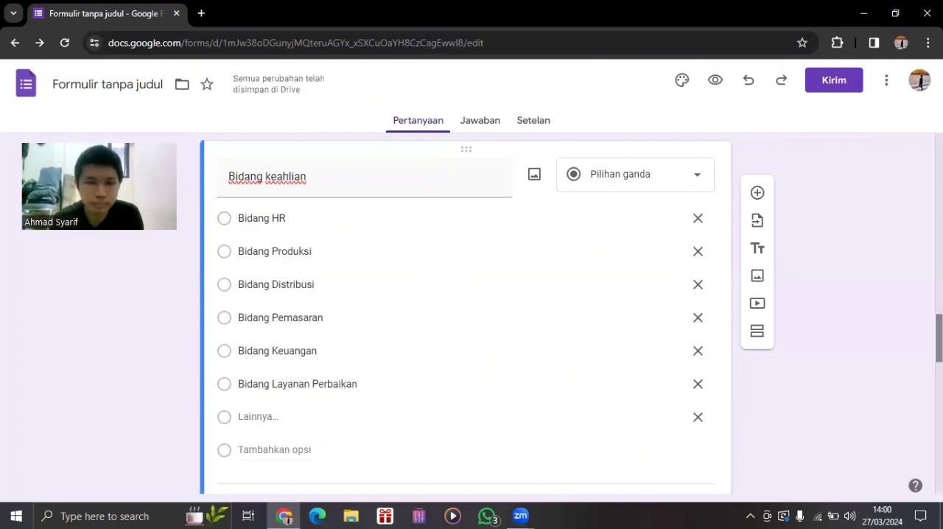
Open the "Lama bekerja" question for editing and check the section each year option leads to.
scroll(466, 309, down, 1)
scroll(466, 310, up, 1)
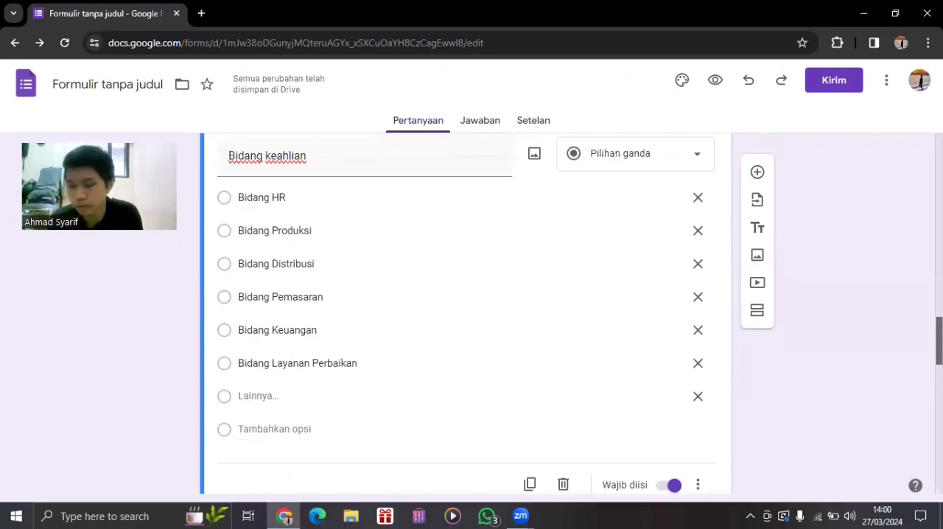
scroll(465, 309, down, 1)
scroll(351, 390, down, 4)
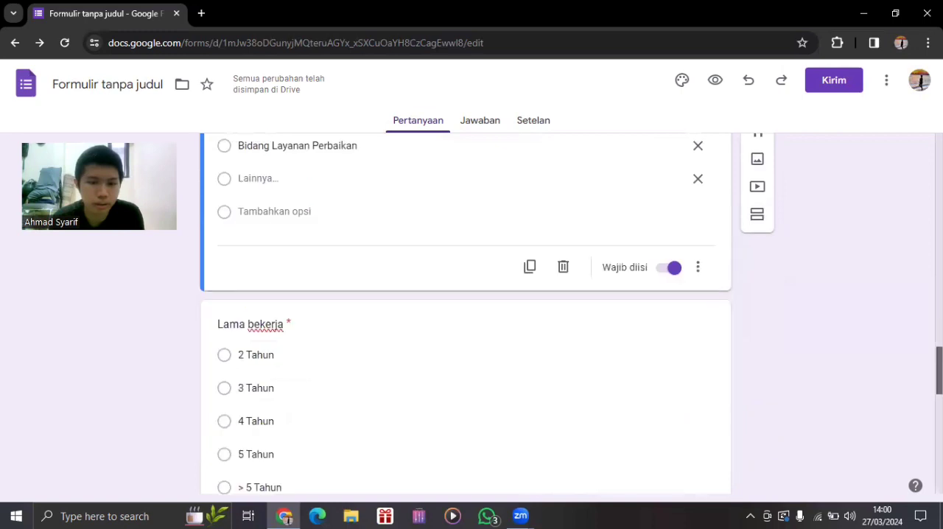
click(353, 388)
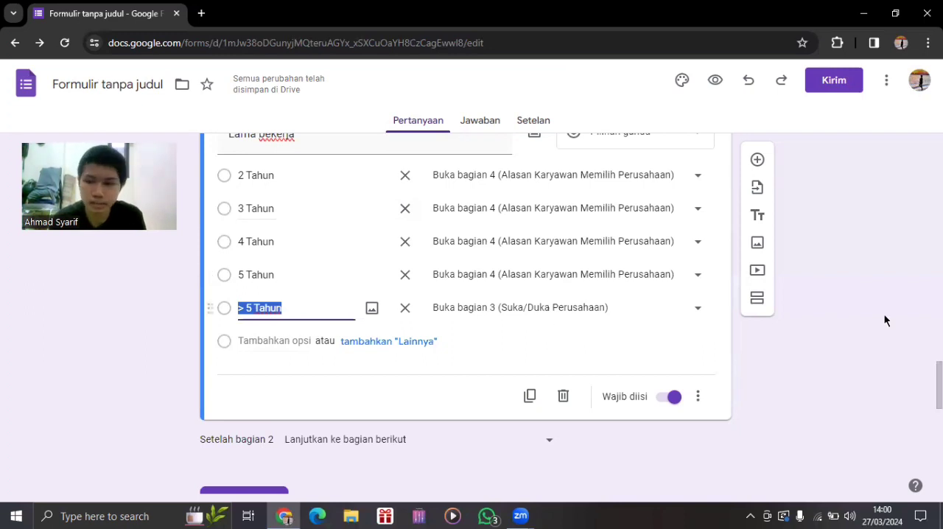
Retitle section 3 as "Suka/Duka Bekerja di Perusahaan Indofood".
scroll(471, 317, down, 1)
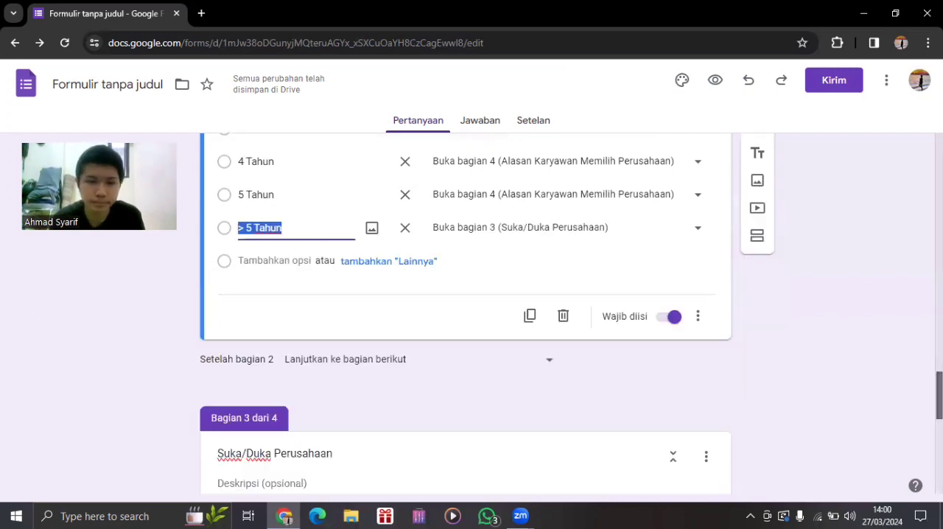
scroll(472, 280, down, 4)
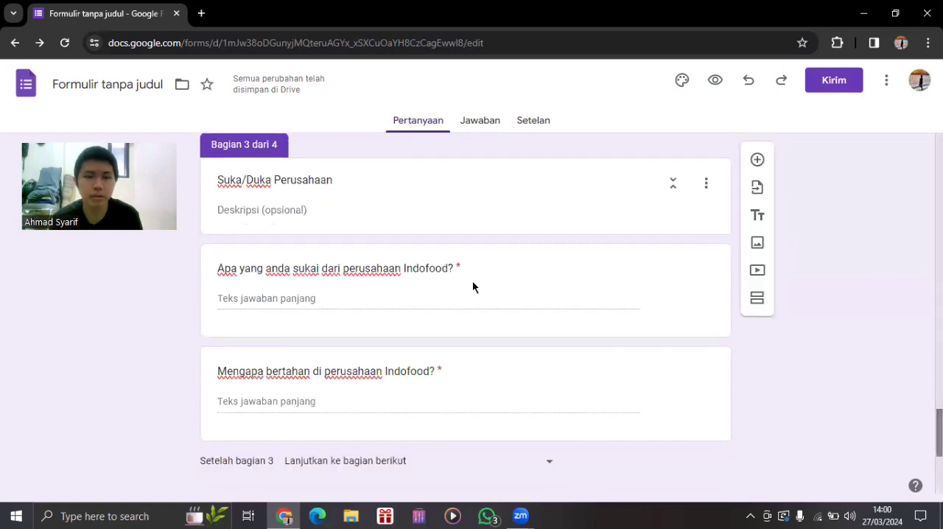
scroll(343, 179, down, 1)
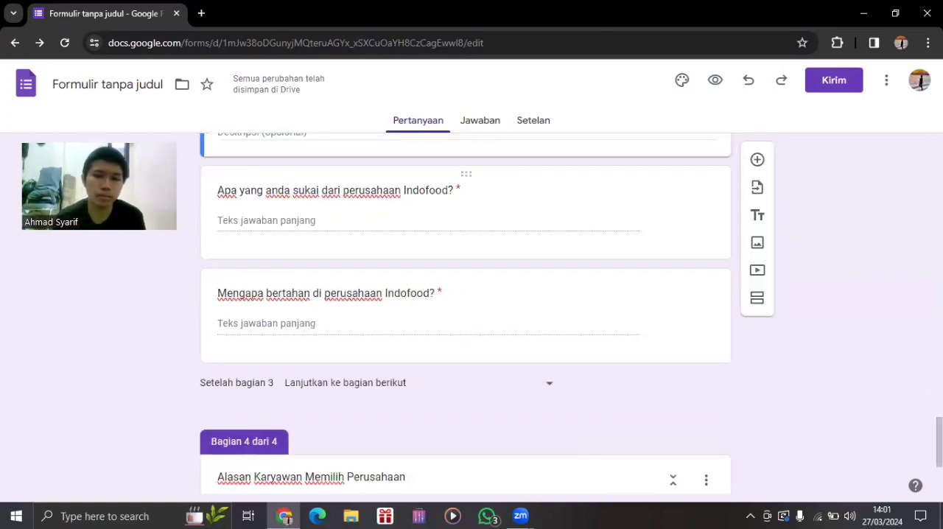
scroll(294, 204, up, 1)
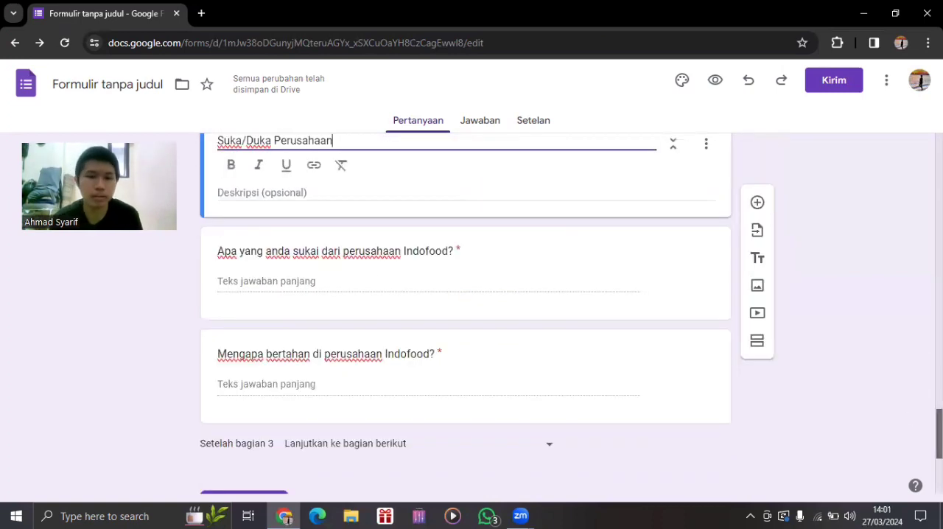
click(274, 178)
text(Bekerja )
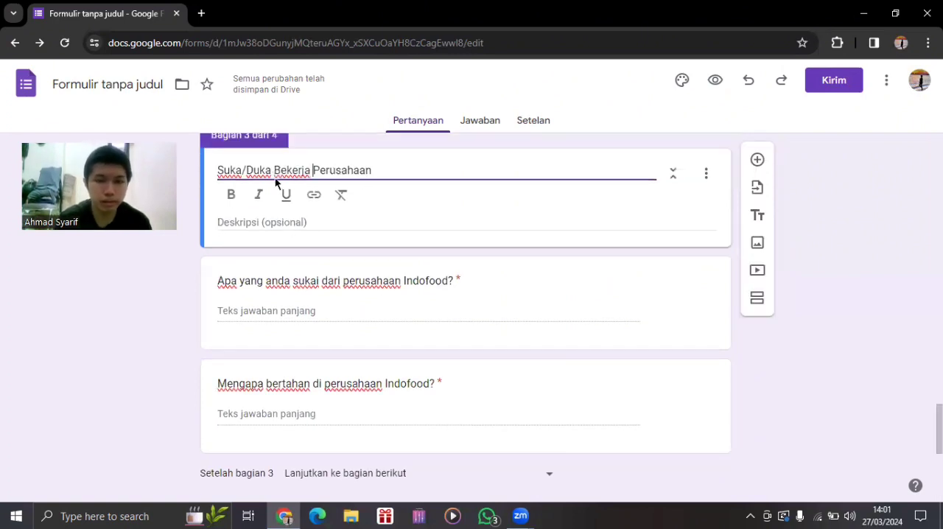
text(di)
click(407, 171)
text(Indofood)
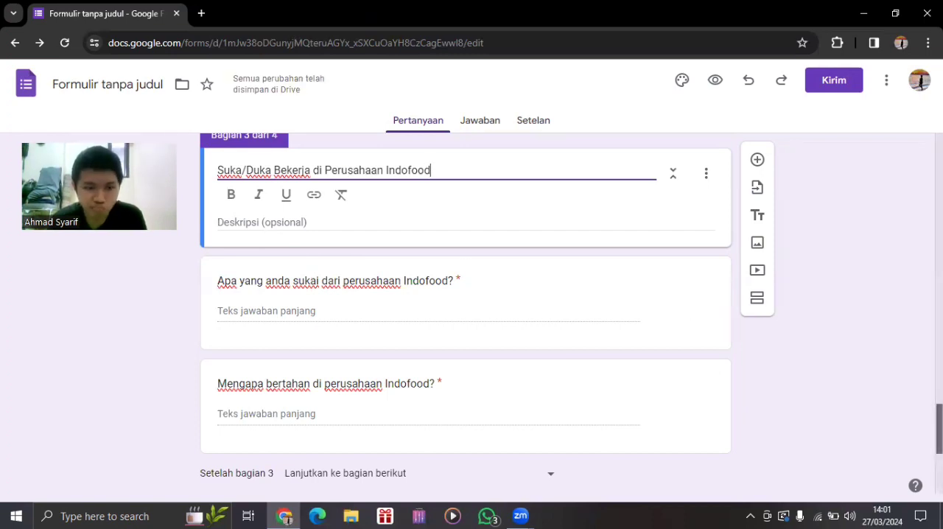
Add a question mark to the section 4 question so it reads "Kenapa memilih perusahaan Indofood?".
scroll(465, 310, down, 1)
scroll(465, 309, up, 1)
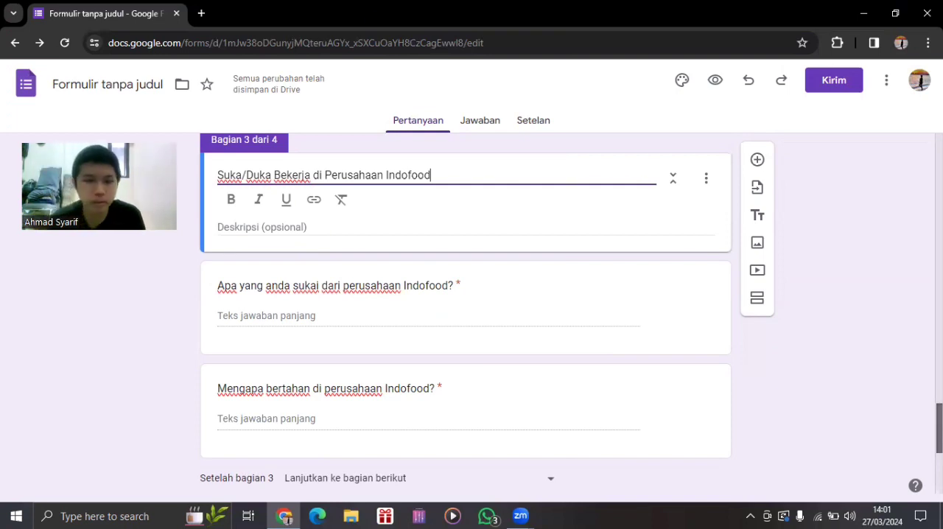
scroll(466, 309, down, 1)
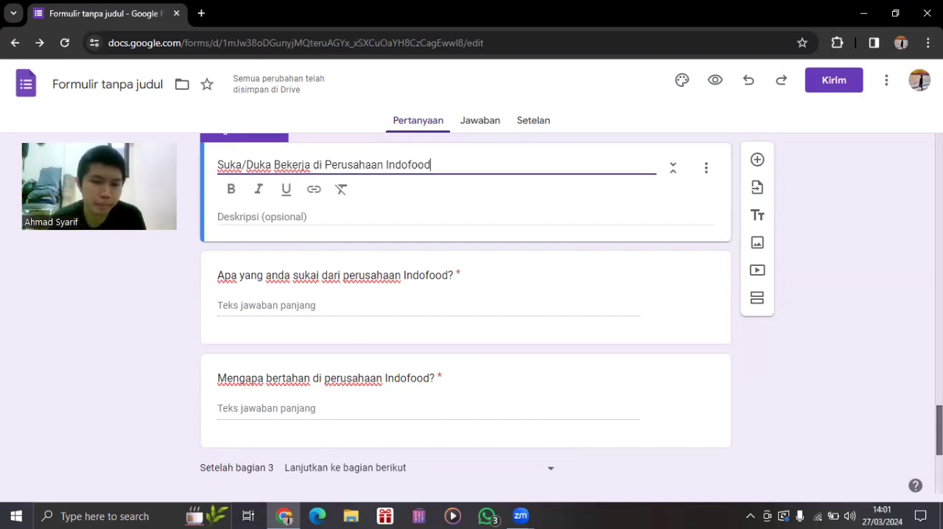
scroll(465, 310, down, 1)
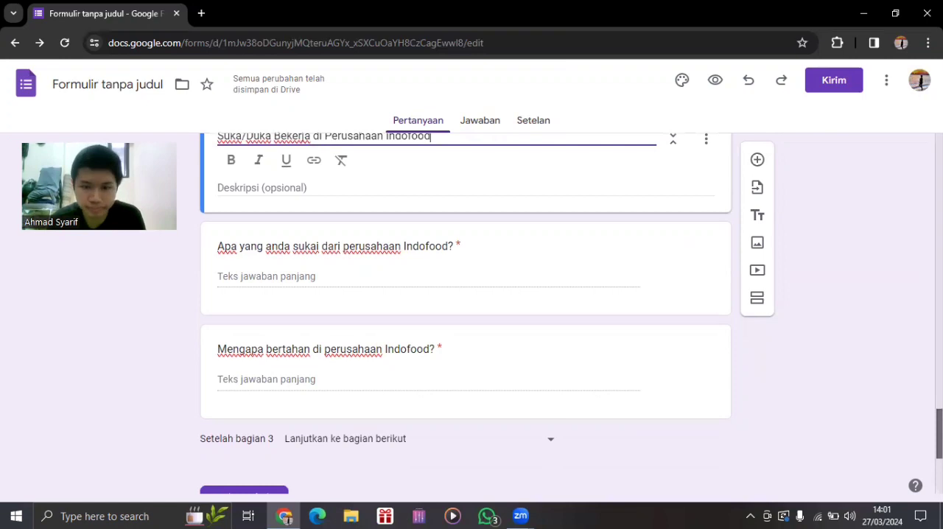
scroll(465, 309, down, 2)
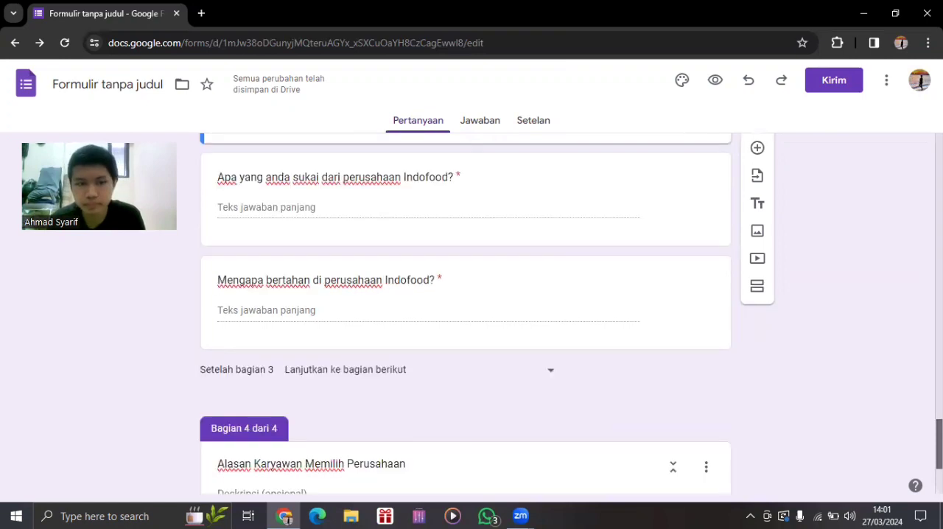
scroll(465, 310, down, 4)
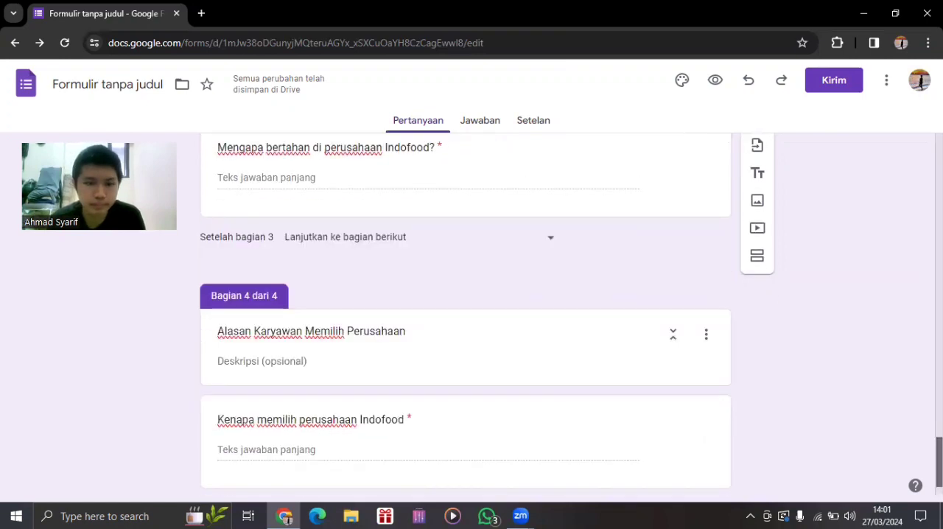
scroll(466, 309, down, 1)
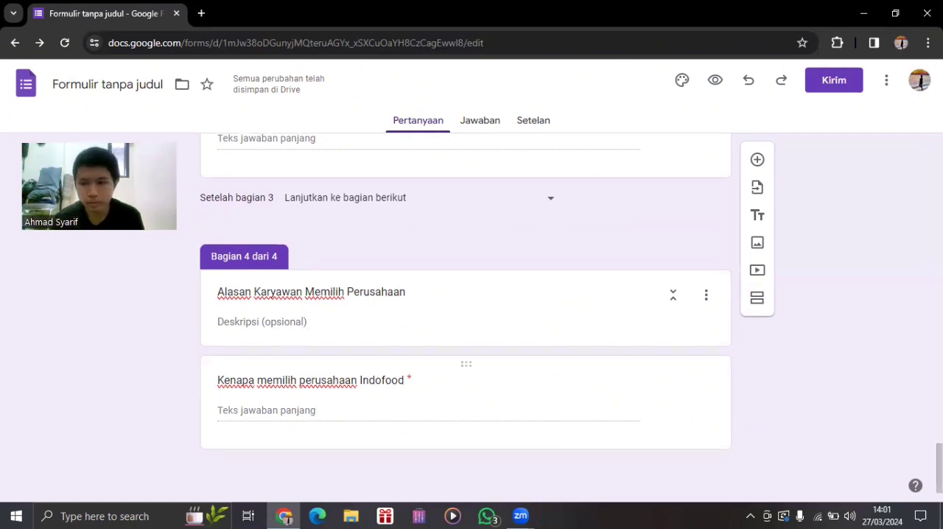
scroll(853, 433, up, 4)
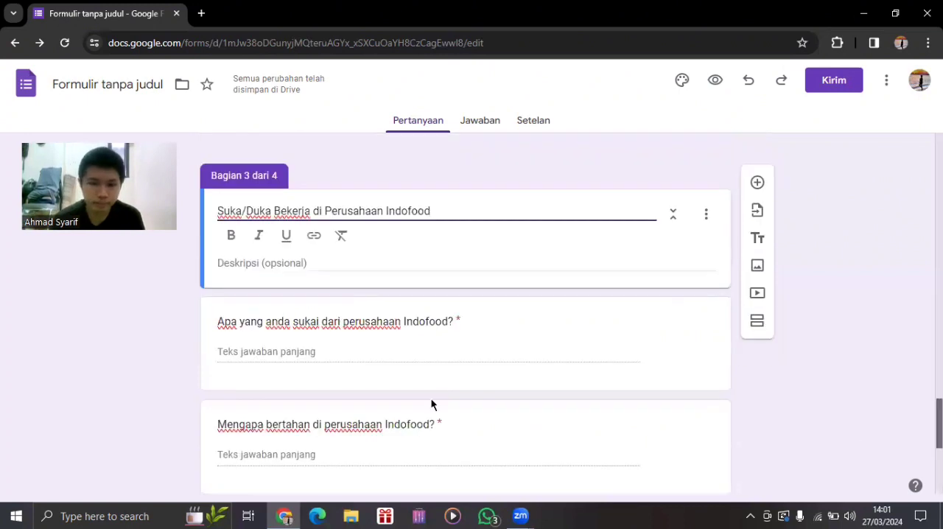
scroll(412, 389, down, 4)
click(406, 379)
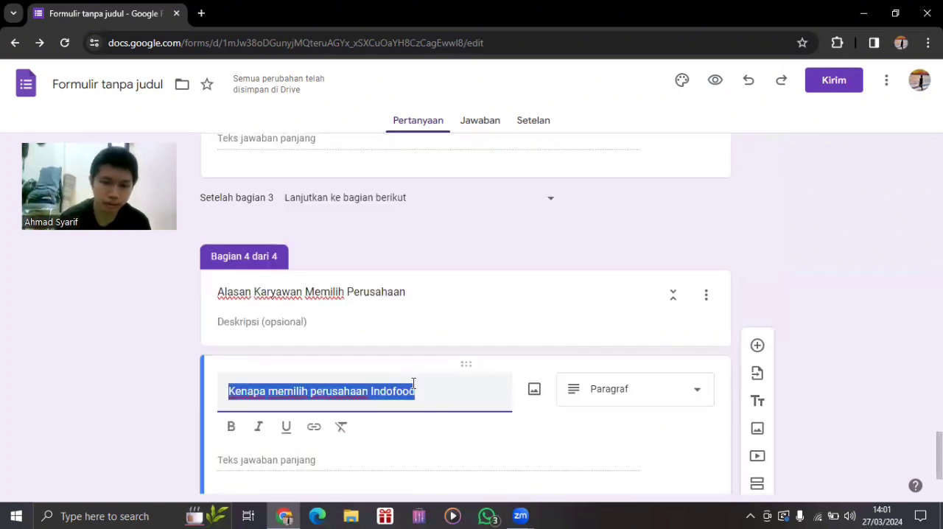
click(454, 401)
key(BackSpace)
text(?)
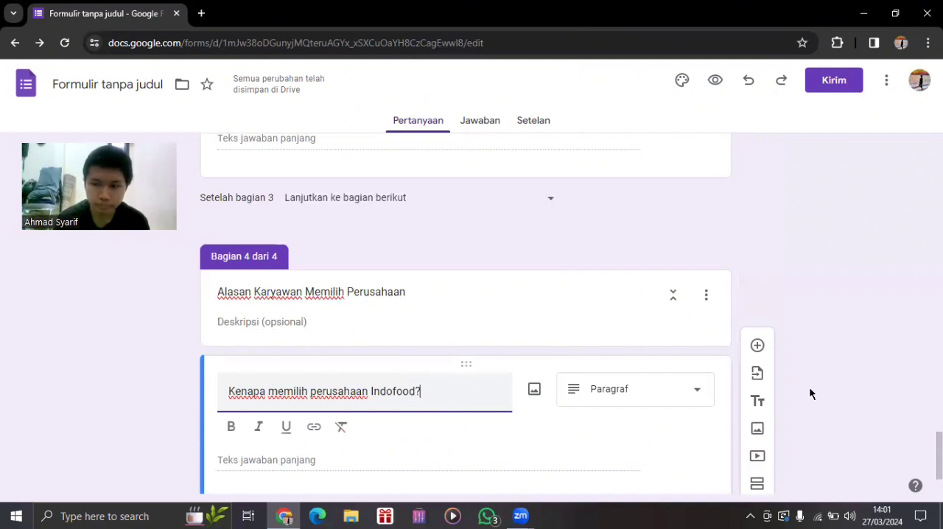
Check the options available for section 3 and for its question "Apa yang anda sukai dari perusahaan Indofood?".
scroll(465, 313, up, 4)
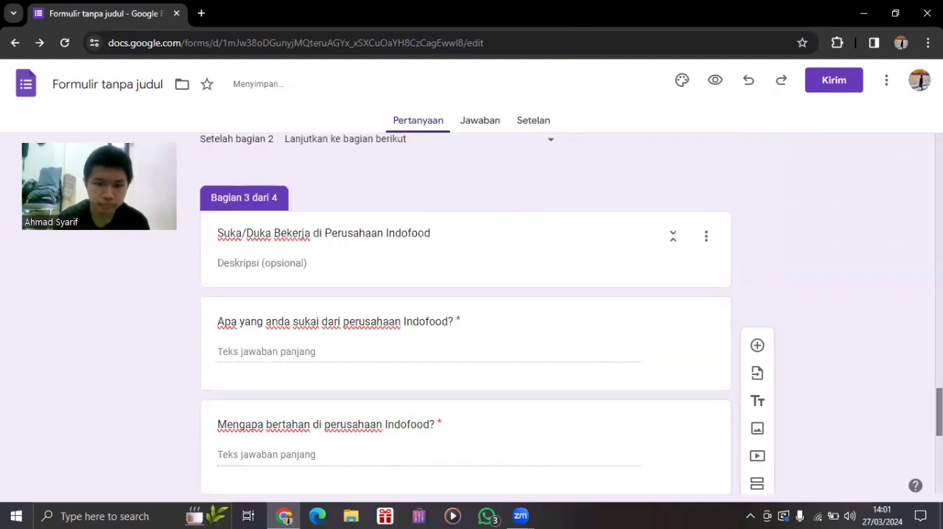
scroll(465, 313, down, 1)
click(581, 330)
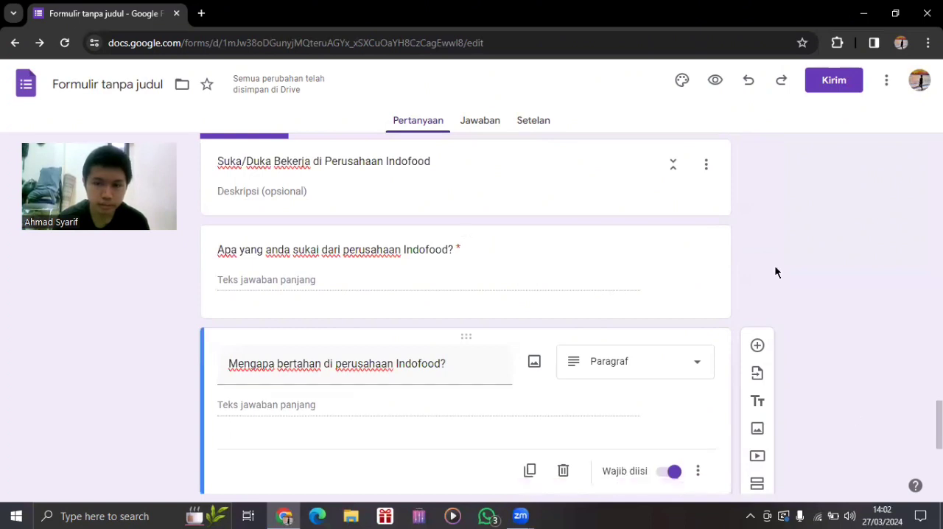
click(705, 165)
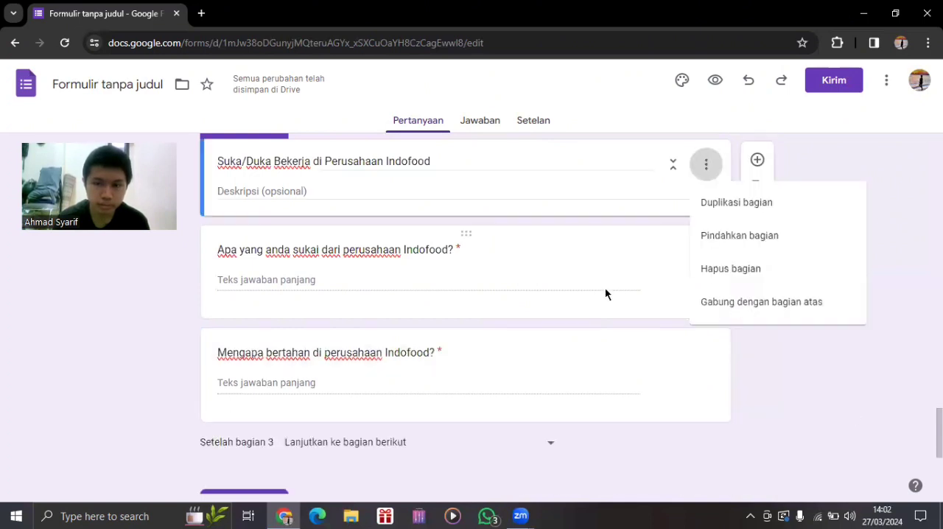
click(605, 293)
click(658, 302)
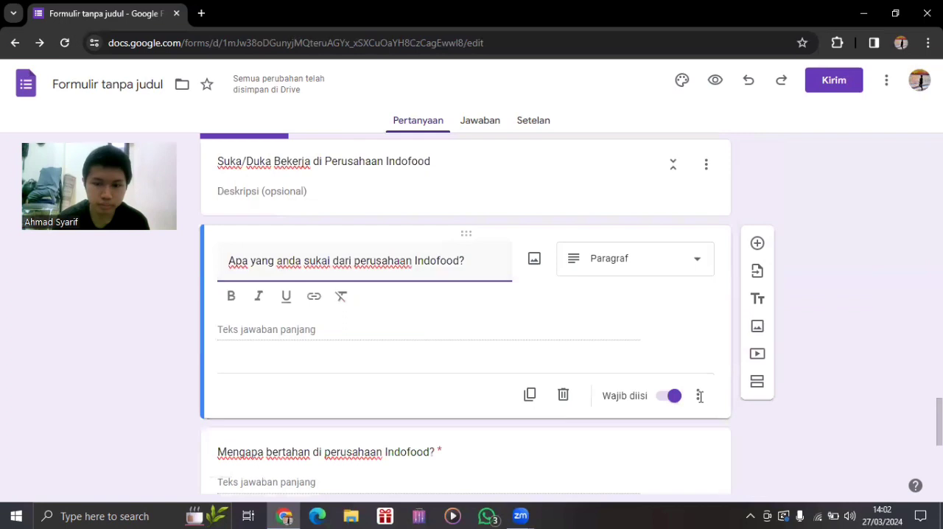
click(700, 396)
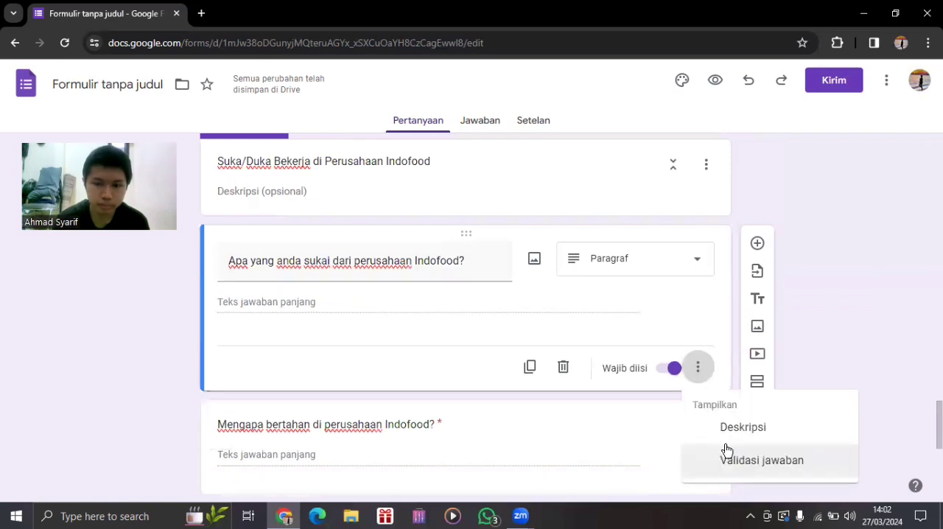
click(688, 341)
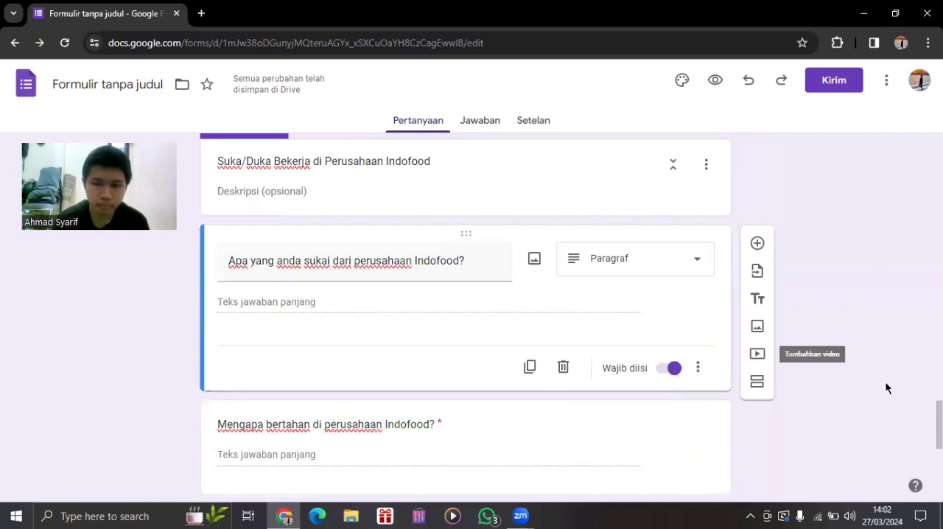
Check which destinations can follow section 3, leaving its current navigation choice in place.
scroll(571, 310, up, 1)
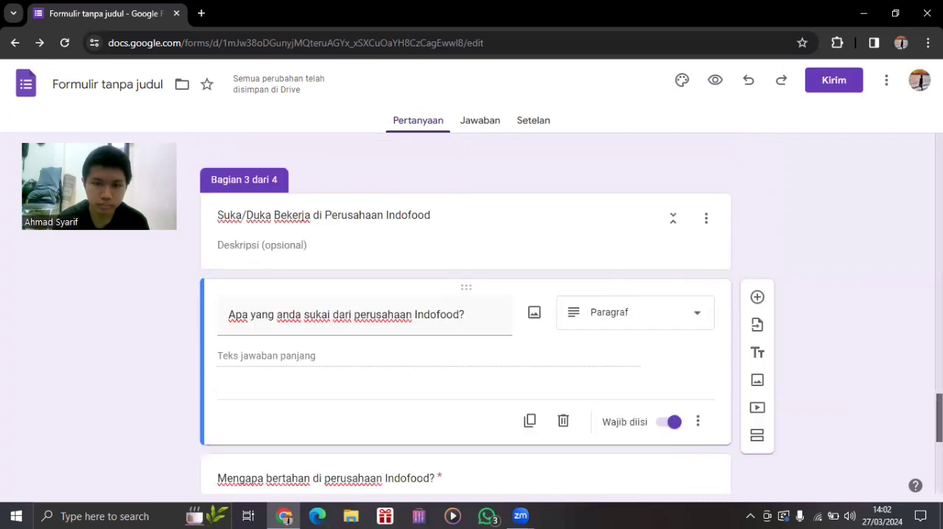
scroll(570, 315, up, 1)
scroll(427, 311, down, 3)
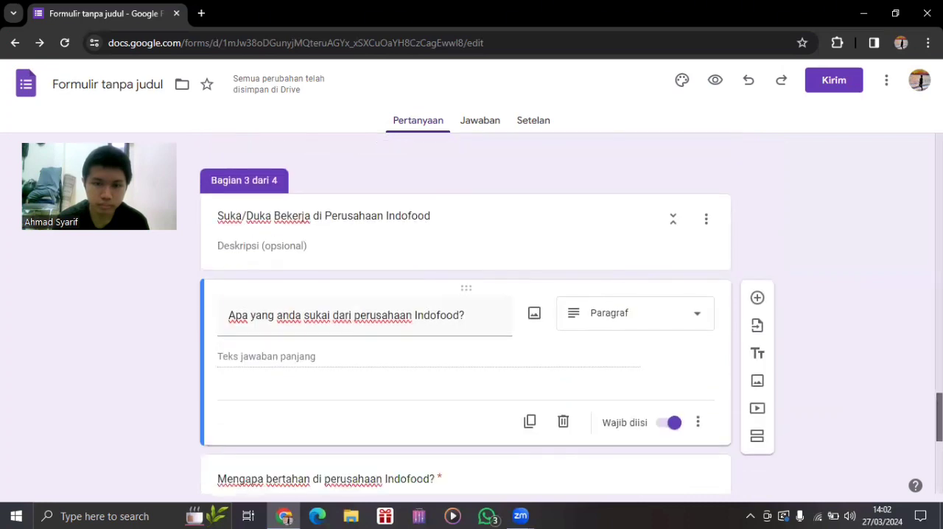
click(510, 349)
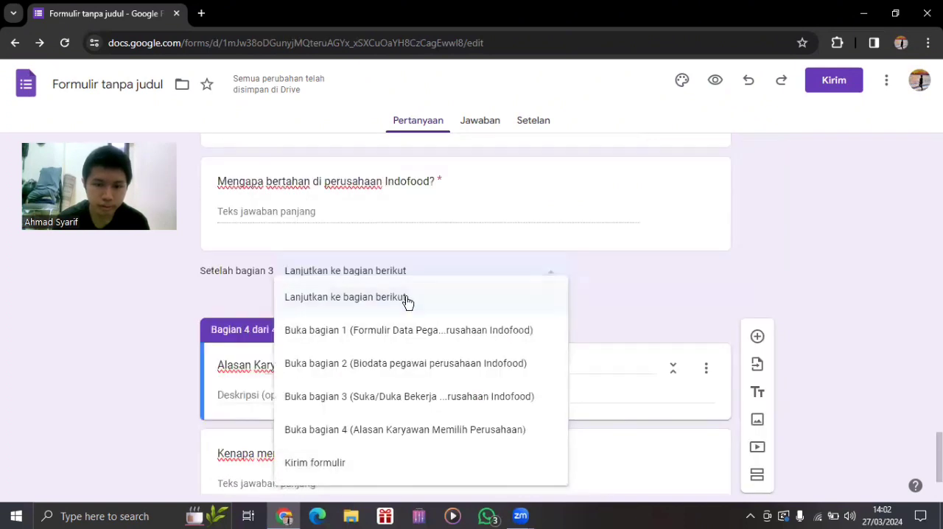
click(696, 294)
scroll(466, 309, up, 4)
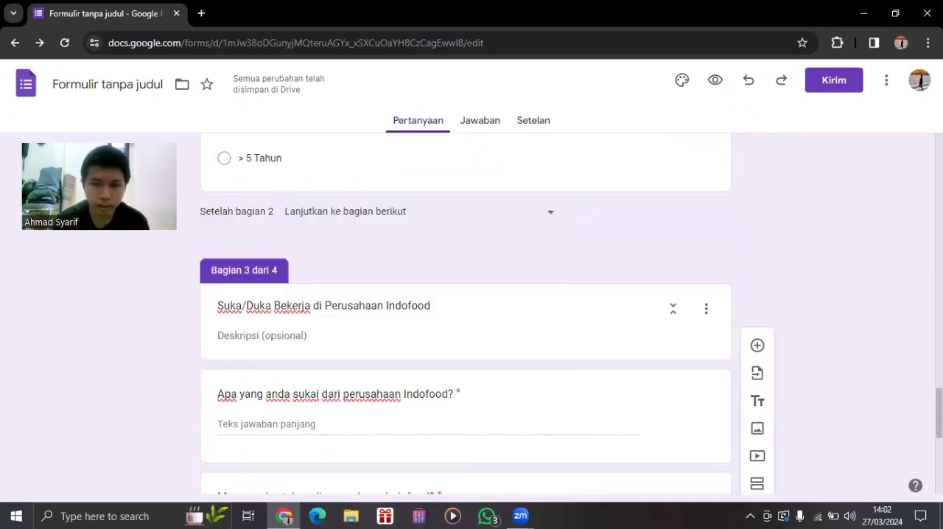
scroll(465, 309, up, 4)
scroll(664, 449, down, 8)
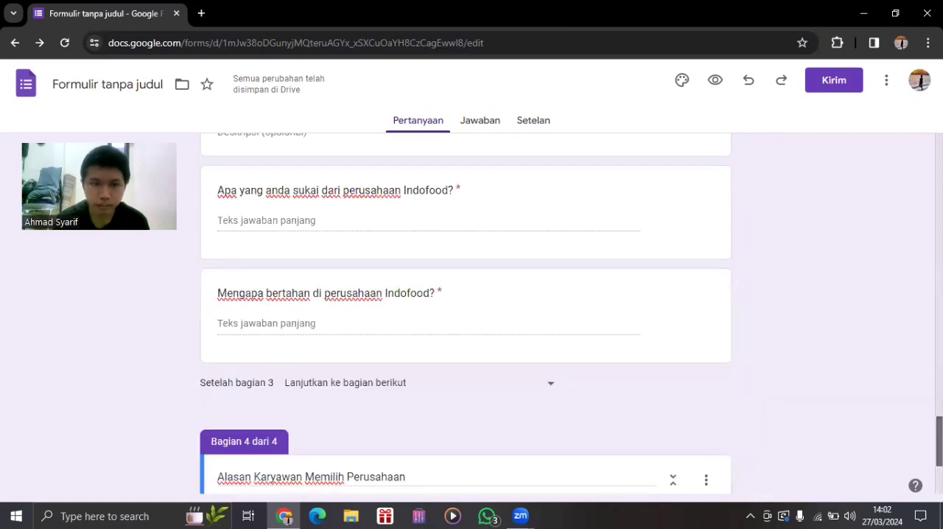
Add a new section after the "Kenapa memilih perusahaan Indofood?" question and clear its default title.
click(635, 441)
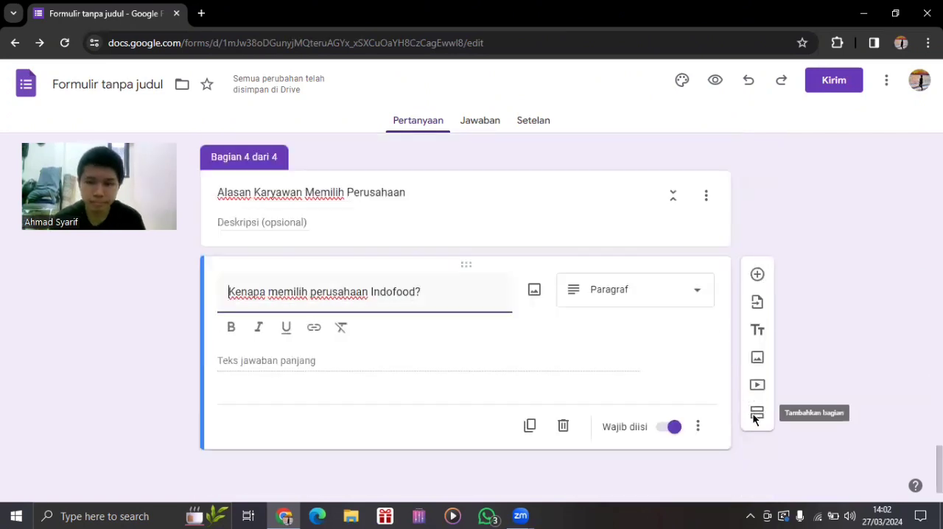
click(756, 413)
click(445, 461)
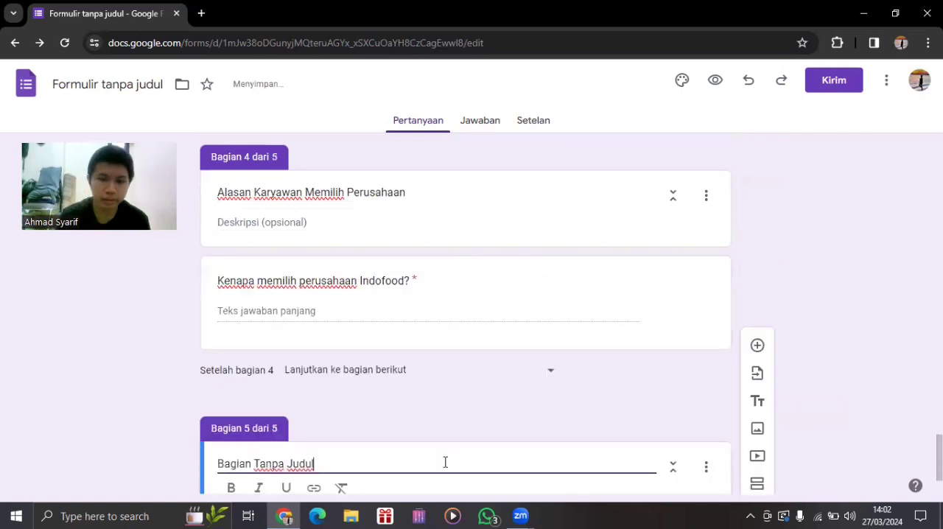
key(BackSpace)
key(BackSpace)
key(BackSpace)
key(BackSpace)
key(BackSpace)
key(BackSpace)
key(BackSpace)
key(BackSpace)
key(BackSpace)
key(BackSpace)
key(BackSpace)
key(BackSpace)
key(BackSpace)
key(BackSpace)
key(BackSpace)
key(BackSpace)
key(BackSpace)
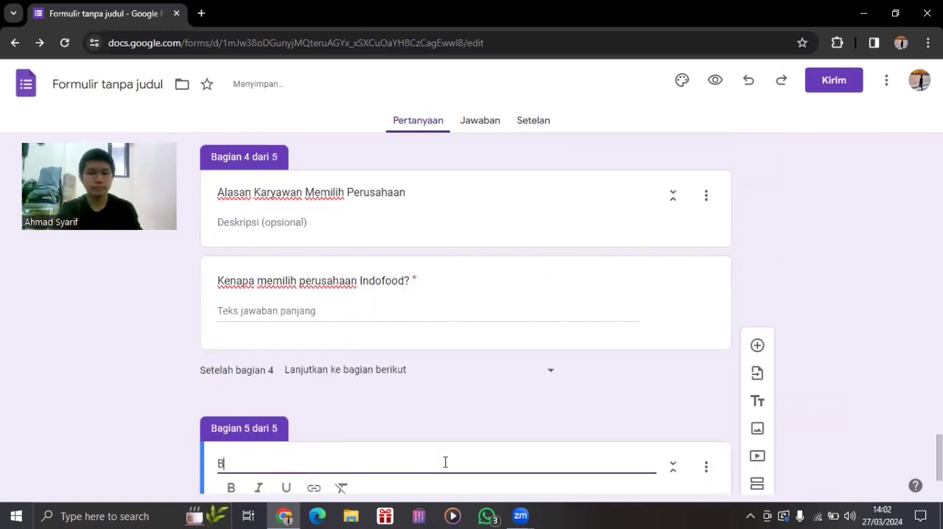
key(BackSpace)
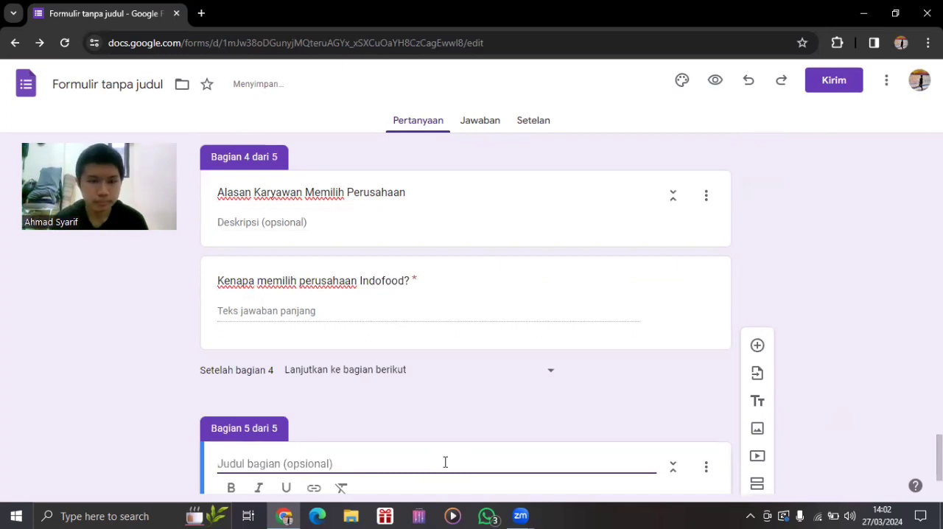
Set the navigation after section 3 and after section 4 to "Kirim formulir".
scroll(484, 351, up, 4)
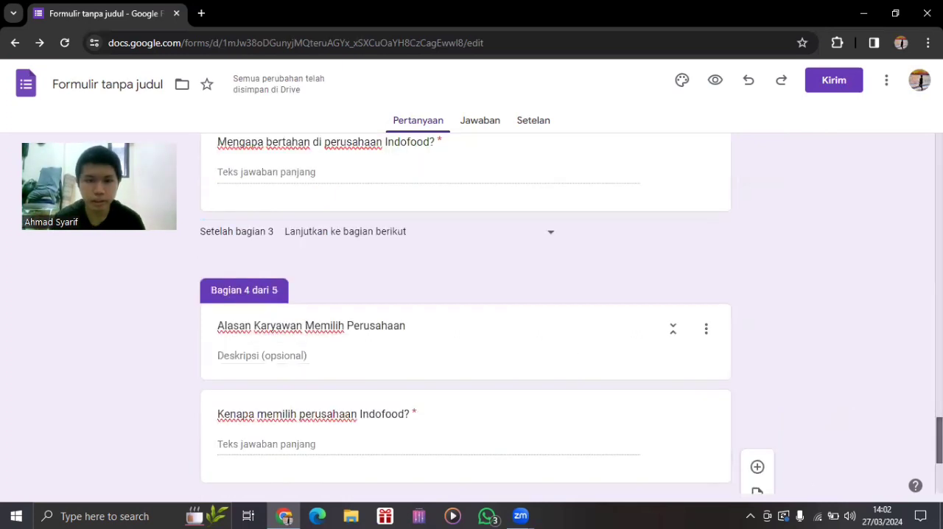
click(476, 352)
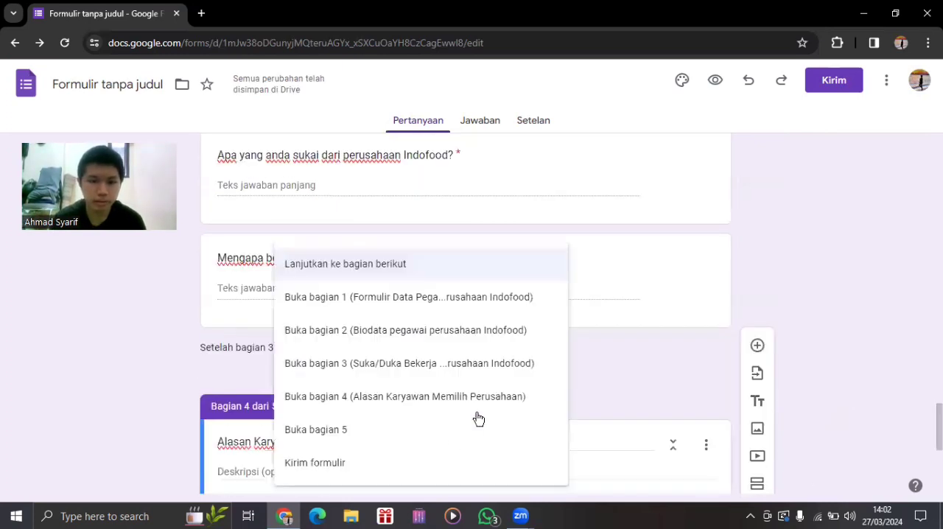
click(383, 463)
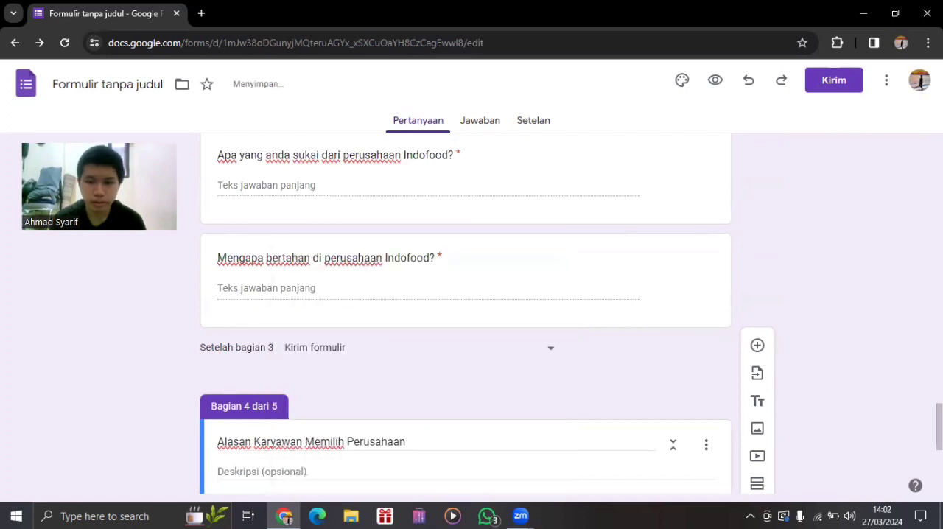
scroll(427, 349, down, 3)
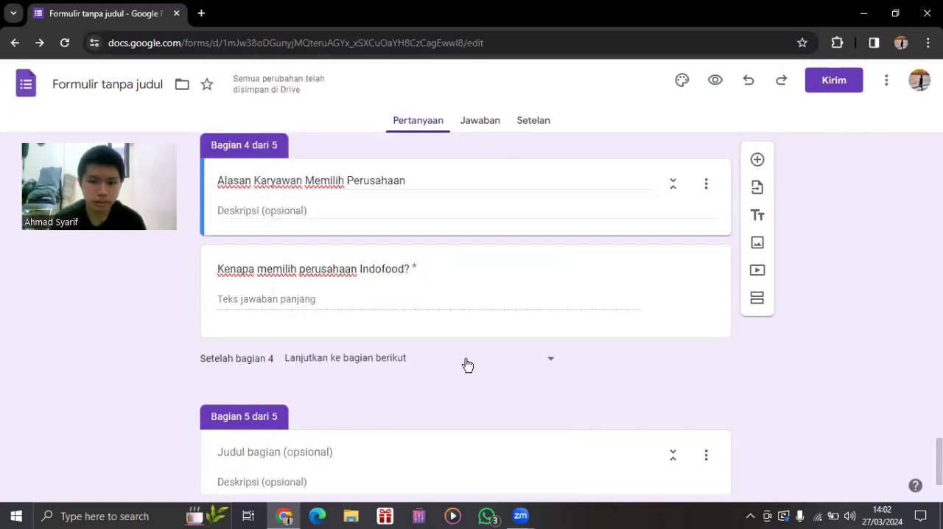
click(468, 365)
click(653, 433)
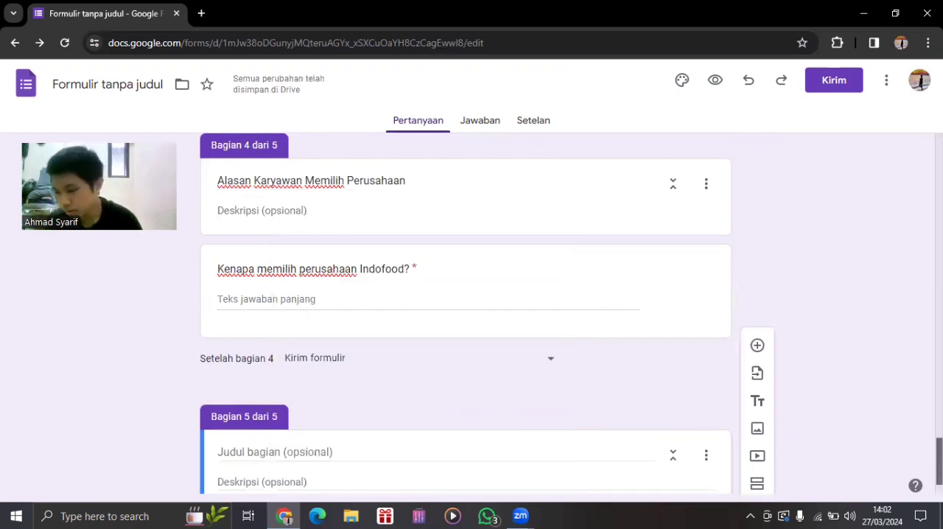
scroll(486, 318, down, 1)
scroll(820, 467, down, 1)
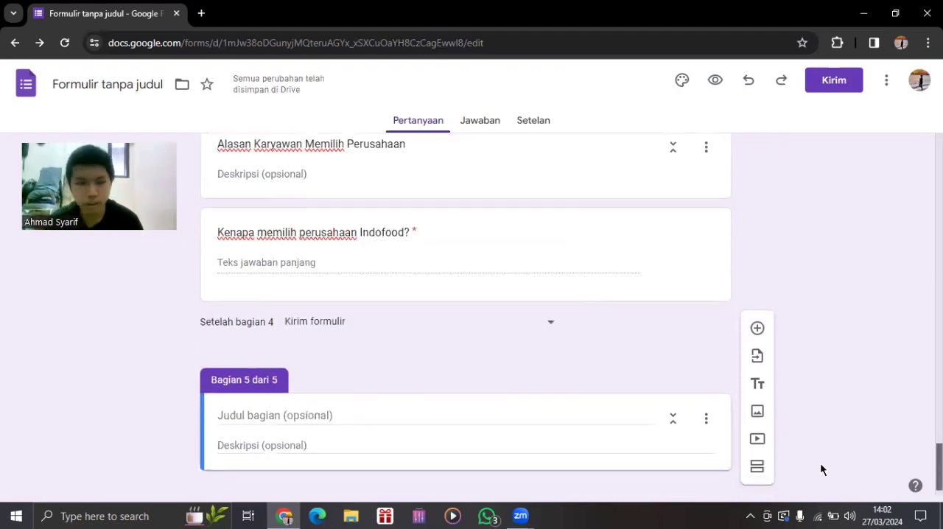
scroll(722, 448, down, 1)
click(706, 398)
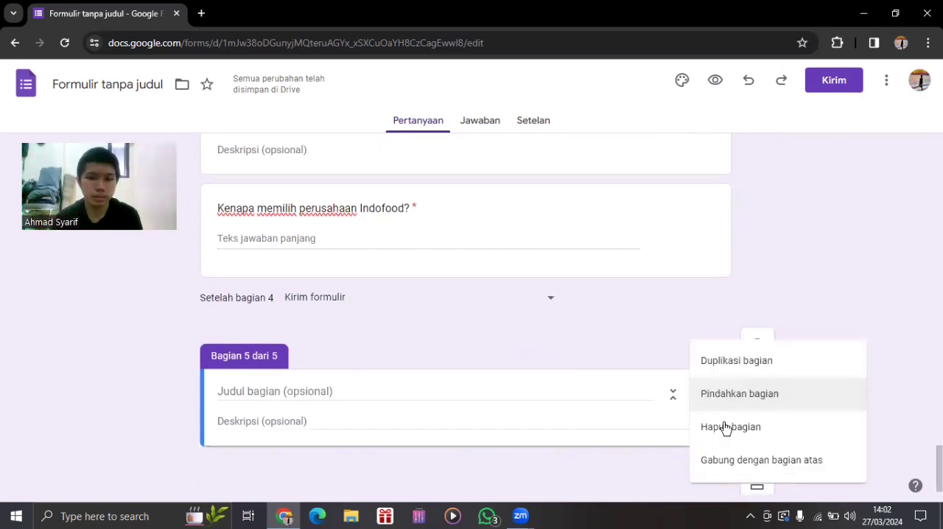
click(513, 340)
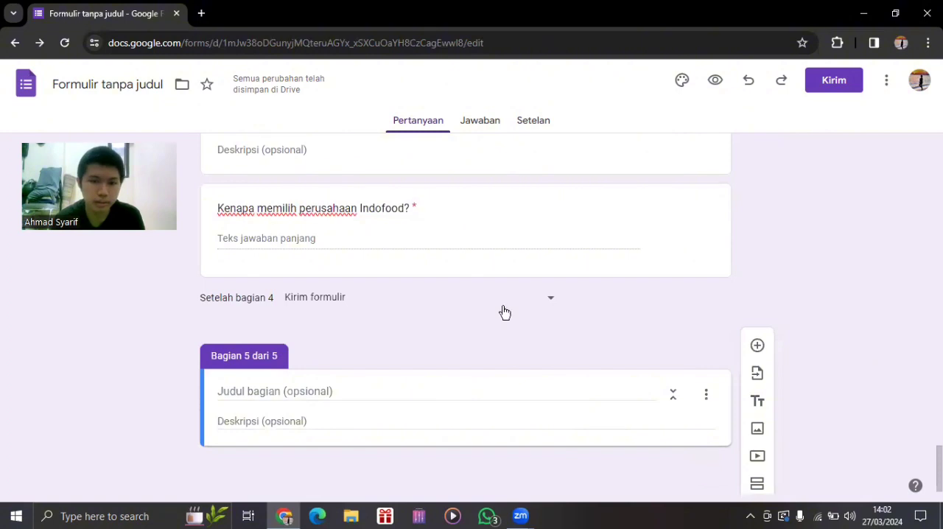
Set the navigation after section 4 and after section 3 to open section 5.
click(503, 310)
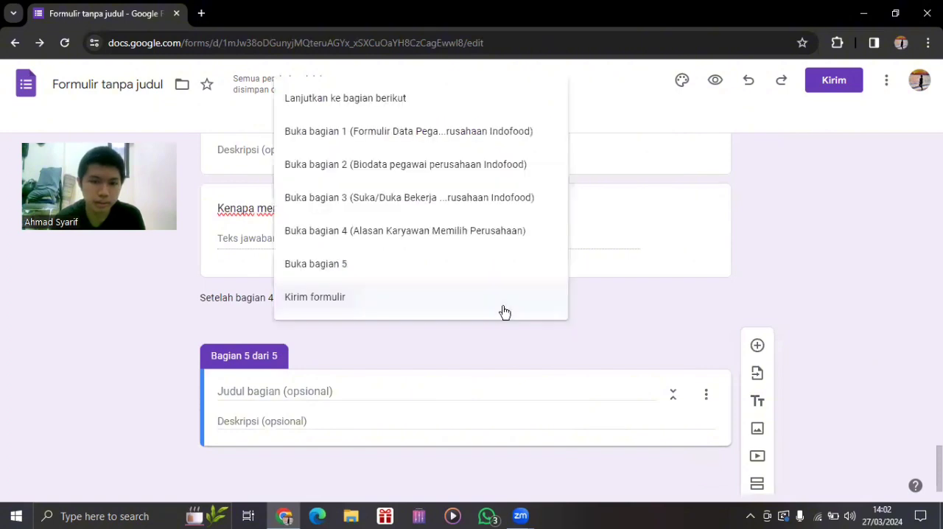
click(475, 269)
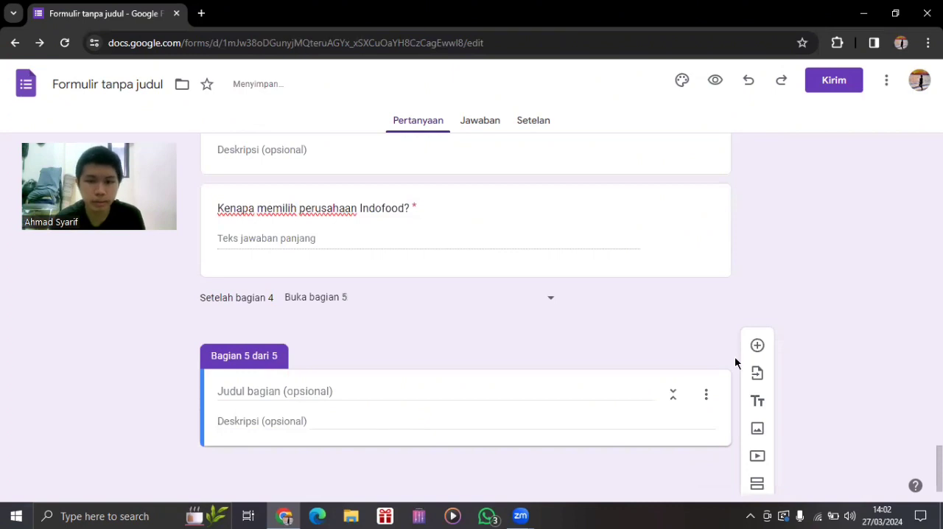
scroll(483, 301, up, 4)
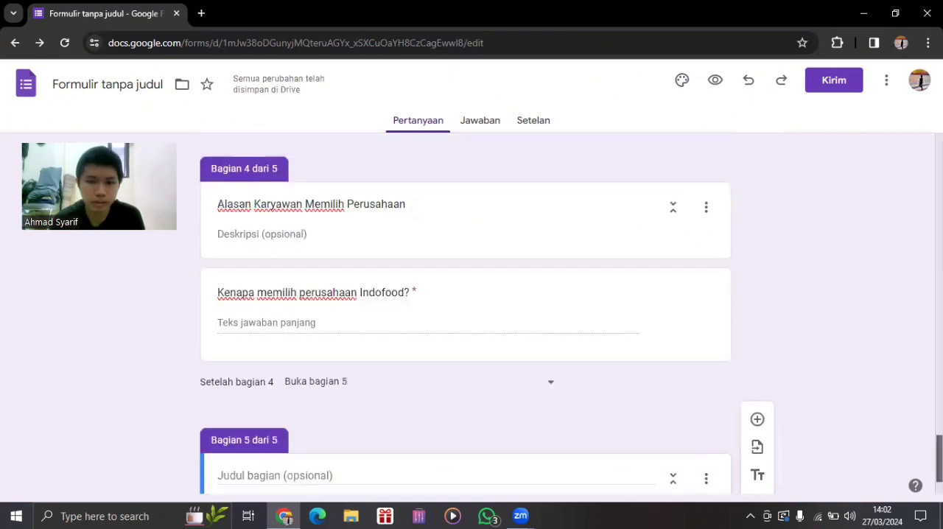
click(418, 278)
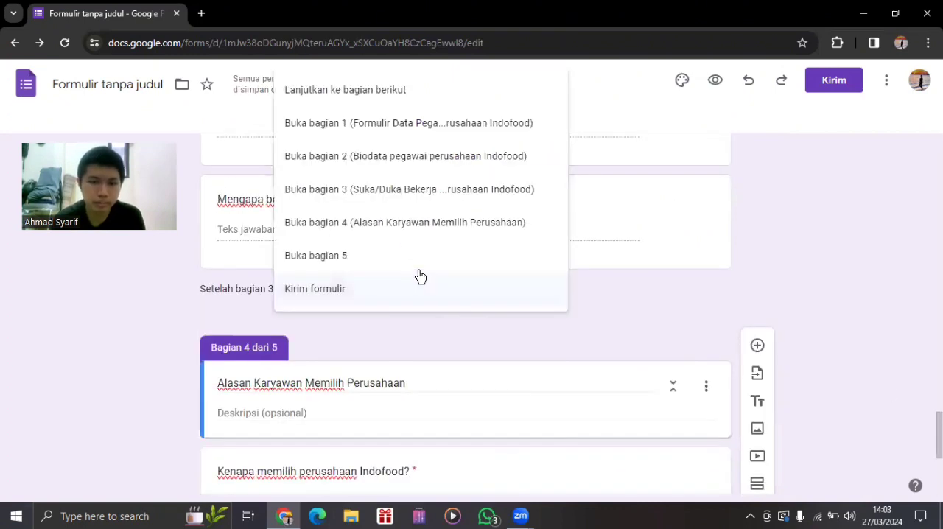
click(540, 261)
Title section 5 "Konfirmasi akhir", leaving its description empty.
scroll(448, 417, down, 4)
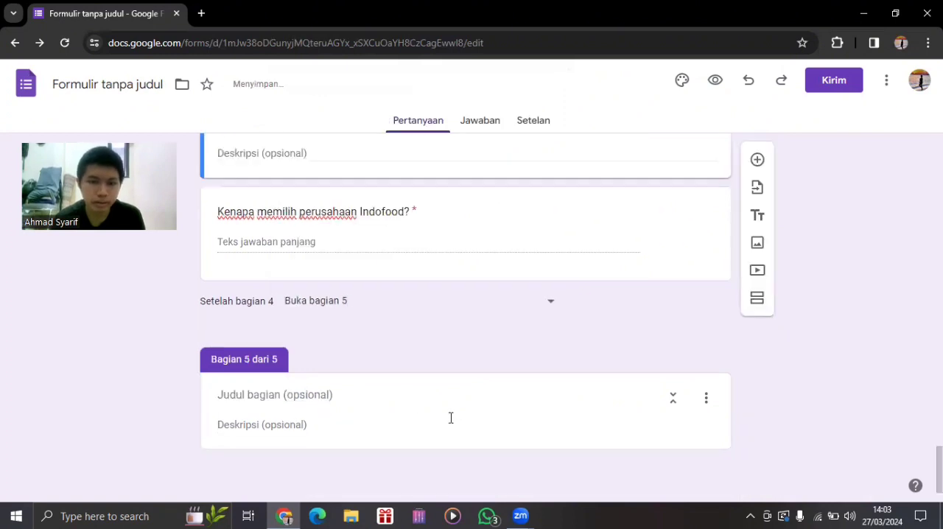
click(396, 393)
text(Kond)
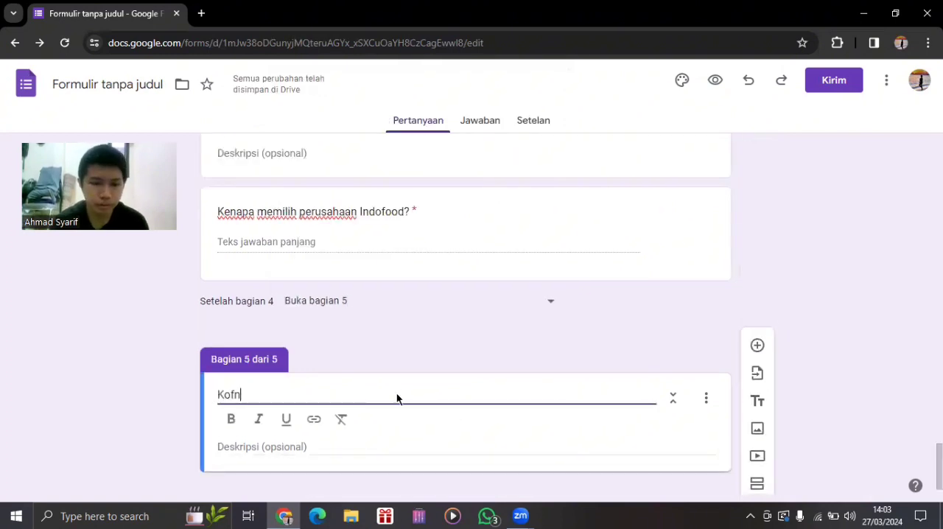
key(BackSpace)
text(fimras)
key(BackSpace)
key(BackSpace)
key(BackSpace)
key(BackSpace)
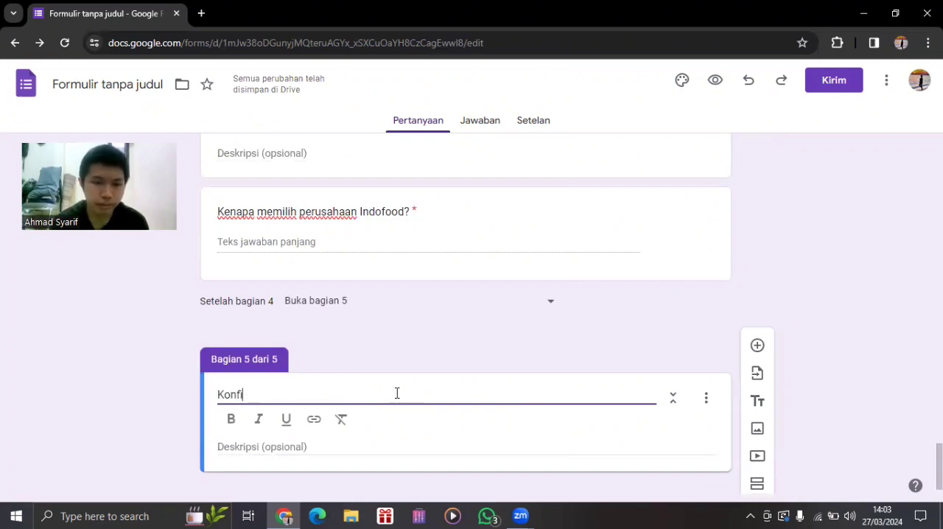
text(rmasi akhir)
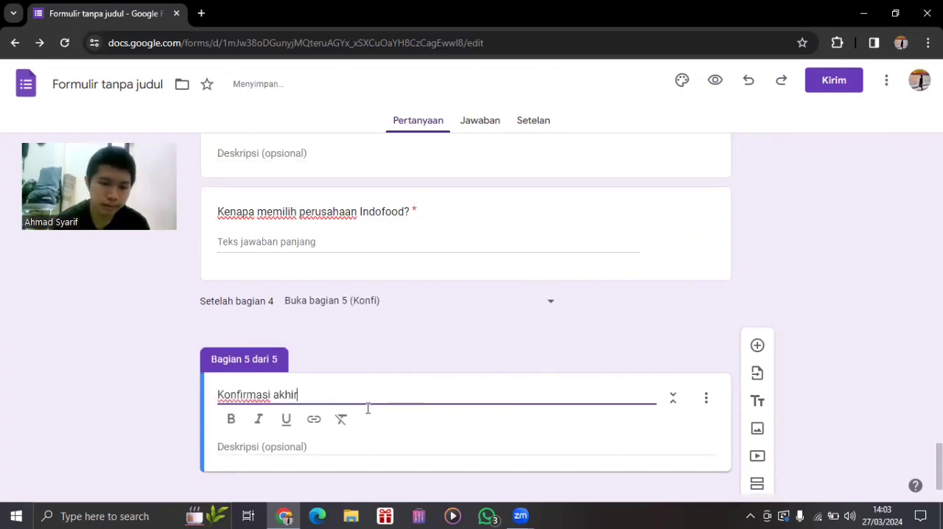
click(337, 445)
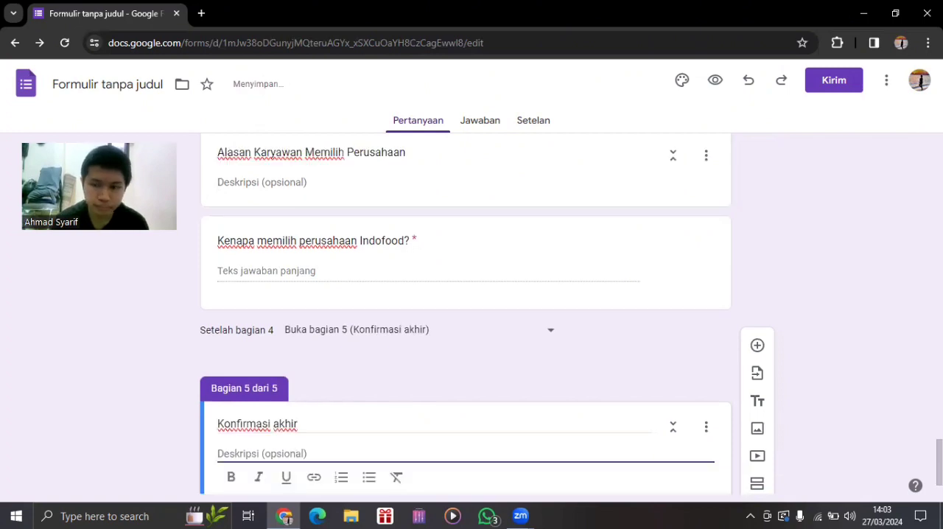
Add a multiple-choice question to section 5 reading "Apakah anda yakin dengan jawaban yang telah anda buat?".
click(758, 343)
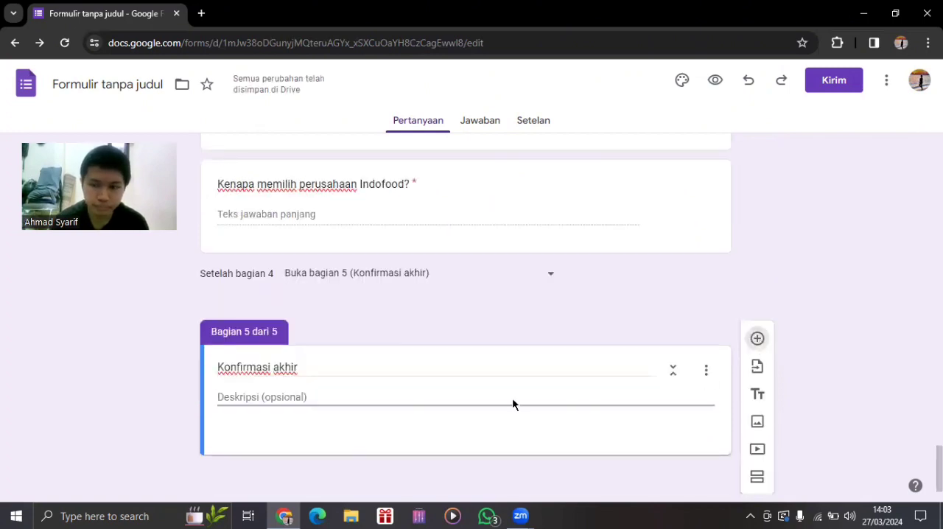
text(Apakah anda yakin)
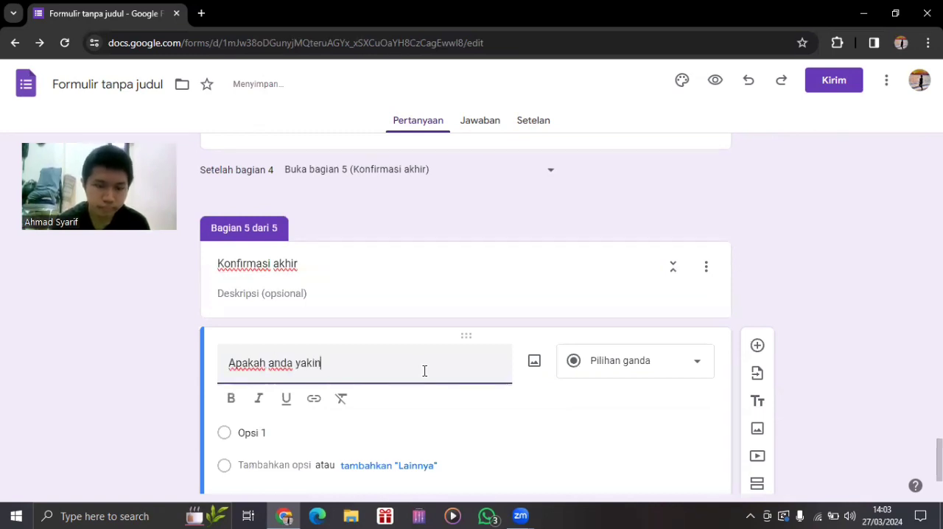
text( dengan jawaban yang tekl)
key(BackSpace)
key(BackSpace)
text(lah anda b)
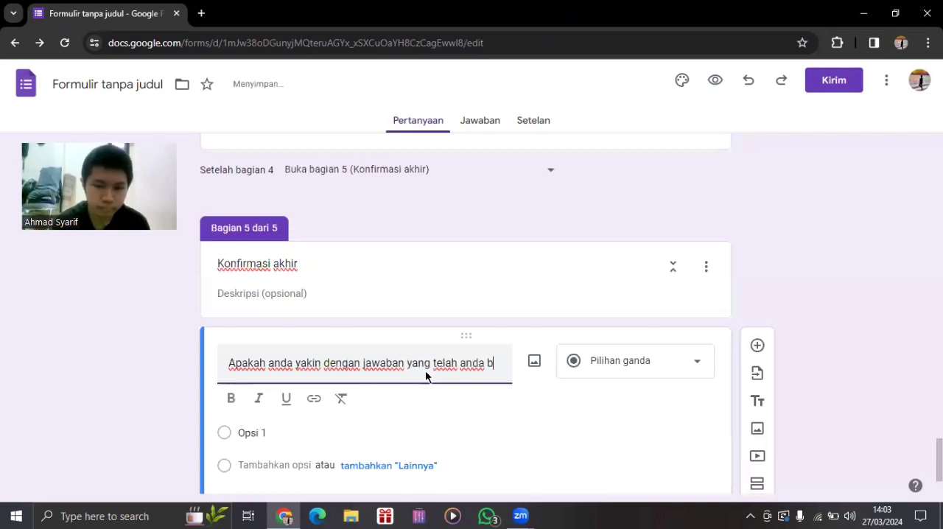
text(uat?)
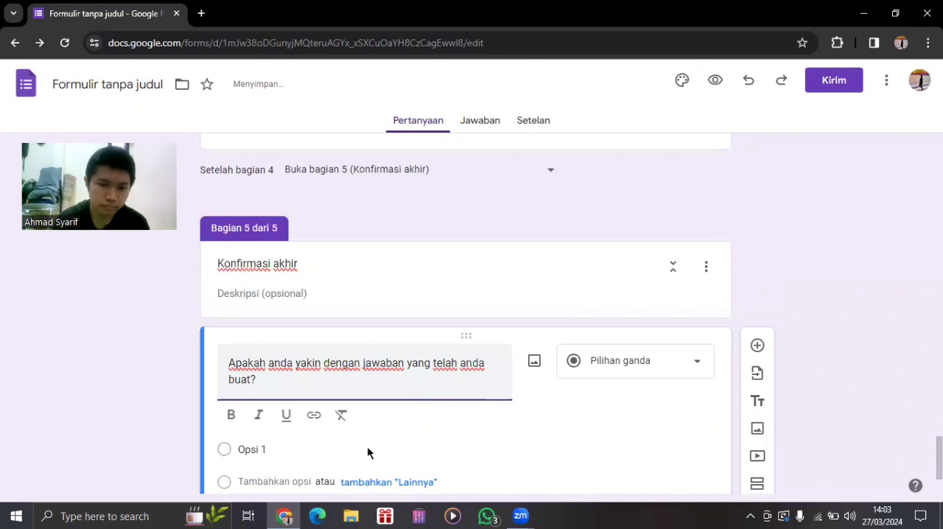
Give the confirmation question the answer options "Ya" and "Tidak (Akan kembali ke awal)".
click(368, 450)
text(Ya)
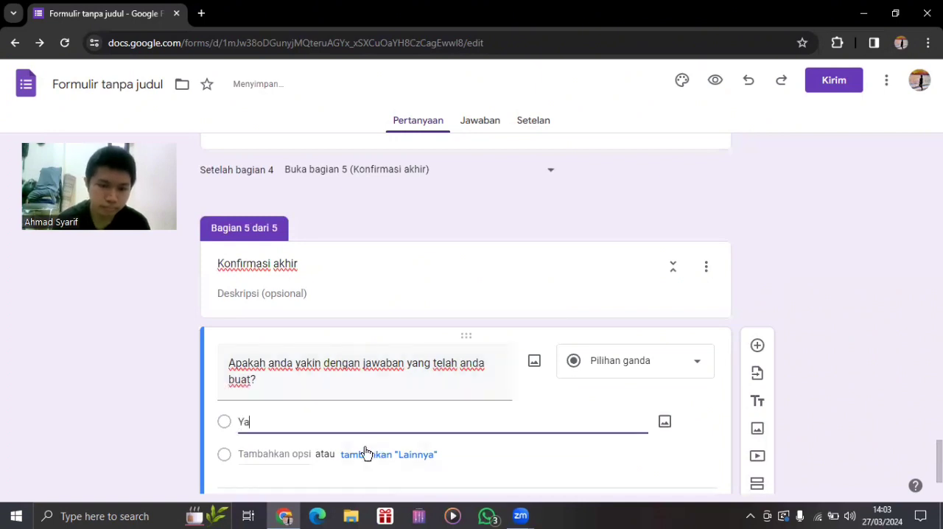
click(298, 460)
text(Ti)
text(dal)
key(BackSpace)
text(\k)
text(()
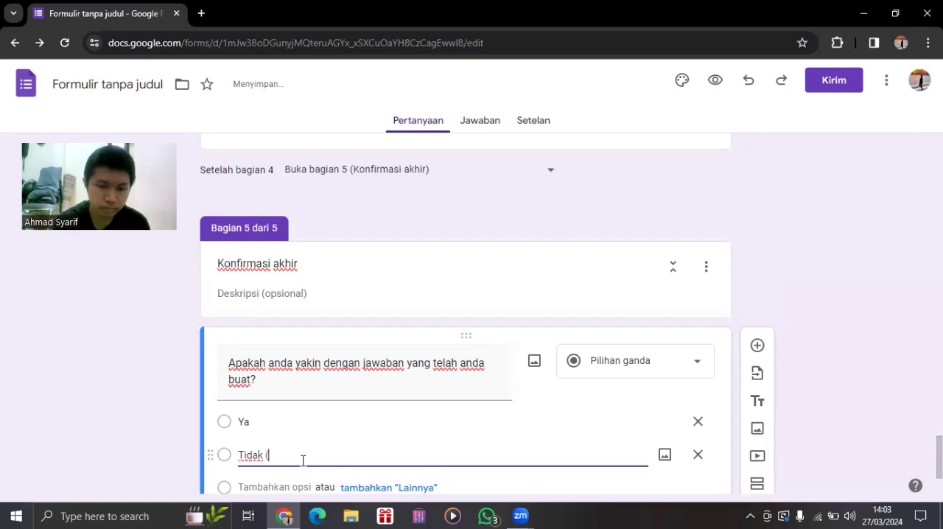
text(Ak)
text(an )
text(mengukan)
key(BackSpace)
key(BackSpace)
key(BackSpace)
text(lan)
key(BackSpace)
key(BackSpace)
key(BackSpace)
key(BackSpace)
key(BackSpace)
key(BackSpace)
key(BackSpace)
key(BackSpace)
text(kembaliu)
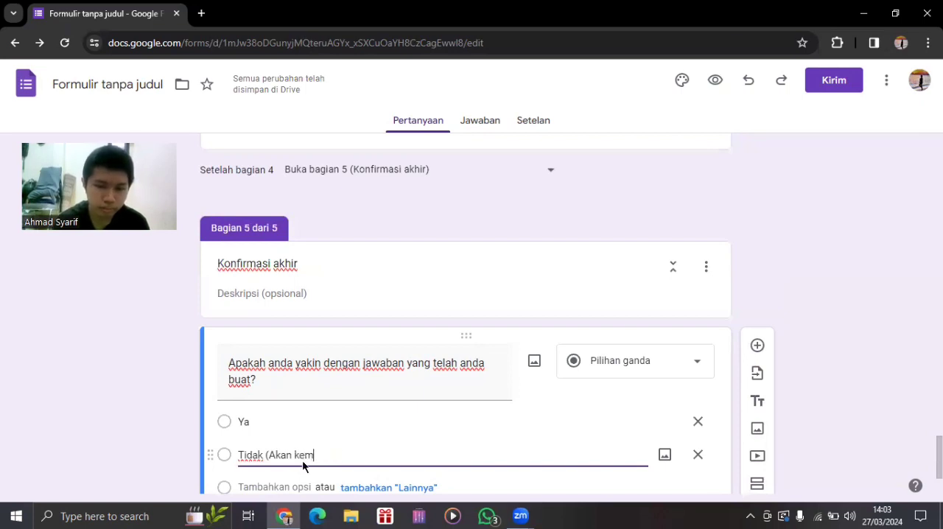
key(BackSpace)
key(BackSpace)
key(BackSpace)
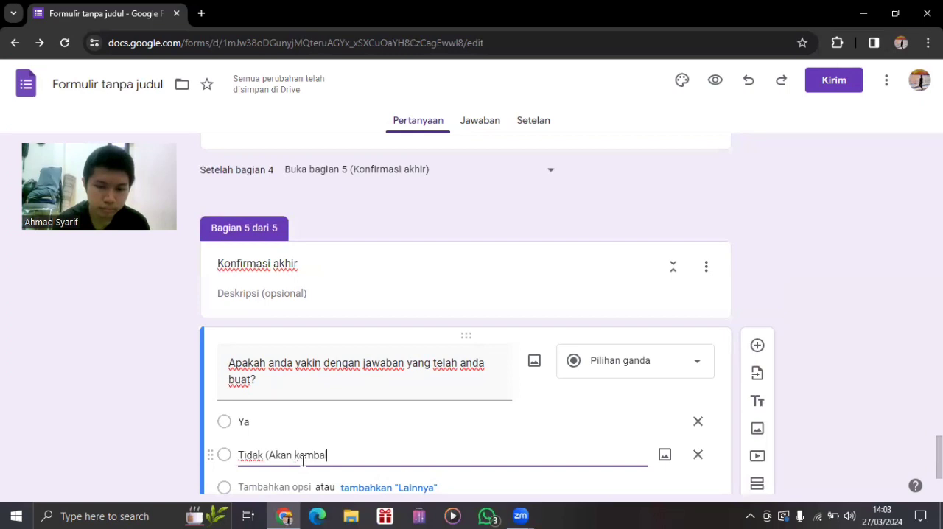
text(i ke )
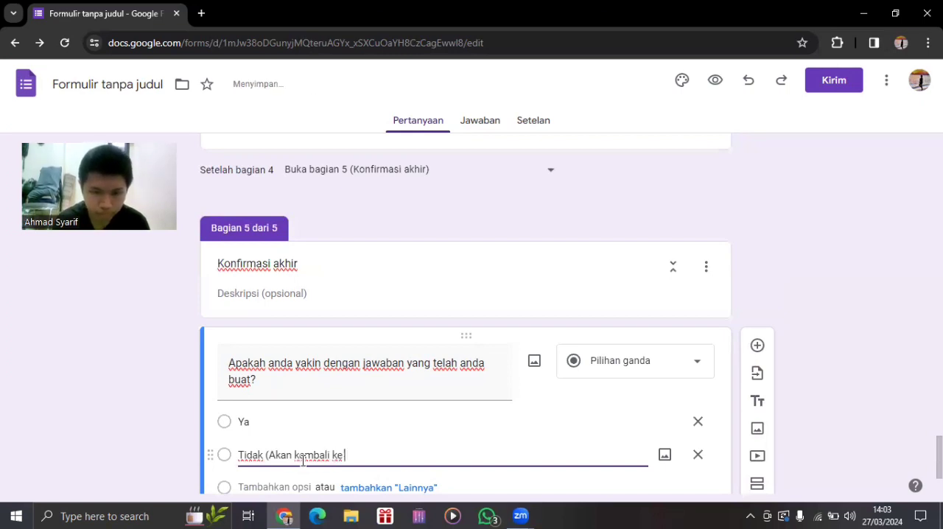
text(awal))
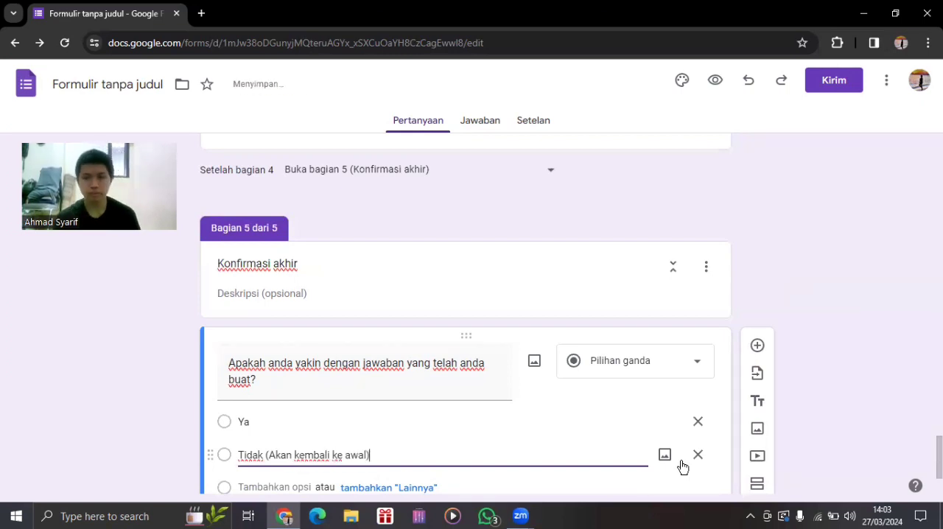
Make the confirmation question required and enable "Buka bagian berdasarkan jawaban" for it.
scroll(465, 313, down, 1)
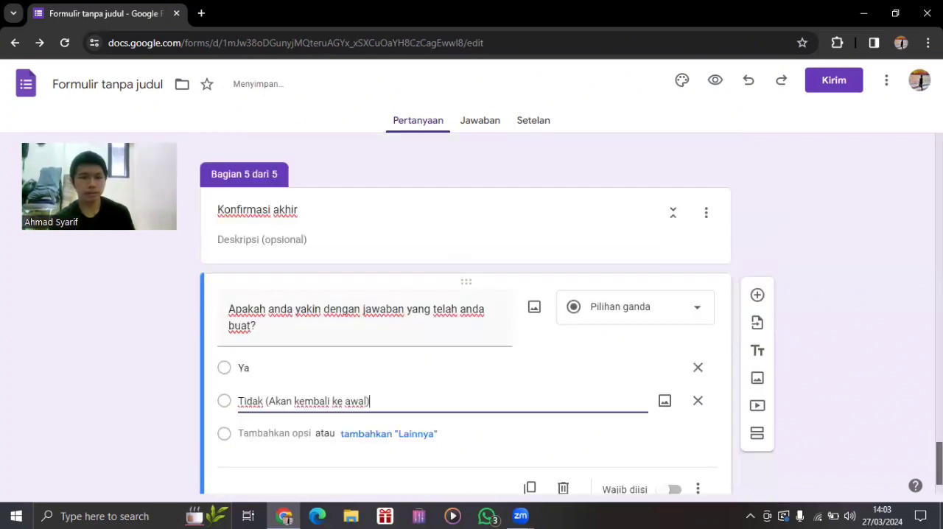
scroll(299, 413, down, 1)
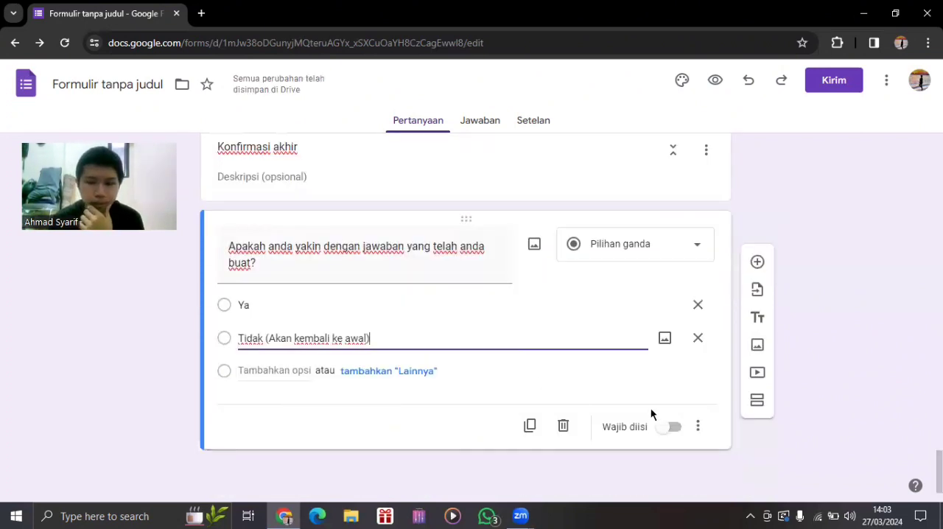
click(673, 429)
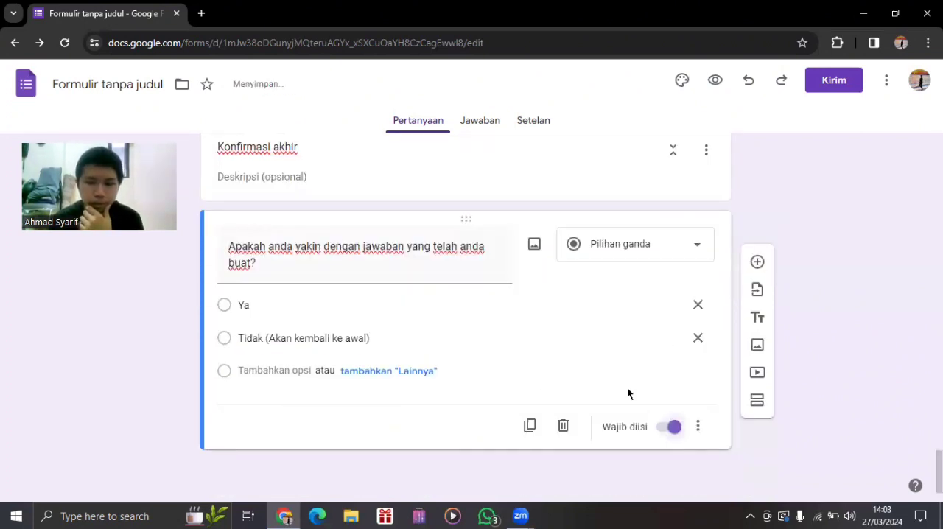
click(697, 427)
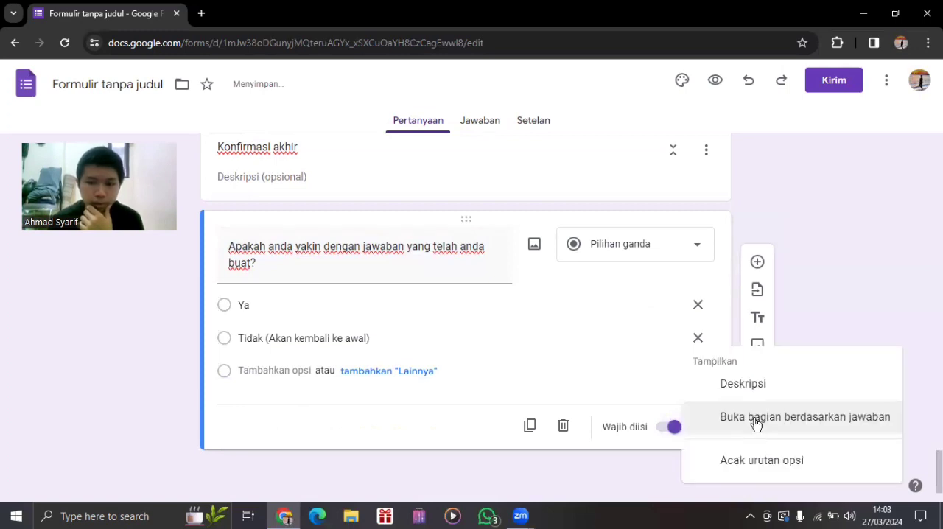
click(755, 423)
Route the answer "Ya" to "Kirim formulir" and the "Tidak" answer to section 1.
click(476, 308)
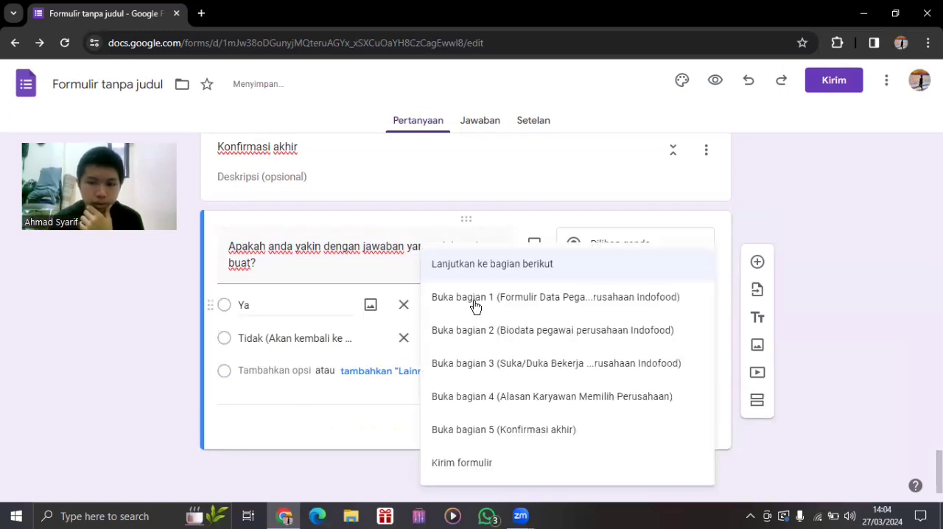
click(514, 476)
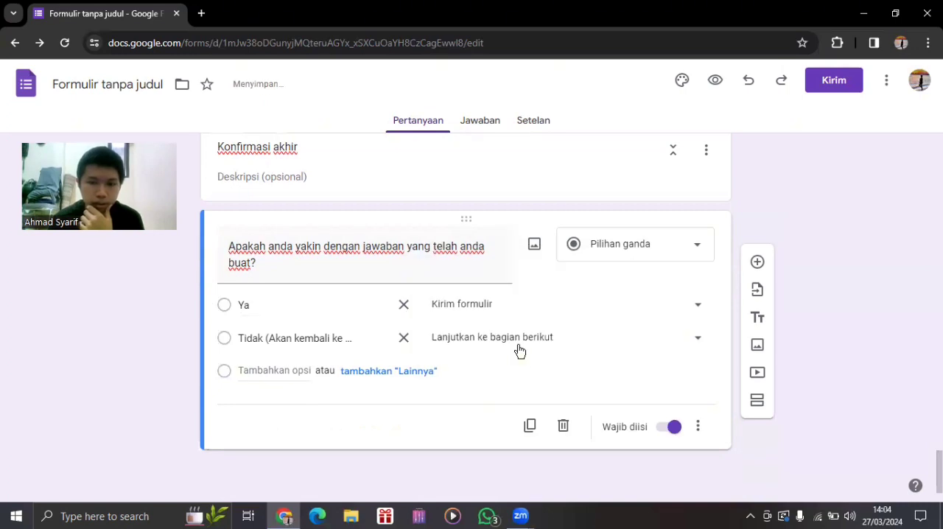
click(517, 347)
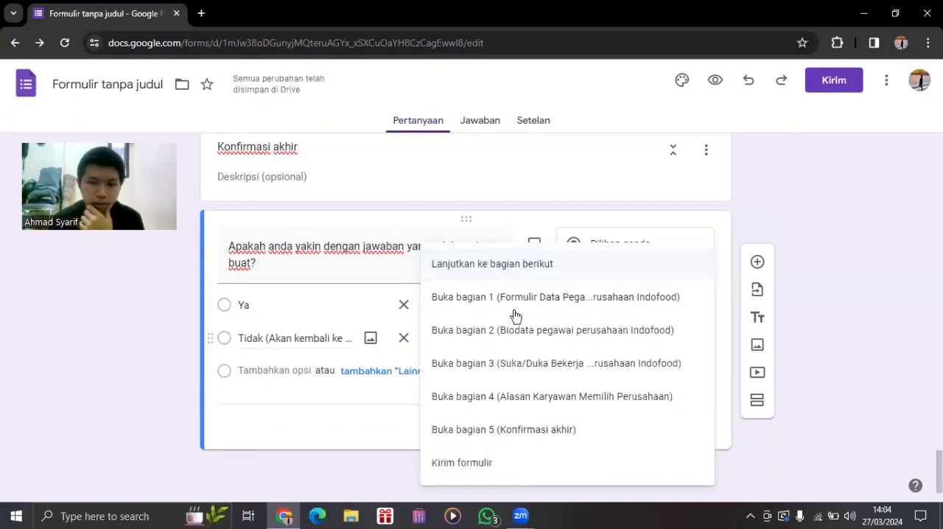
click(513, 298)
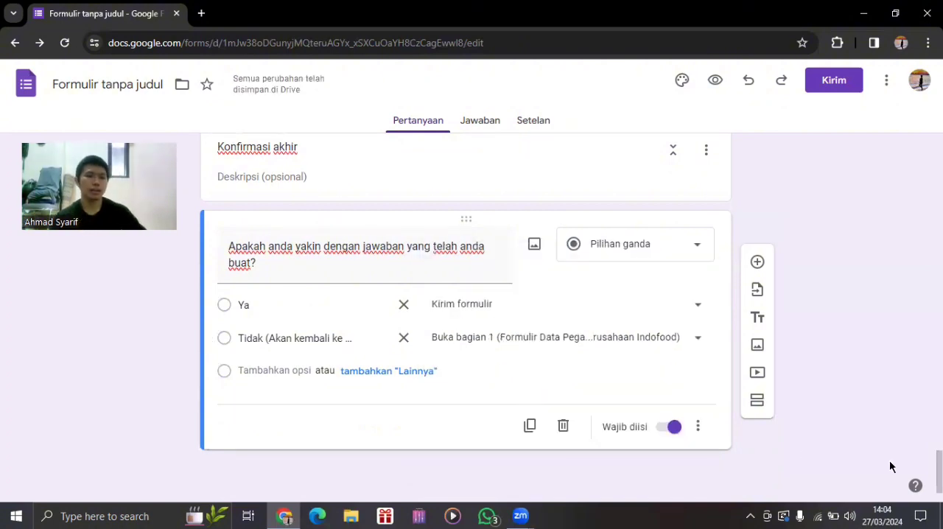
Change the title of section 4 to "Alasan Pegawai Memilih Perusahaan".
scroll(323, 228, up, 5)
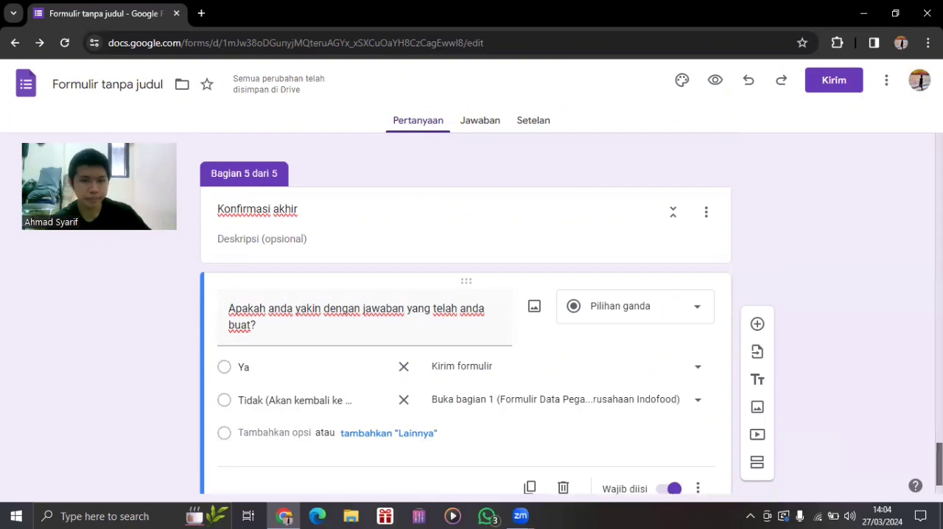
click(328, 317)
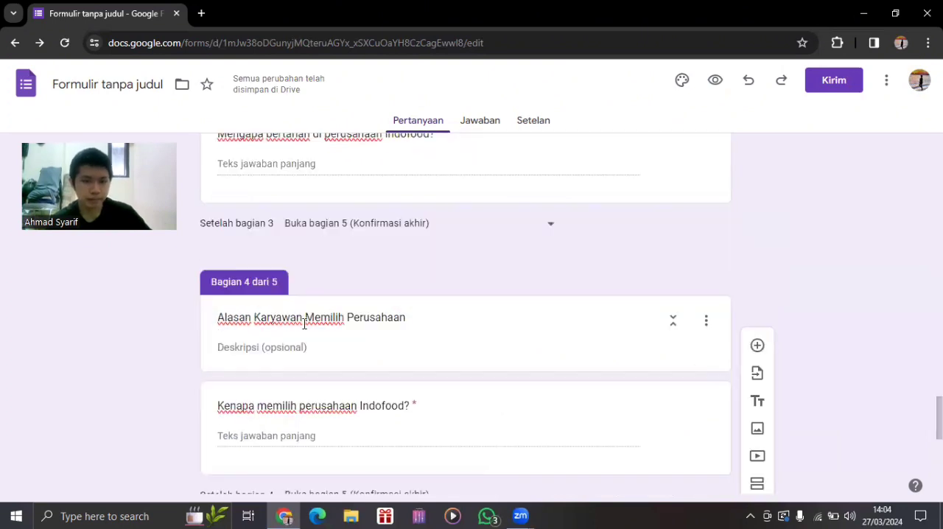
key(BackSpace)
key(BackSpace)
key(BackSpace)
key(BackSpace)
key(BackSpace)
key(BackSpace)
key(BackSpace)
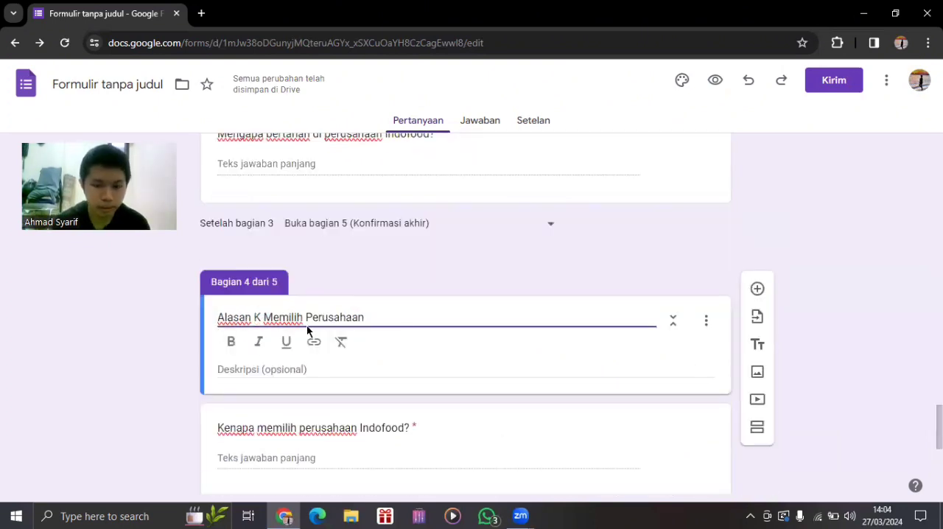
key(BackSpace)
text(Pegawai)
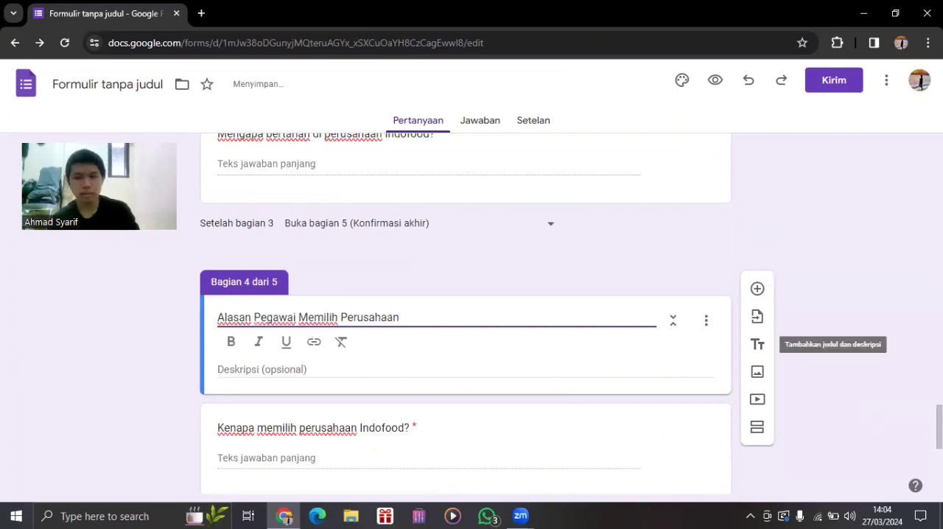
scroll(757, 343, up, 4)
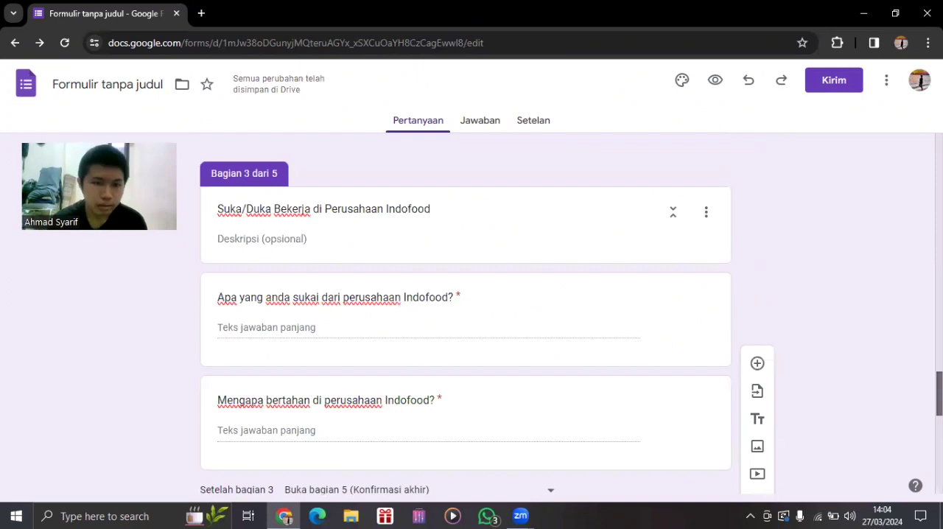
scroll(486, 318, down, 1)
drag(939, 397, 904, 309)
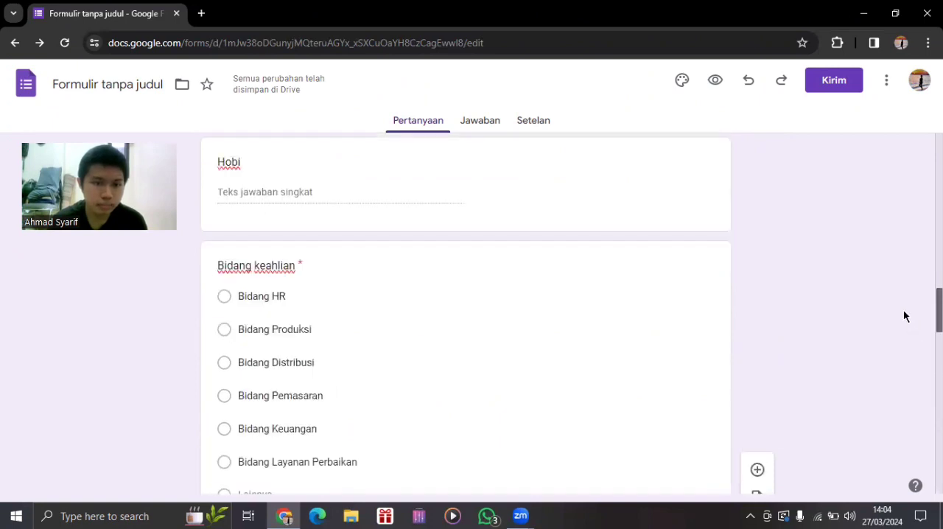
scroll(903, 360, down, 3)
scroll(904, 390, down, 5)
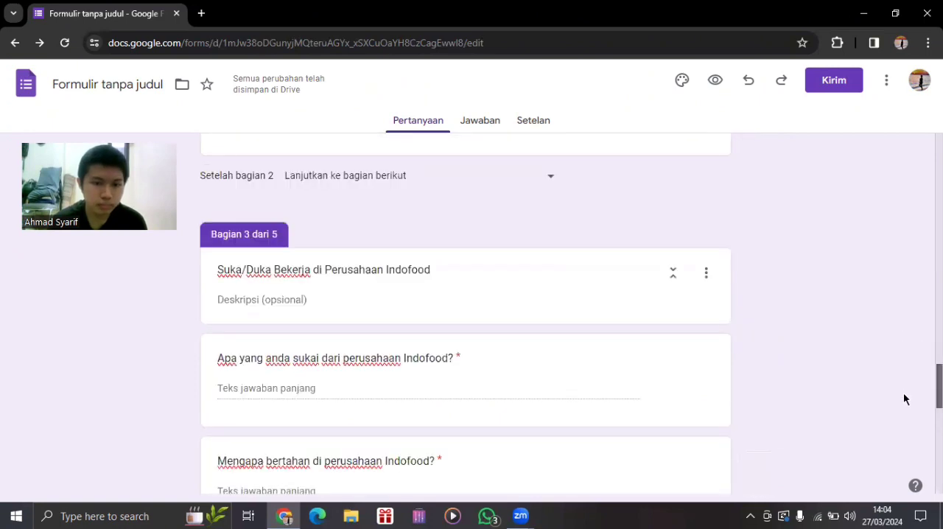
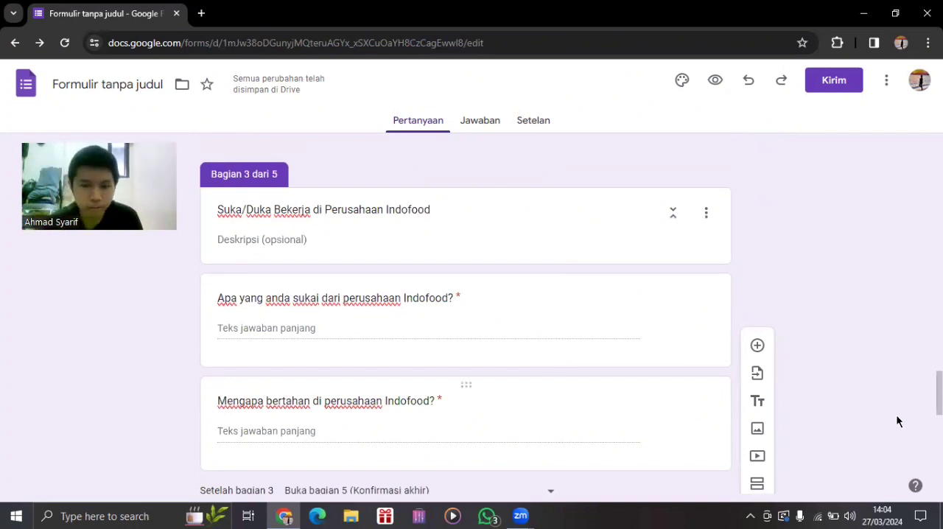
Review the content and routing of sections 3 to 5 and the section targets of the "Lama bekerja" answers.
scroll(465, 317, down, 8)
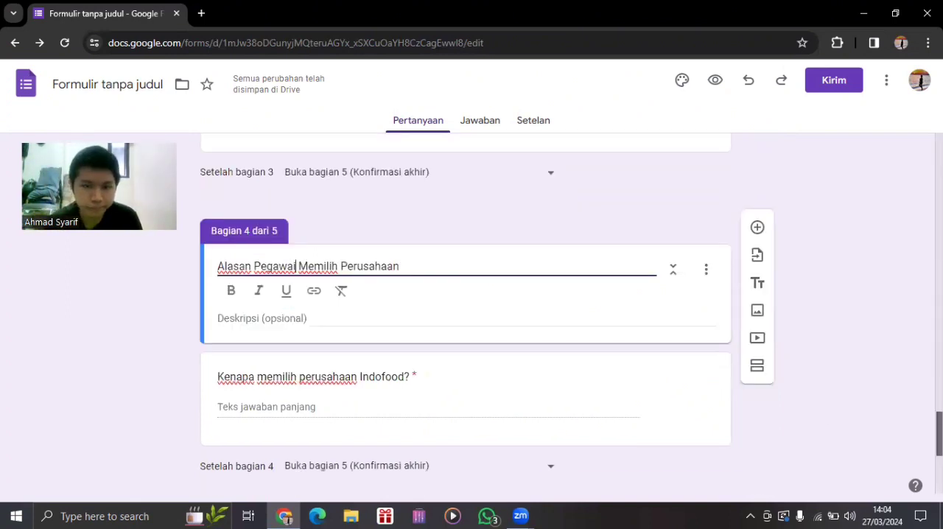
scroll(465, 317, down, 1)
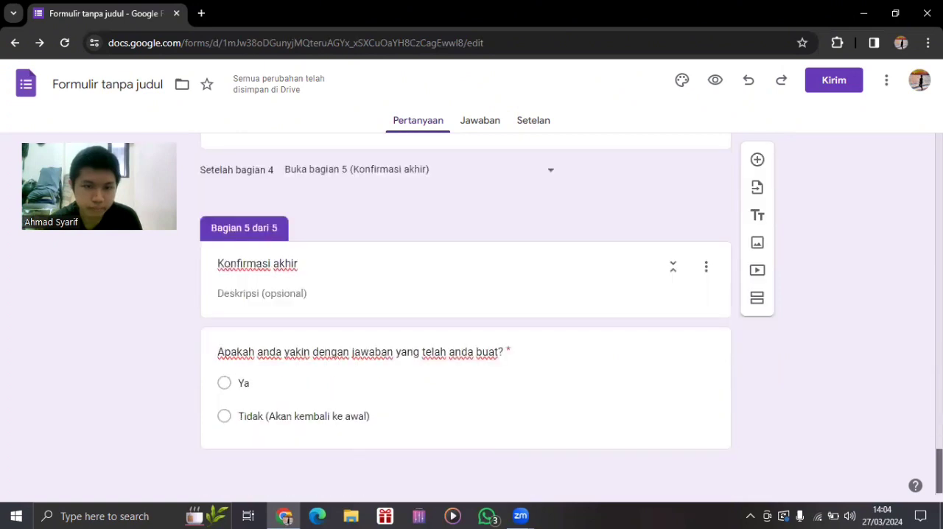
scroll(465, 317, up, 4)
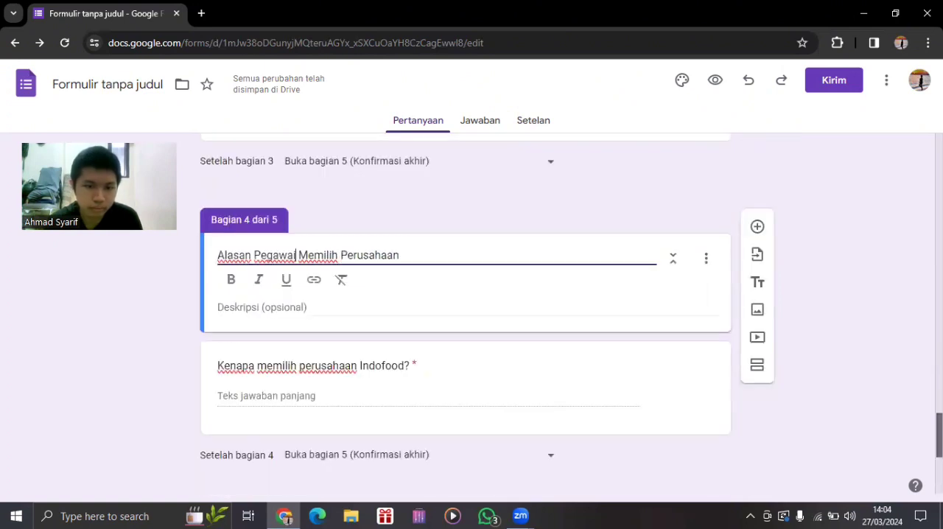
scroll(466, 317, up, 2)
scroll(466, 317, up, 4)
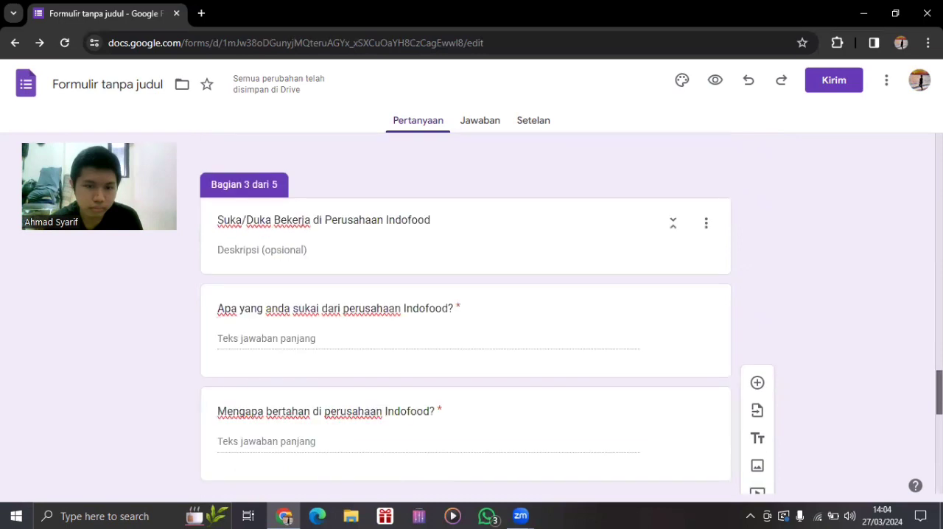
scroll(485, 302, up, 2)
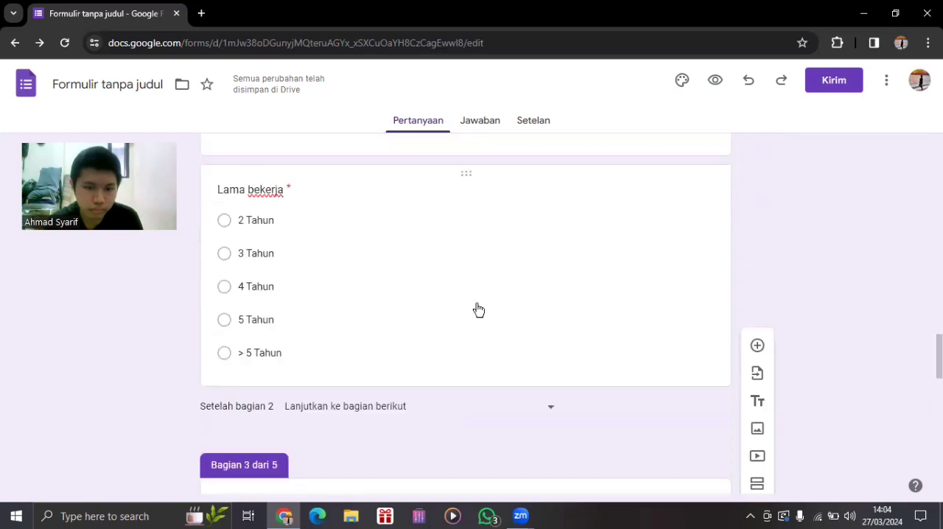
click(478, 309)
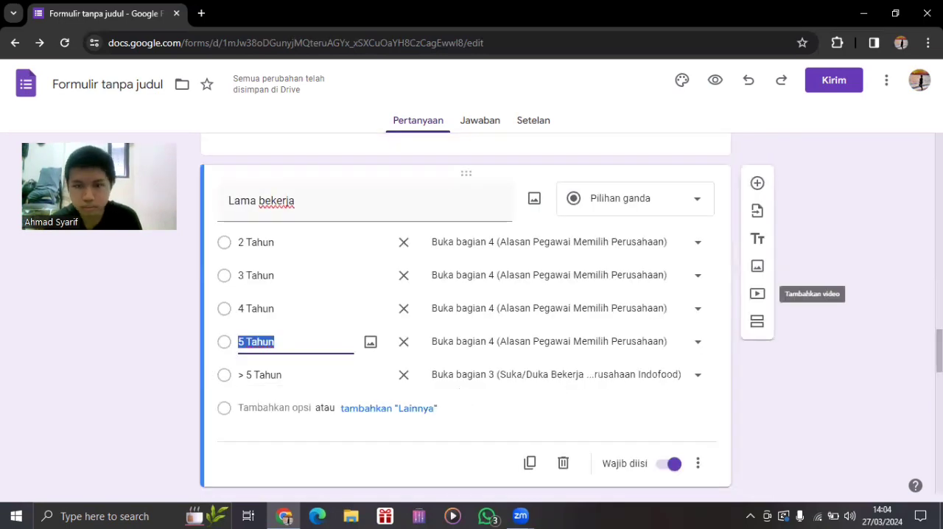
scroll(465, 317, up, 3)
scroll(465, 317, up, 15)
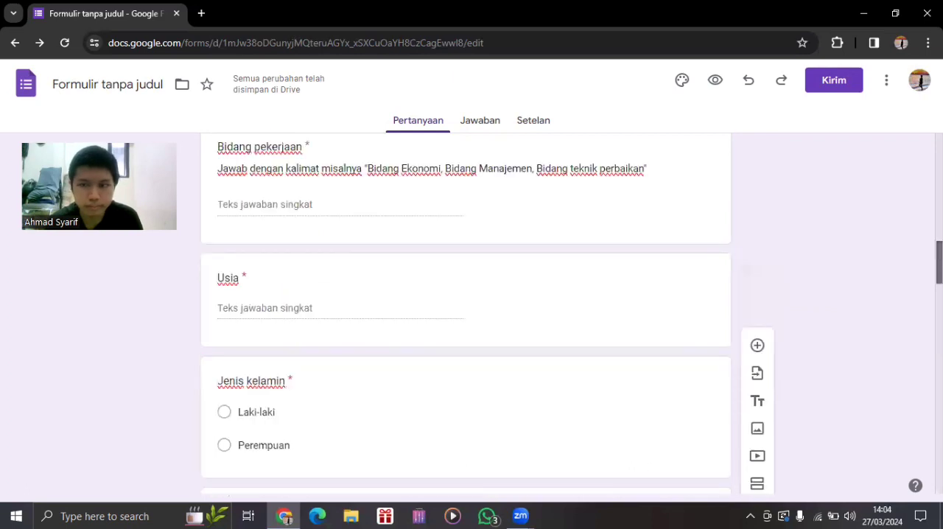
Enable "Tampilkan status progres" in the form's presentation settings.
click(535, 127)
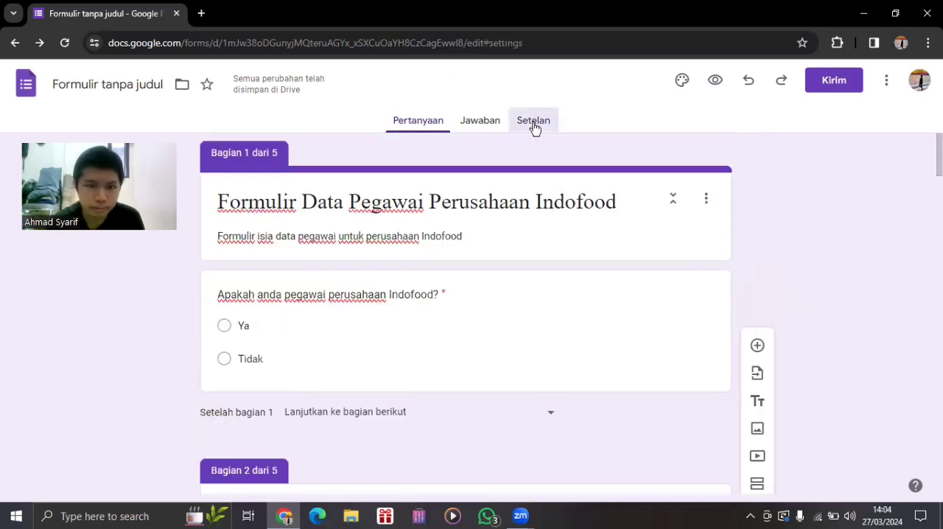
scroll(465, 317, down, 3)
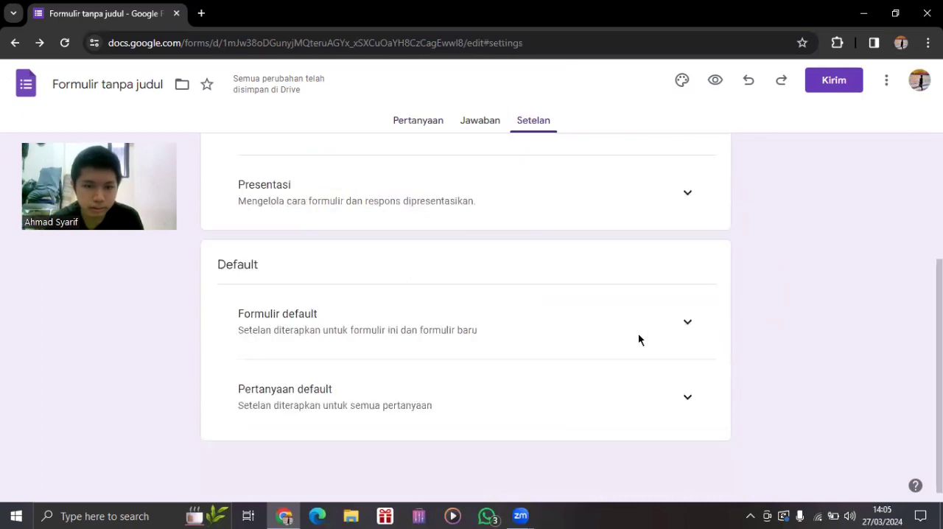
click(684, 207)
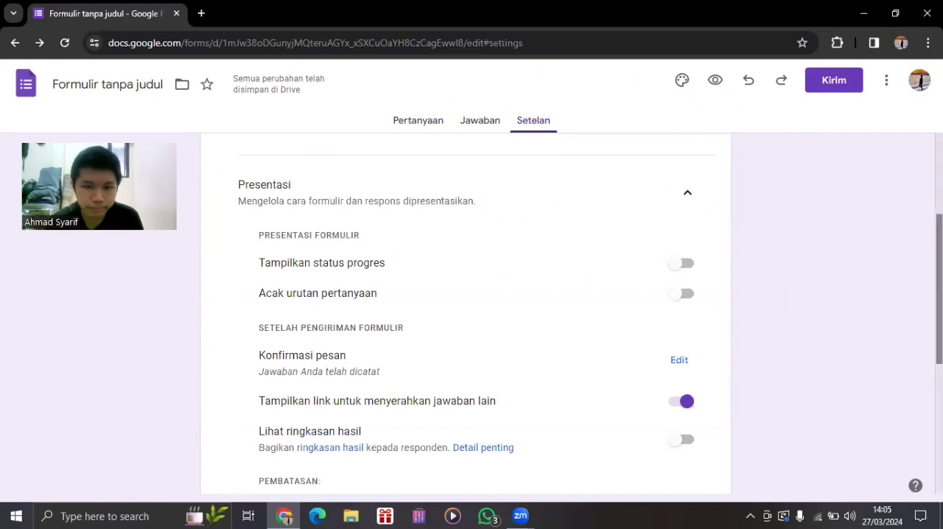
scroll(676, 214, down, 1)
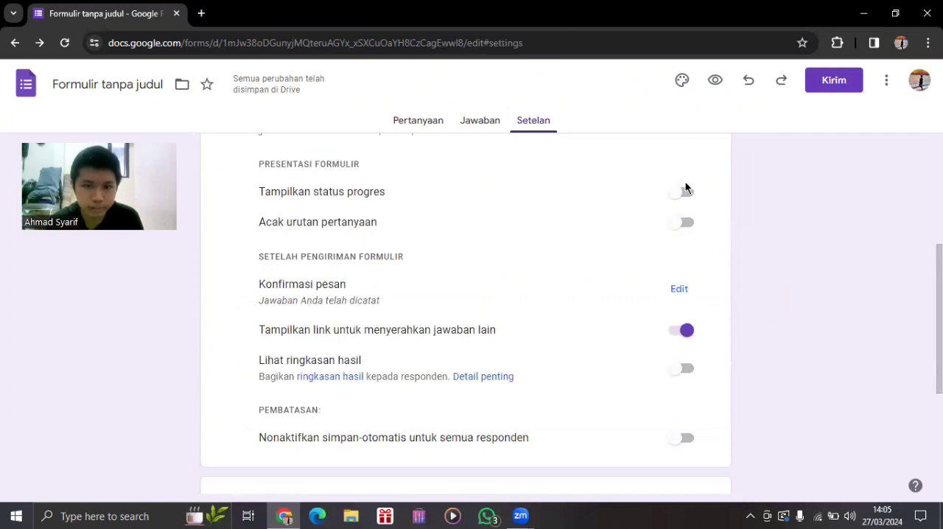
click(685, 190)
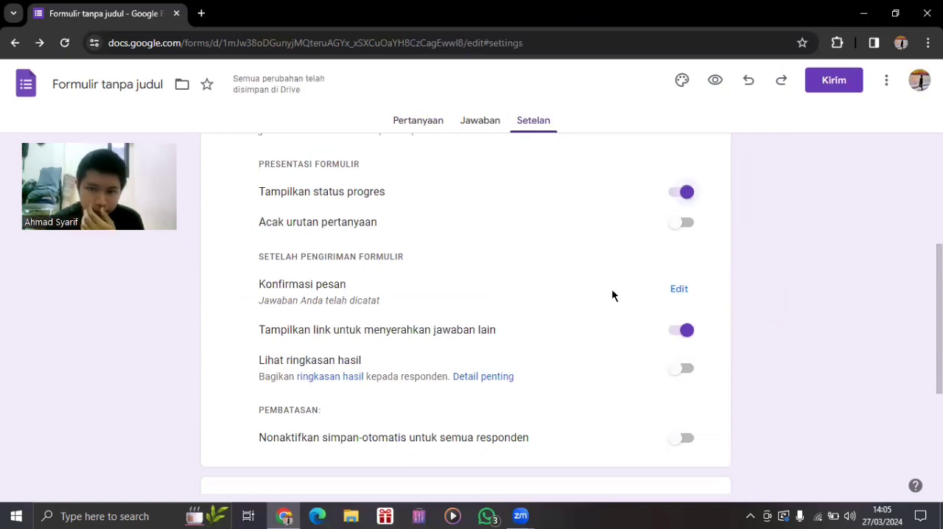
Examine the remaining presentation settings and expand the form and question defaults.
scroll(465, 310, down, 1)
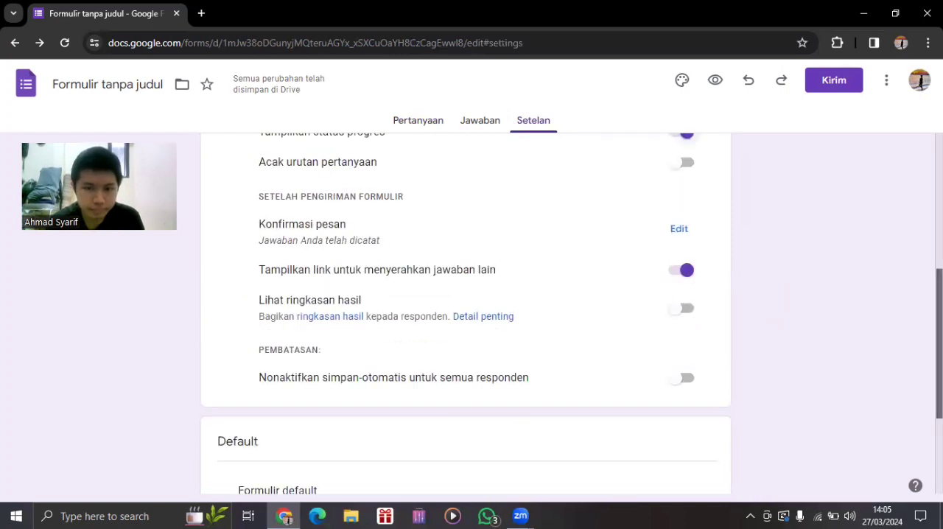
scroll(466, 310, down, 1)
scroll(644, 387, down, 2)
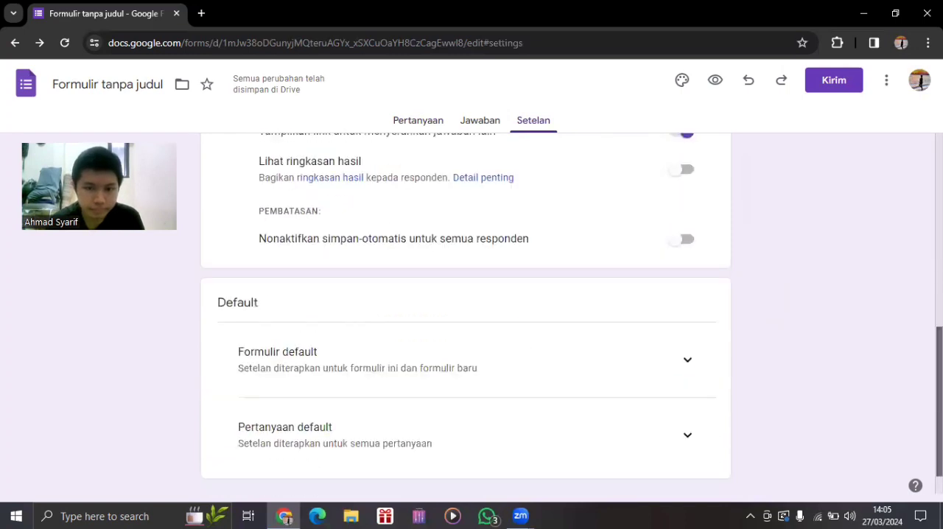
click(691, 402)
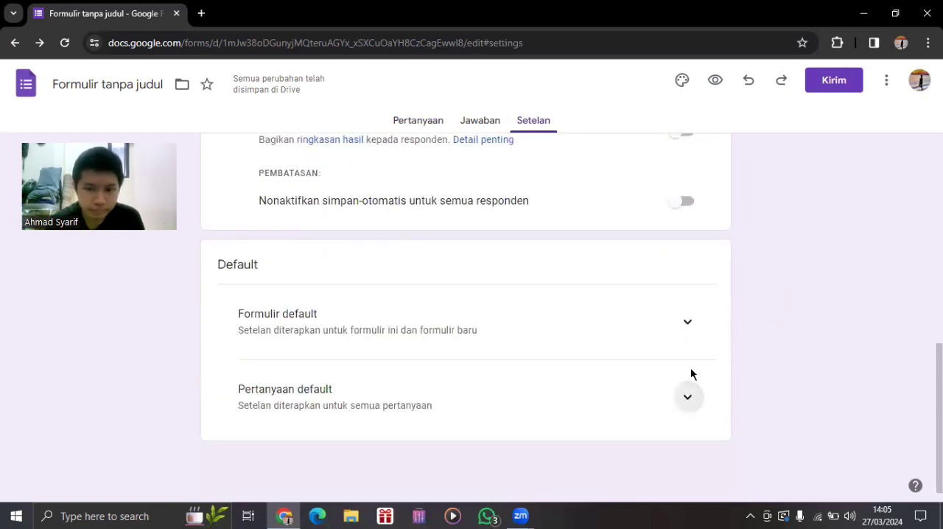
click(686, 330)
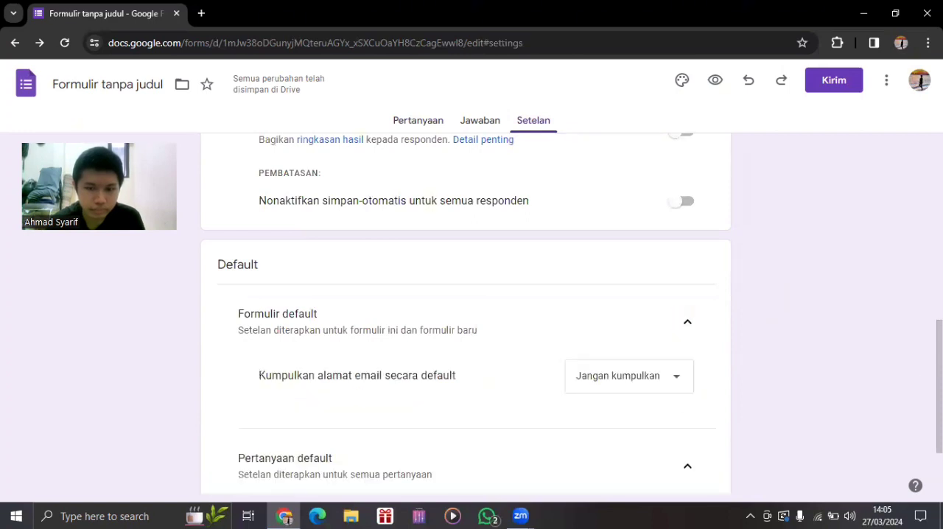
scroll(466, 313, up, 4)
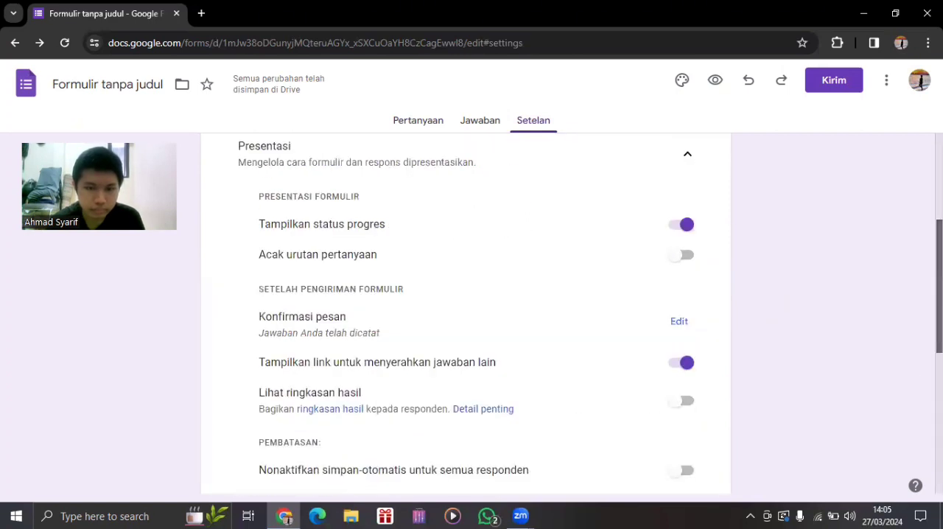
scroll(465, 314, up, 2)
scroll(852, 225, up, 1)
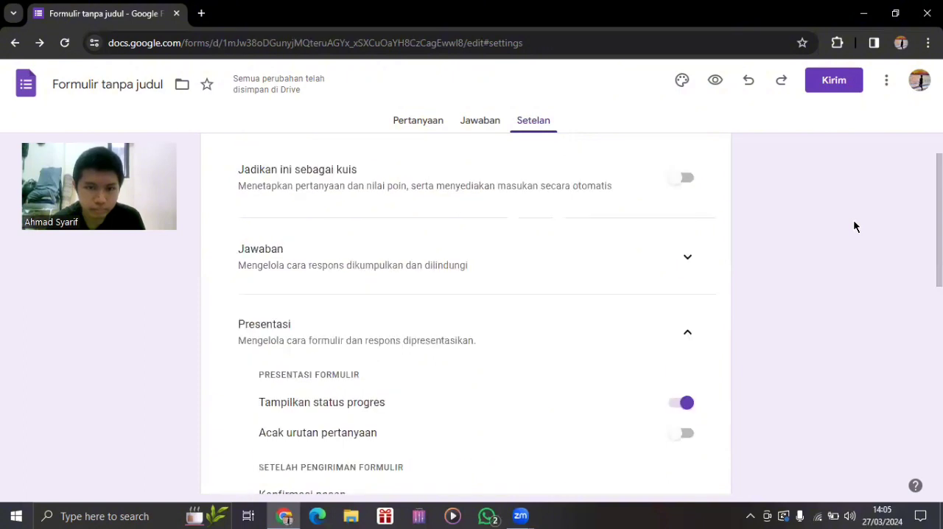
Examine the response settings for email collection, response copies, response editing and the one-response limit.
click(684, 256)
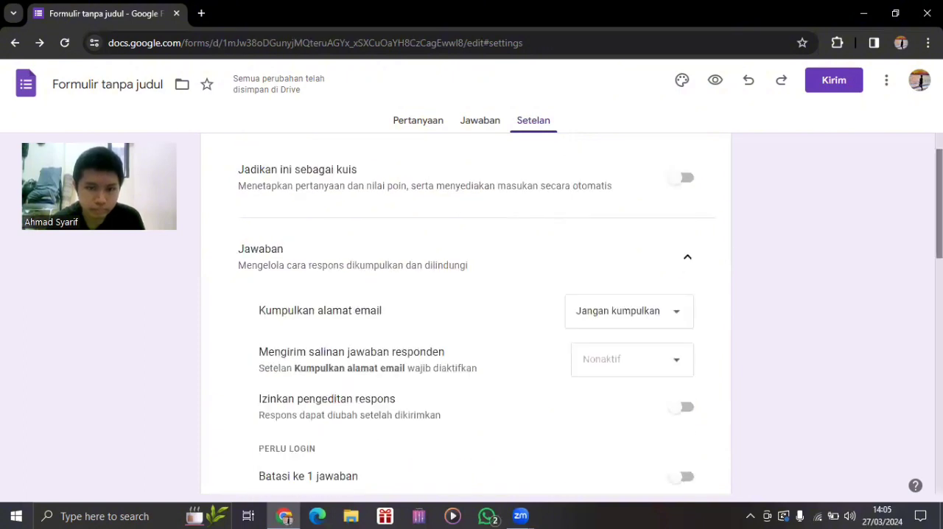
scroll(465, 314, down, 2)
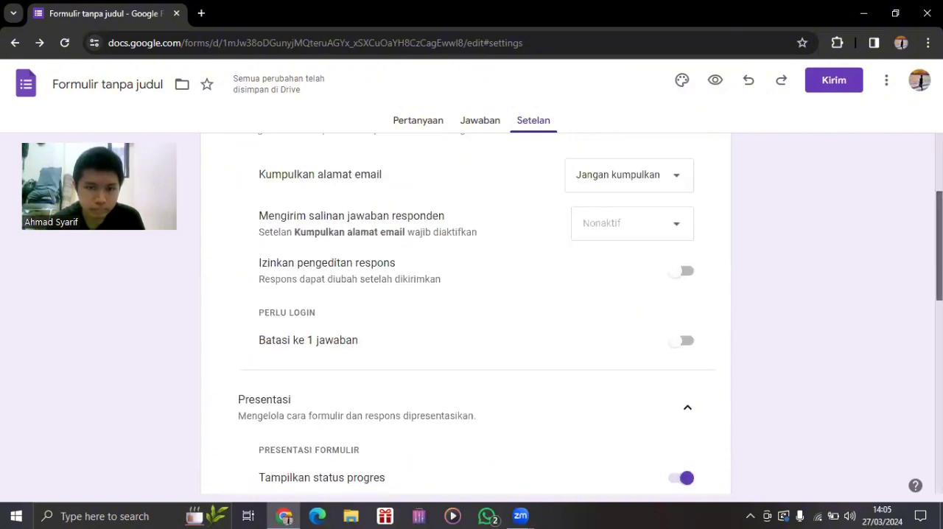
scroll(466, 314, up, 2)
scroll(465, 314, up, 1)
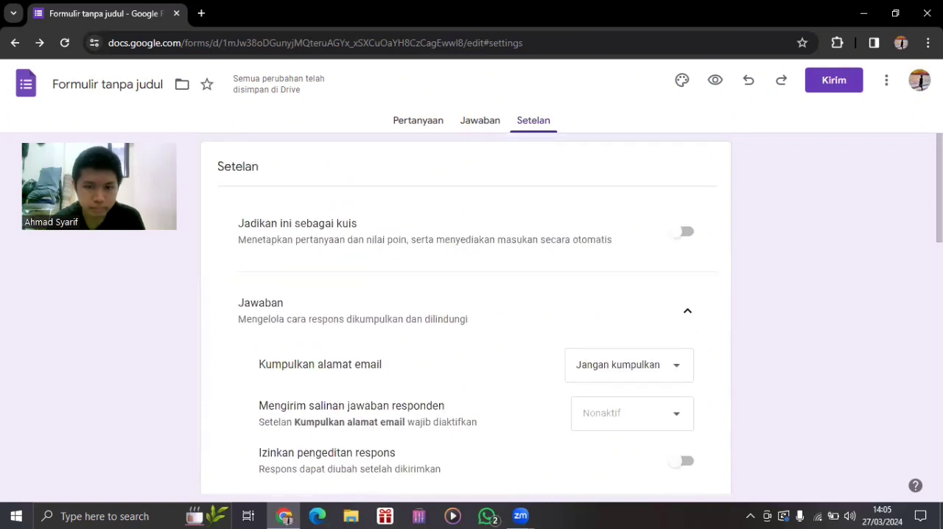
scroll(465, 314, down, 1)
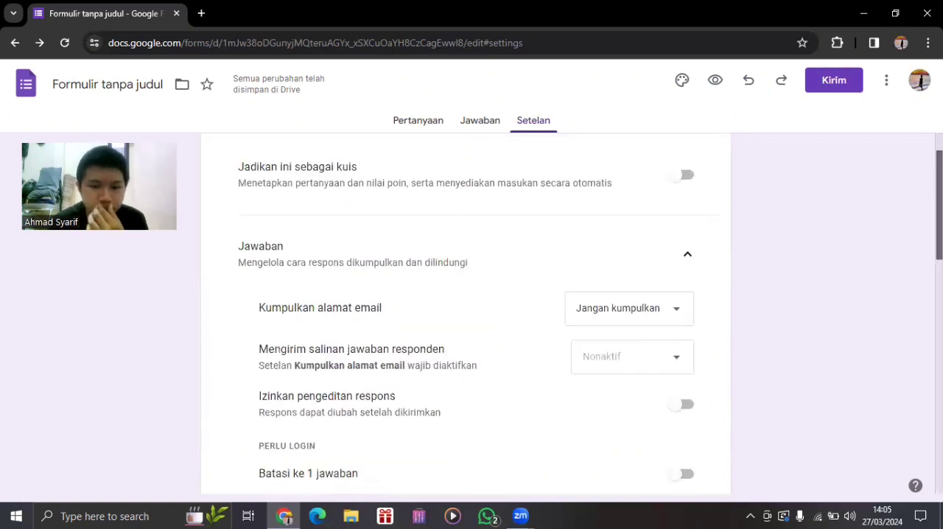
scroll(465, 314, down, 1)
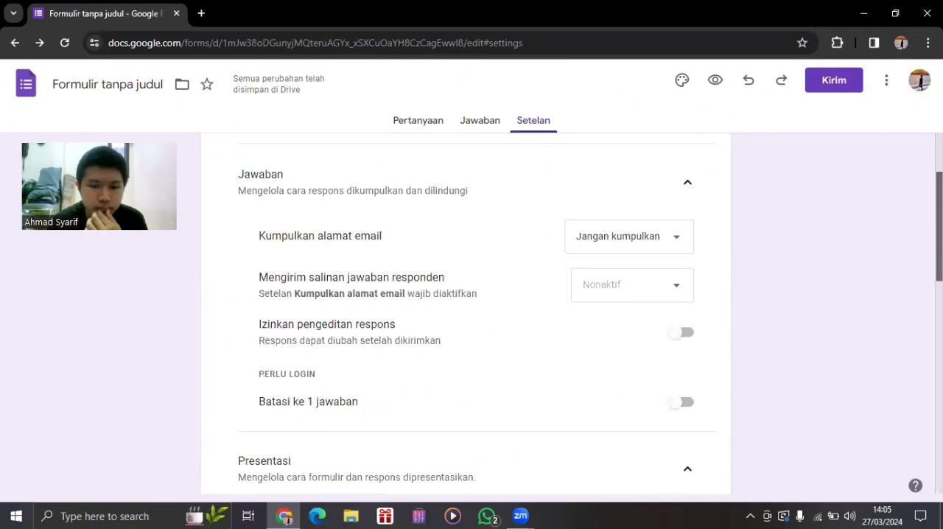
scroll(465, 314, down, 1)
scroll(466, 314, down, 1)
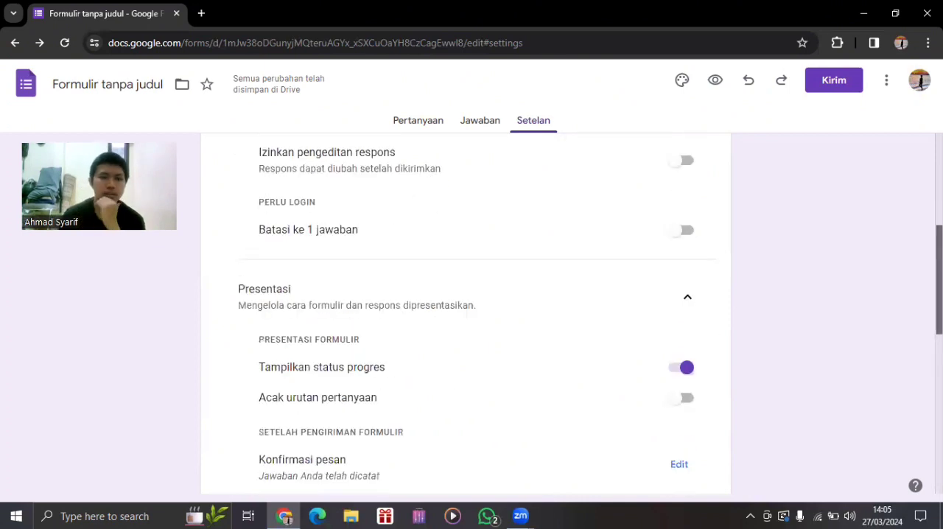
scroll(466, 314, up, 1)
Enter "Terima kasih telah mengisi formulir data pegawai perusahaan." as the confirmation message shown after submission.
scroll(466, 314, down, 1)
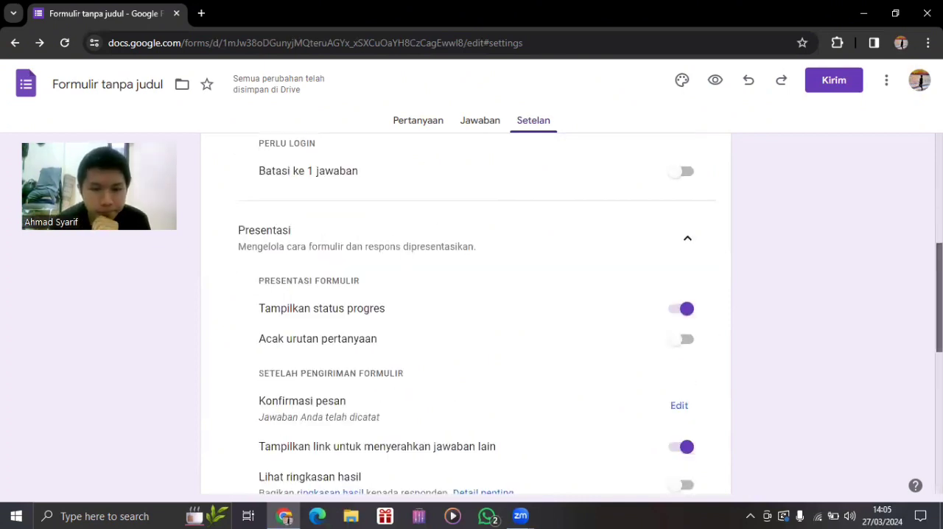
scroll(465, 314, down, 1)
scroll(666, 309, down, 1)
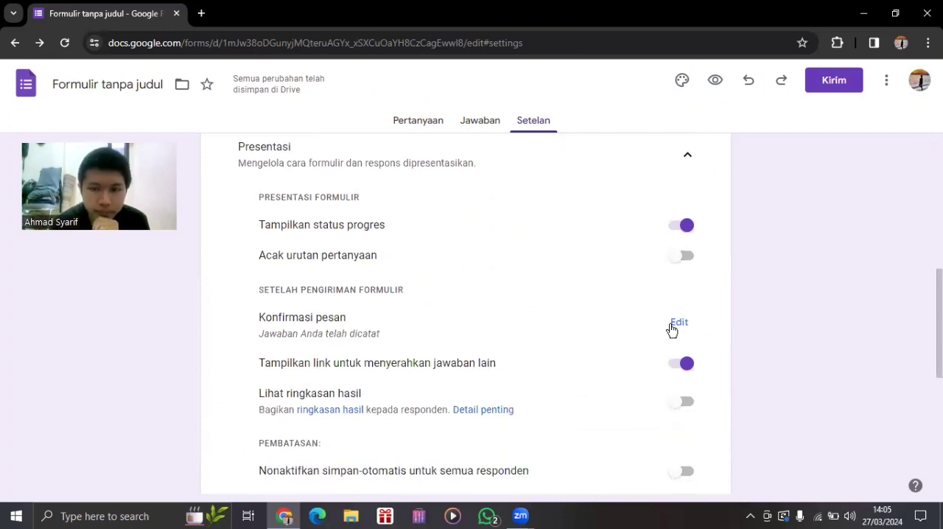
click(678, 322)
click(403, 337)
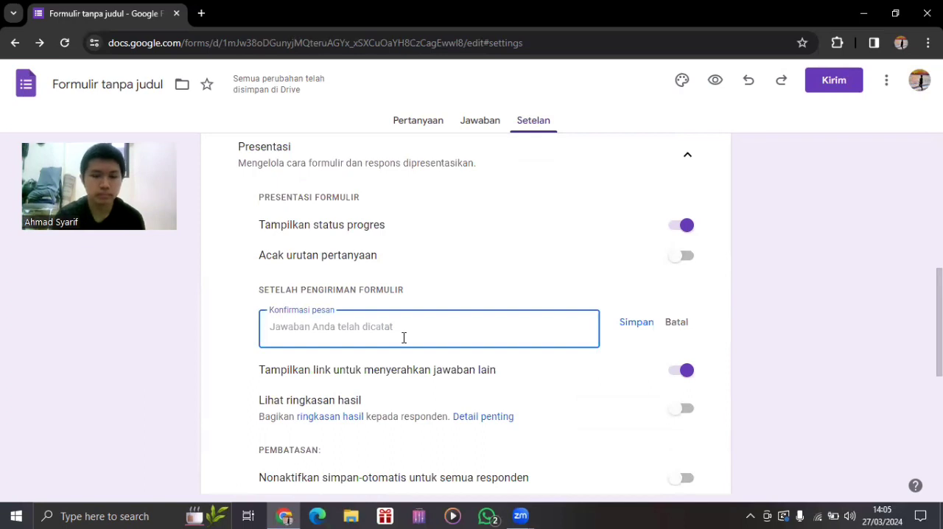
text(Terima kasib)
key(BackSpace)
text(h telah mengisi formulir data pegawai perusha)
key(BackSpace)
key(BackSpace)
text(ahaan.)
Add a second paragraph, "Semoga apa yang kalian harapkan dan doakan bisa terkabulkan segera di waktu yang tepat.", and save the confirmation message.
key(Return)
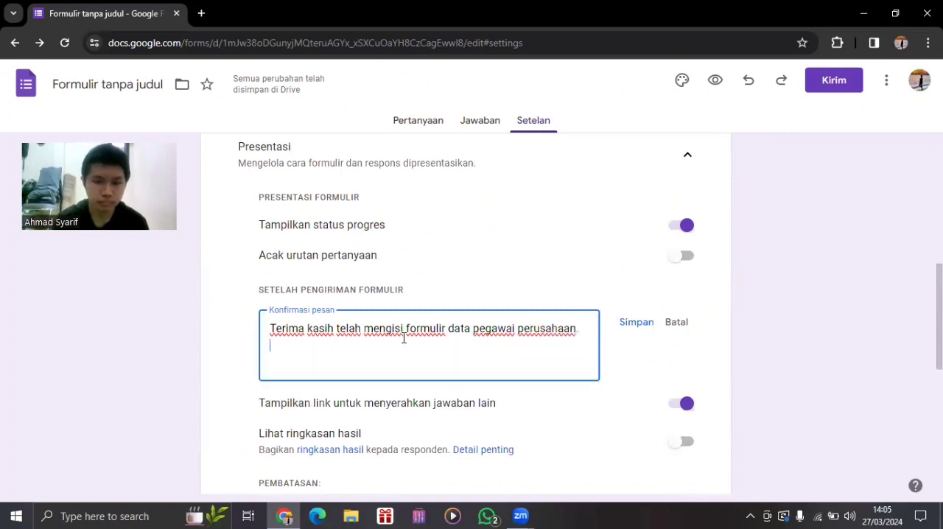
key(Return)
text(Semoga apa yang kalian harapkan dan doakan bisa terkabu)
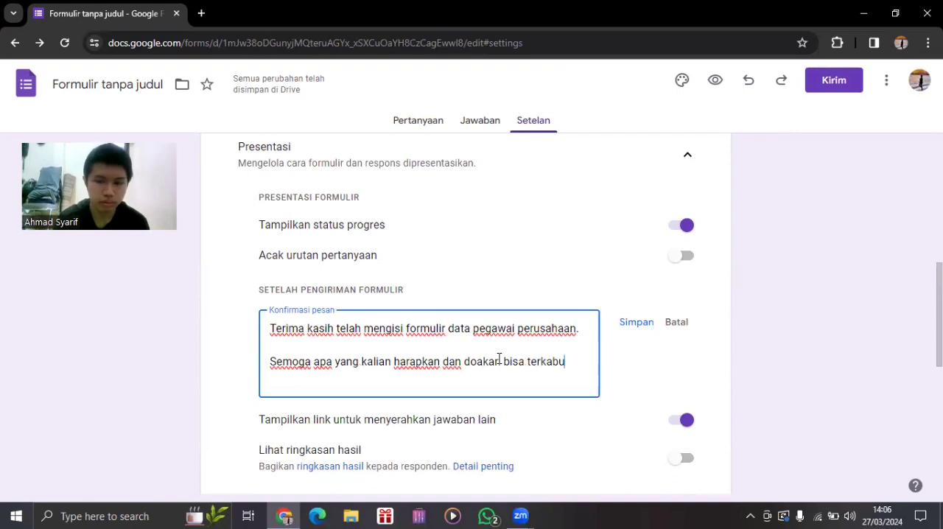
text(lkan s)
text(egera di w)
text(ajt)
key(BackSpace)
key(BackSpace)
text(ktu yang tea)
key(BackSpace)
text(pat.)
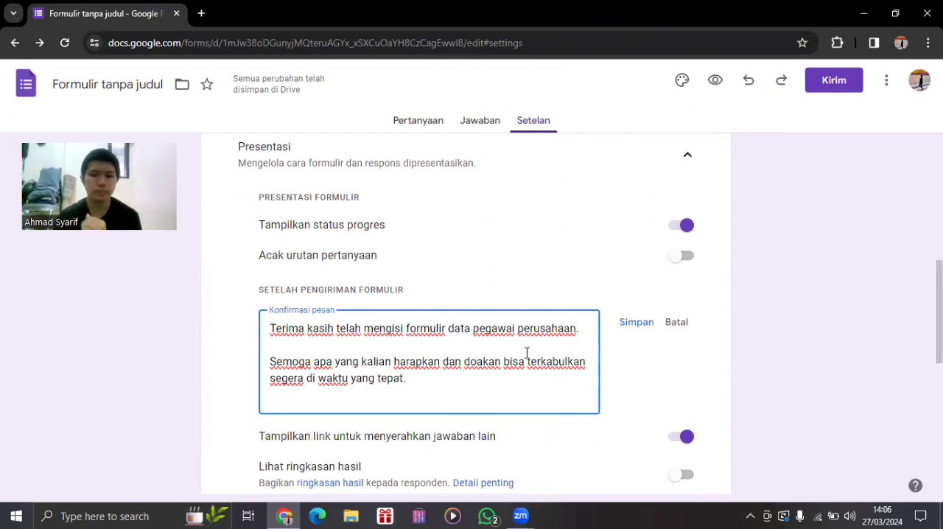
click(636, 331)
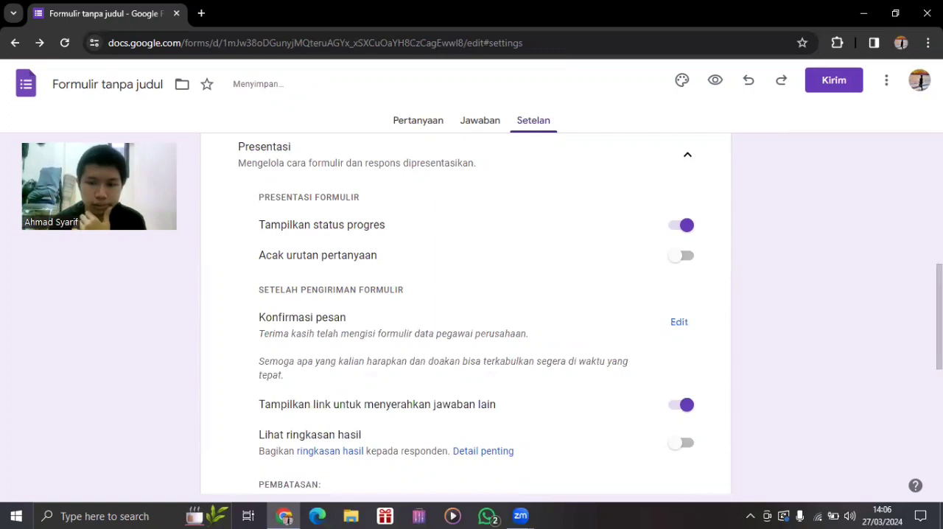
Return from the settings to the start of the form's question editor.
scroll(937, 317, up, 2)
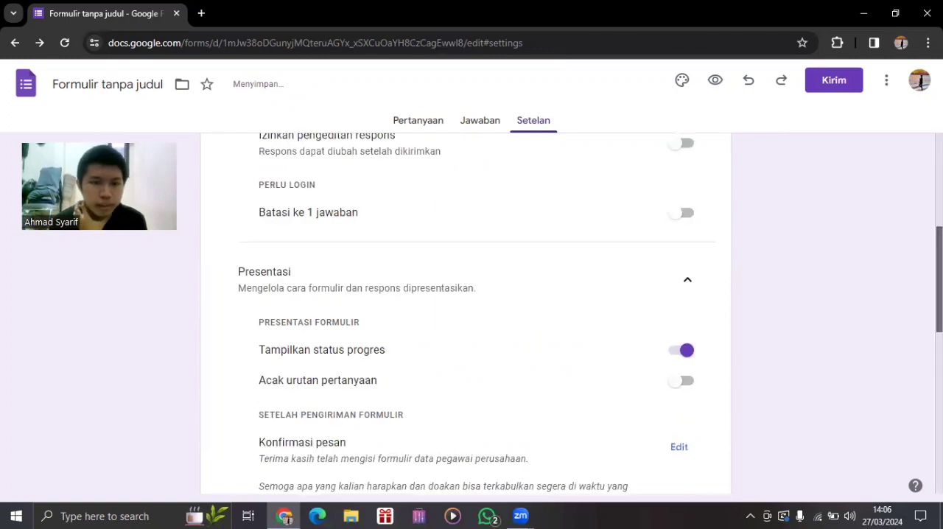
scroll(937, 295, up, 3)
scroll(780, 159, up, 1)
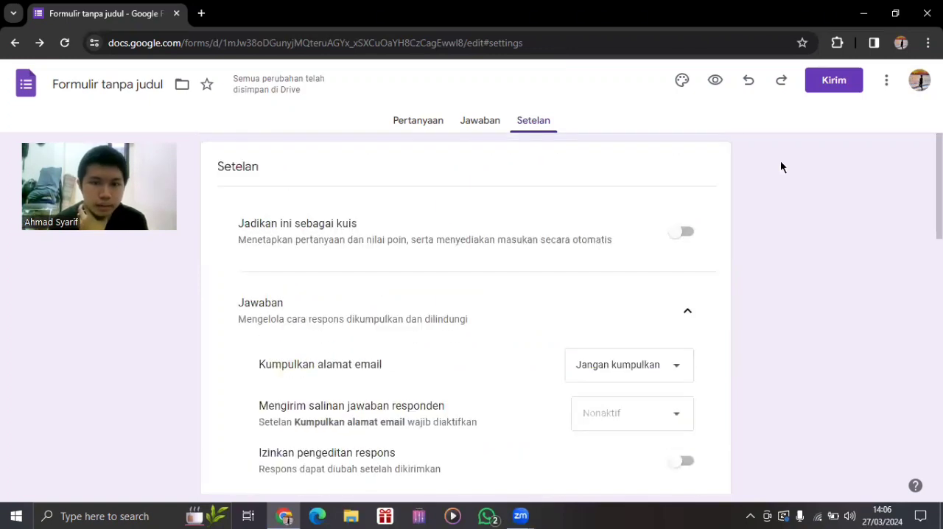
click(422, 125)
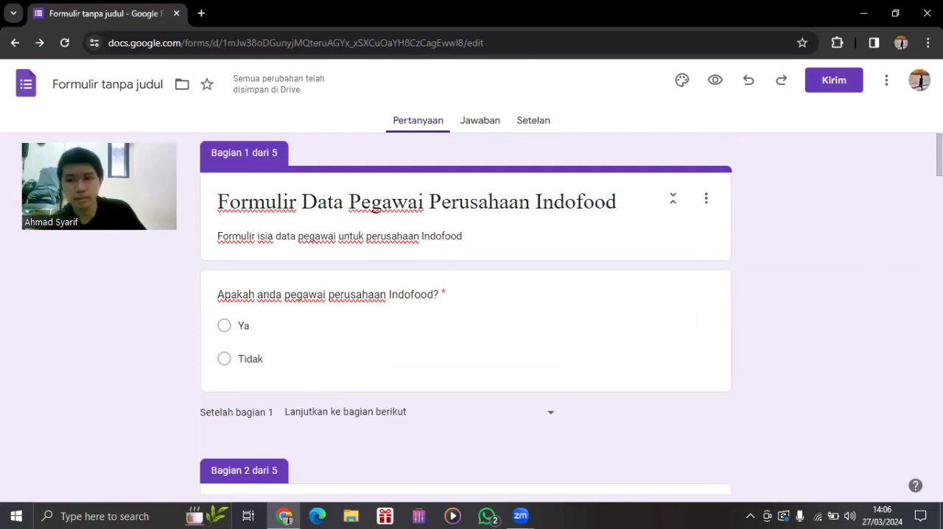
drag(938, 156, 938, 156)
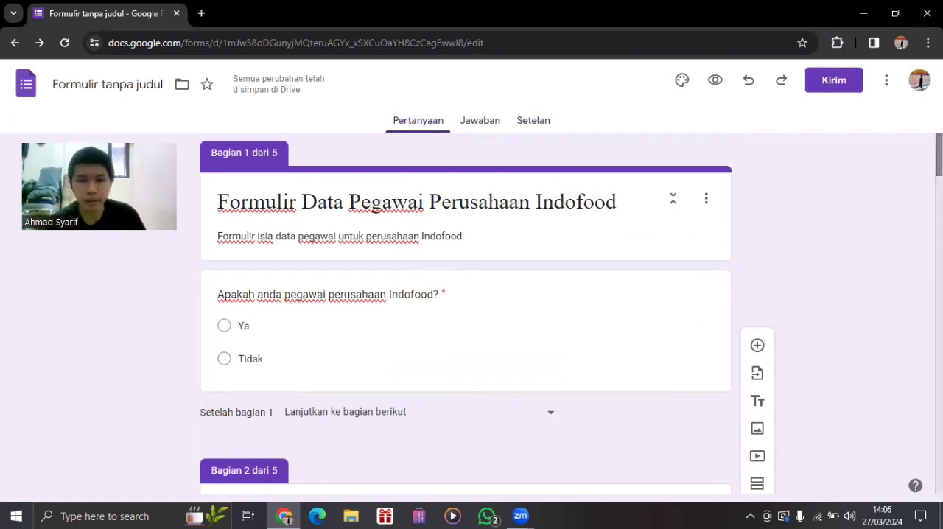
Examine the answer routing of the employee question in section 1 and the biodata questions in section 2.
scroll(466, 313, down, 1)
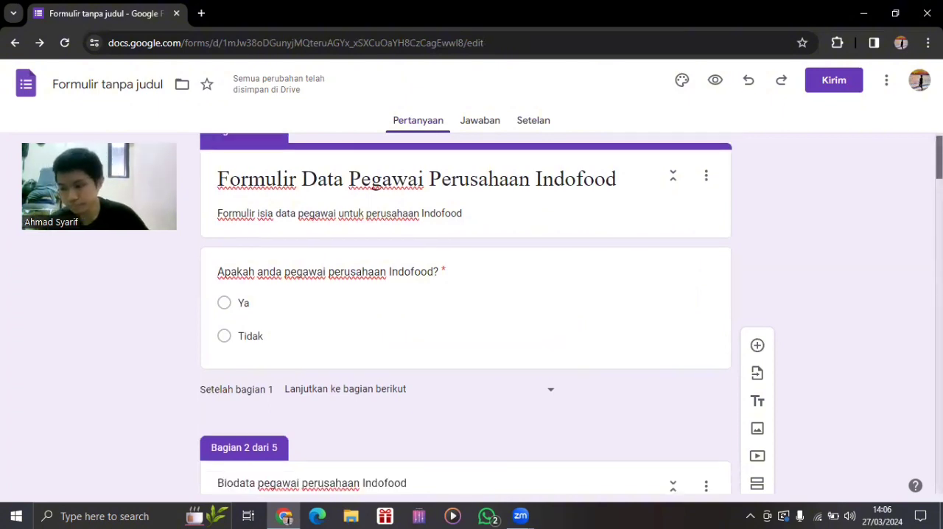
click(329, 330)
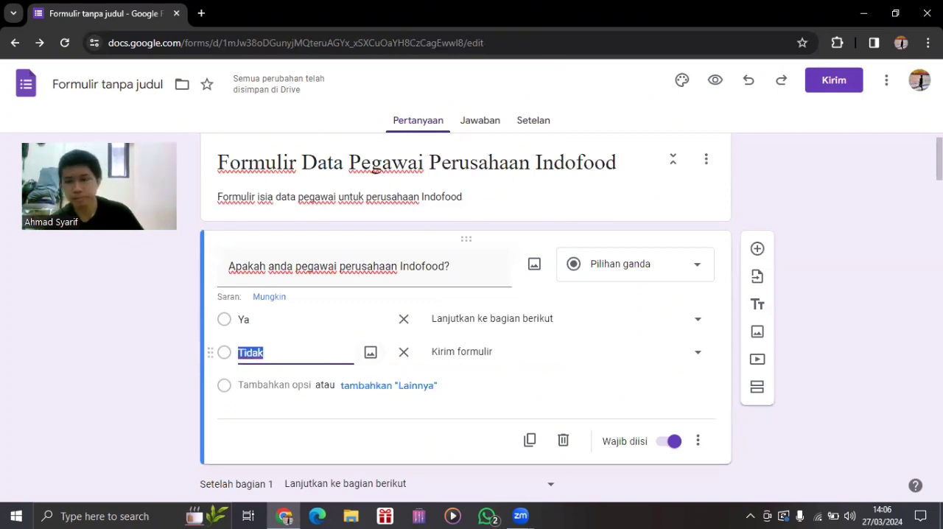
scroll(466, 313, down, 4)
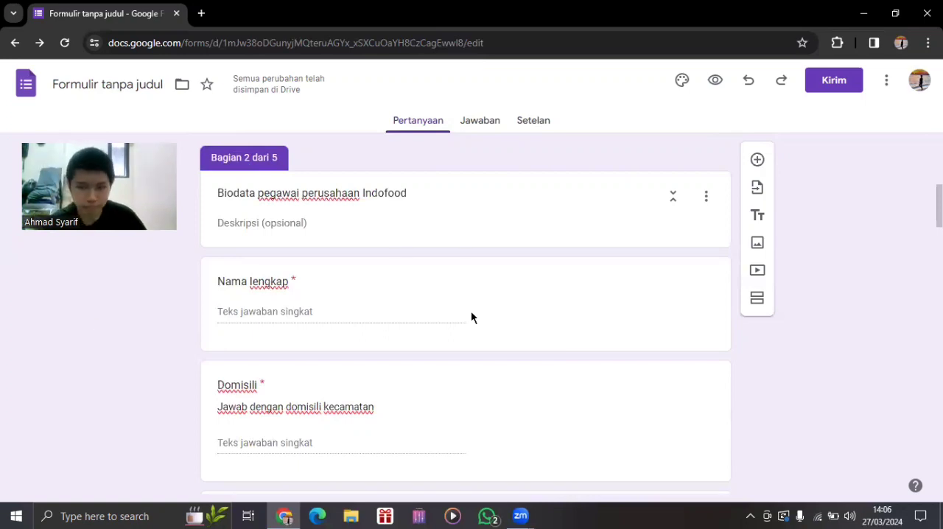
scroll(465, 316, down, 3)
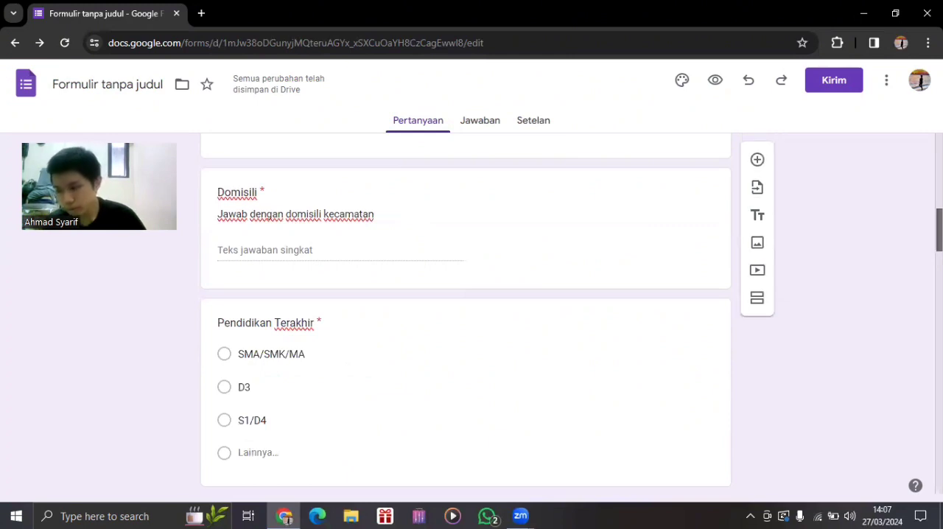
scroll(465, 316, down, 2)
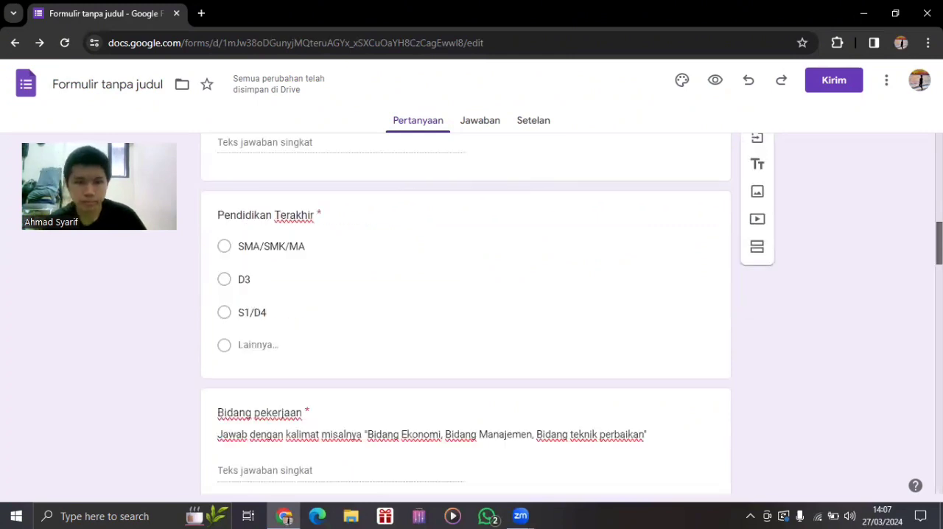
scroll(465, 317, down, 3)
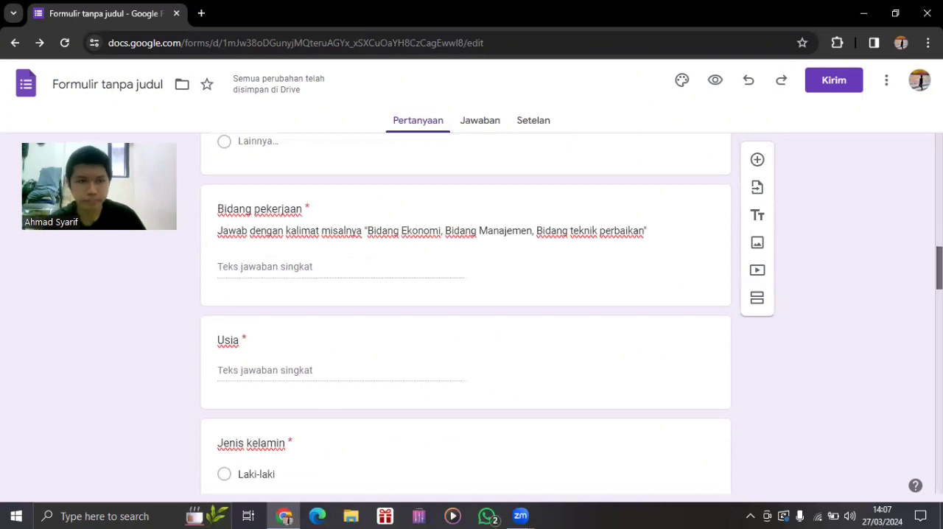
scroll(465, 316, down, 2)
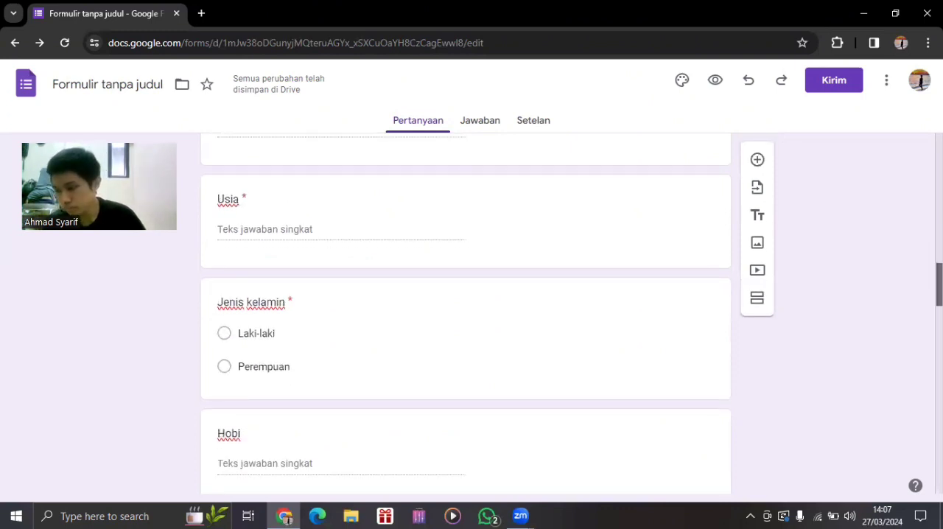
scroll(465, 317, down, 2)
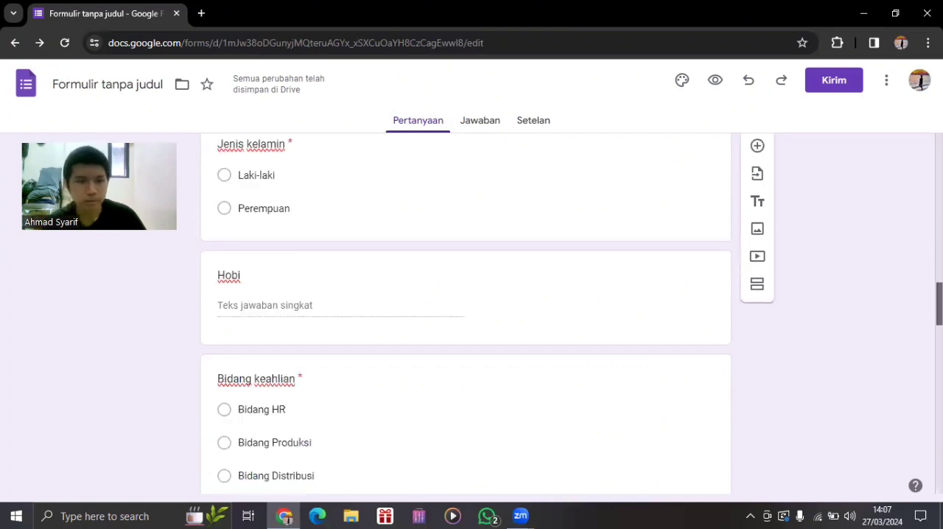
scroll(465, 316, down, 1)
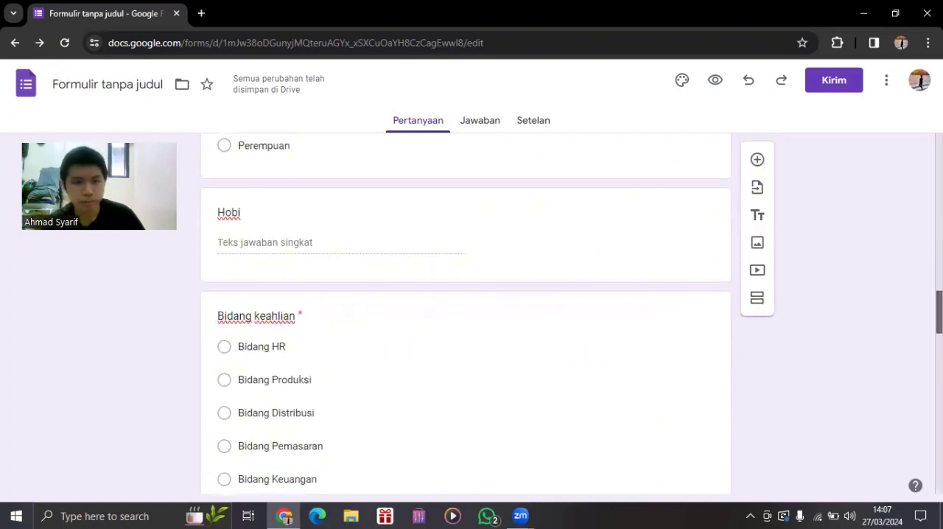
scroll(465, 317, down, 2)
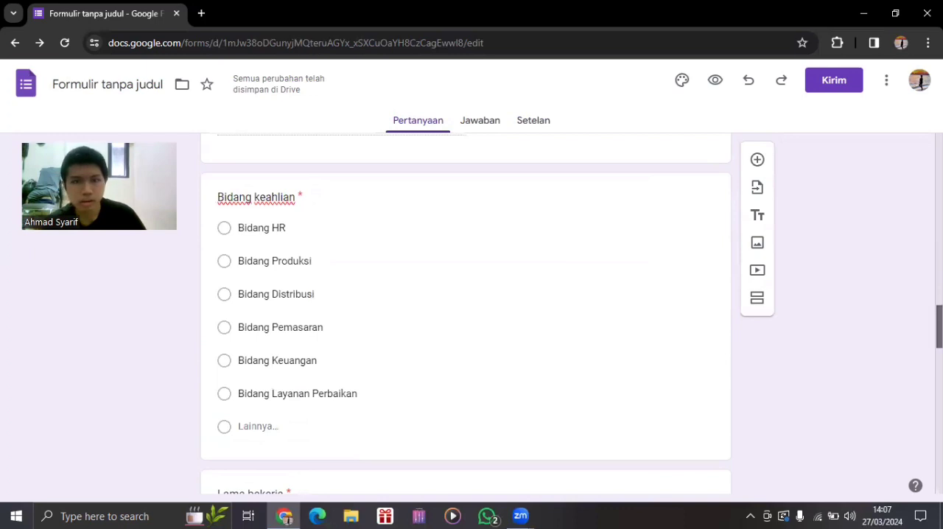
scroll(466, 317, up, 1)
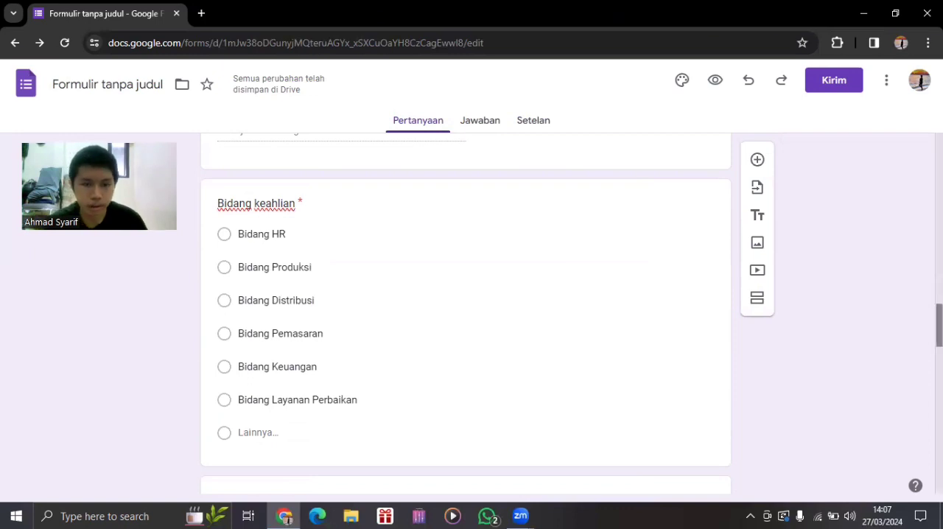
scroll(466, 316, down, 1)
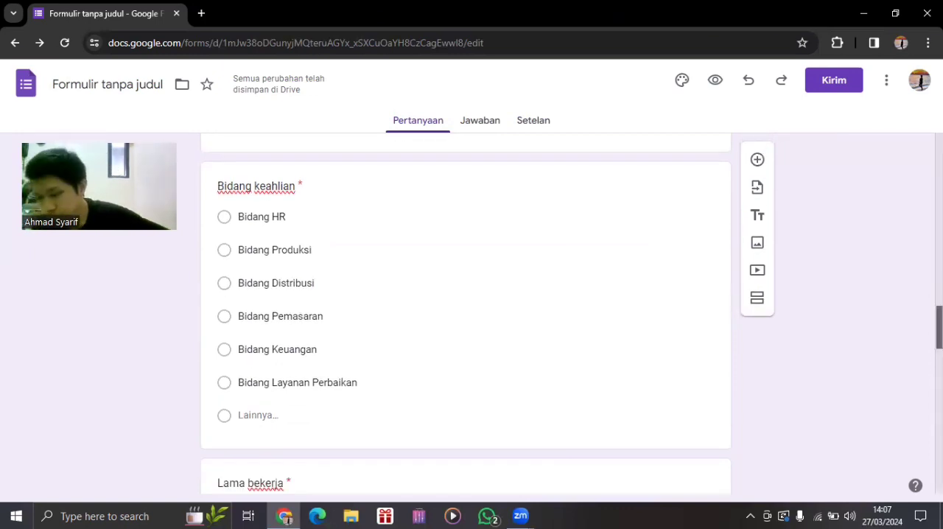
scroll(837, 339, down, 4)
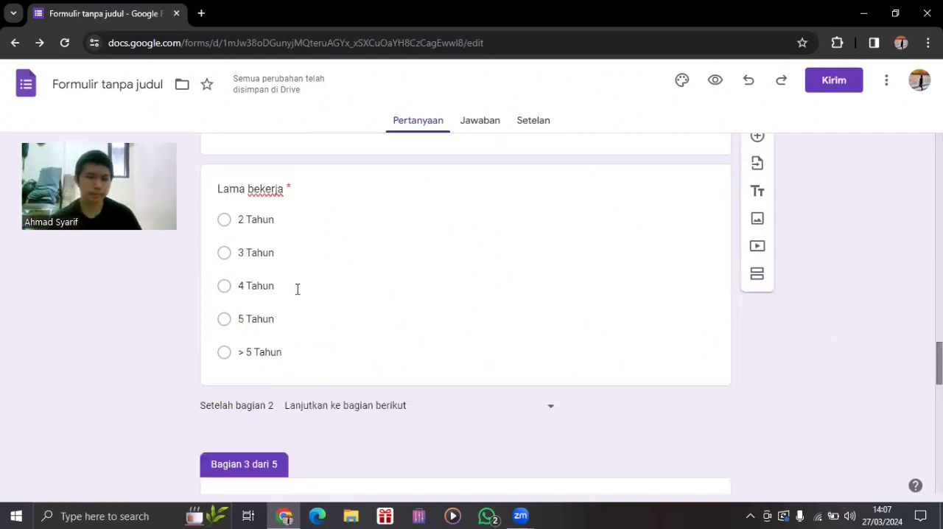
Examine the section routing of the "Lama bekerja" answers, the questions in sections 3 and 4, and the final confirmation's answer routing.
click(478, 377)
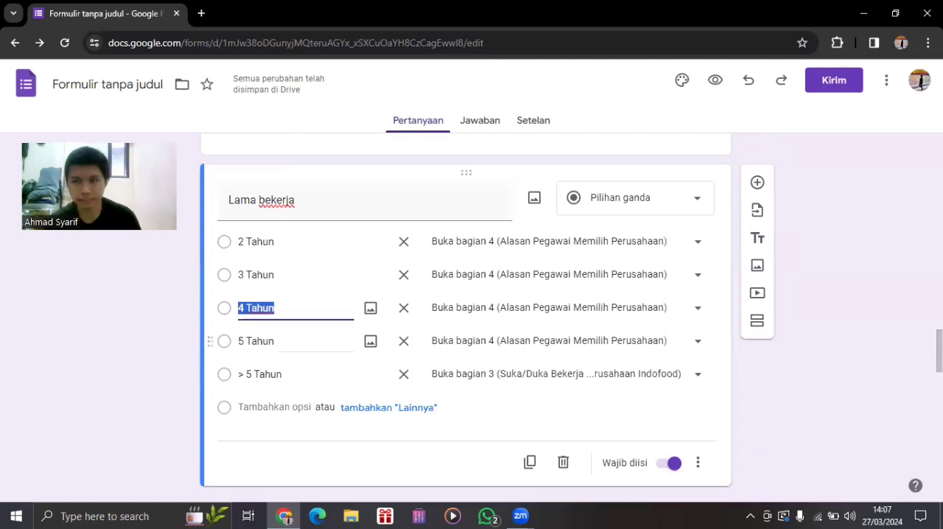
drag(939, 350, 939, 398)
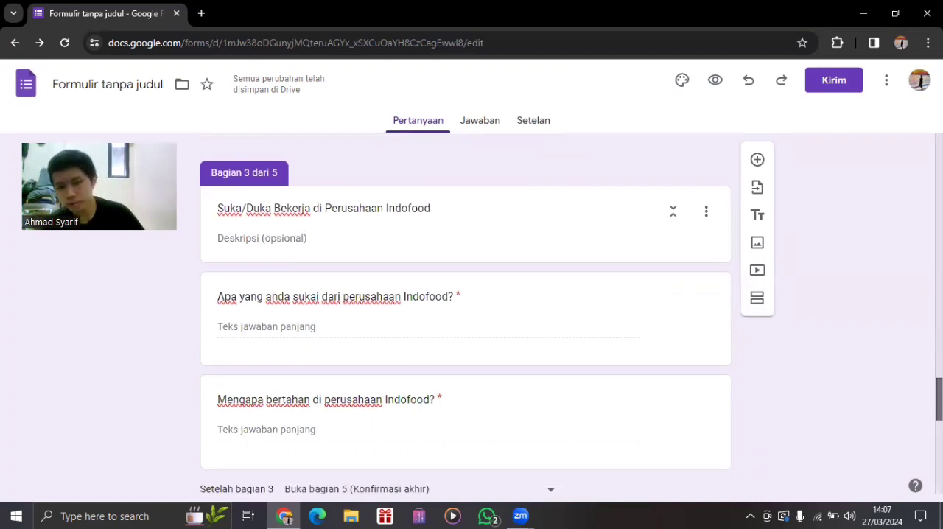
drag(938, 399, 939, 443)
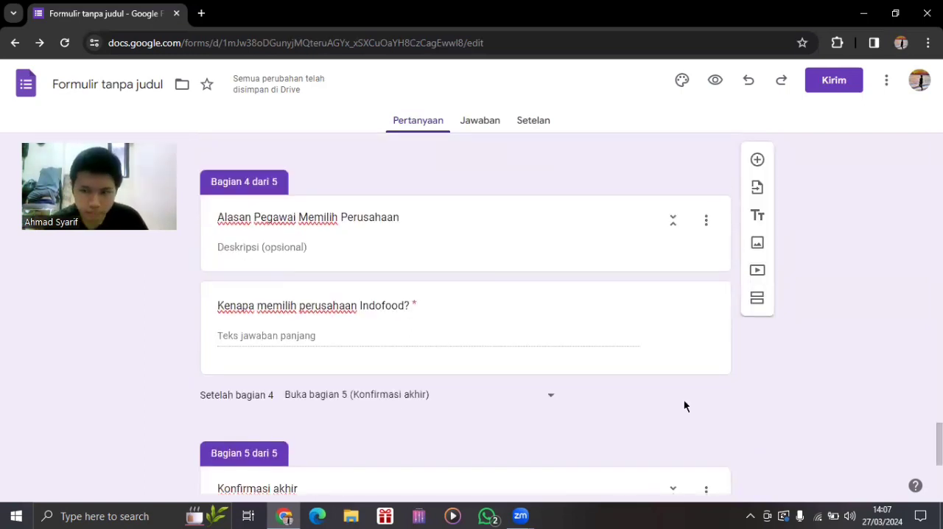
scroll(684, 406, up, 4)
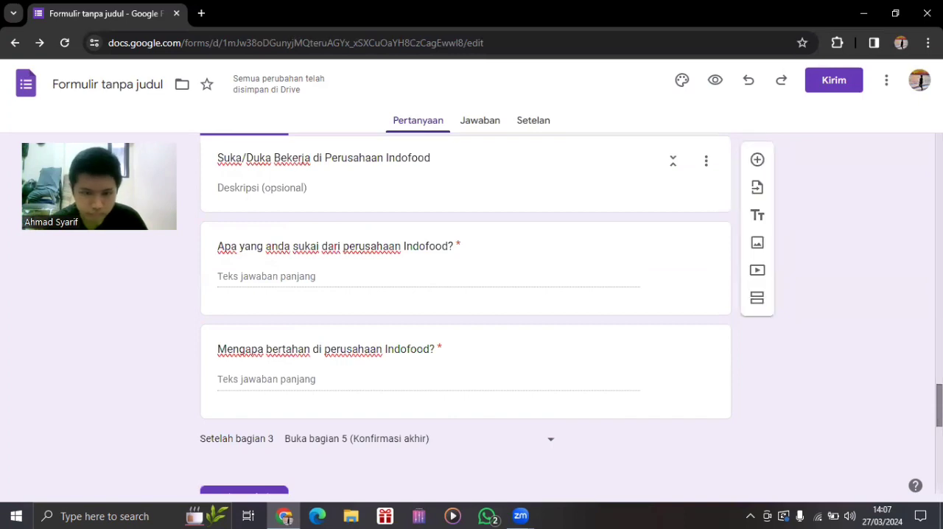
scroll(464, 309, up, 1)
scroll(464, 316, down, 10)
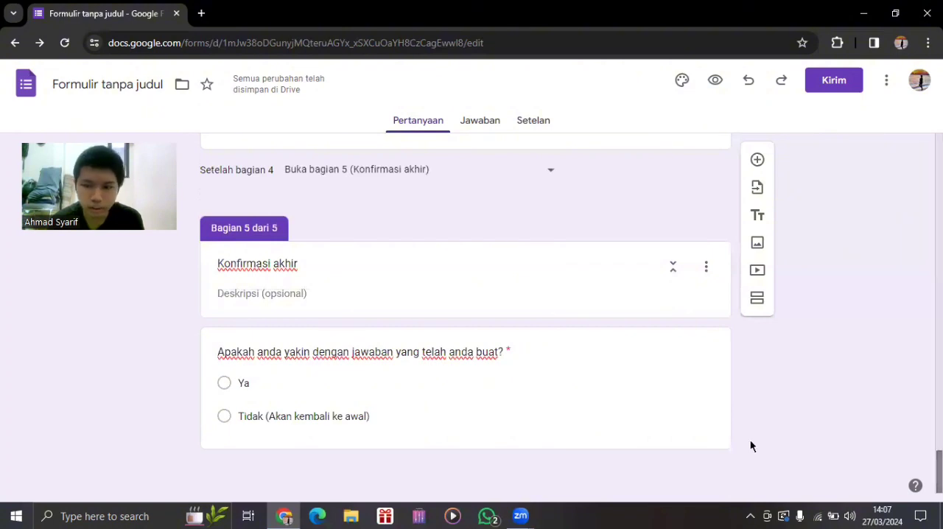
click(450, 420)
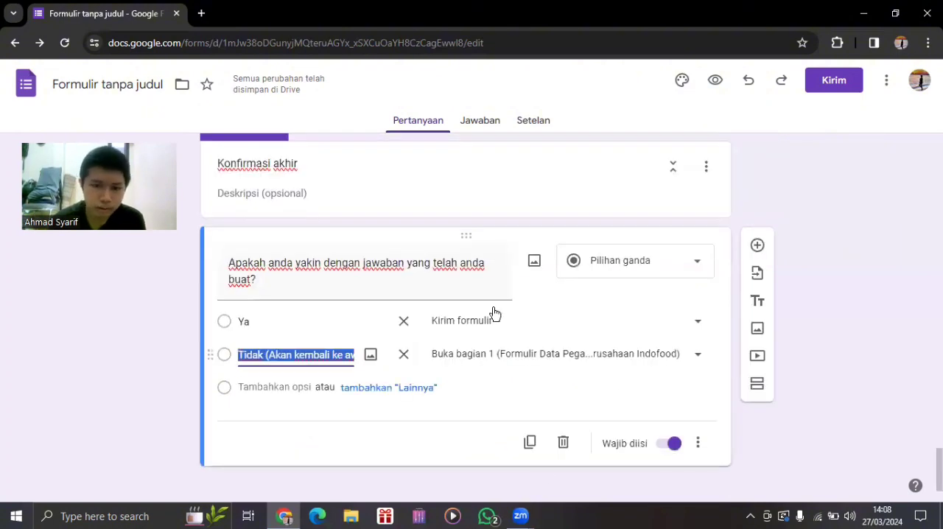
drag(939, 469, 939, 154)
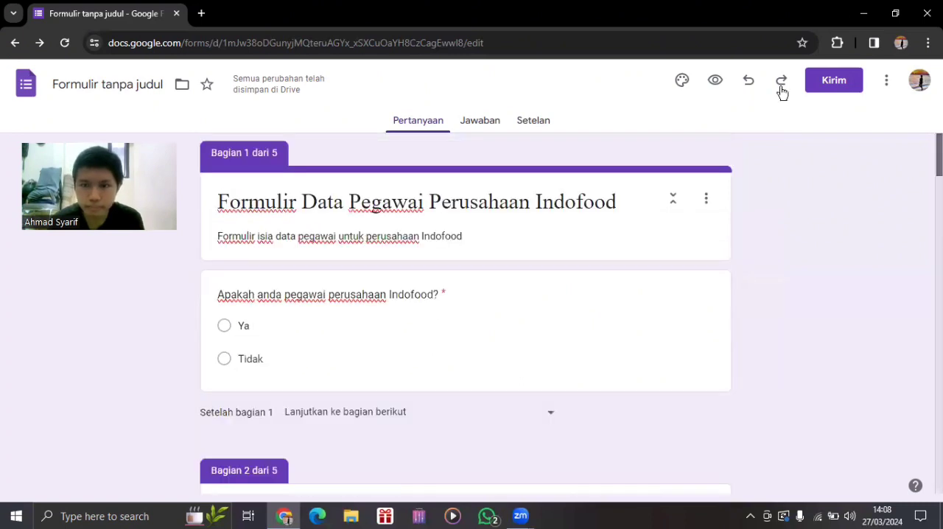
Send the form by email to the suggested contact, keeping the default subject and message.
click(884, 82)
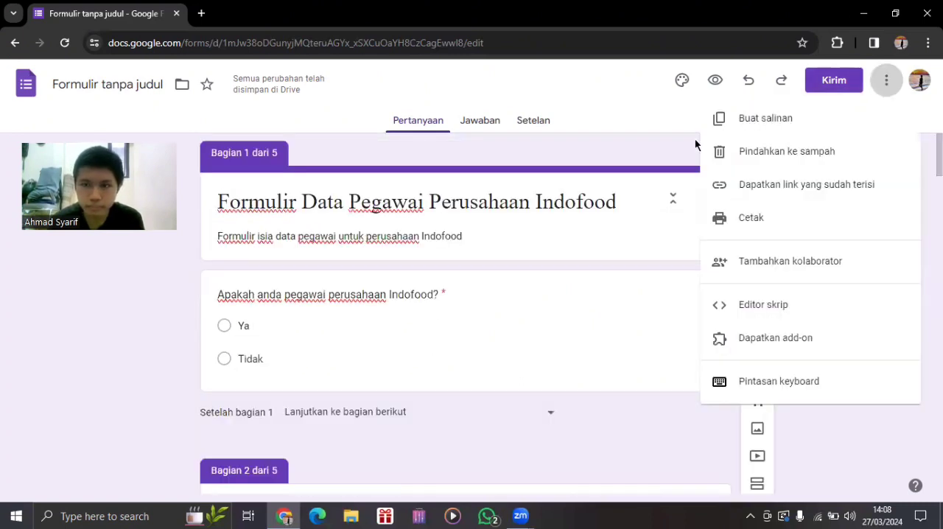
click(874, 78)
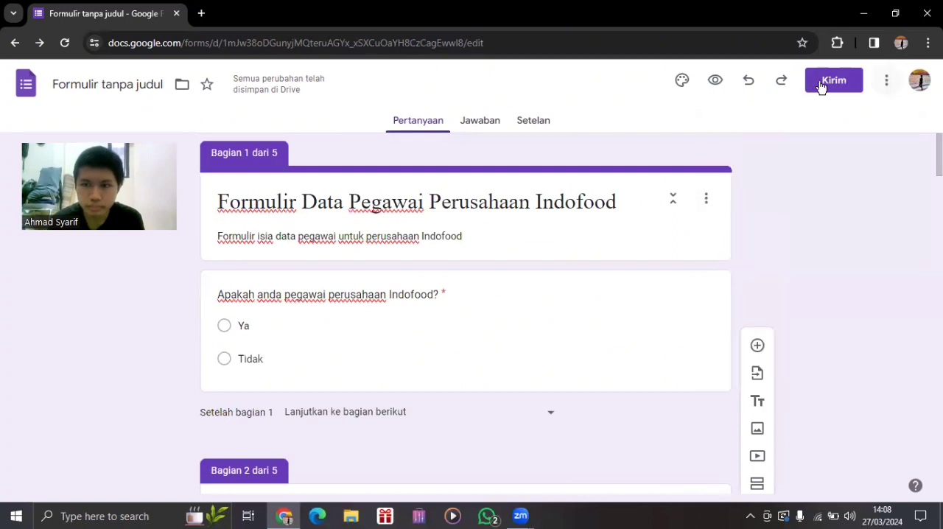
click(820, 86)
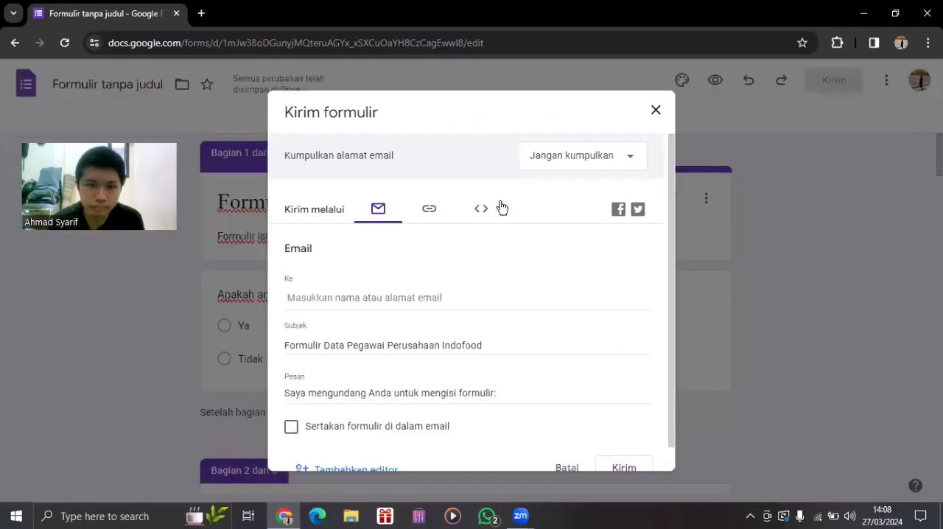
click(355, 298)
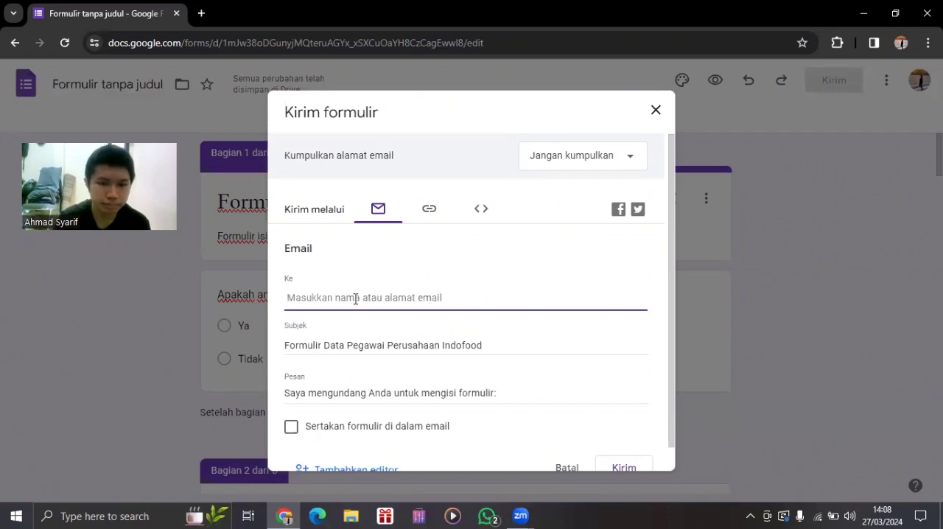
text(dar)
click(361, 333)
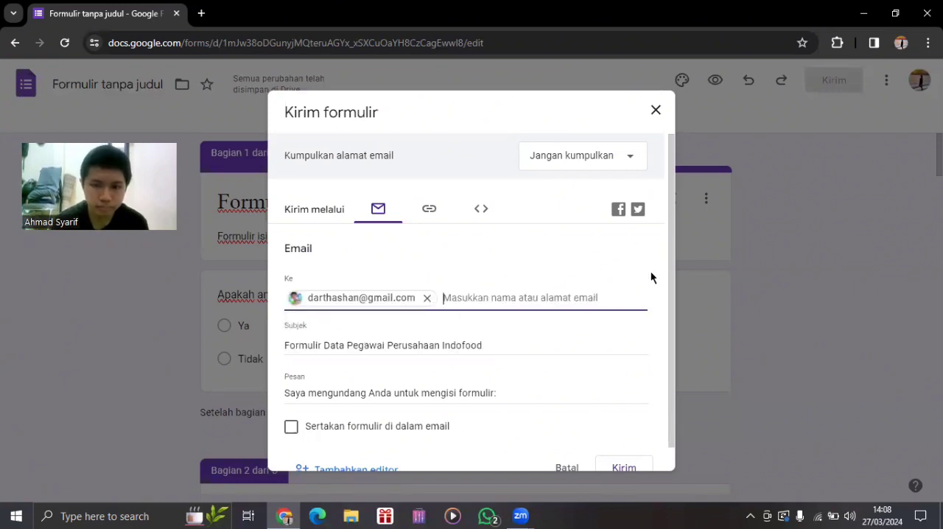
click(668, 302)
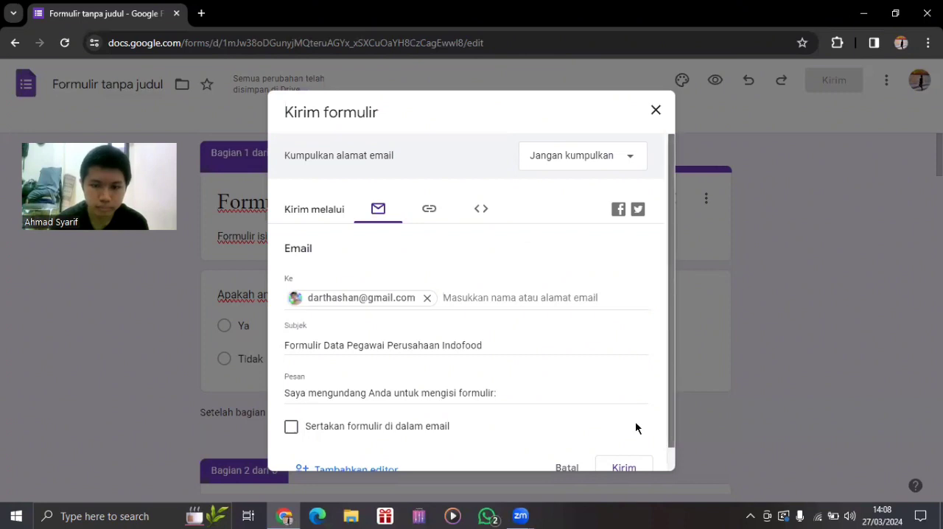
scroll(616, 444, down, 1)
click(616, 444)
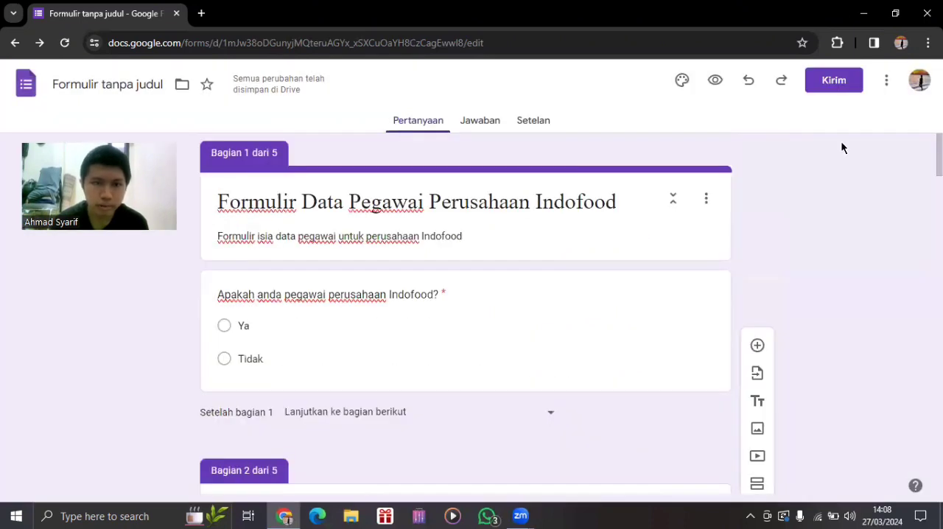
Rename the form file as "Formulir Data Pegawai Perusahaan Indofood - UTS Aplikasi Komputer".
click(102, 86)
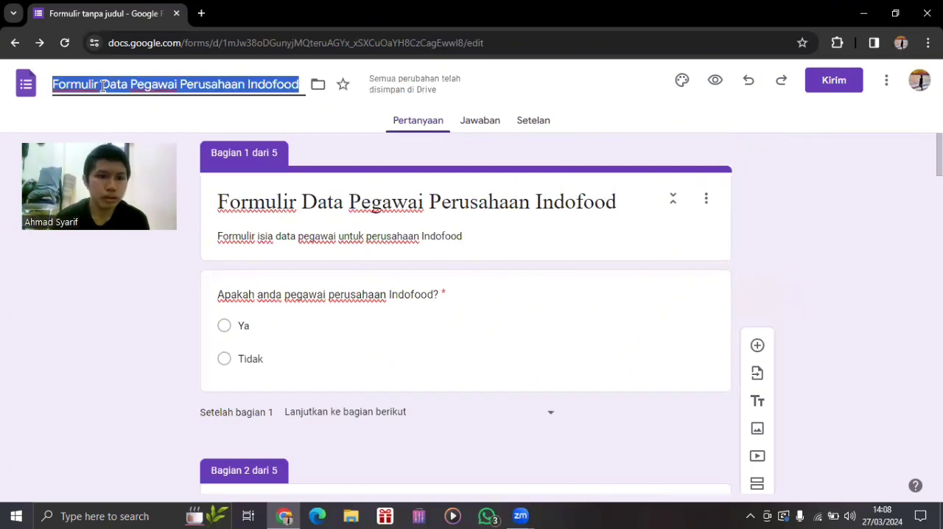
click(102, 86)
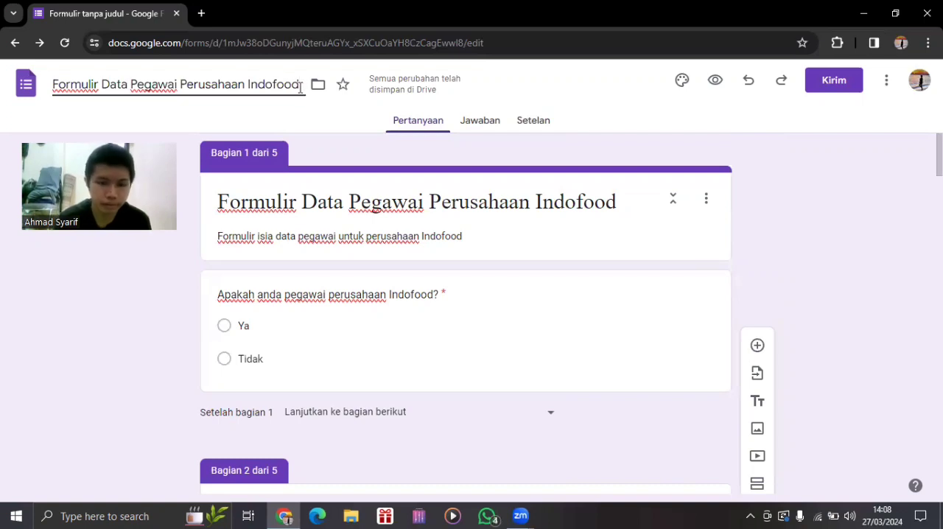
text(- UTS)
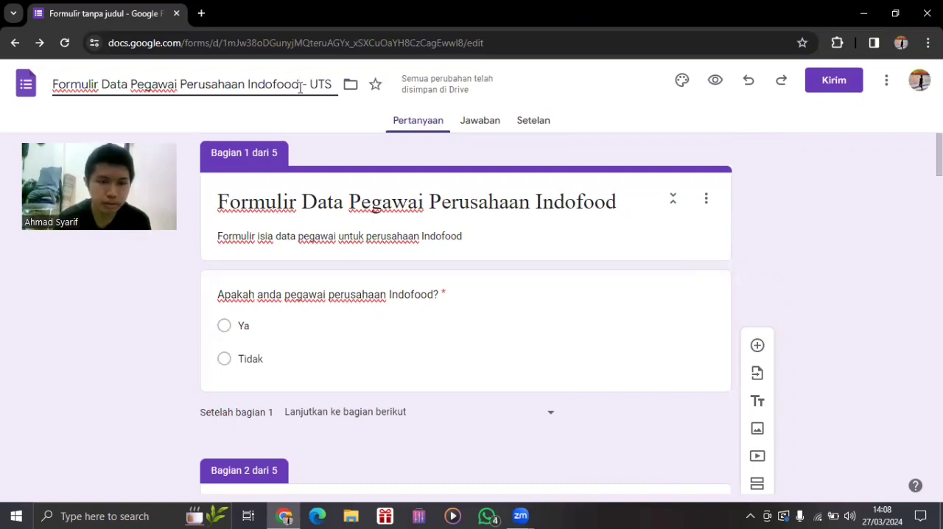
text( Ao)
key(BackSpace)
text(pl)
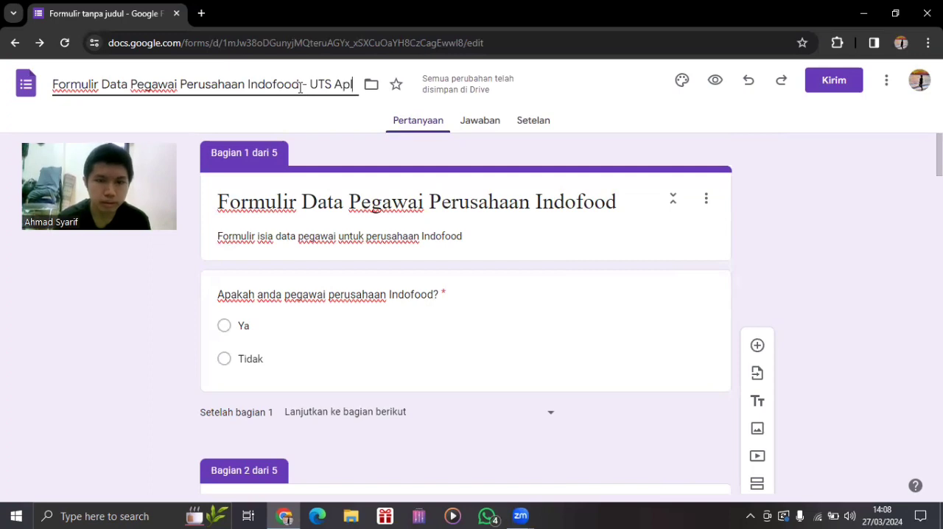
text(ikasi Komp)
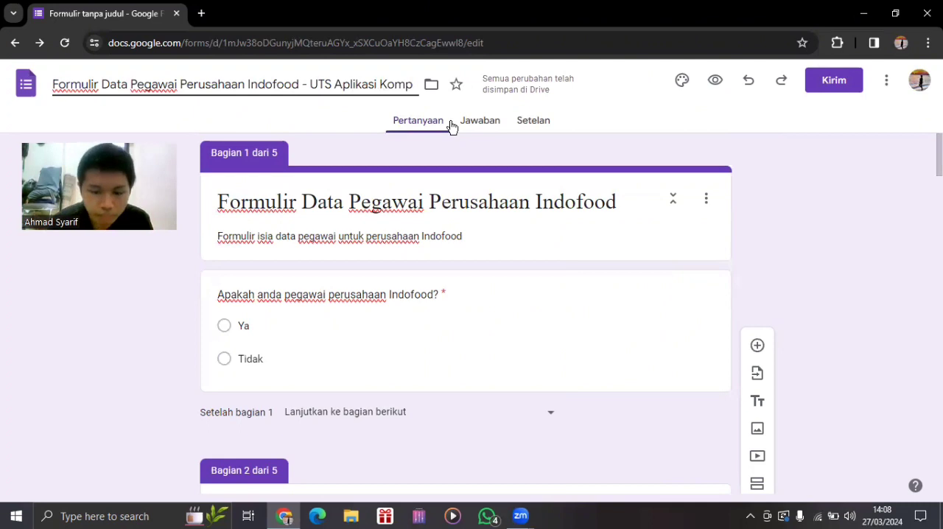
text(uter)
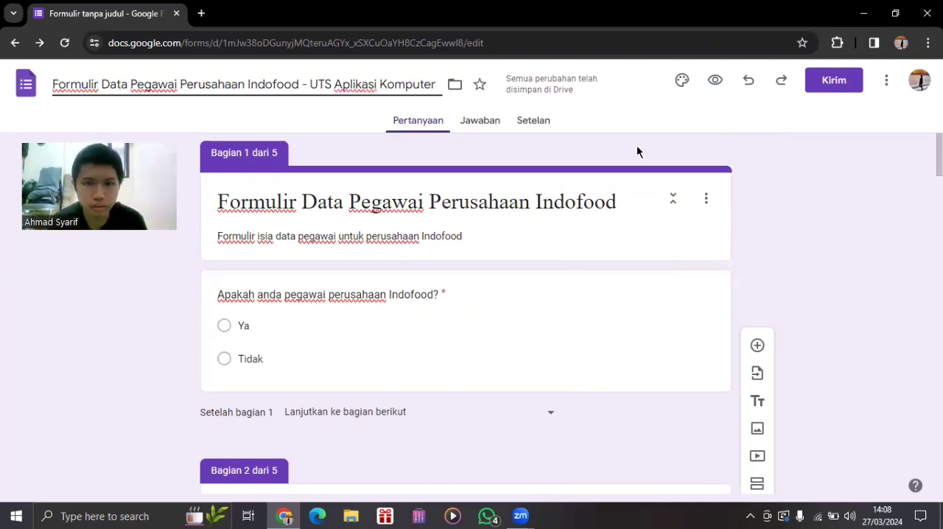
click(734, 149)
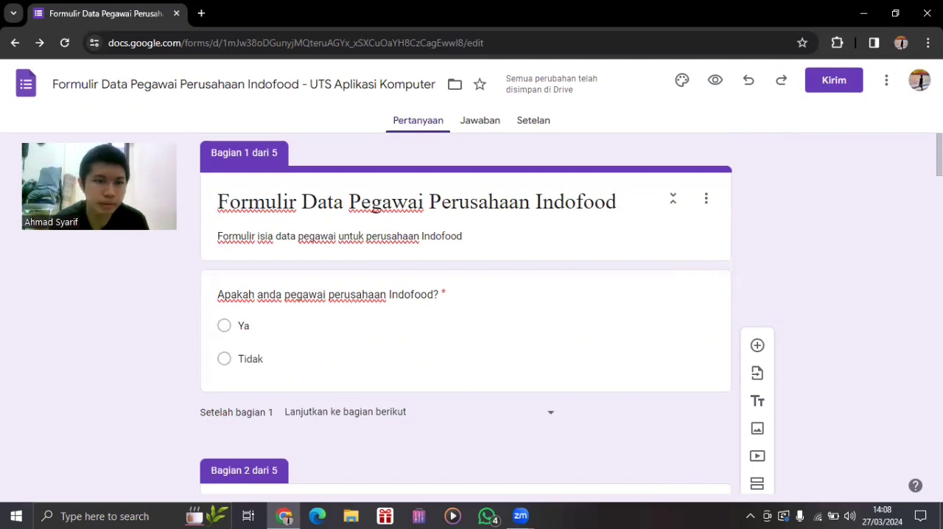
Look over the whole form once more, down to the final confirmation section and back up to the biodata questions.
scroll(465, 317, down, 2)
scroll(466, 317, down, 15)
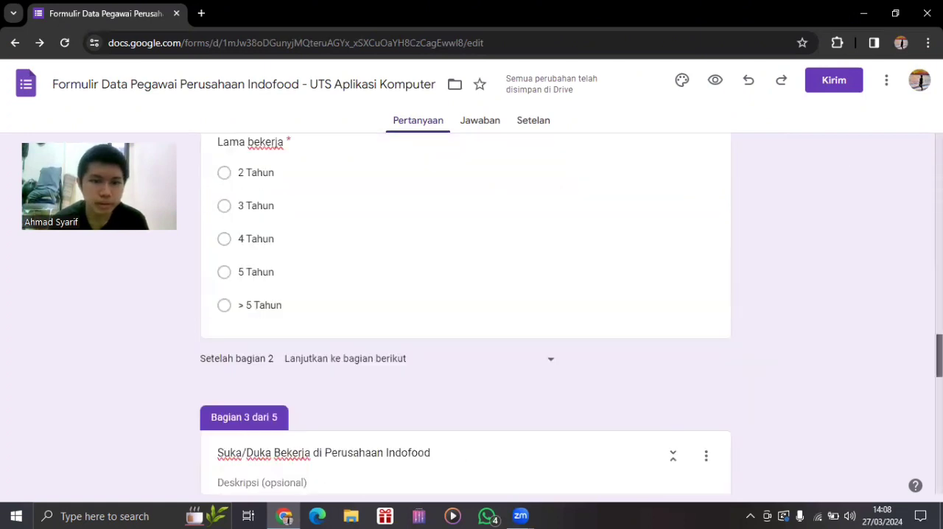
scroll(465, 317, down, 1)
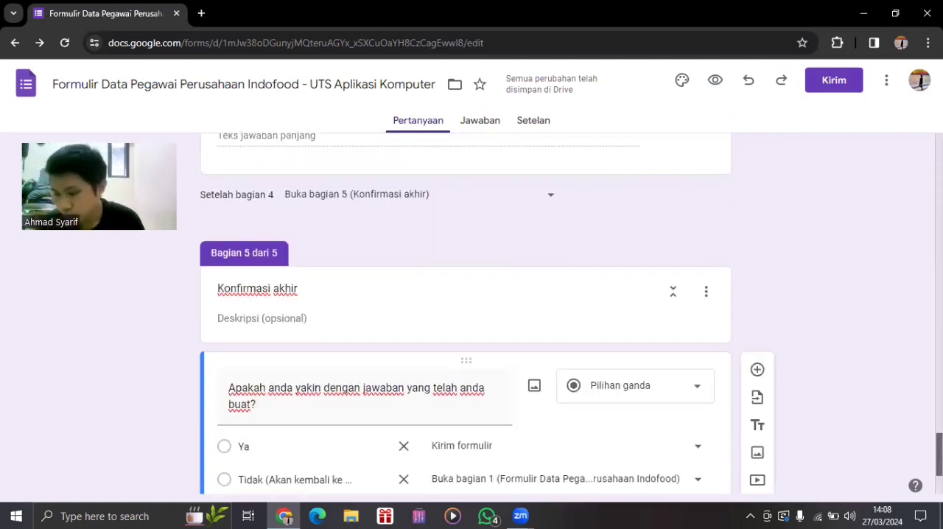
scroll(465, 317, up, 1)
scroll(913, 359, up, 10)
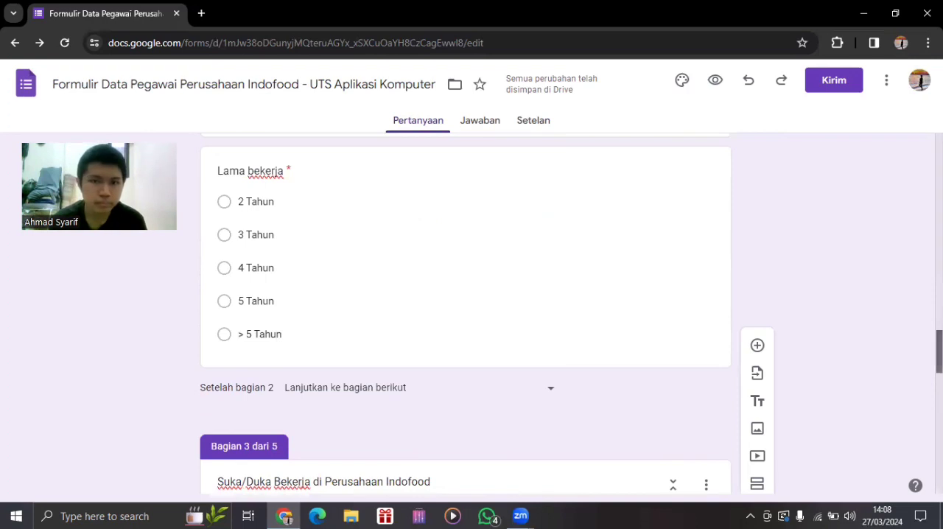
scroll(533, 138, up, 5)
scroll(533, 138, up, 1)
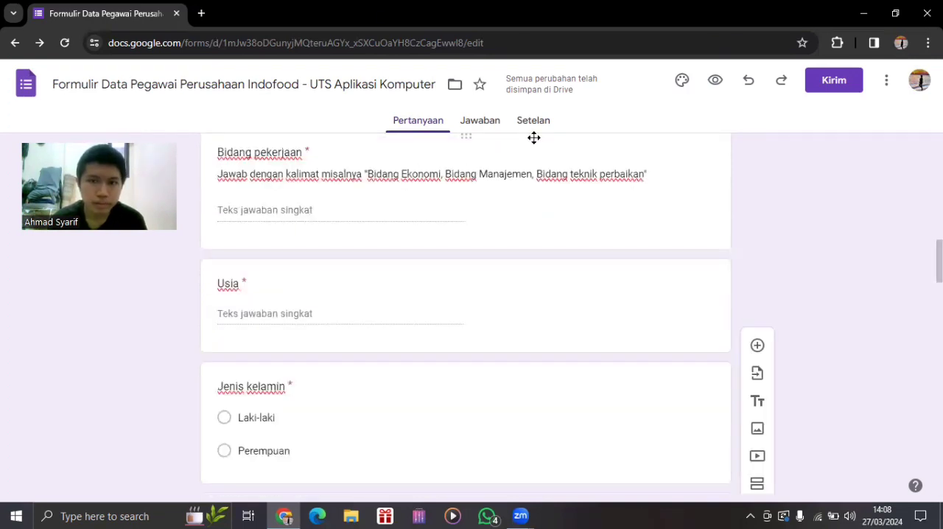